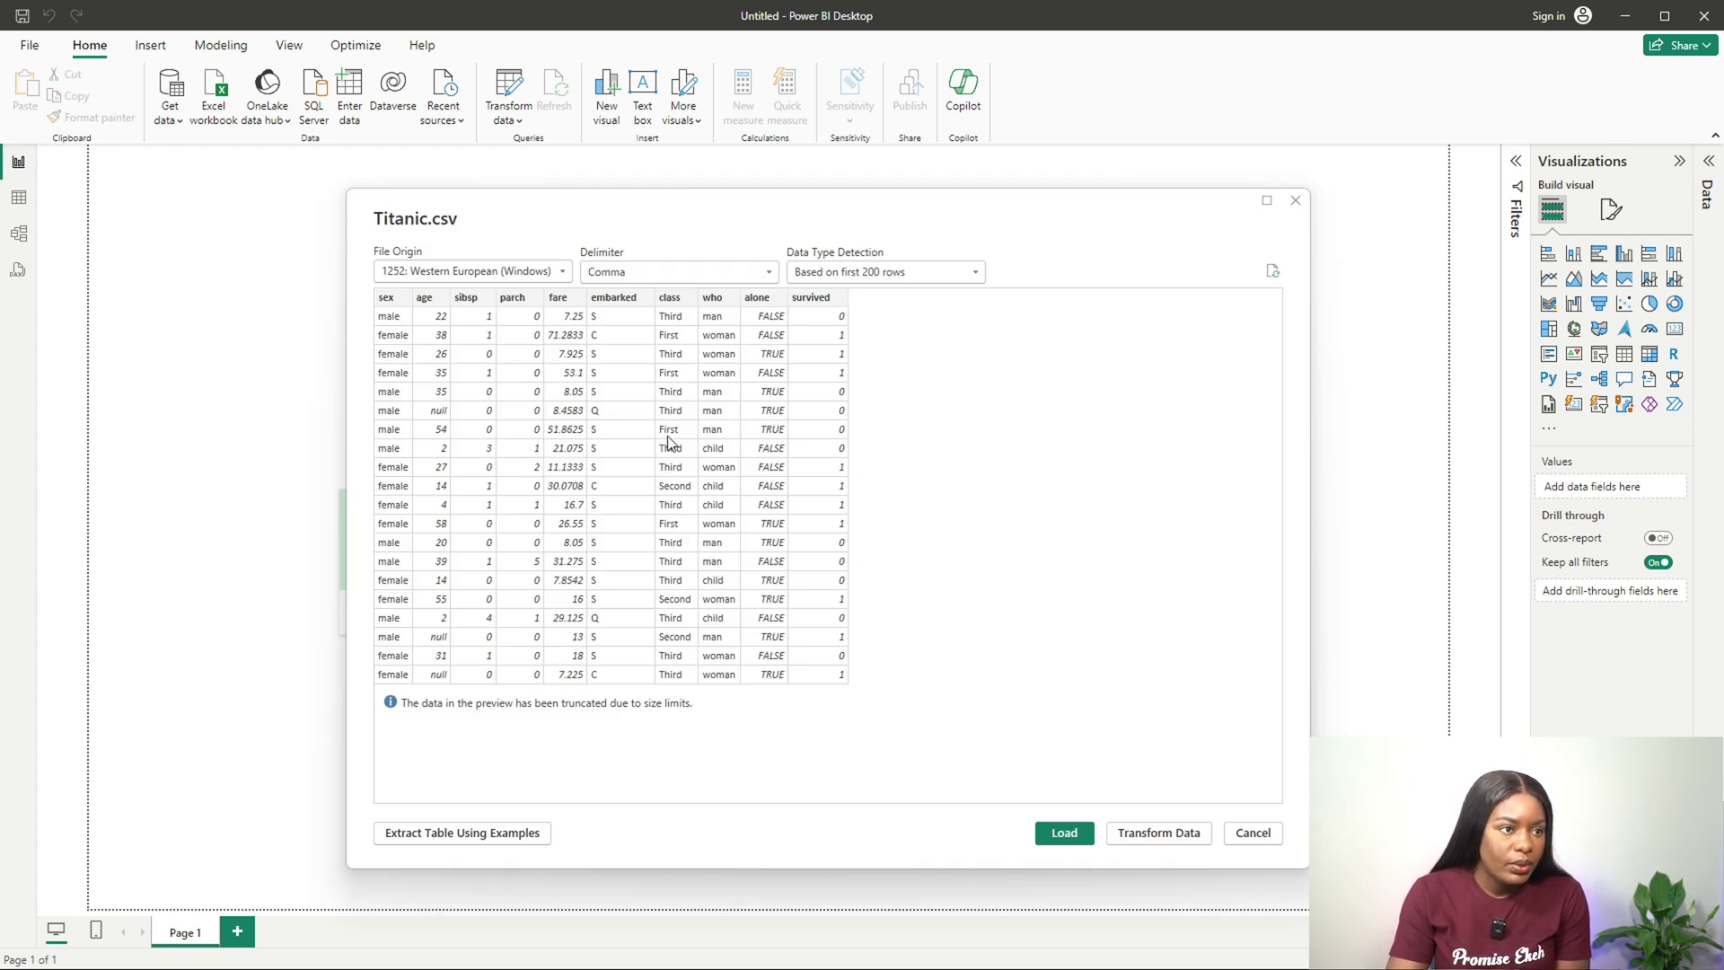
# Step: Load the Titanic.csv data into the report and look through its rows in Table view
pyautogui.click(1063, 833)
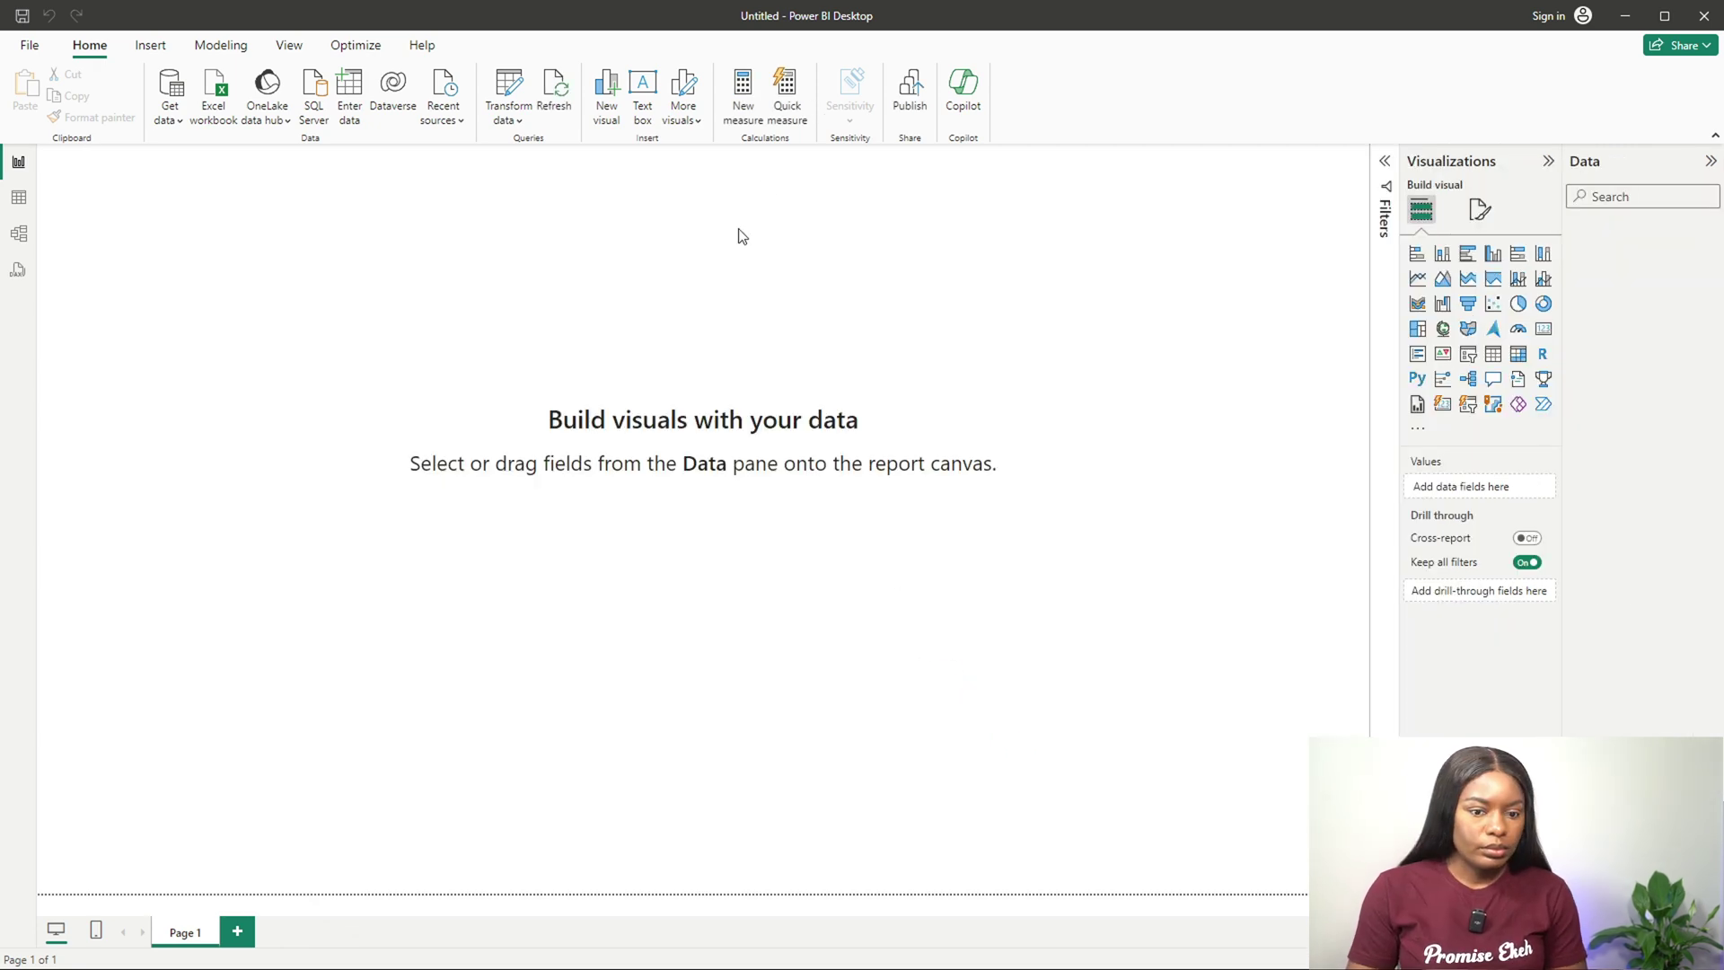
pyautogui.click(19, 197)
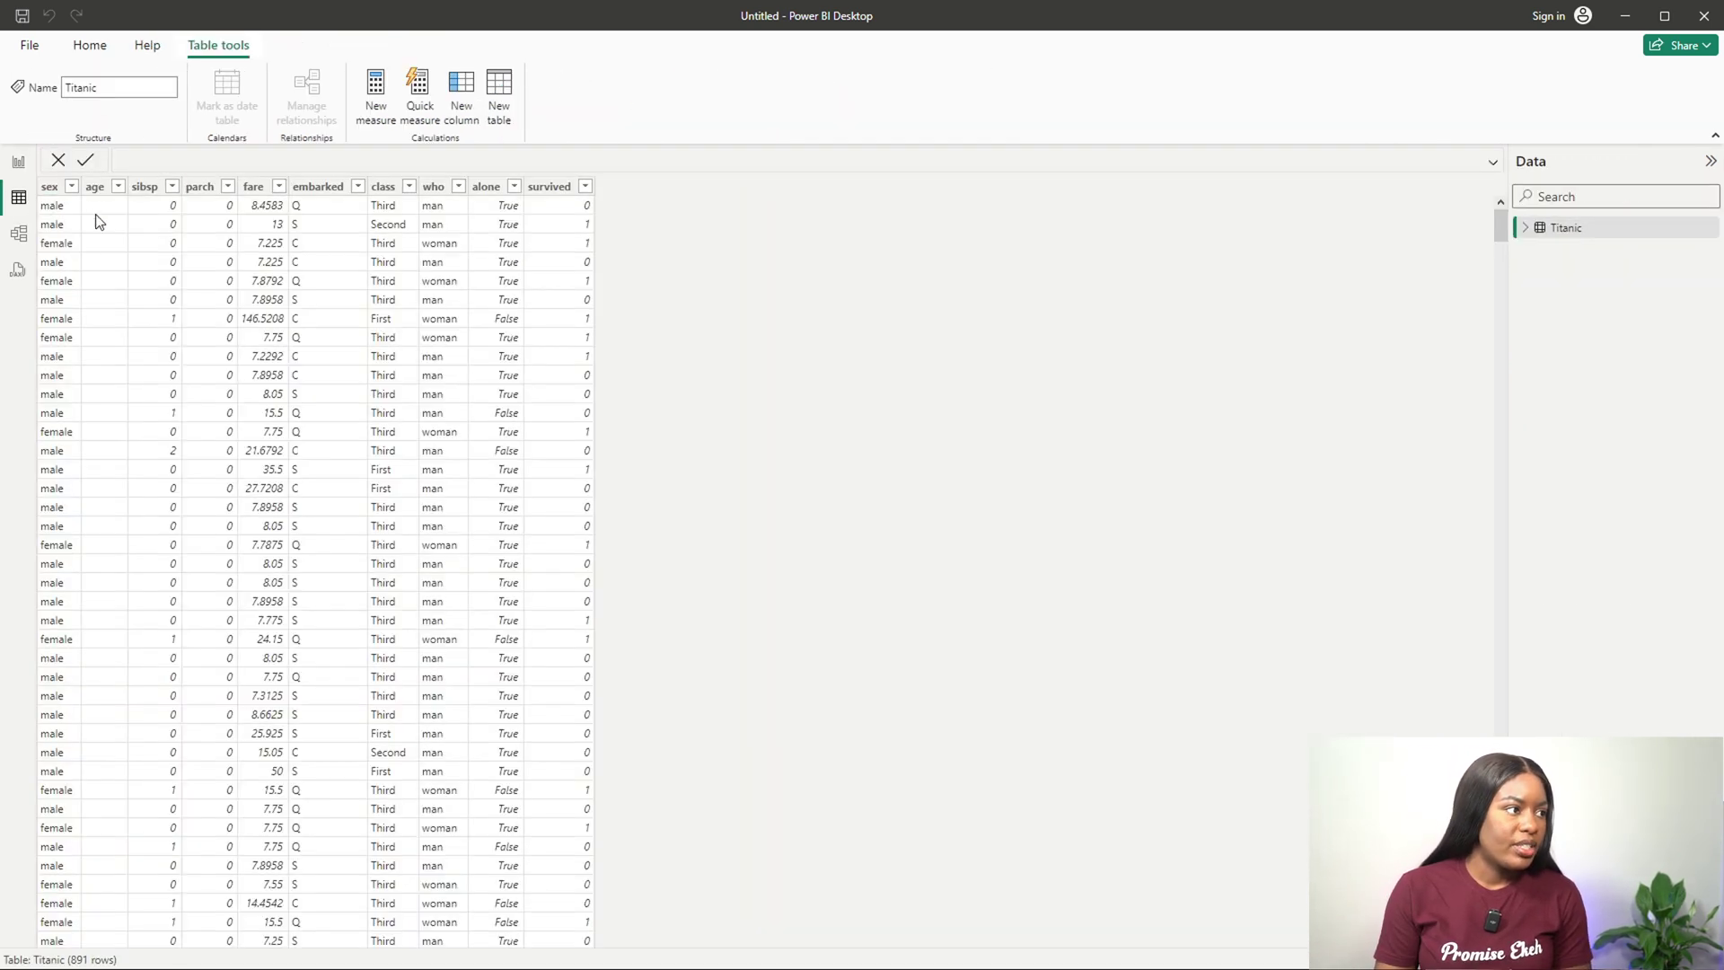
pyautogui.scroll(-20, 117, 251)
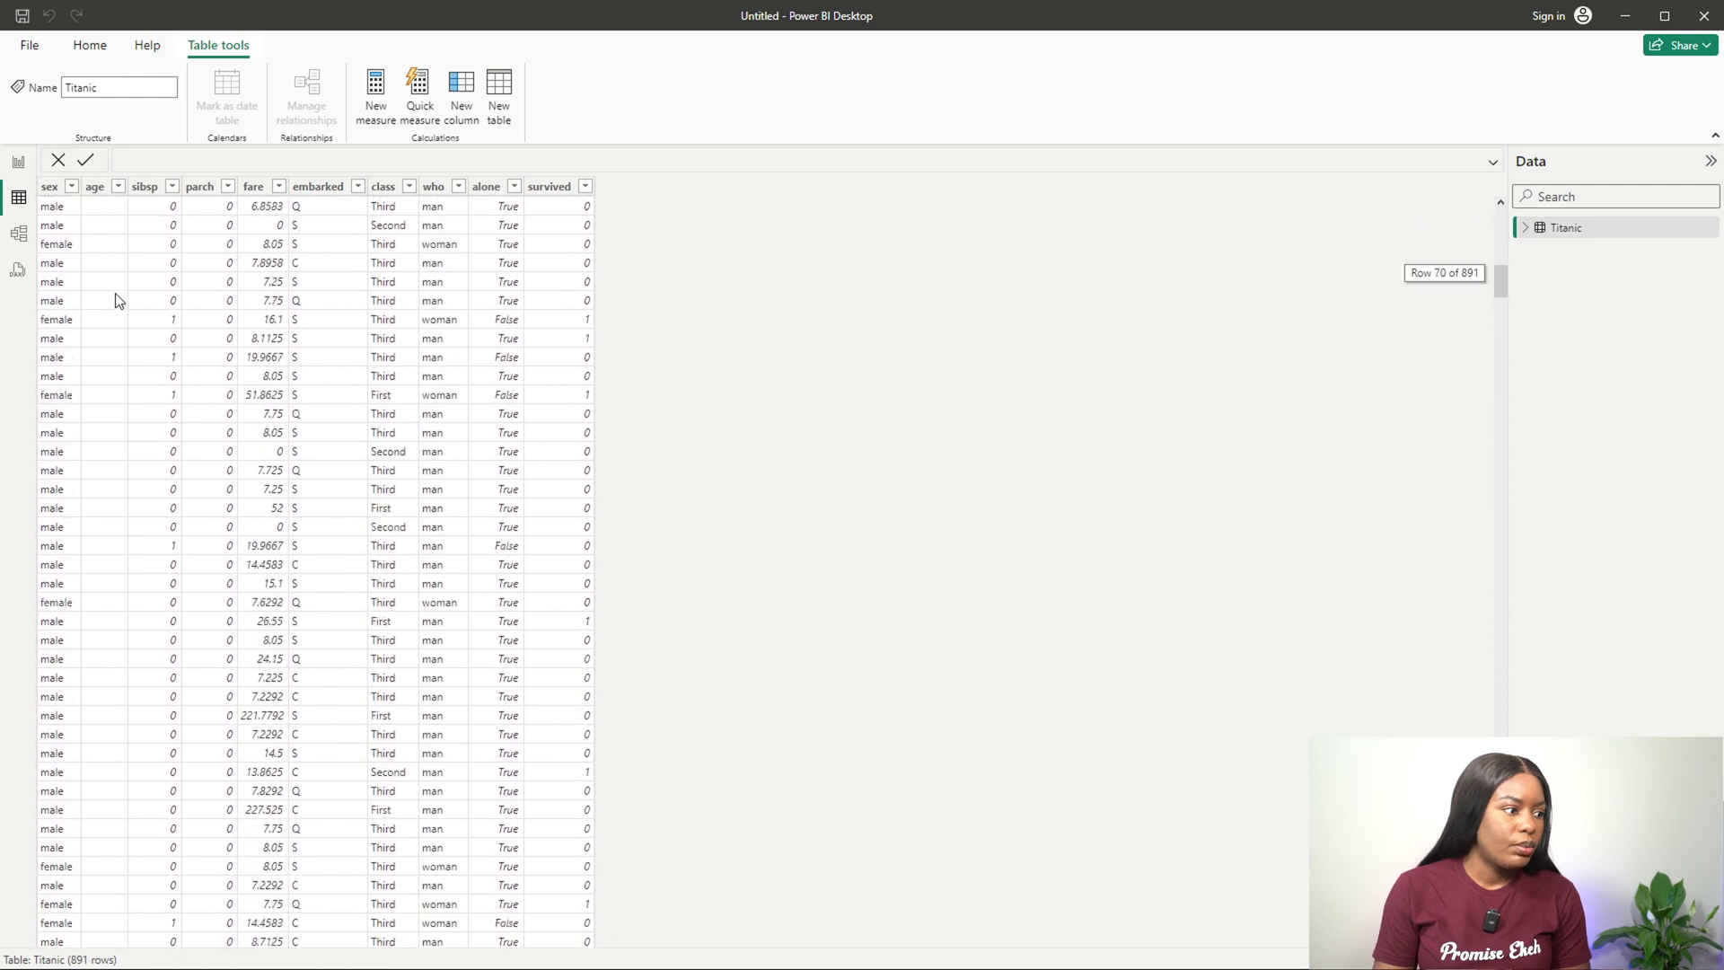
pyautogui.click(318, 186)
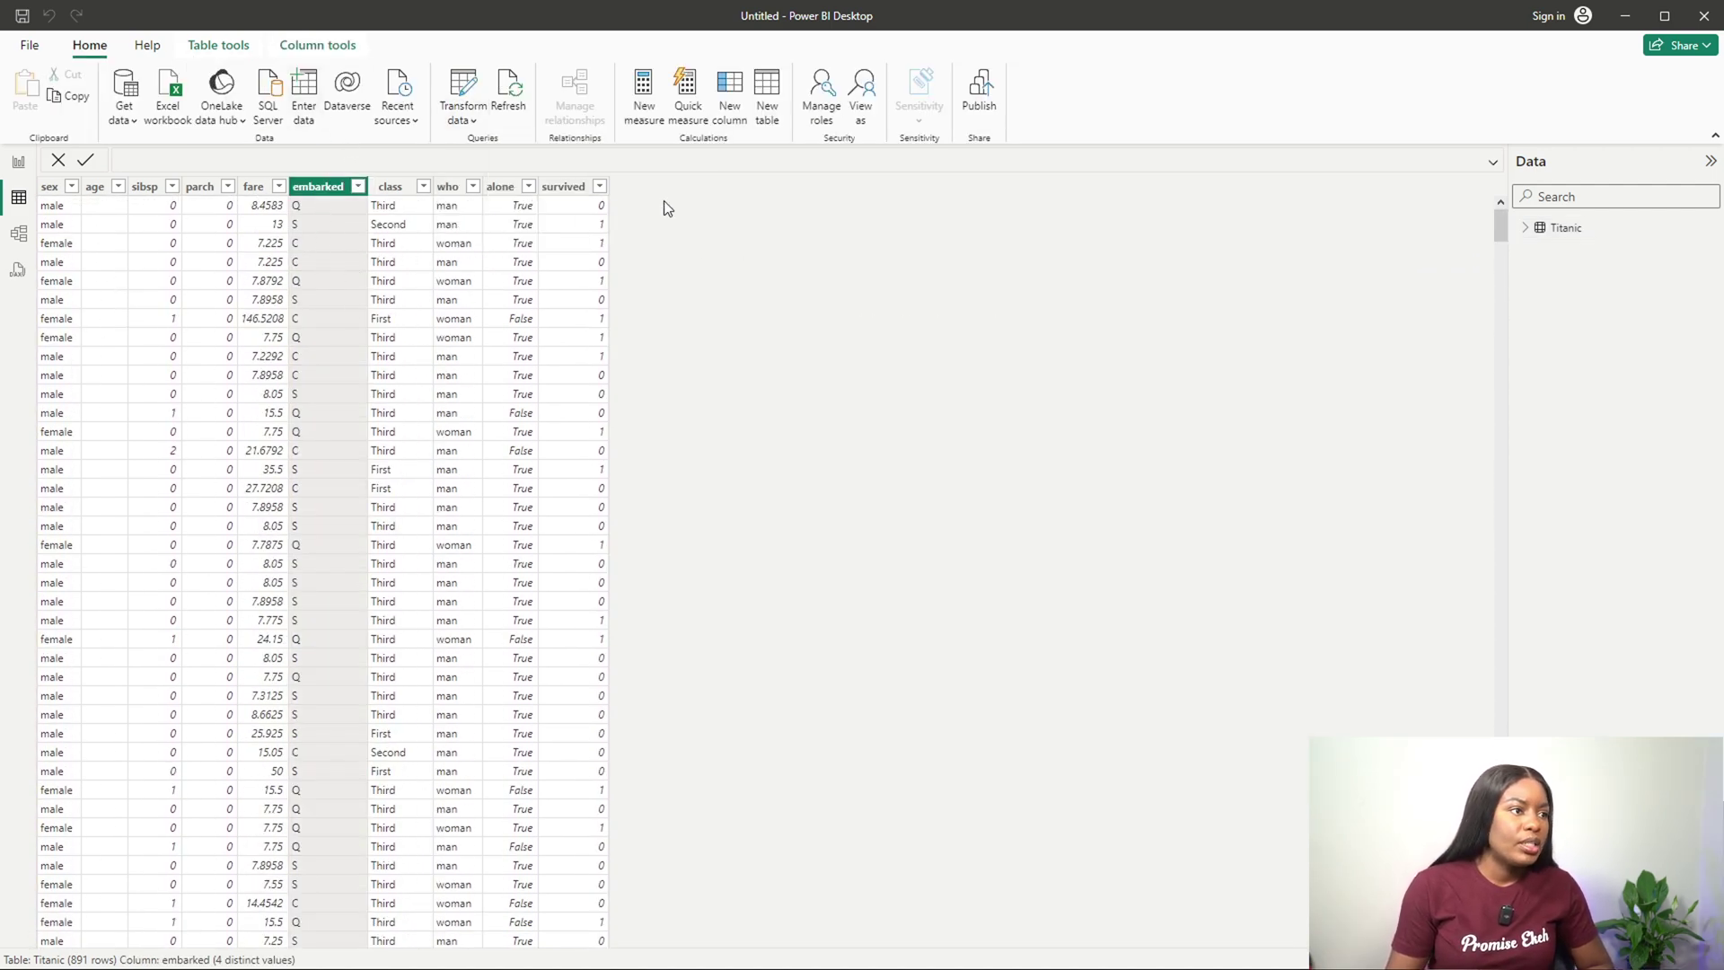
# Step: Open the Titanic table in Power Query Editor for transforming its columns
pyautogui.click(462, 117)
pyautogui.click(504, 160)
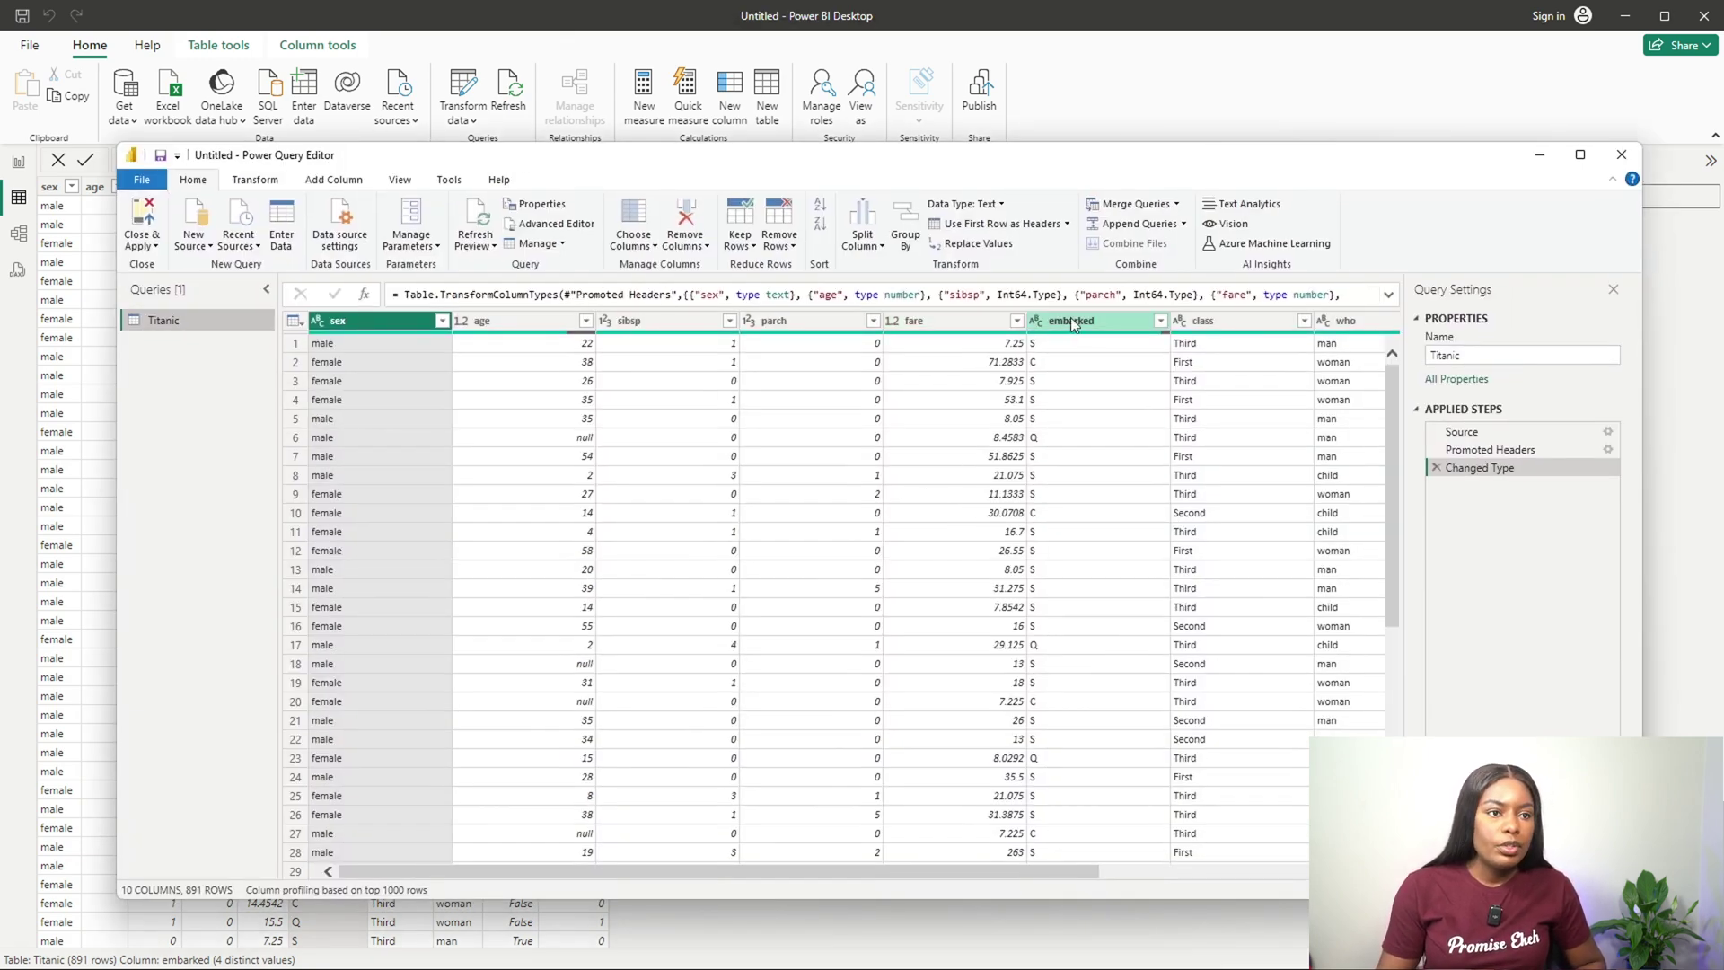
pyautogui.moveTo(988, 867); pyautogui.dragTo(837, 876)
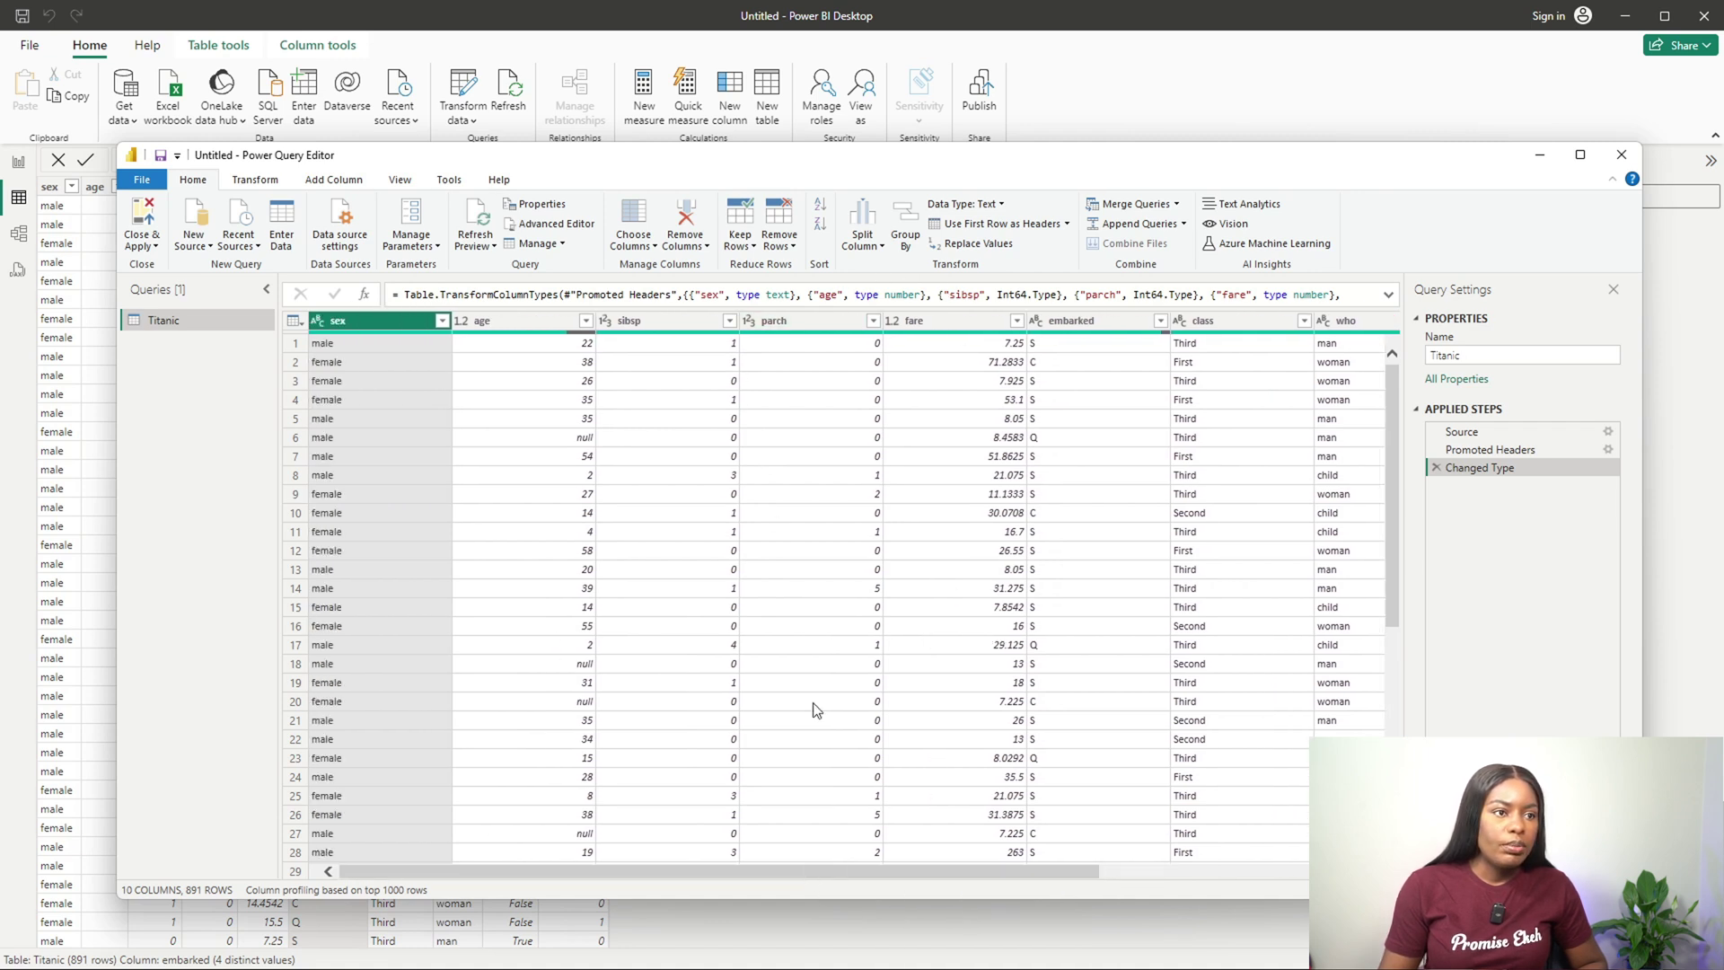
pyautogui.moveTo(899, 870); pyautogui.dragTo(1155, 870)
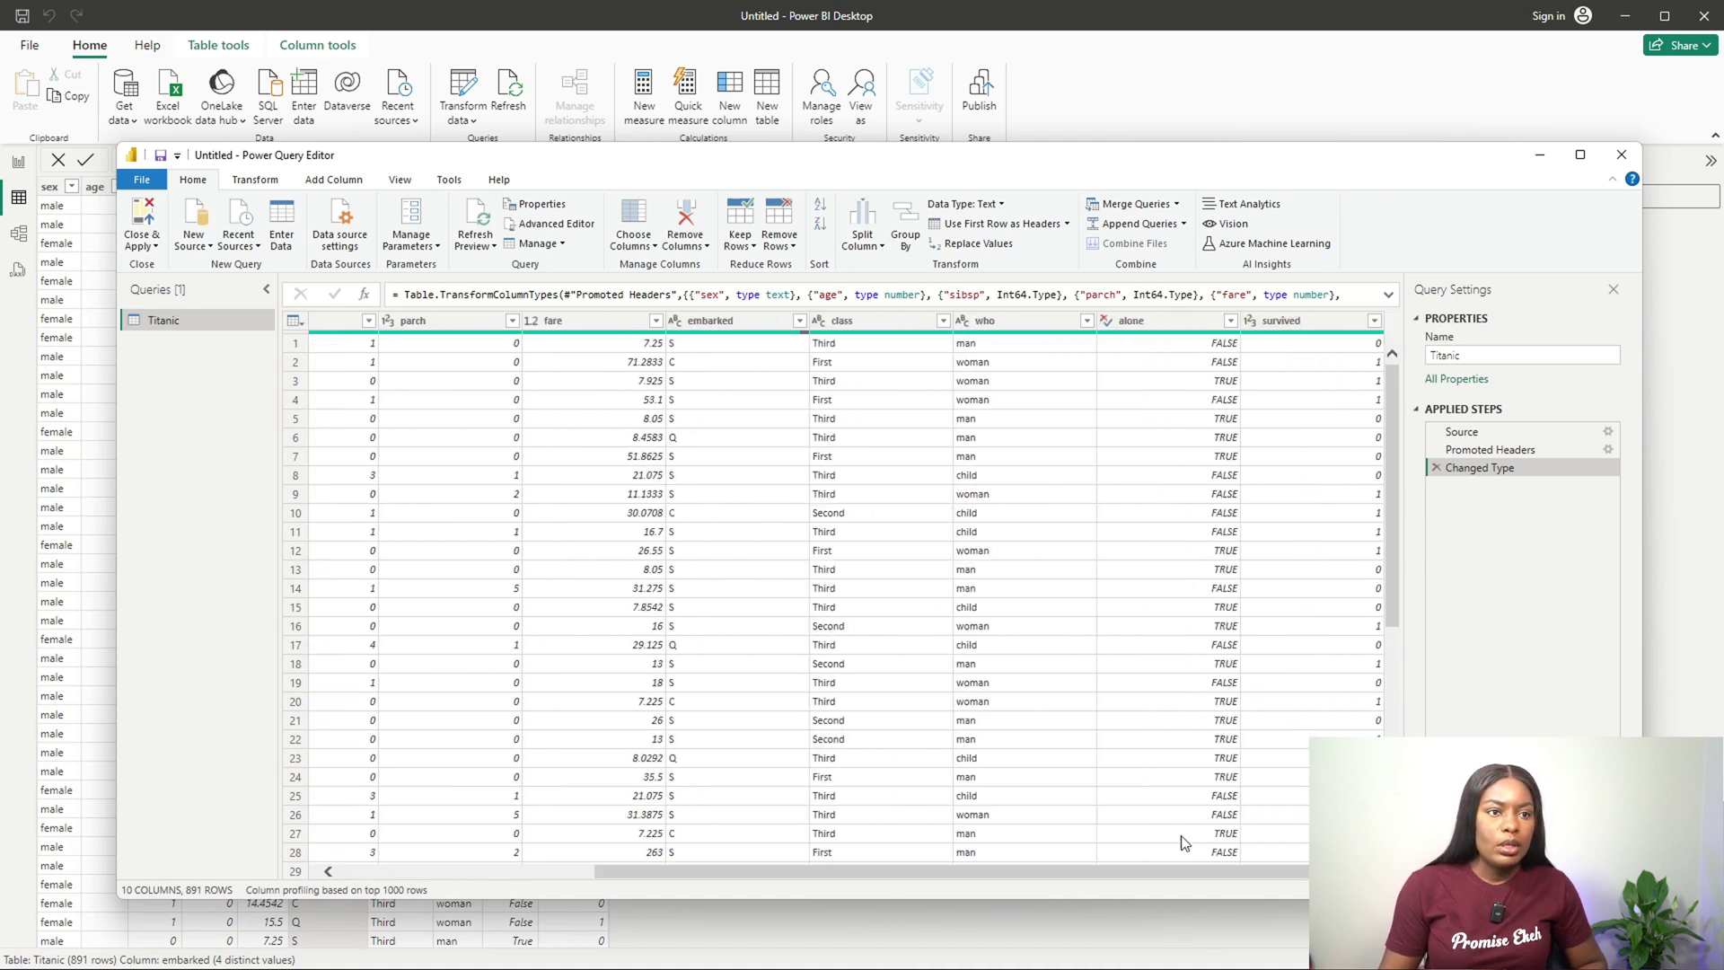
pyautogui.rightClick(1289, 319)
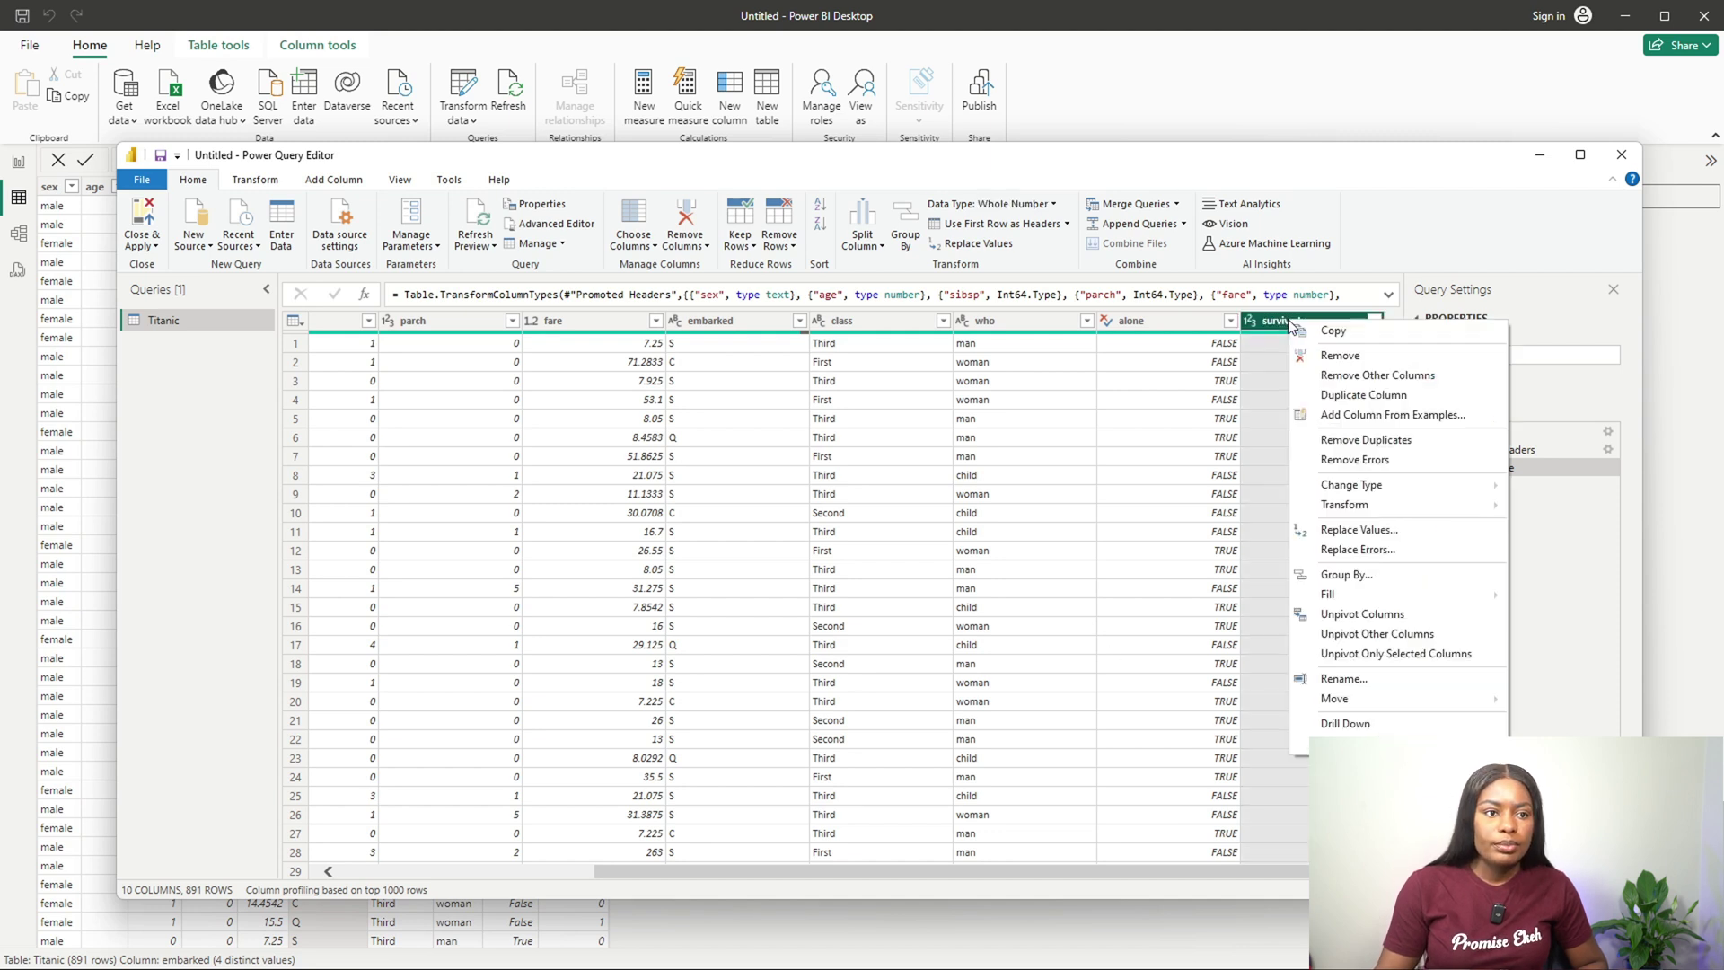
pyautogui.click(1361, 530)
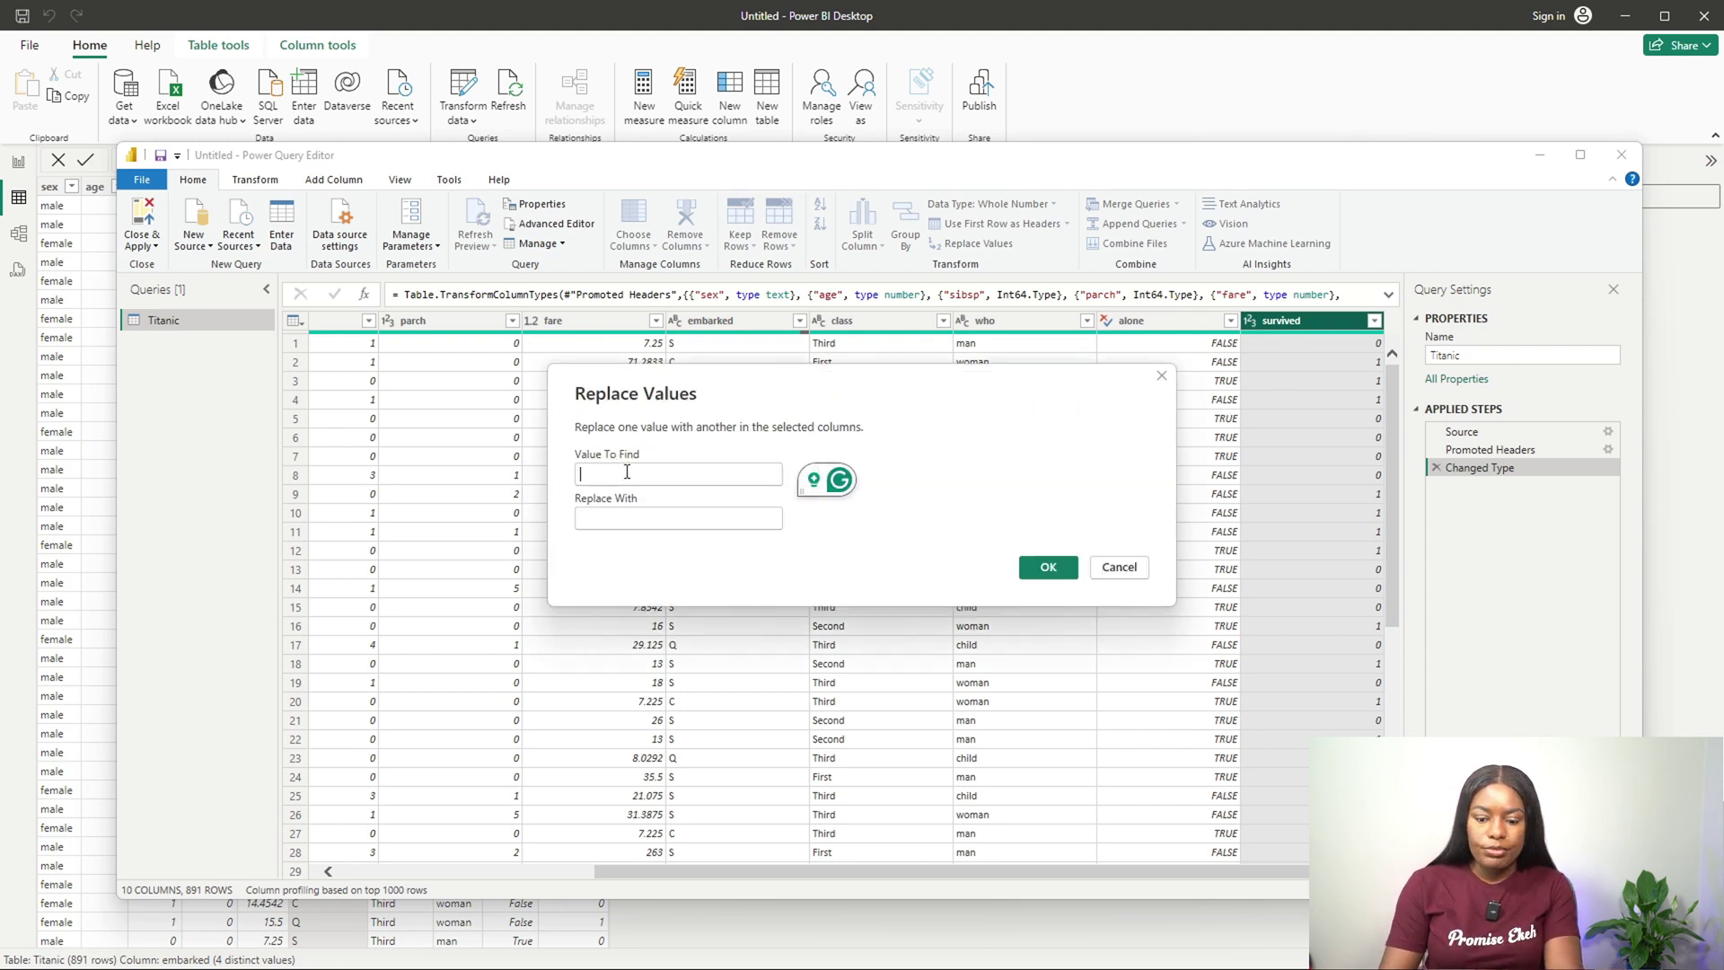
pyautogui.click(626, 471)
pyautogui.write('0')
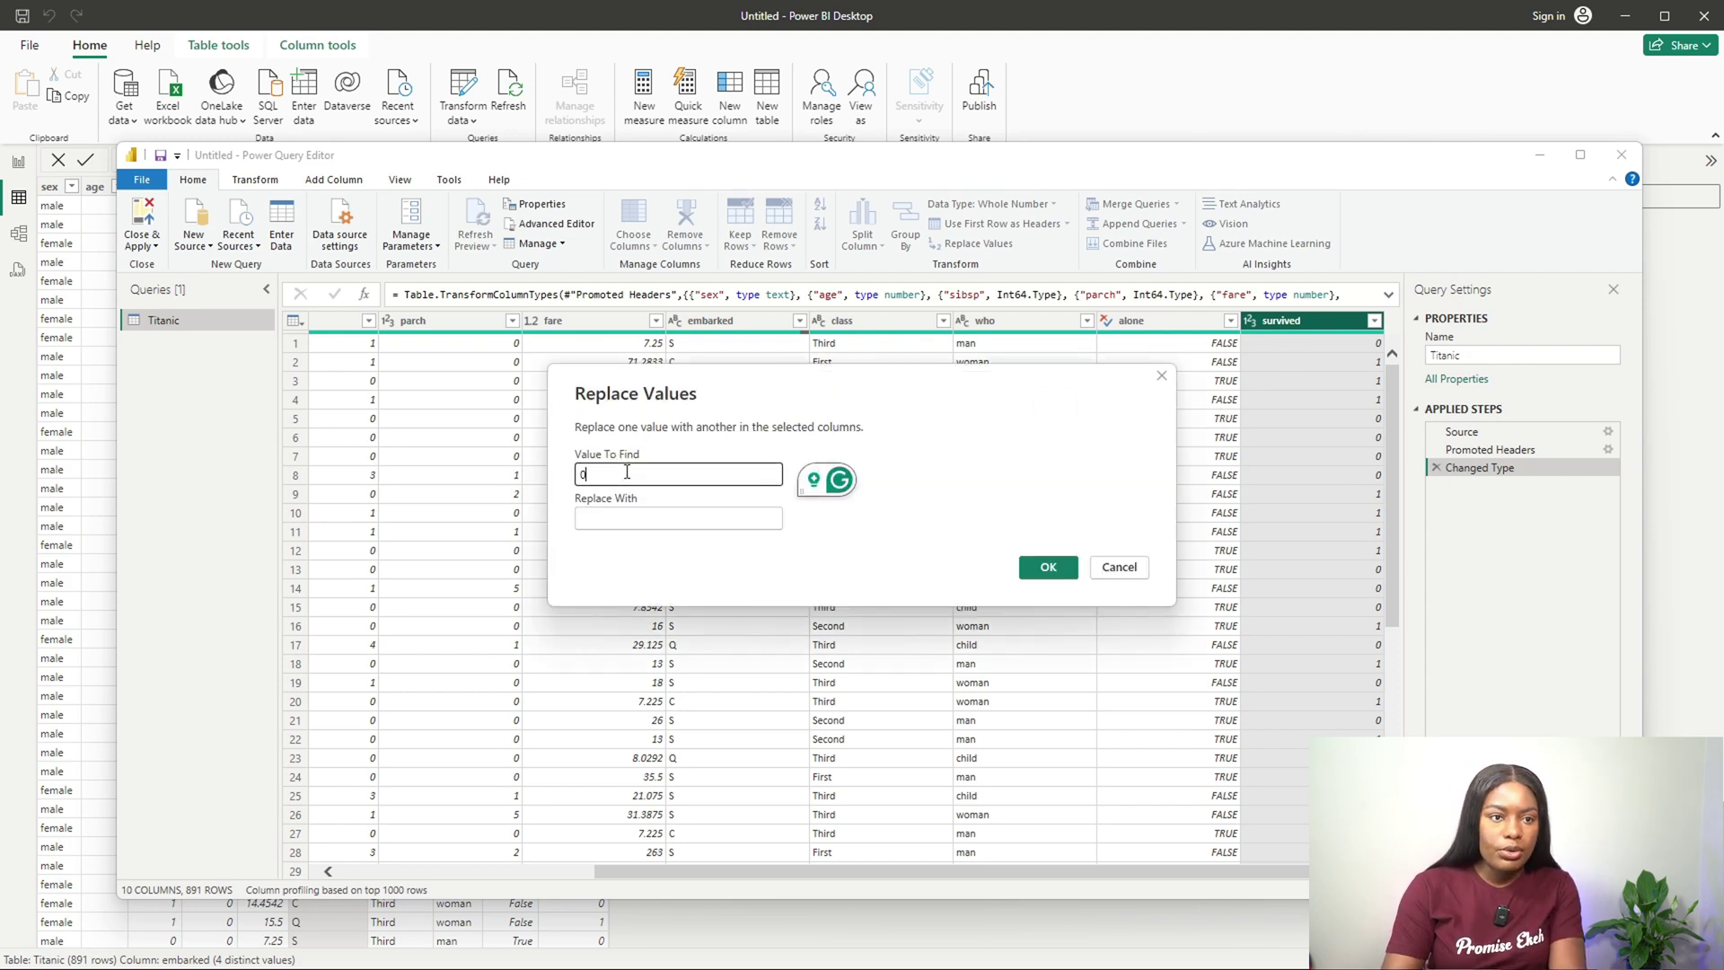
pyautogui.click(596, 513)
pyautogui.write('No')
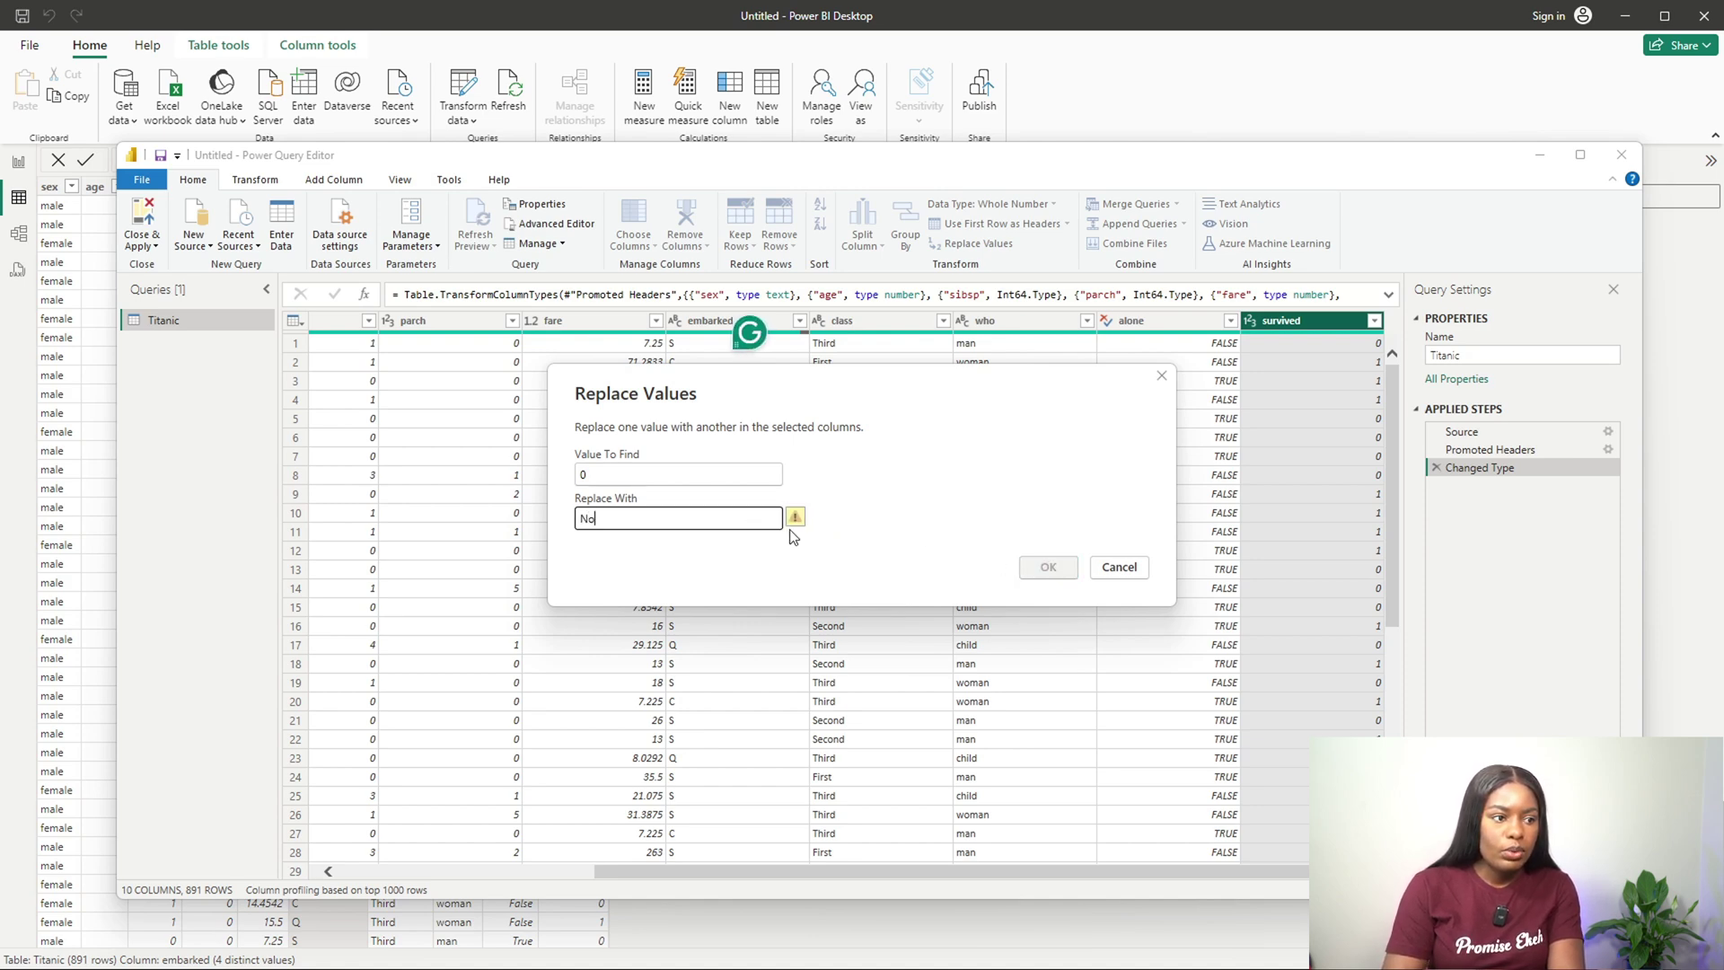
pyautogui.moveTo(796, 517)
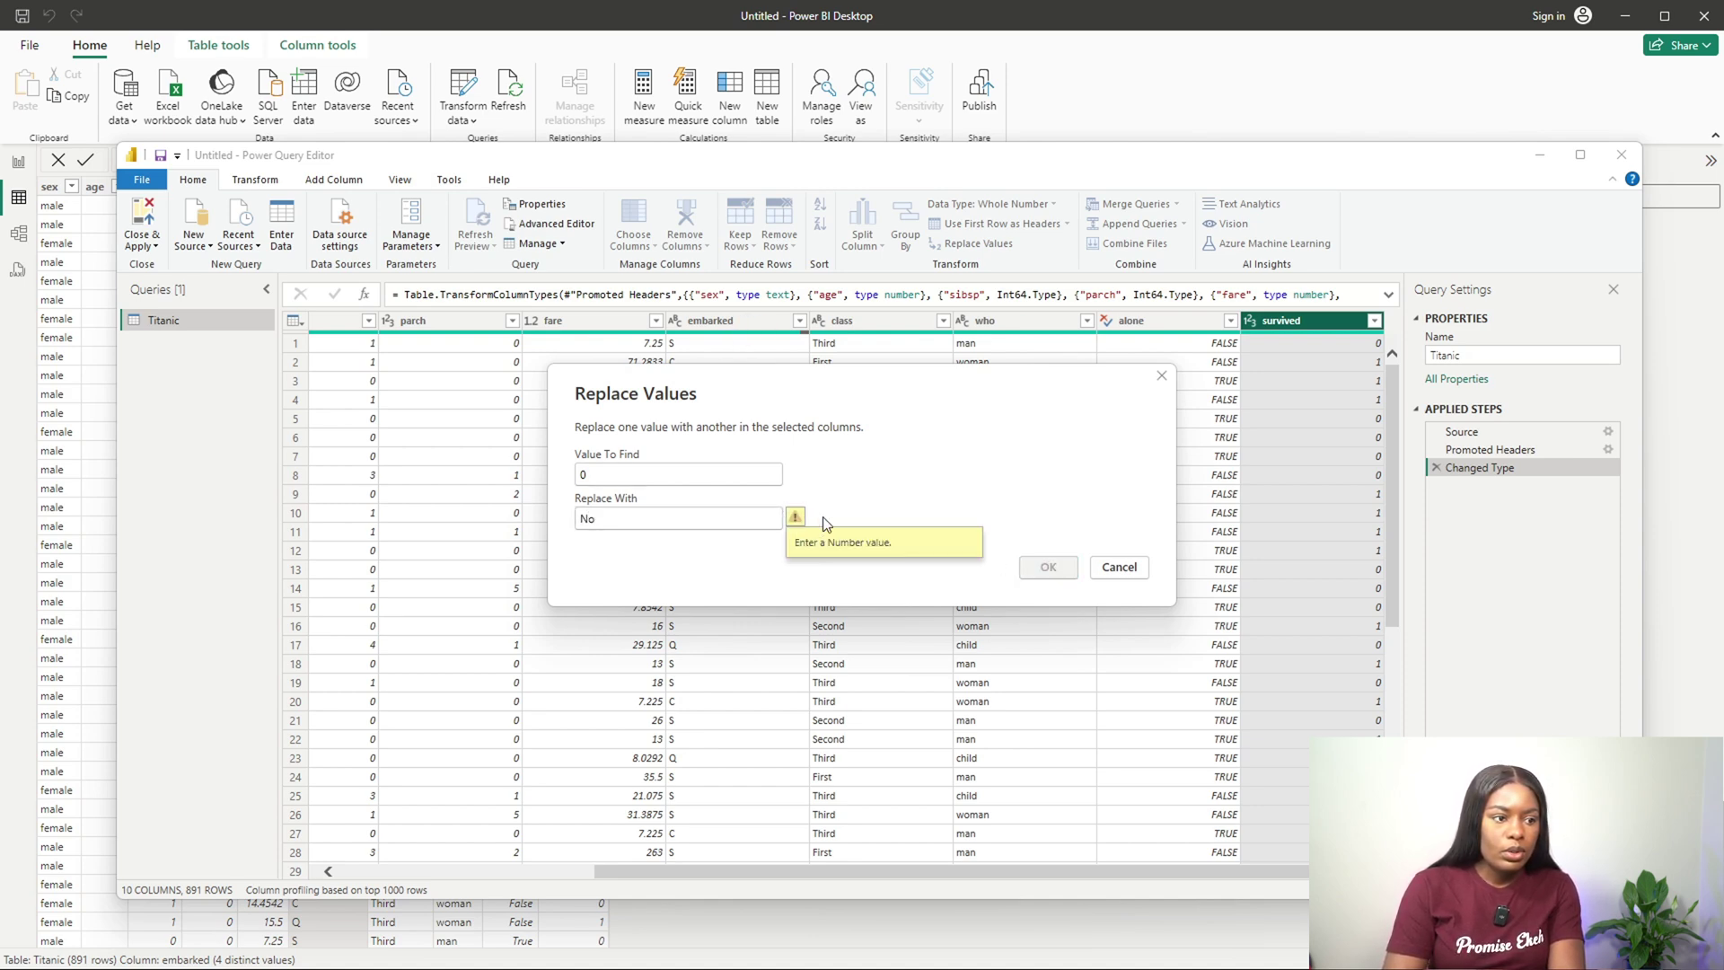
pyautogui.click(1158, 377)
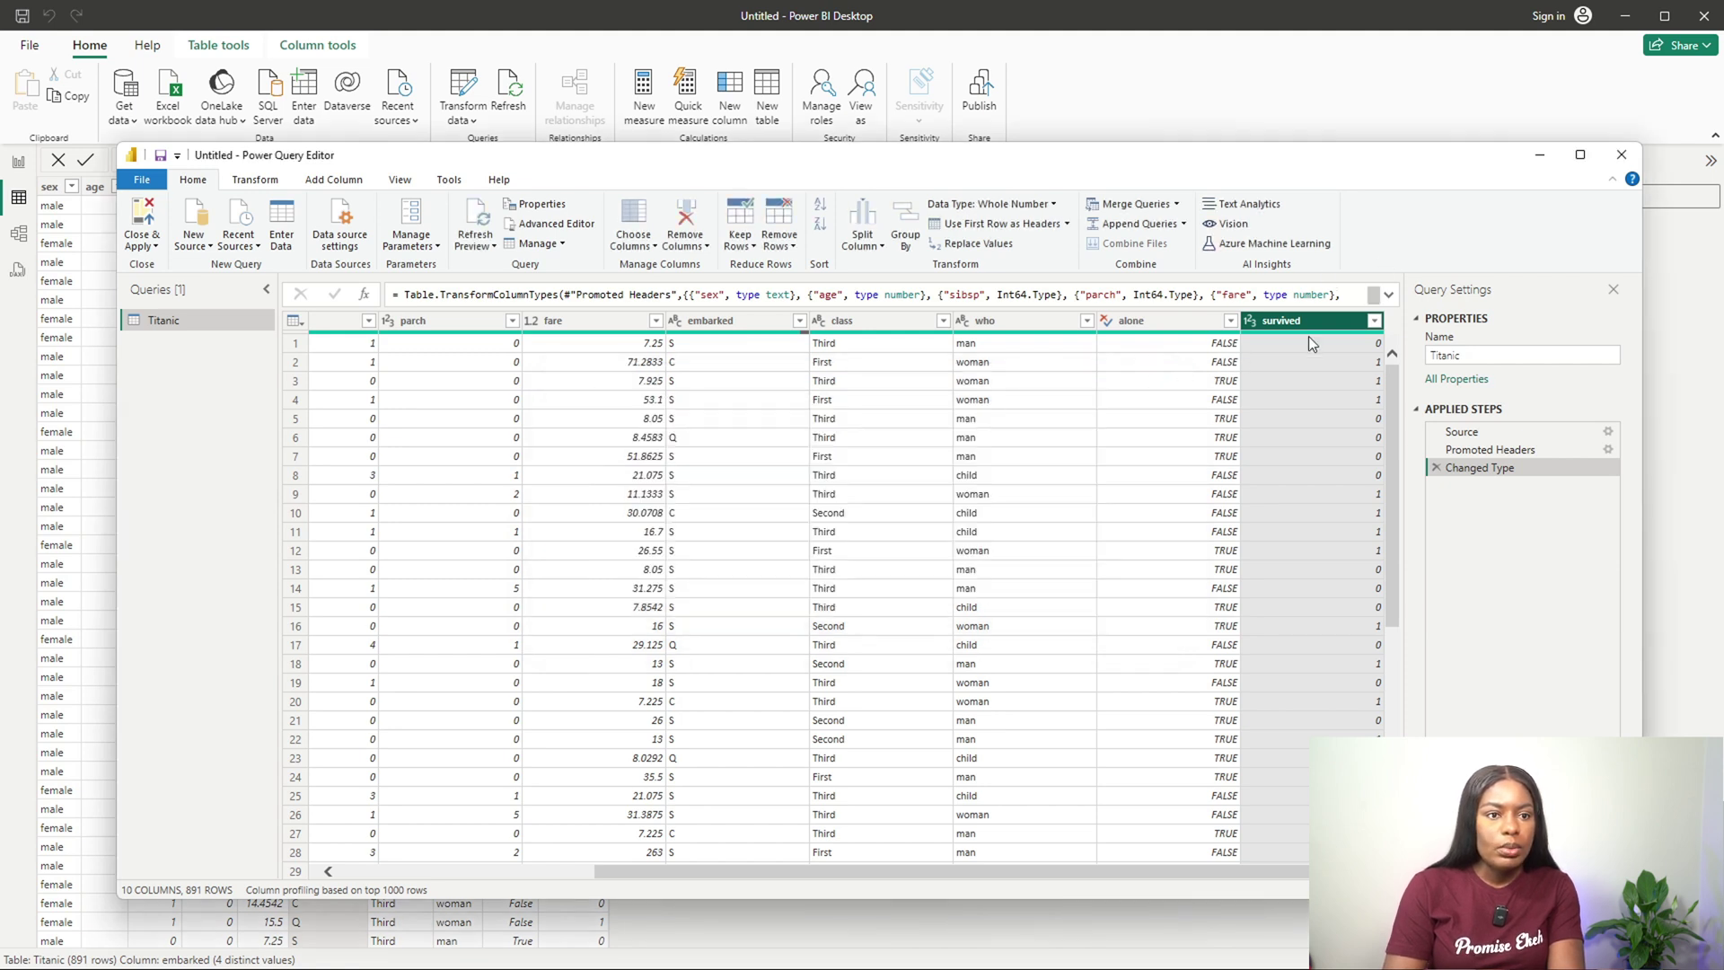
# Step: Change the survived column's data type to Text, replacing the current type conversion, and check its distinct values
pyautogui.click(256, 182)
pyautogui.click(406, 207)
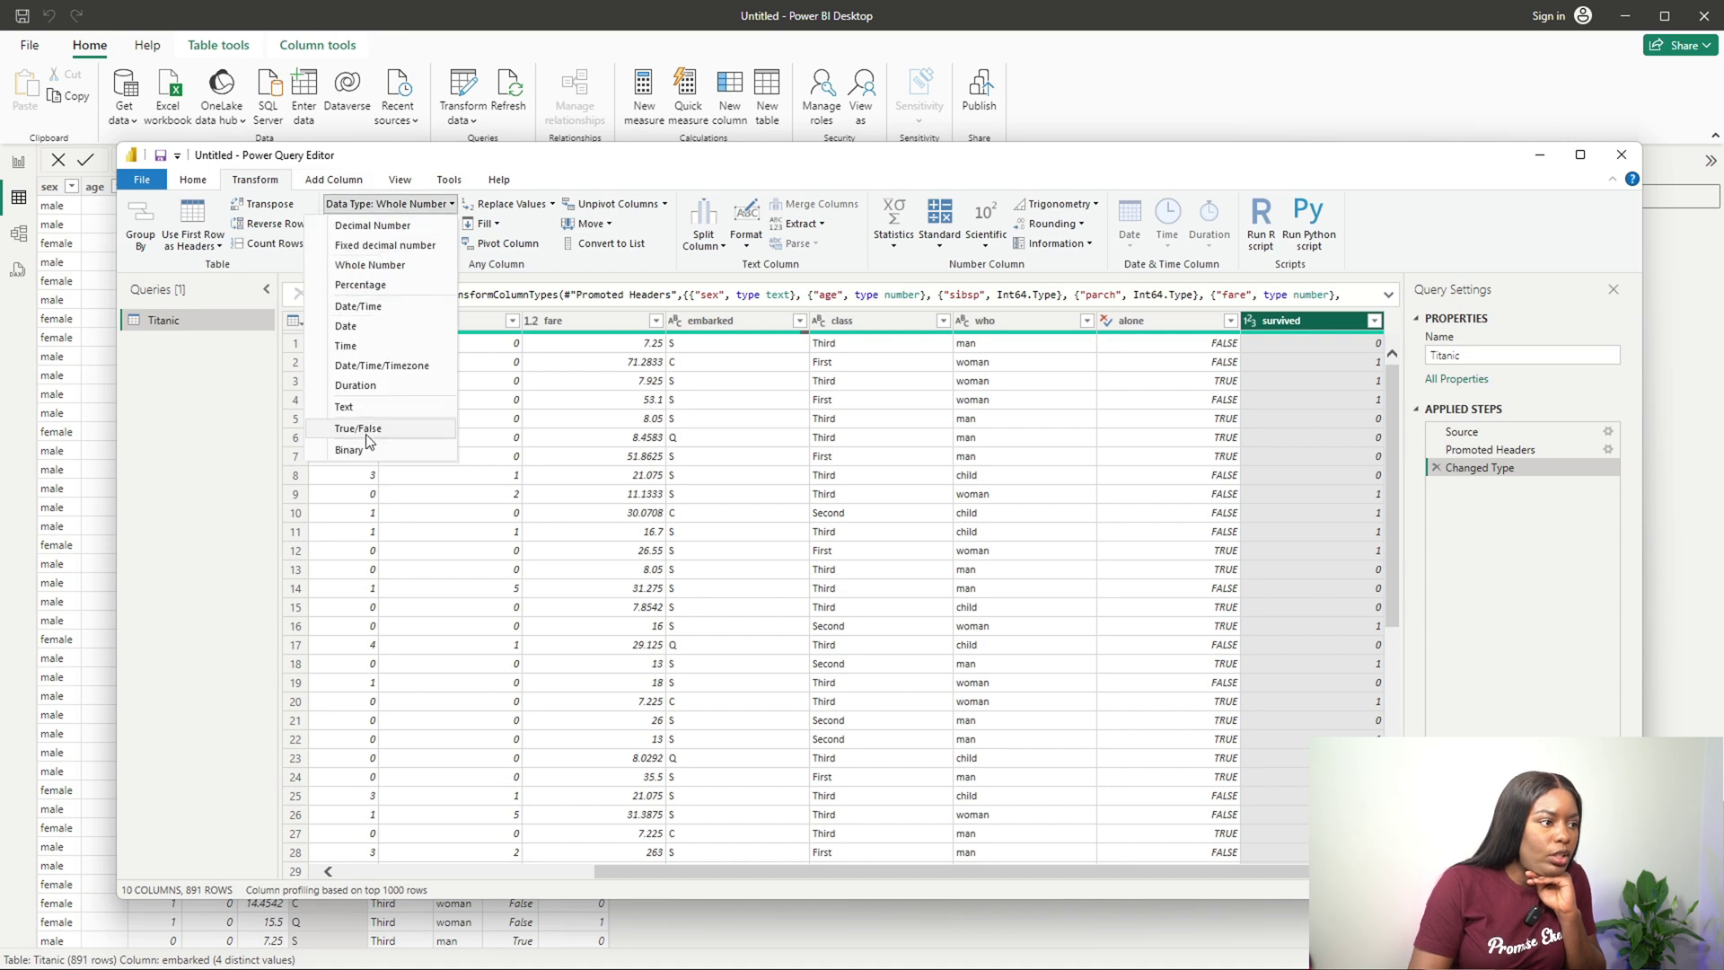
pyautogui.click(422, 440)
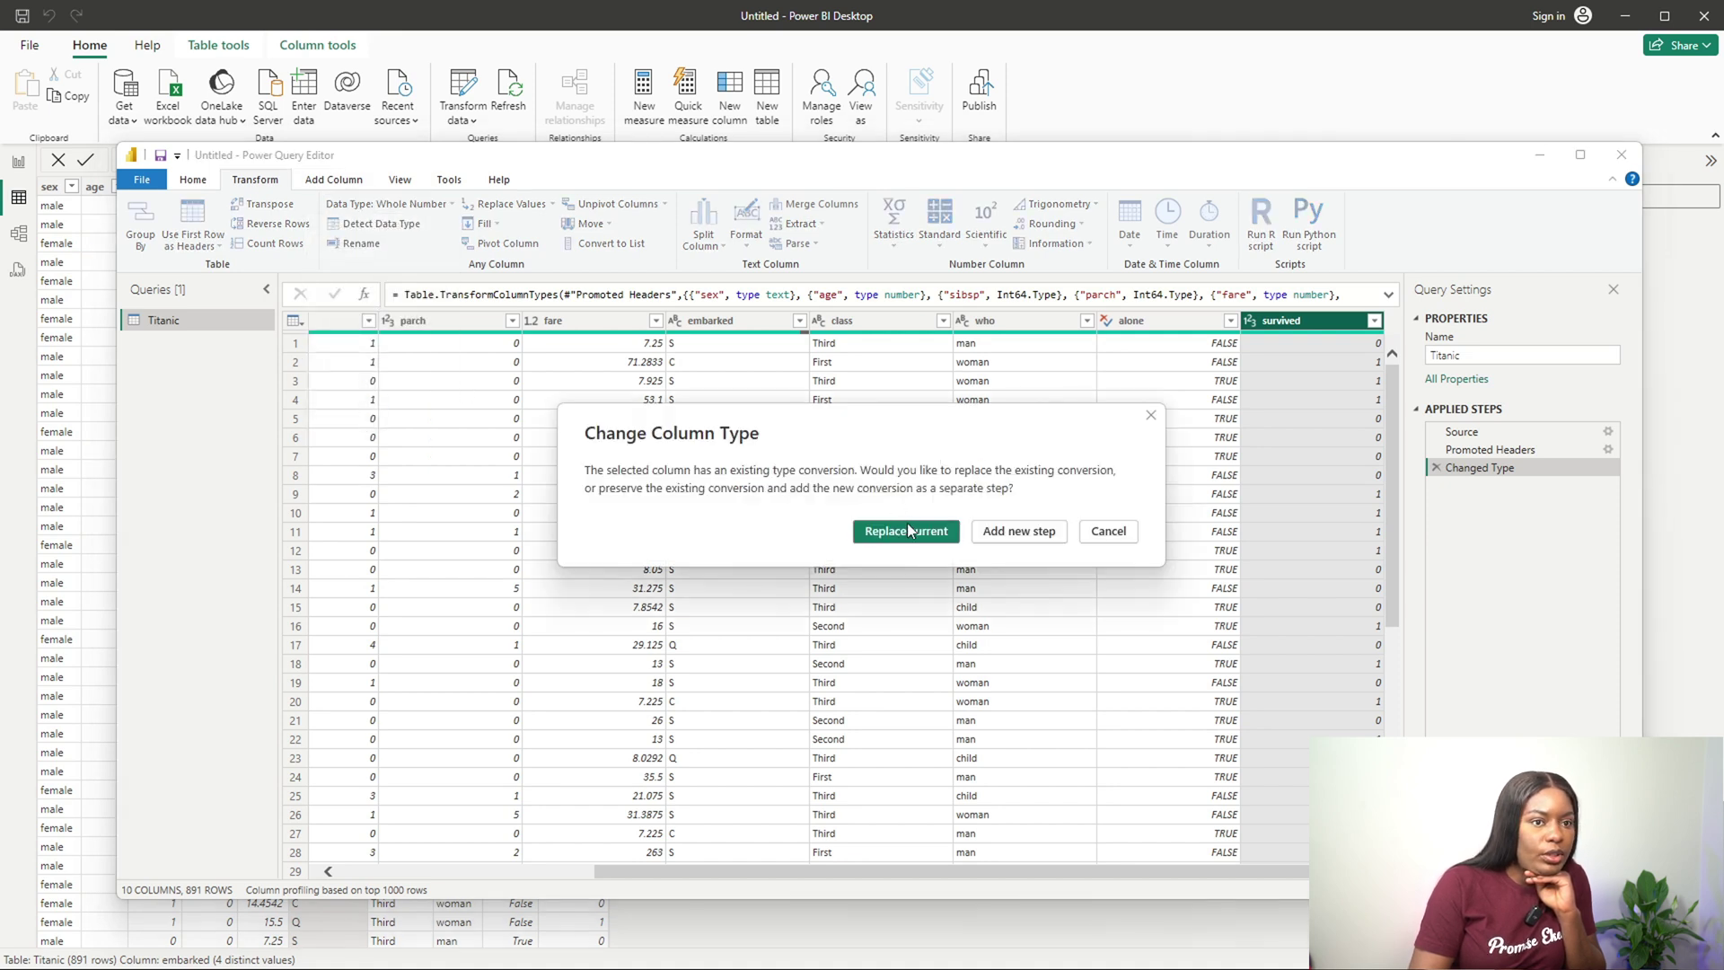
pyautogui.click(907, 530)
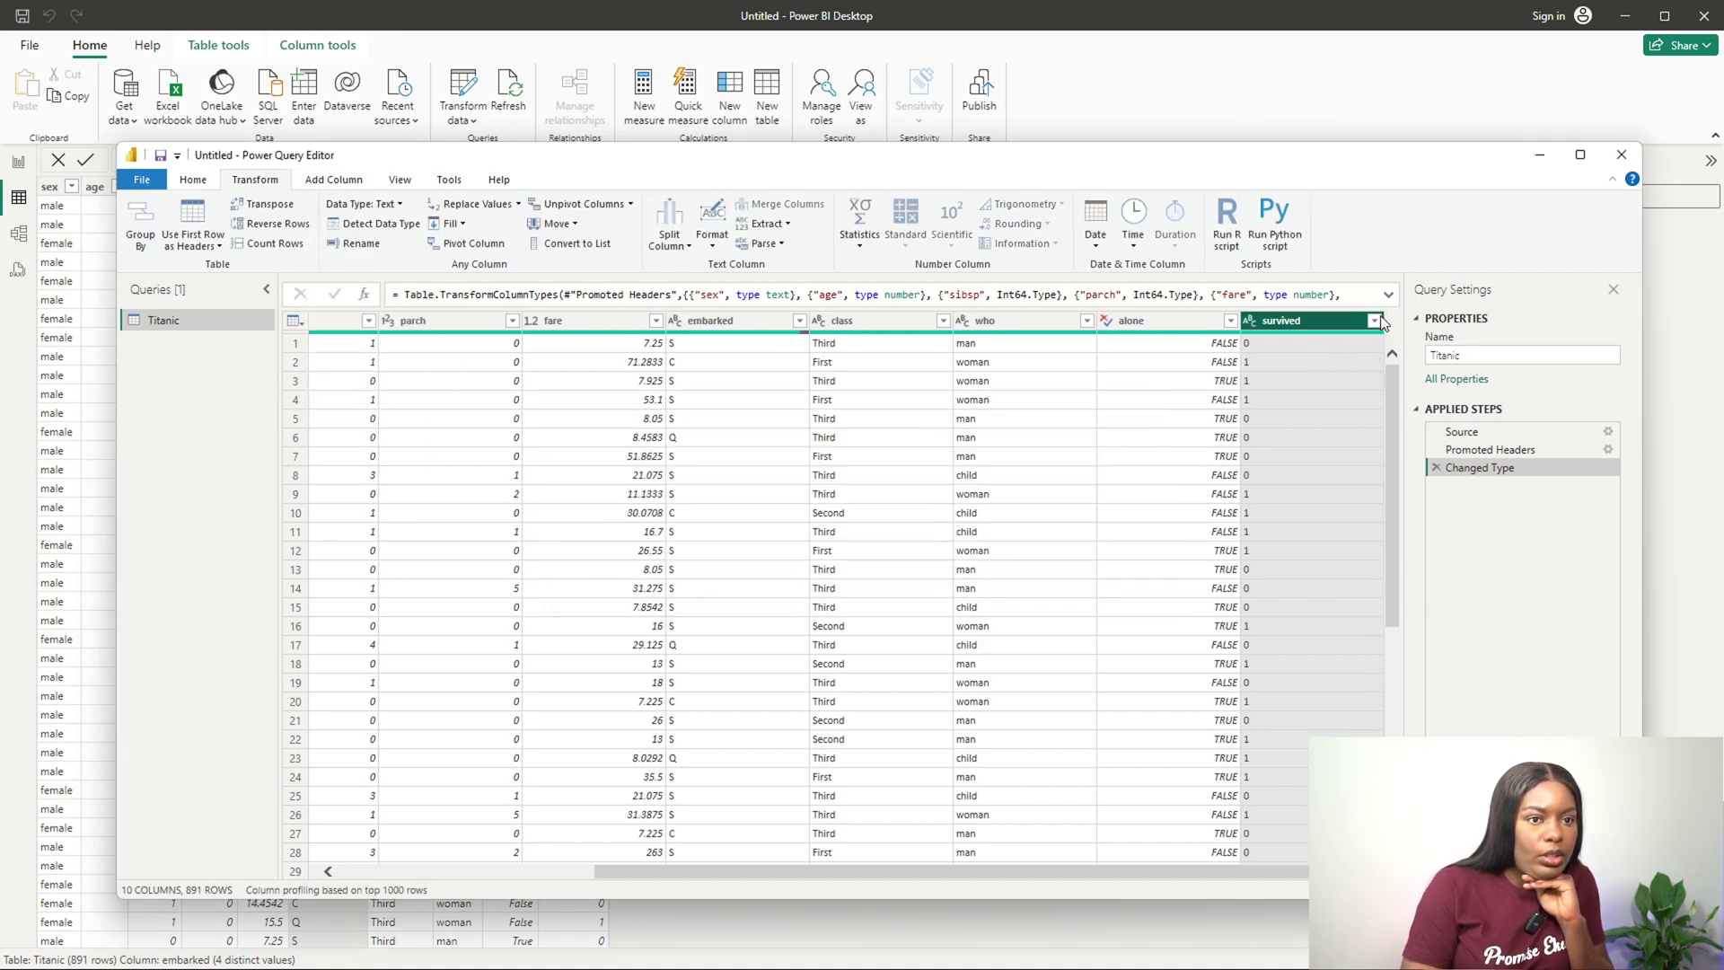
pyautogui.click(1373, 321)
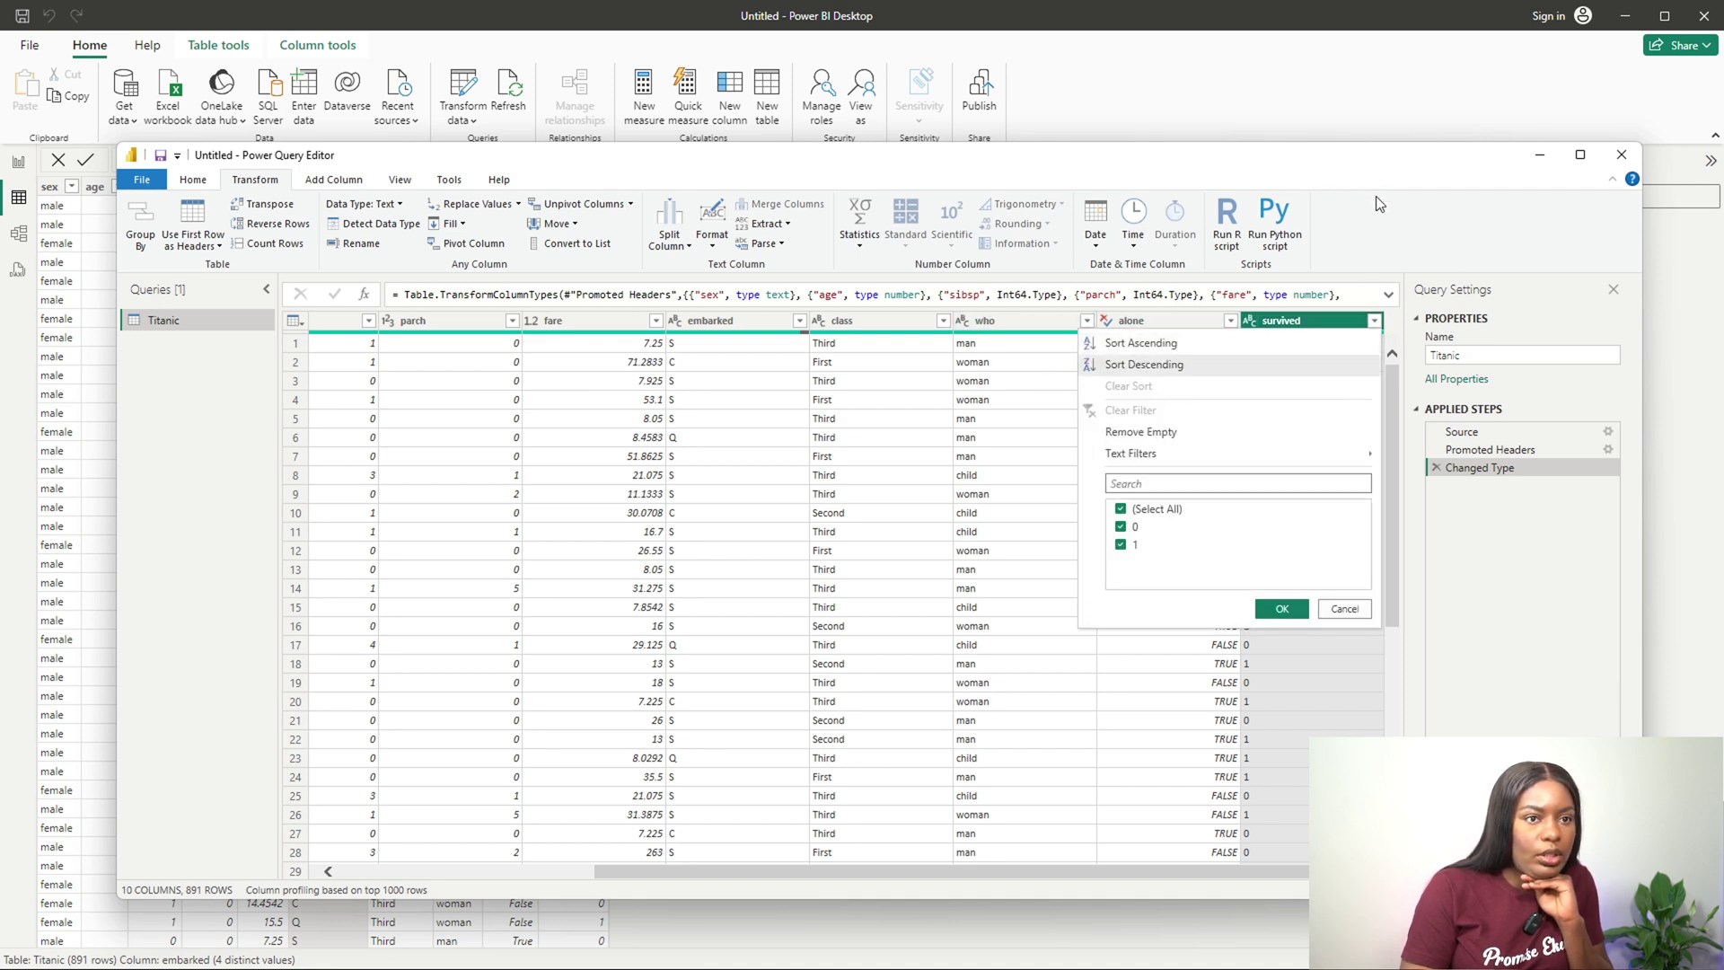
pyautogui.click(1338, 324)
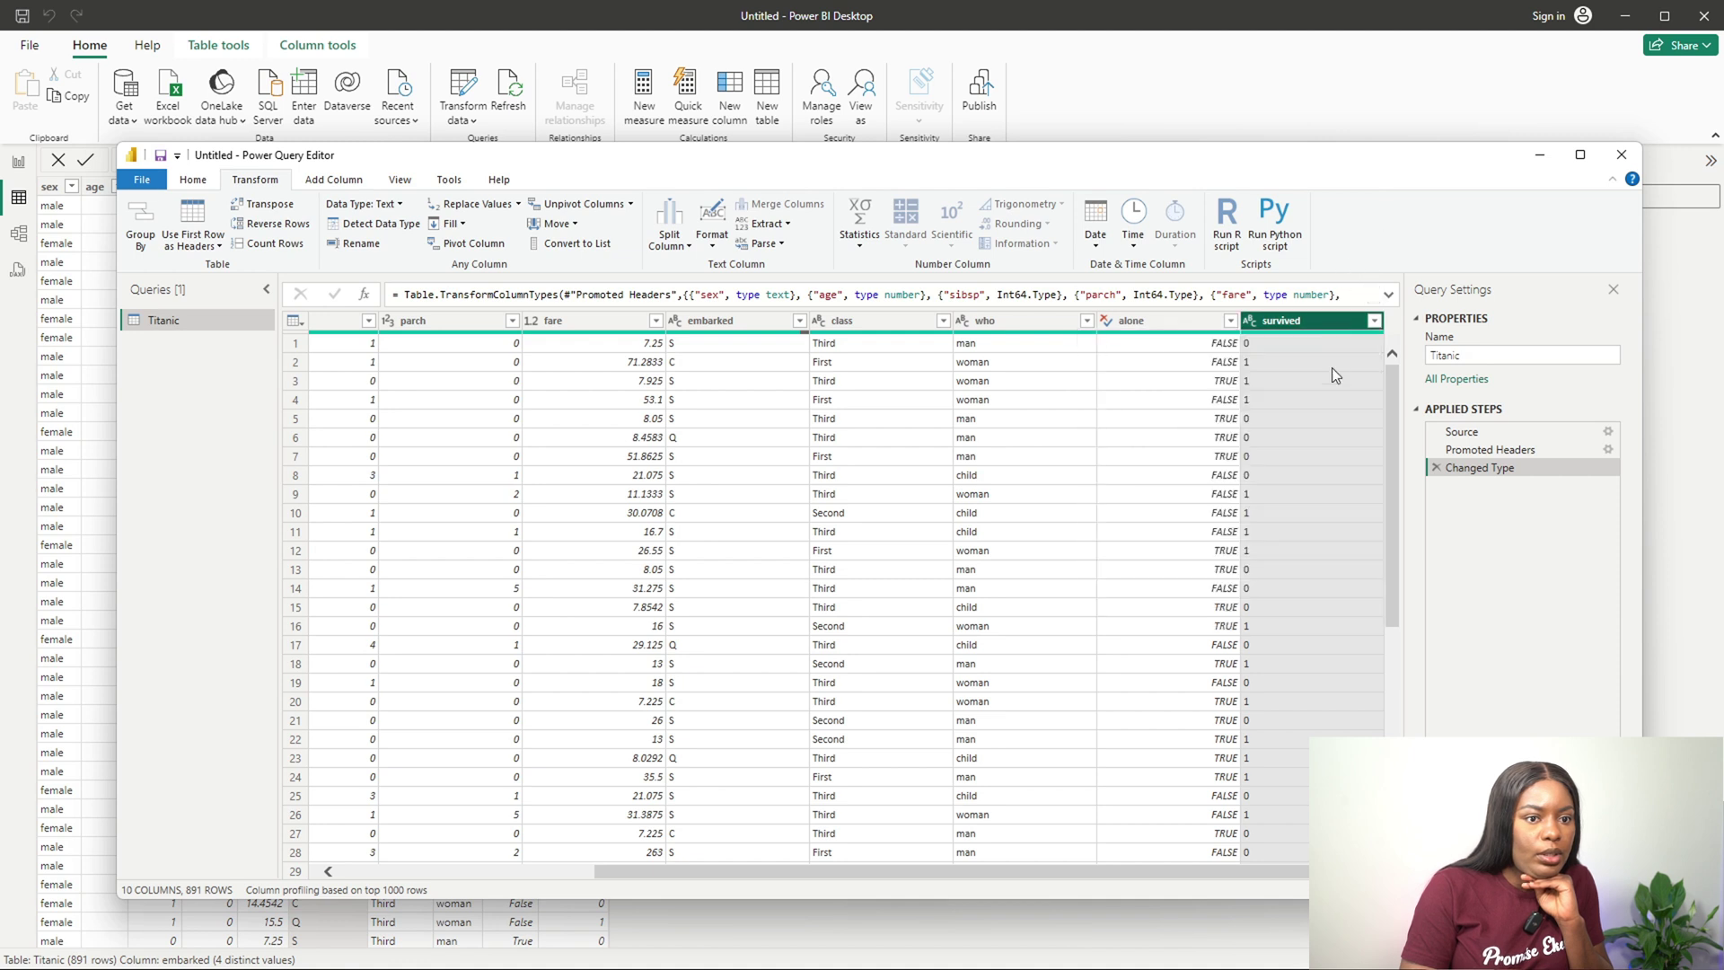
# Step: Replace 0 with "No" in the survived column, matching entire cell contents
pyautogui.click(468, 204)
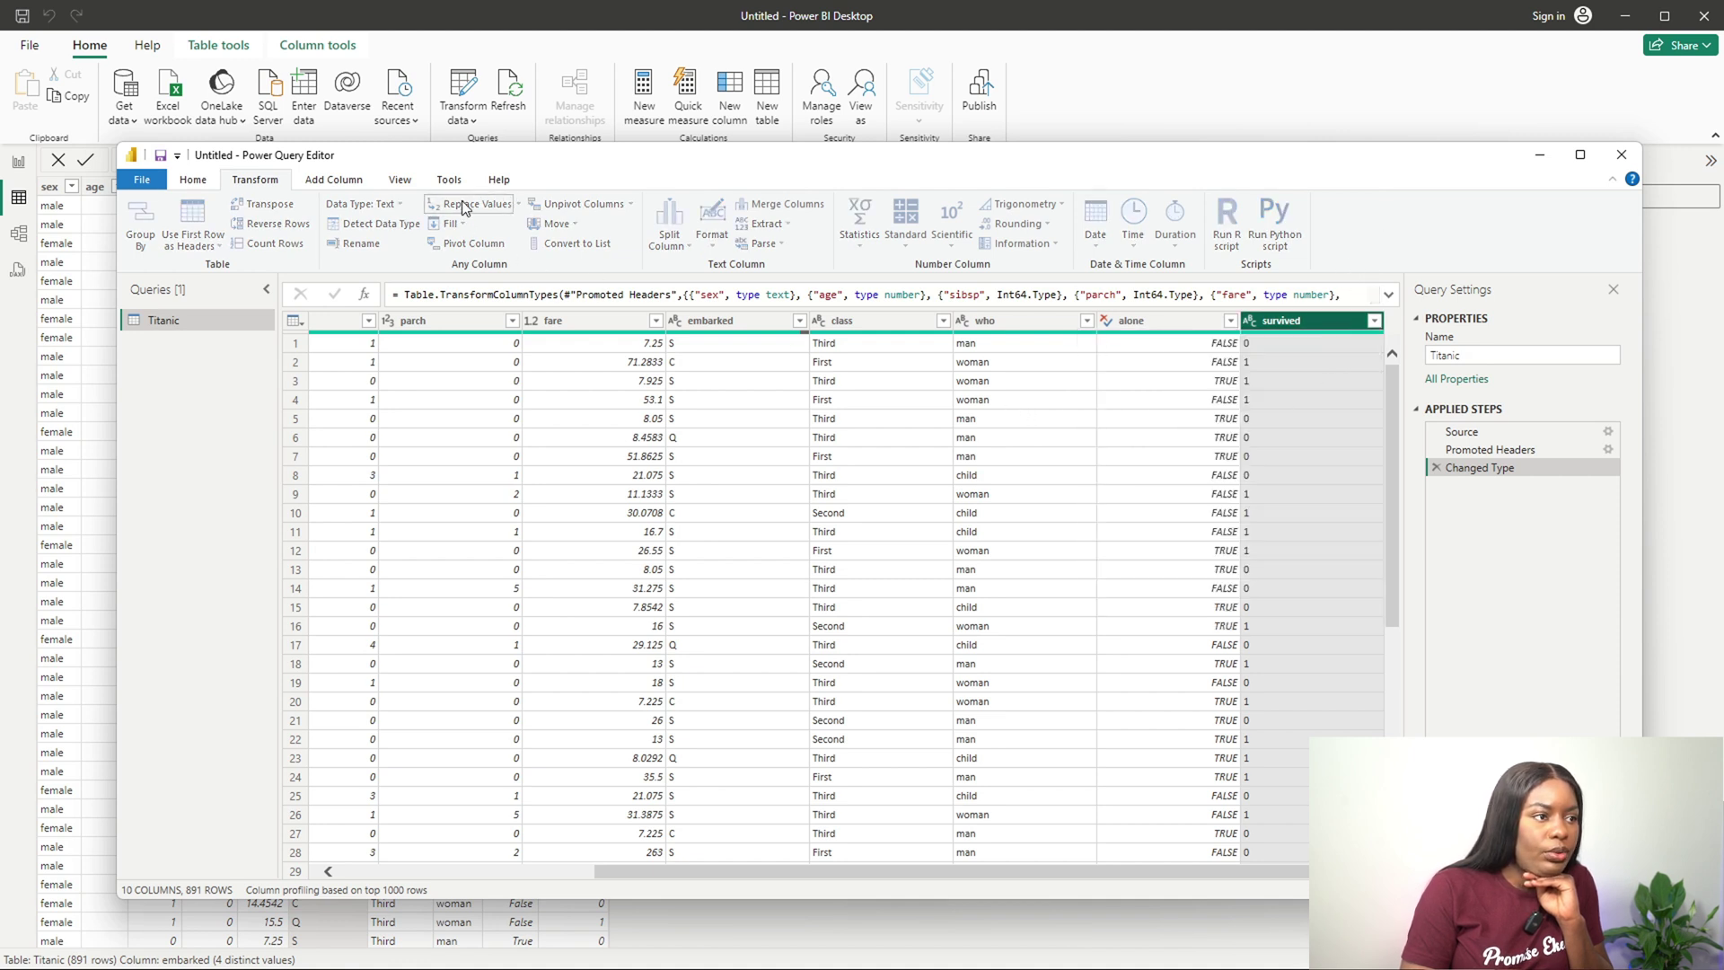
pyautogui.write('0')
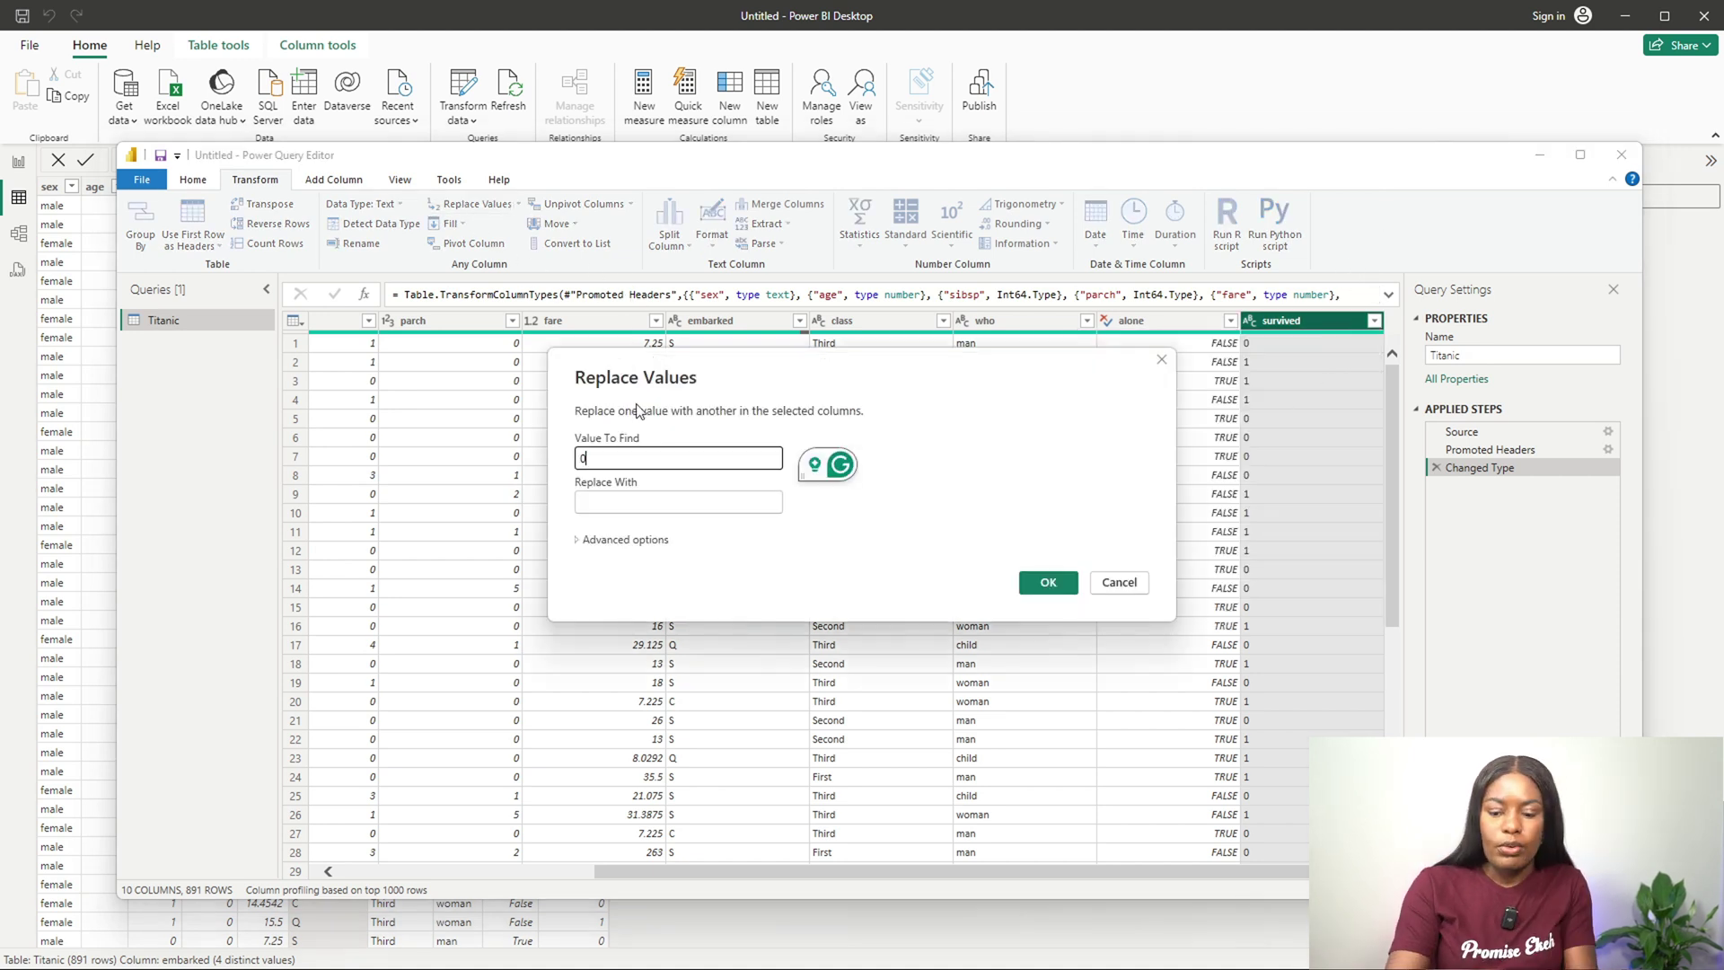
pyautogui.click(639, 502)
pyautogui.write('No')
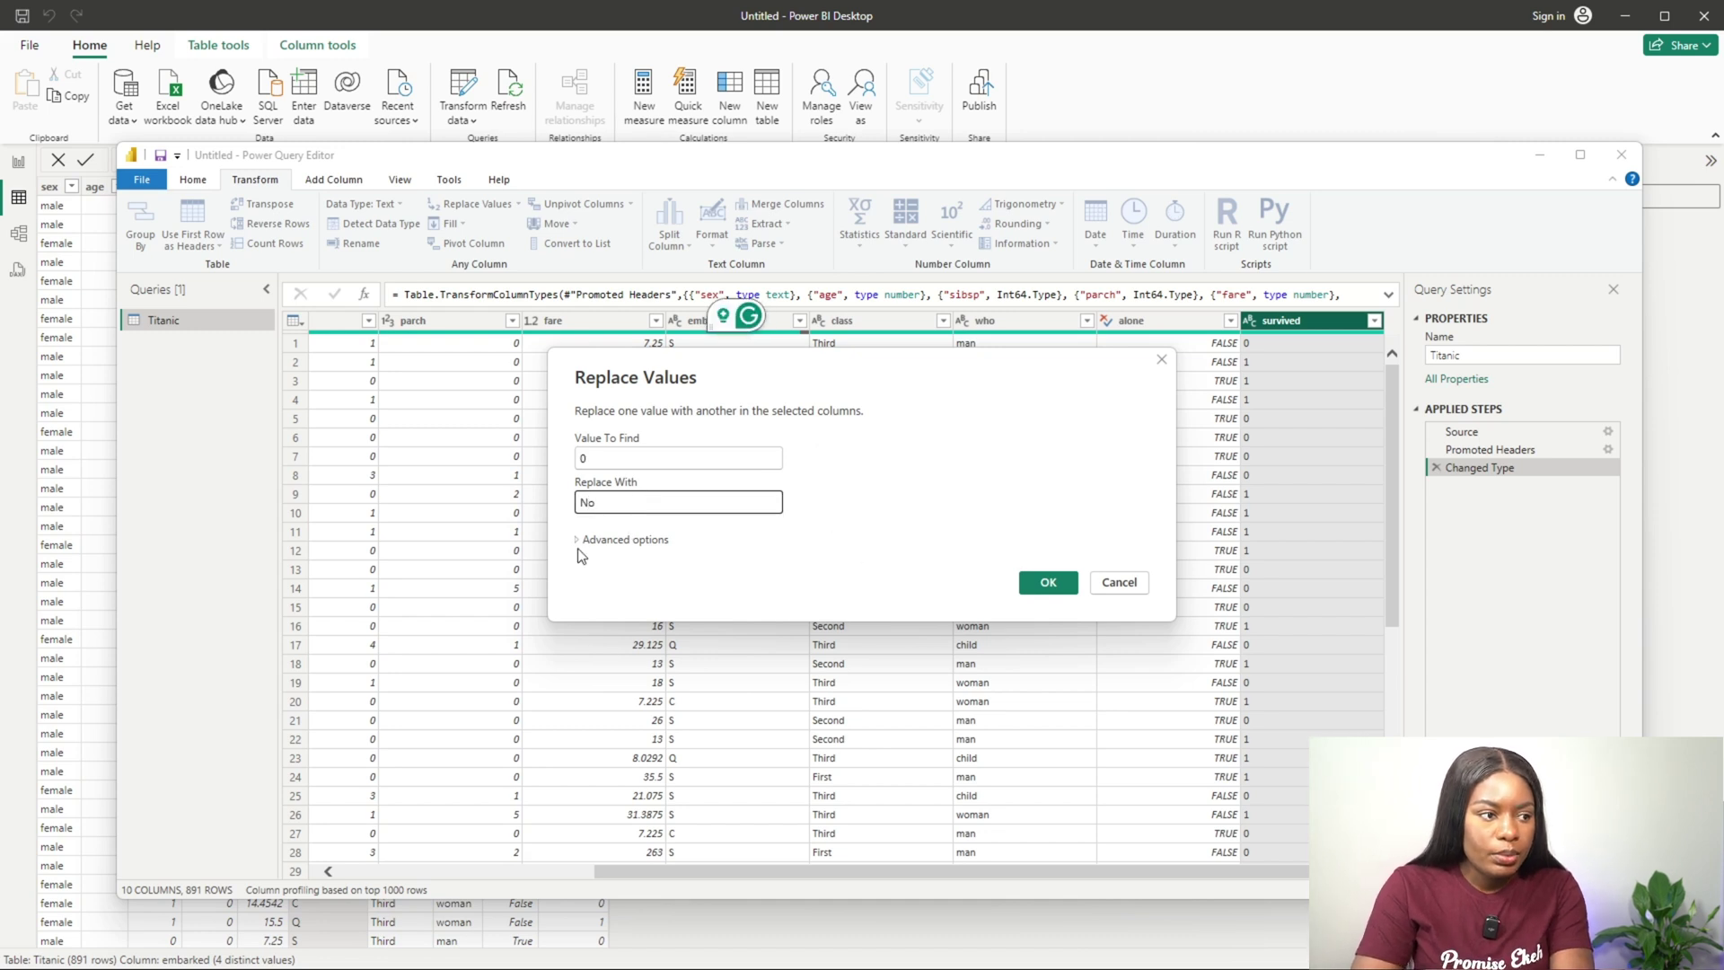
pyautogui.click(620, 539)
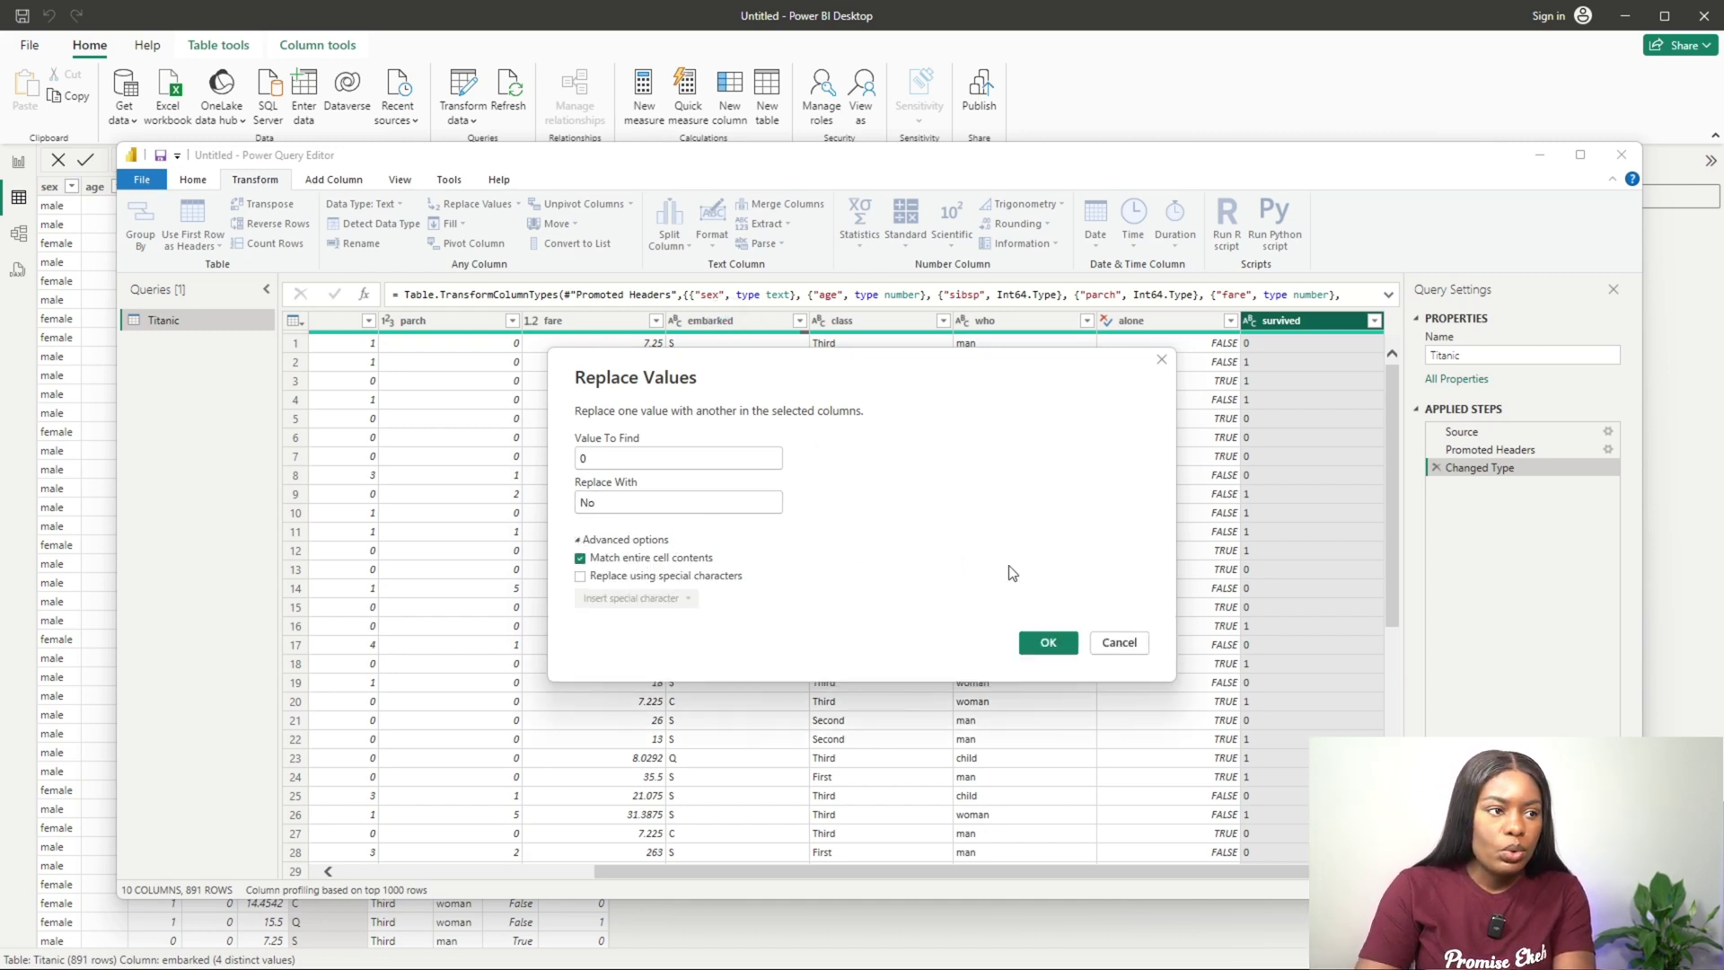
pyautogui.click(1048, 648)
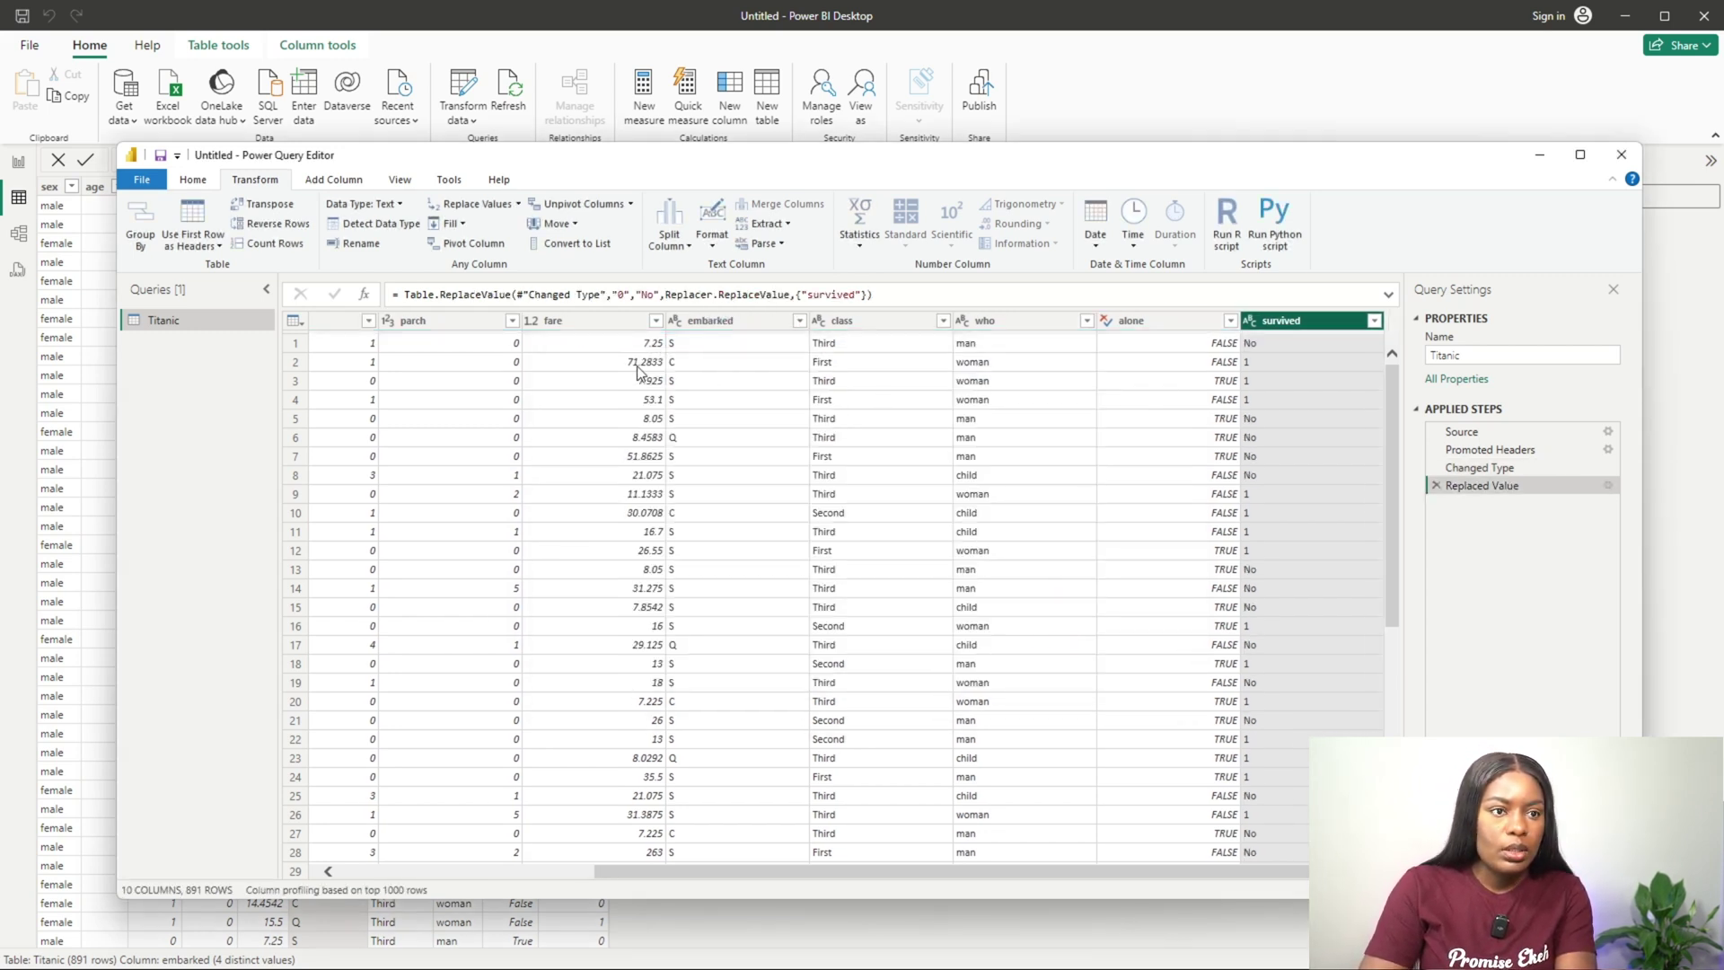
# Step: Replace 1 with "Yes" in the survived column, matching entire cell contents
pyautogui.click(462, 214)
pyautogui.write('1')
pyautogui.click(678, 503)
pyautogui.write('Yes')
pyautogui.click(578, 542)
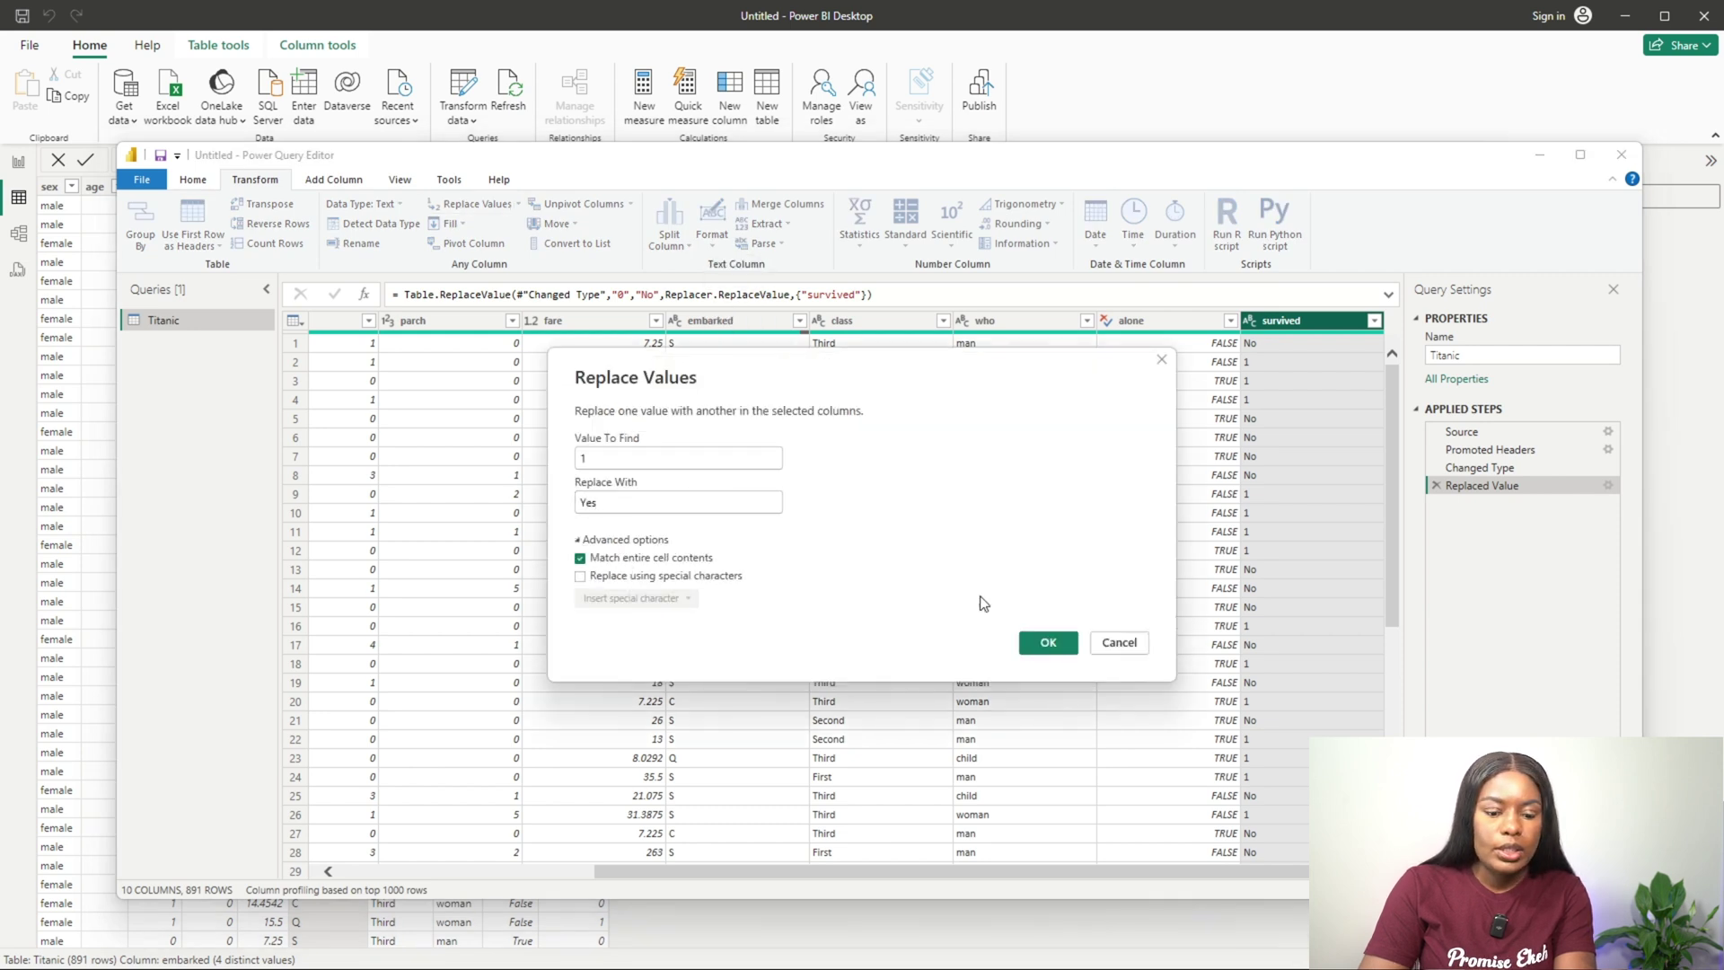
pyautogui.click(1048, 642)
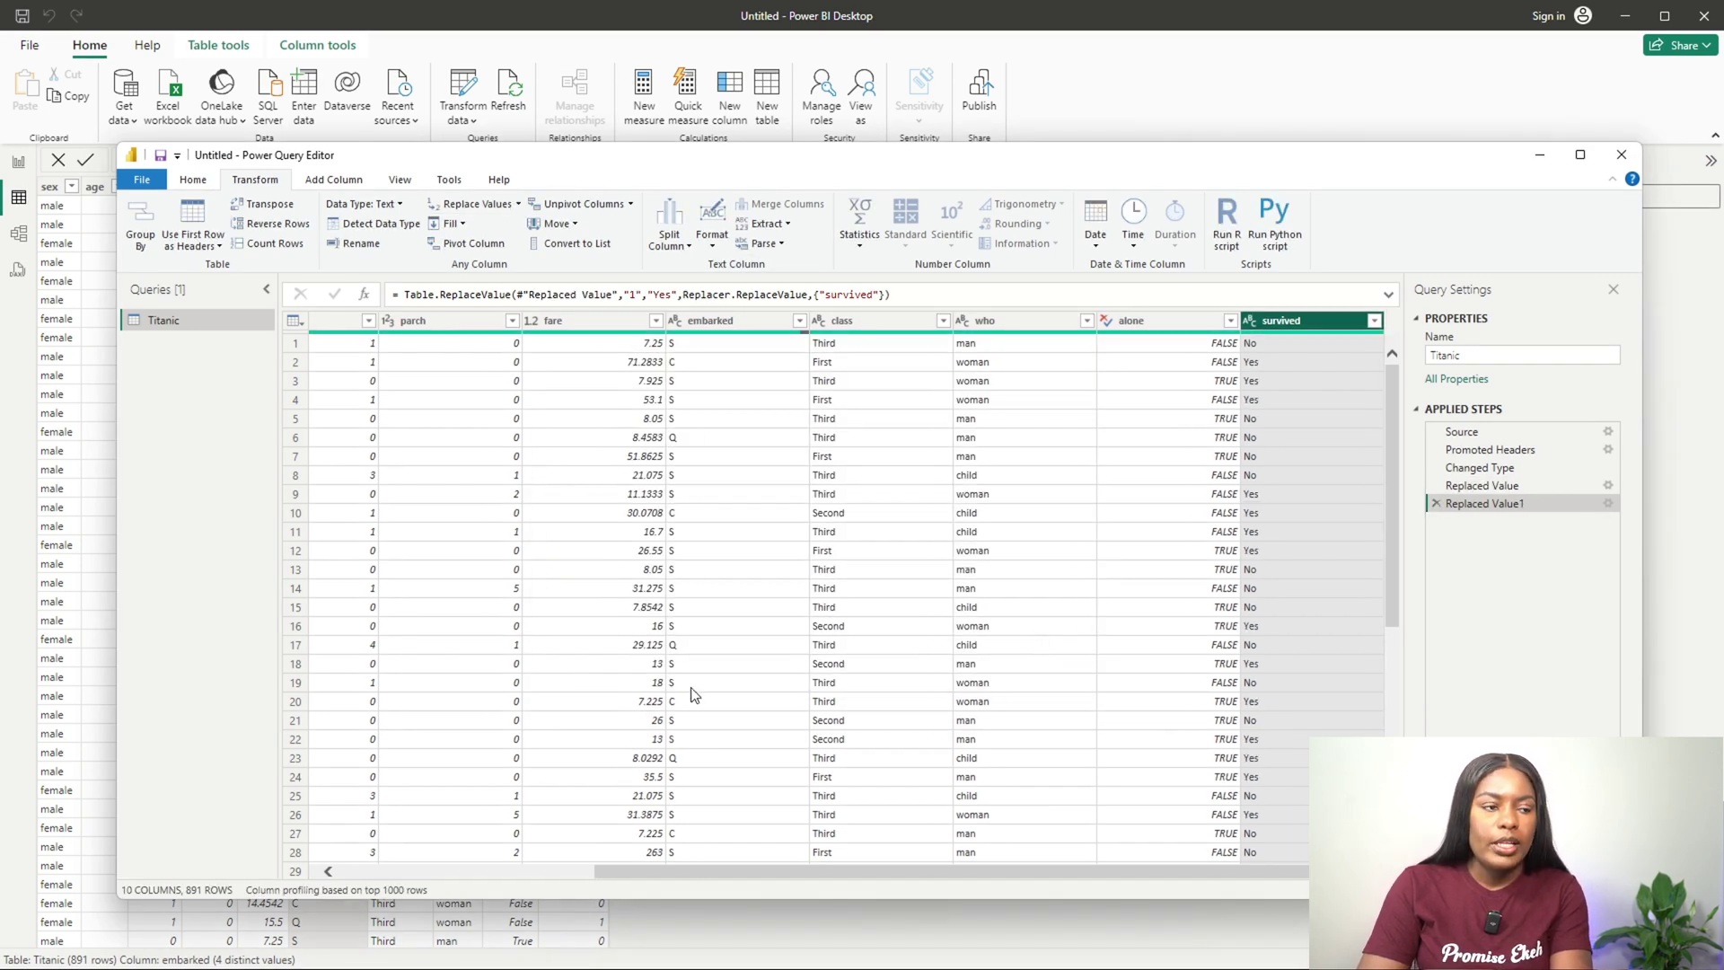
# Step: Start a value replacement on the embarked column with S as the value to find, matching entire cell contents
pyautogui.click(757, 325)
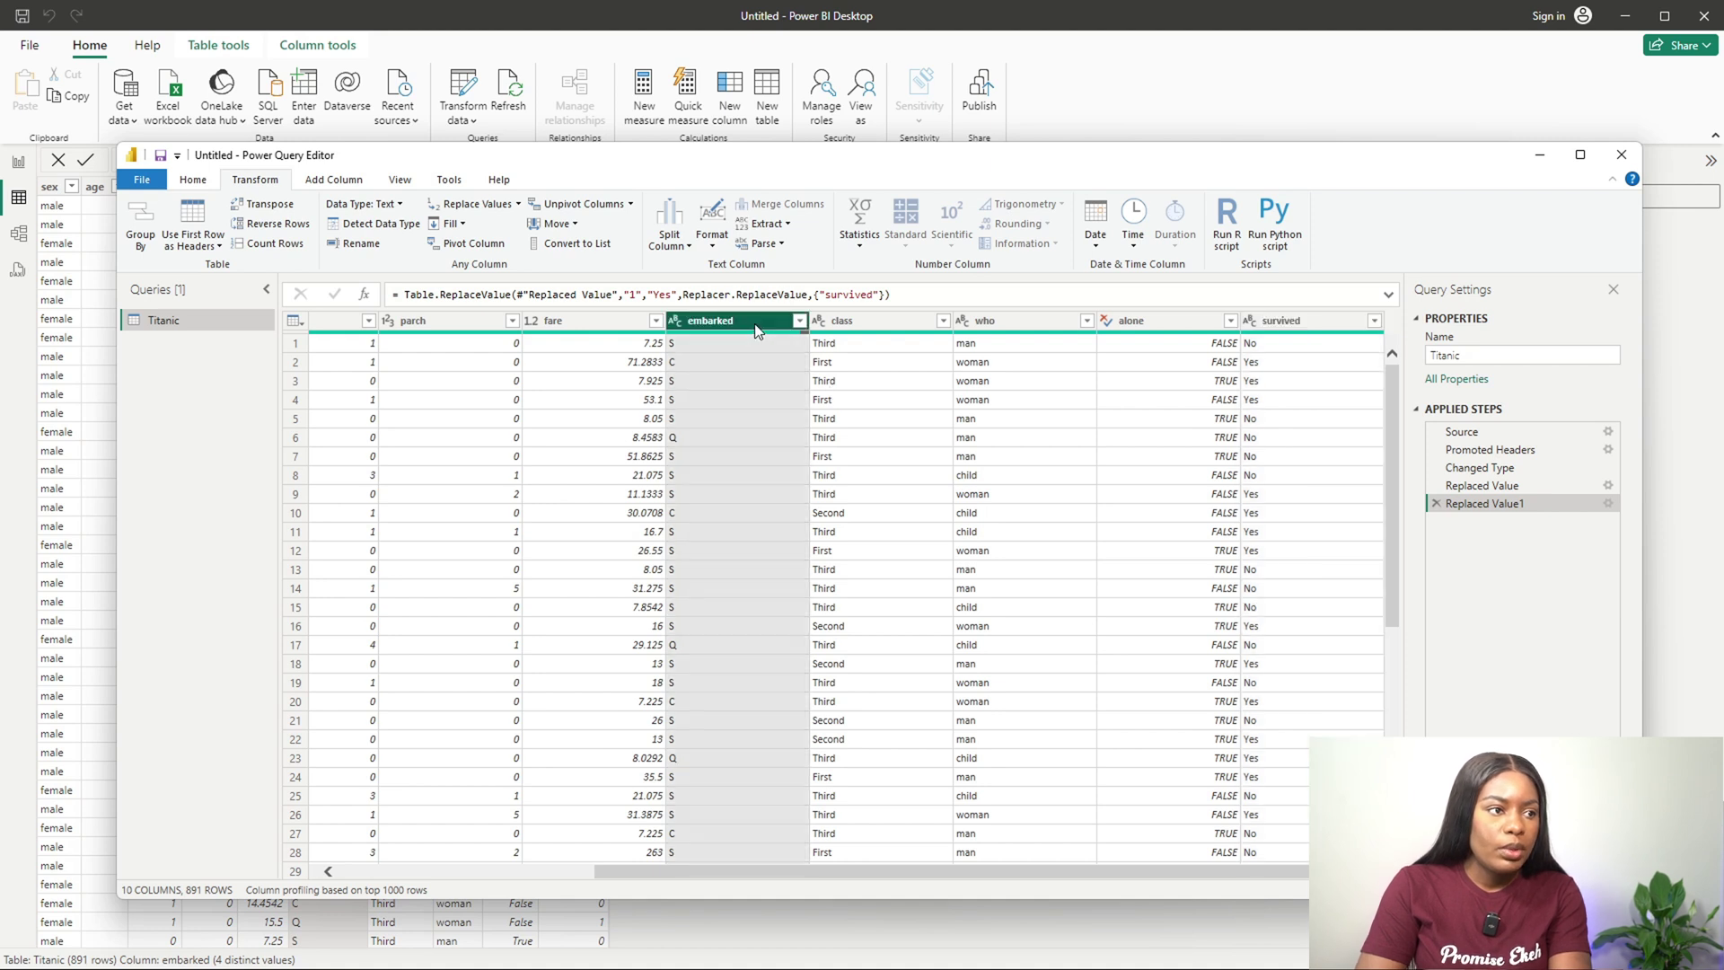
pyautogui.click(476, 204)
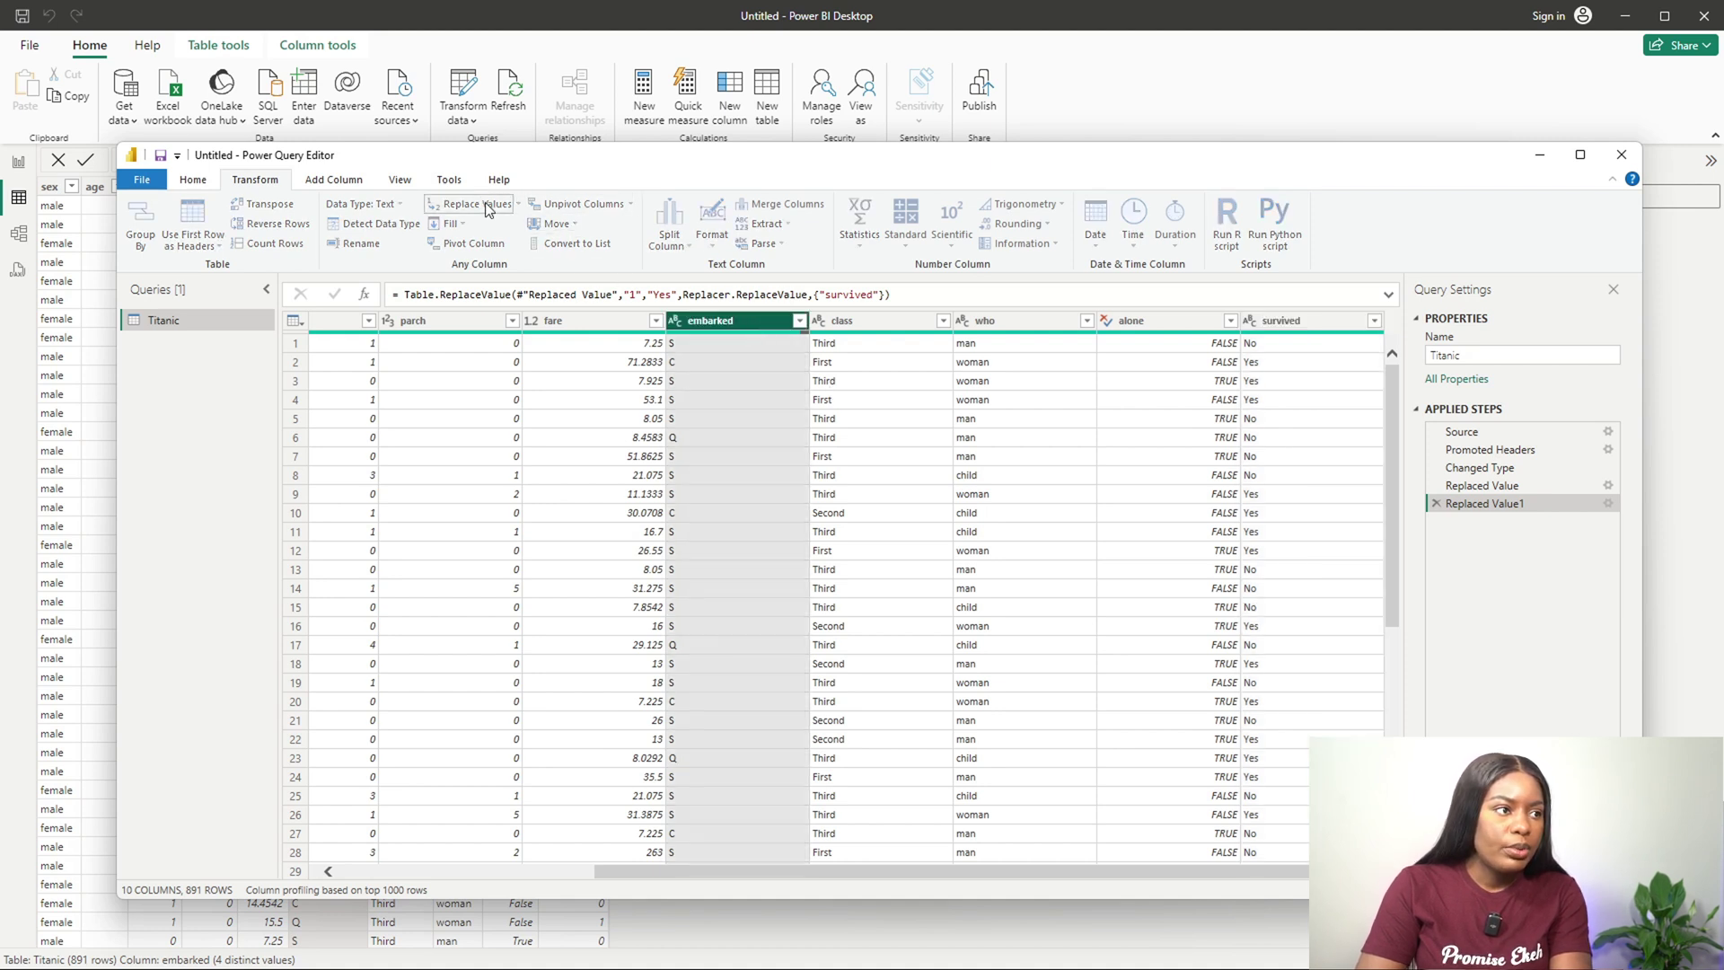
pyautogui.click(667, 455)
pyautogui.write('S')
pyautogui.click(564, 546)
pyautogui.click(579, 540)
pyautogui.click(600, 563)
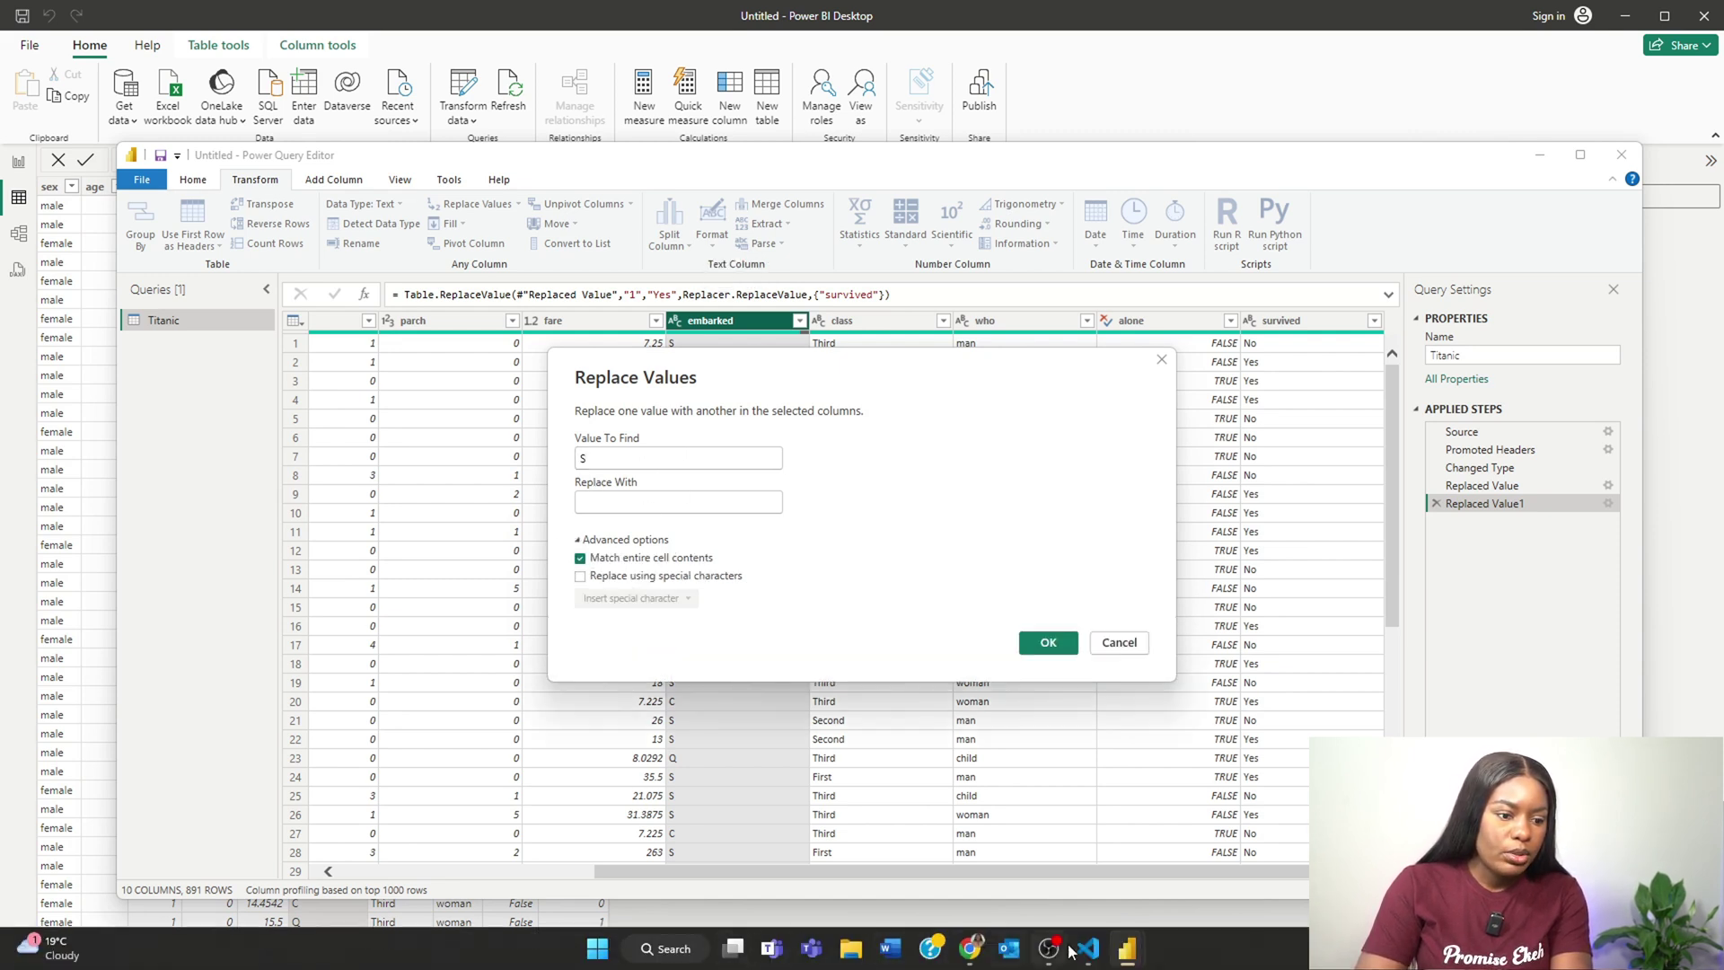
# Step: Switch to titanic_v2.ipynb in VS Code and copy "Southampton" from the embarked row of the Column Description cell
pyautogui.moveTo(1101, 948)
pyautogui.click(1185, 857)
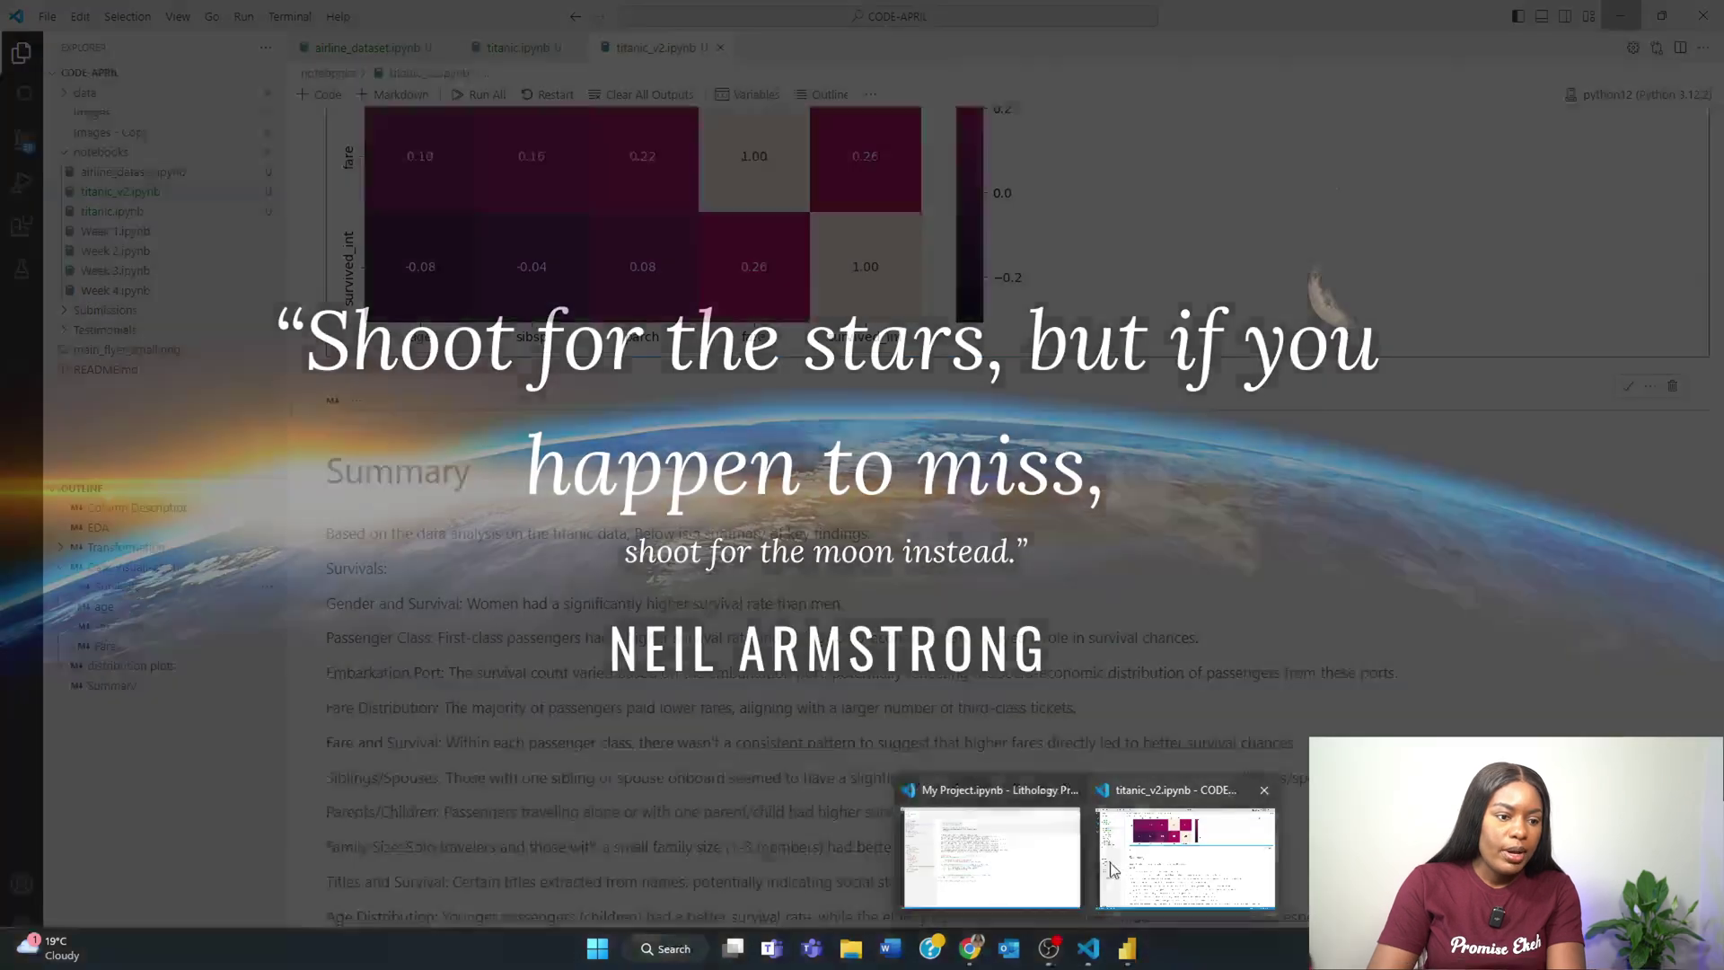
pyautogui.click(112, 510)
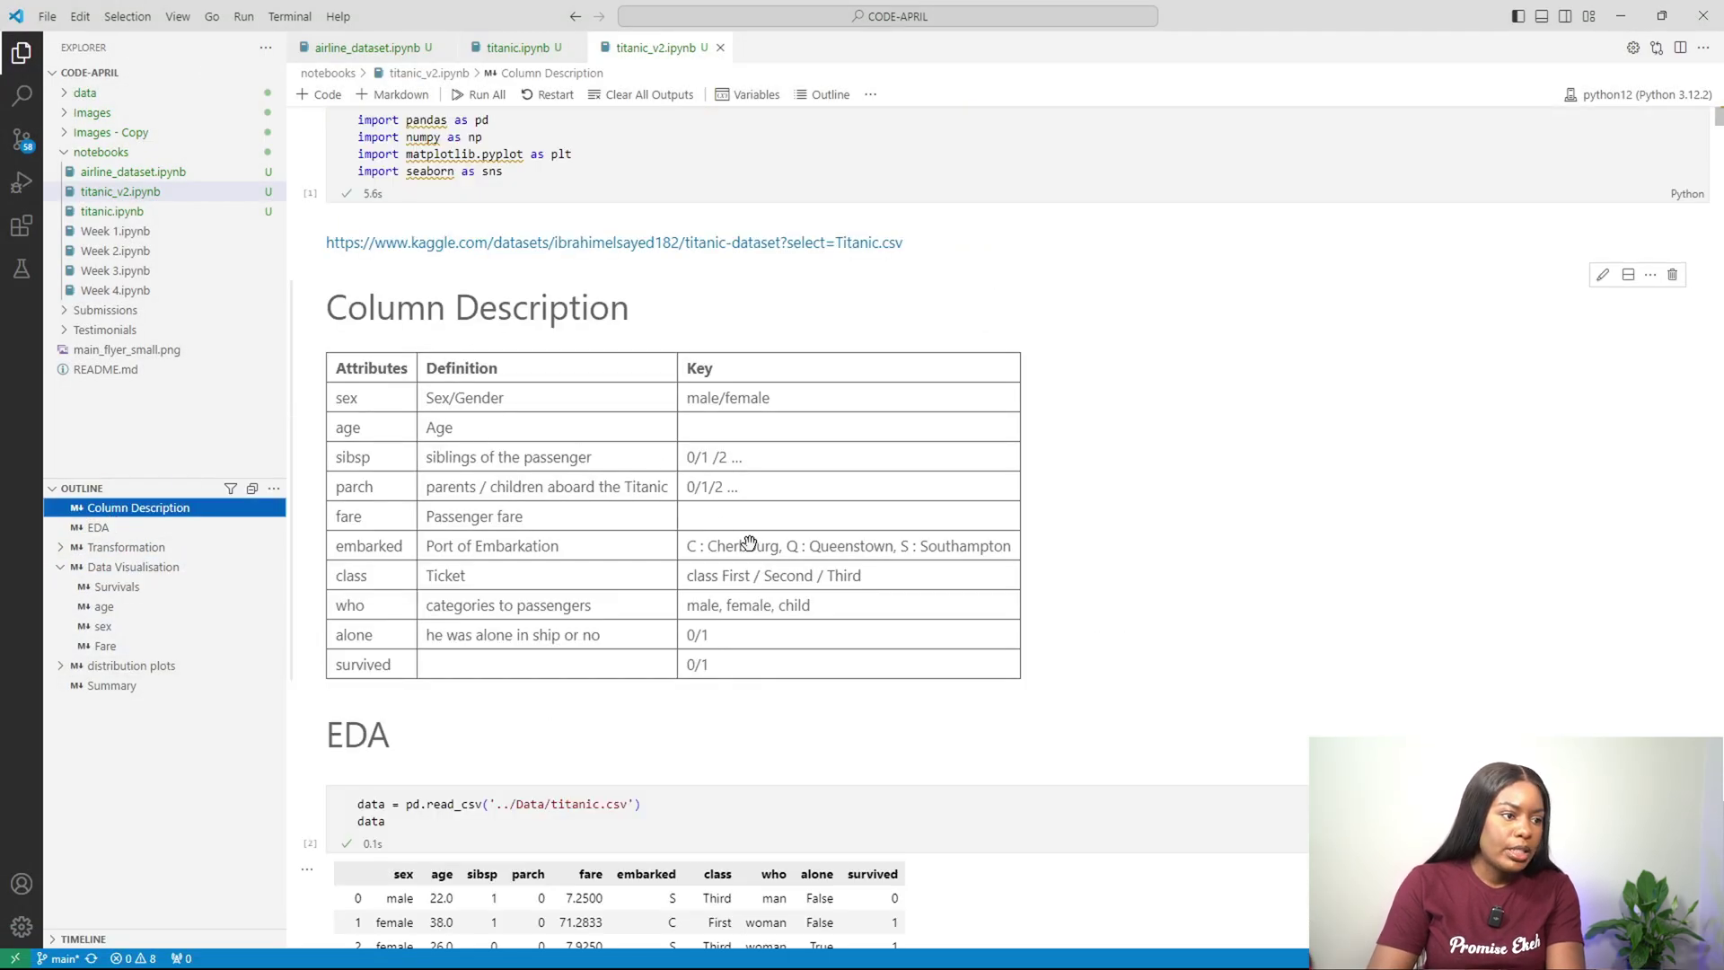
pyautogui.click(935, 539)
pyautogui.doubleClick(935, 539)
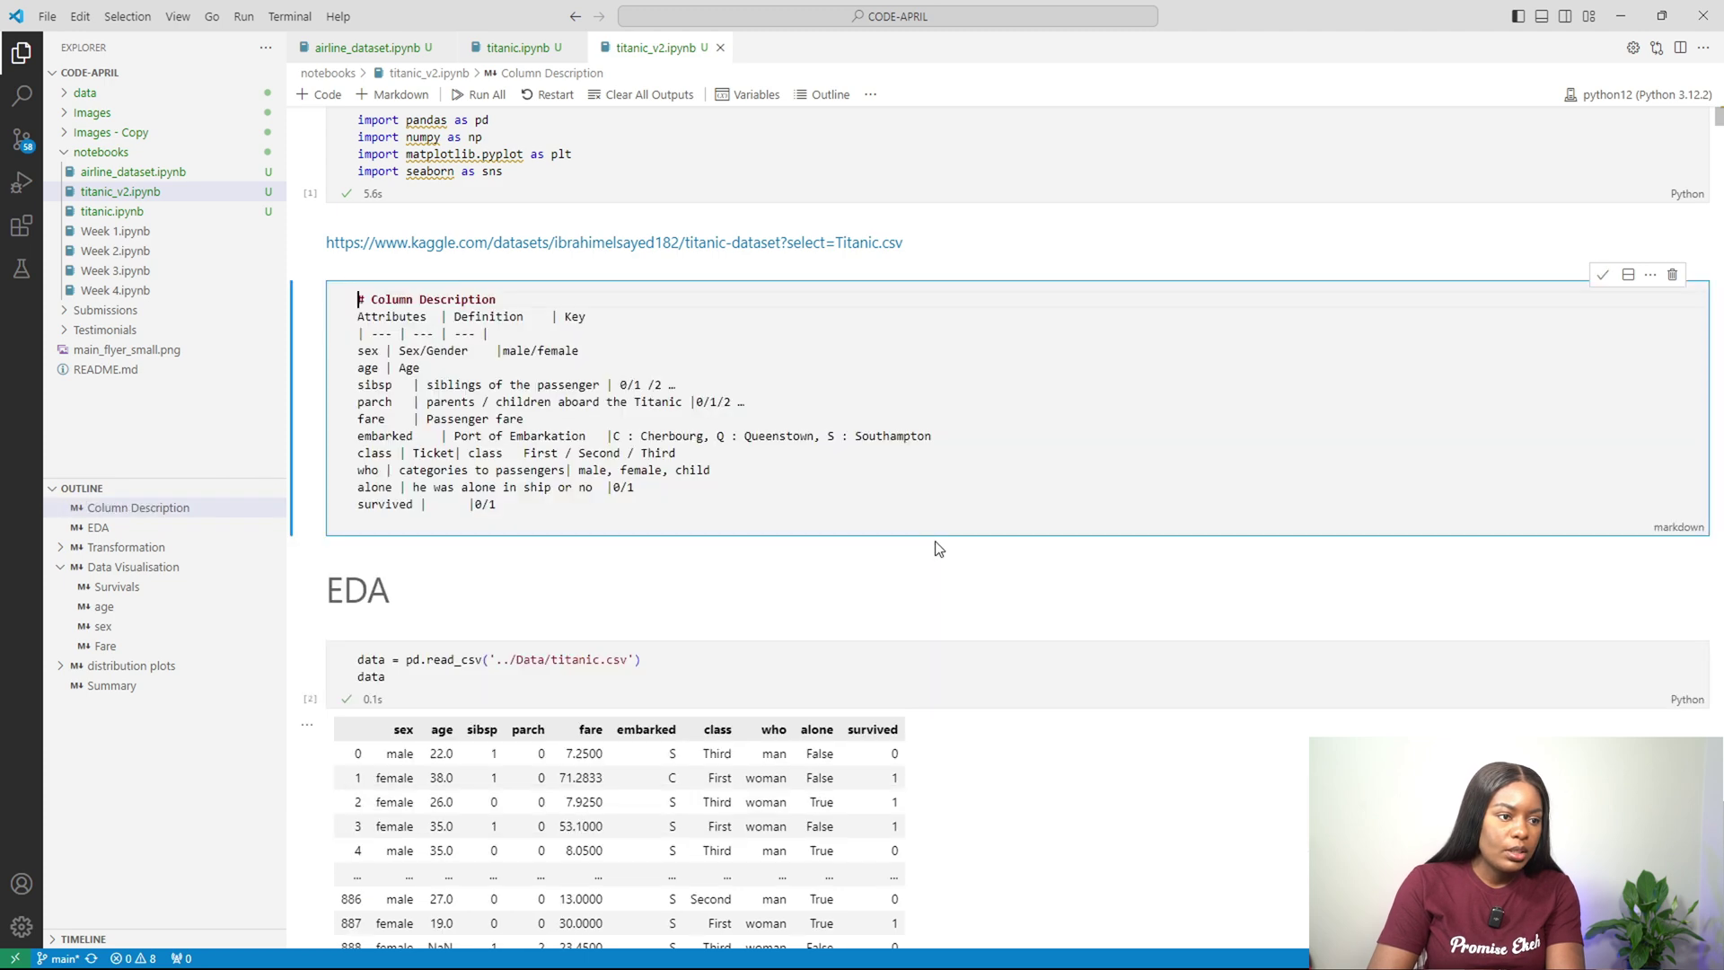
pyautogui.doubleClick(894, 437)
pyautogui.hotkey('ctrl', 'c')
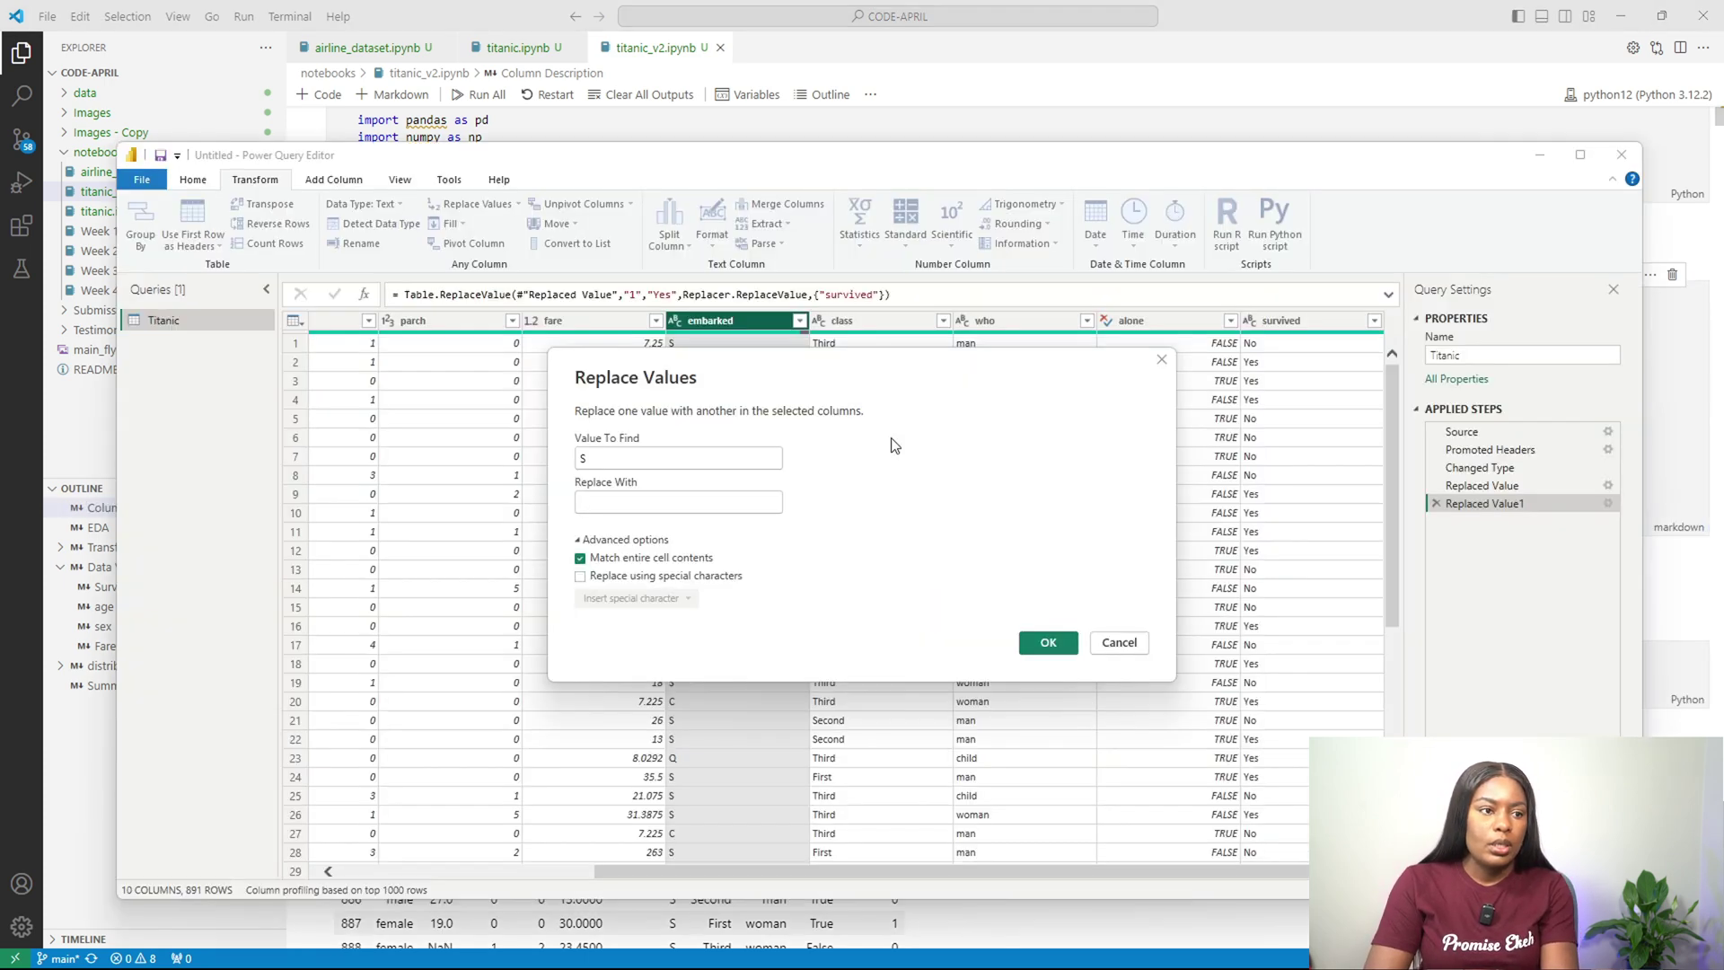
# Step: Paste "Southampton" as the replacement for S and apply it to the embarked column
pyautogui.click(656, 496)
pyautogui.hotkey('ctrl', 'v')
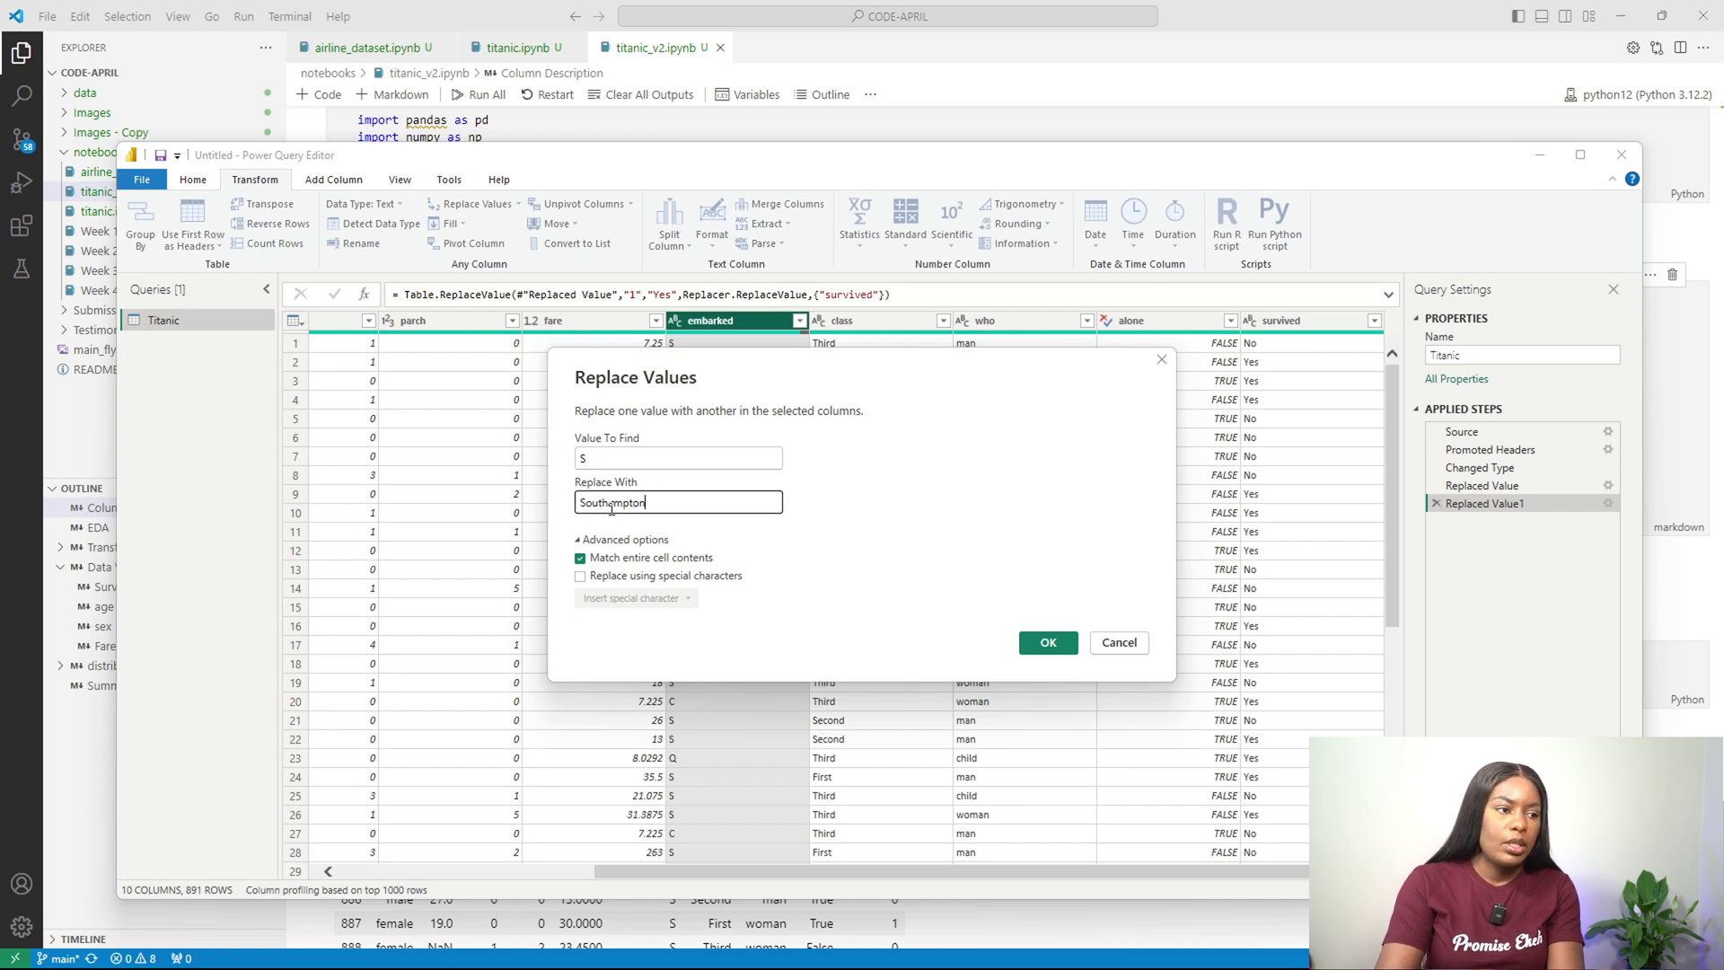
pyautogui.click(1046, 641)
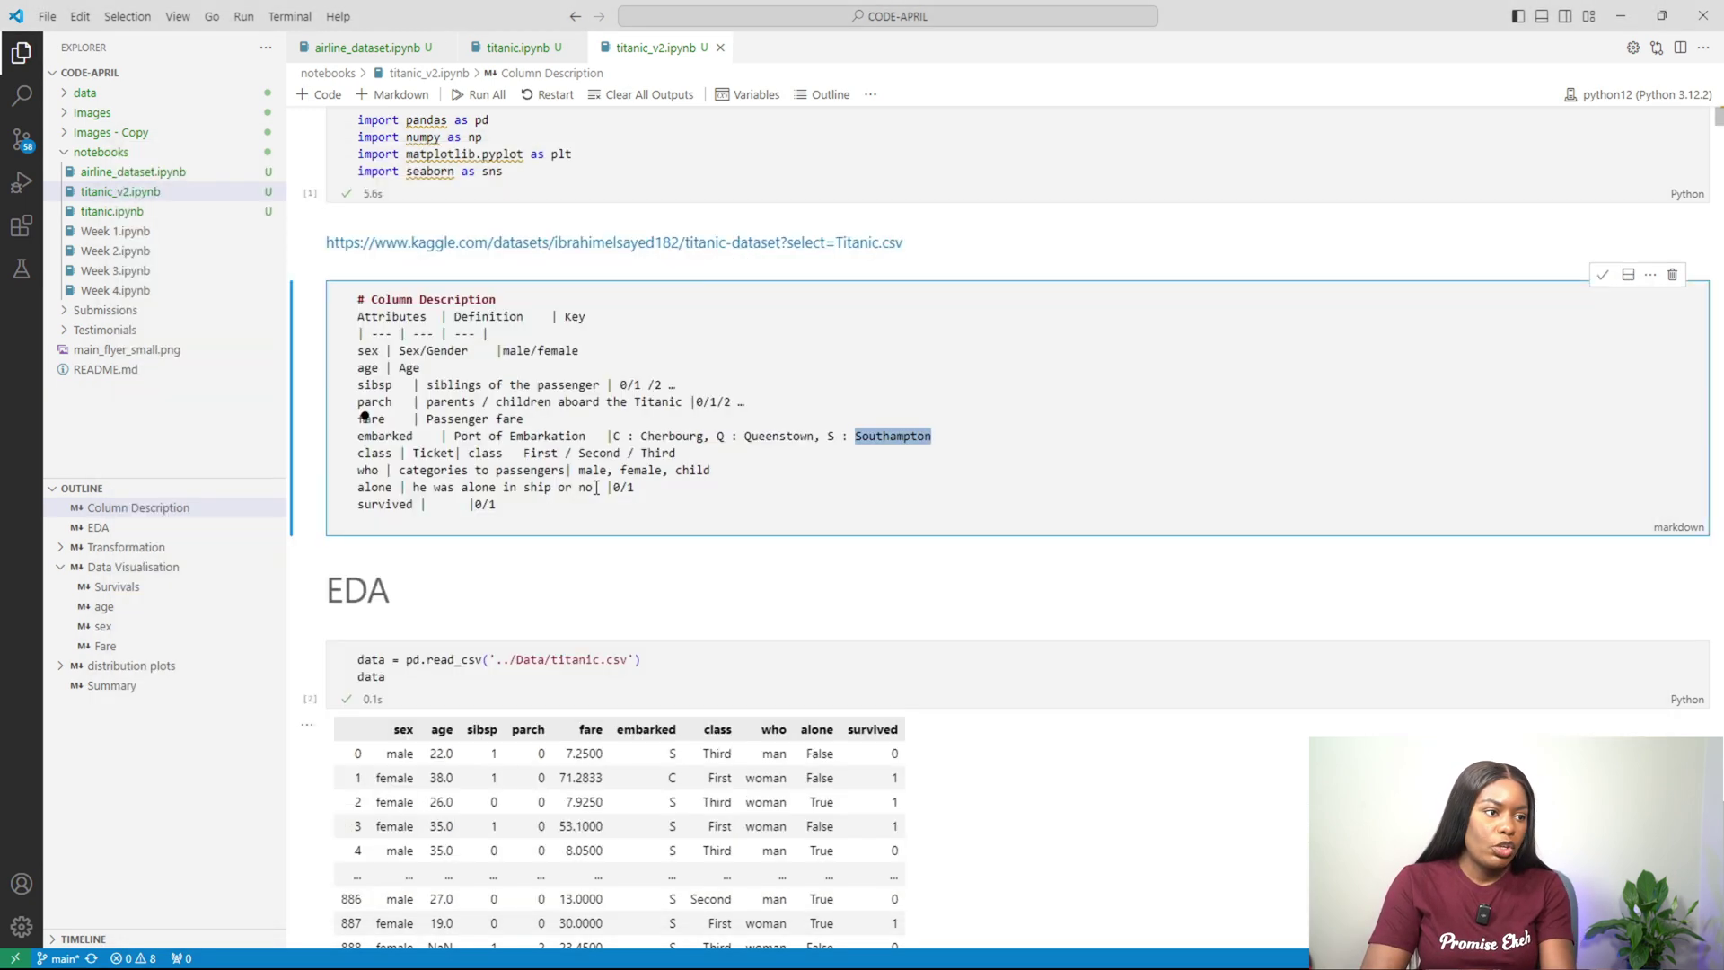
# Step: Copy "Queenstown" from the embarked row of the Column Description cell and switch back to Power Query Editor
pyautogui.doubleClick(779, 435)
pyautogui.hotkey('ctrl', 'c')
pyautogui.hotkey('alt', 'Tab')
# Step: Replace Q with "Queenstown" in the embarked column, matching entire cell contents
pyautogui.write('Q')
pyautogui.click(675, 499)
pyautogui.hotkey('ctrl', 'v')
pyautogui.click(621, 540)
pyautogui.click(579, 558)
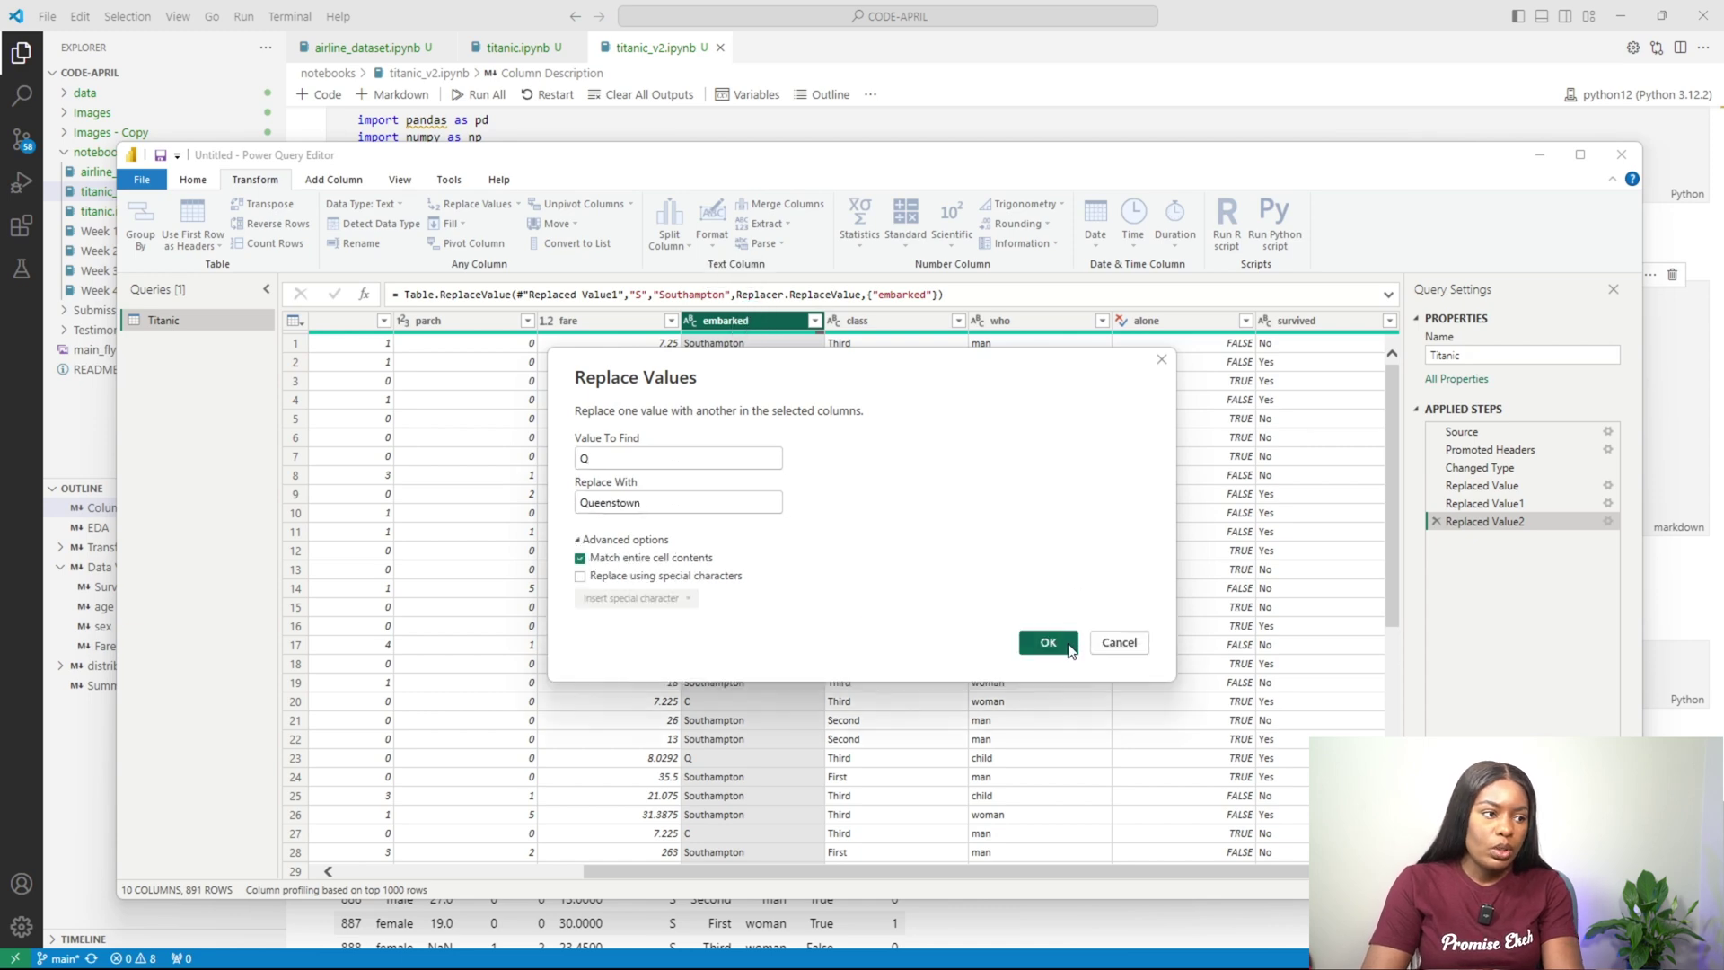
pyautogui.click(1047, 643)
# Step: Switch to the notebook in VS Code and copy "Cherbourg" from the embarked row of the Column Description cell
pyautogui.hotkey('alt', 'Tab')
pyautogui.doubleClick(673, 436)
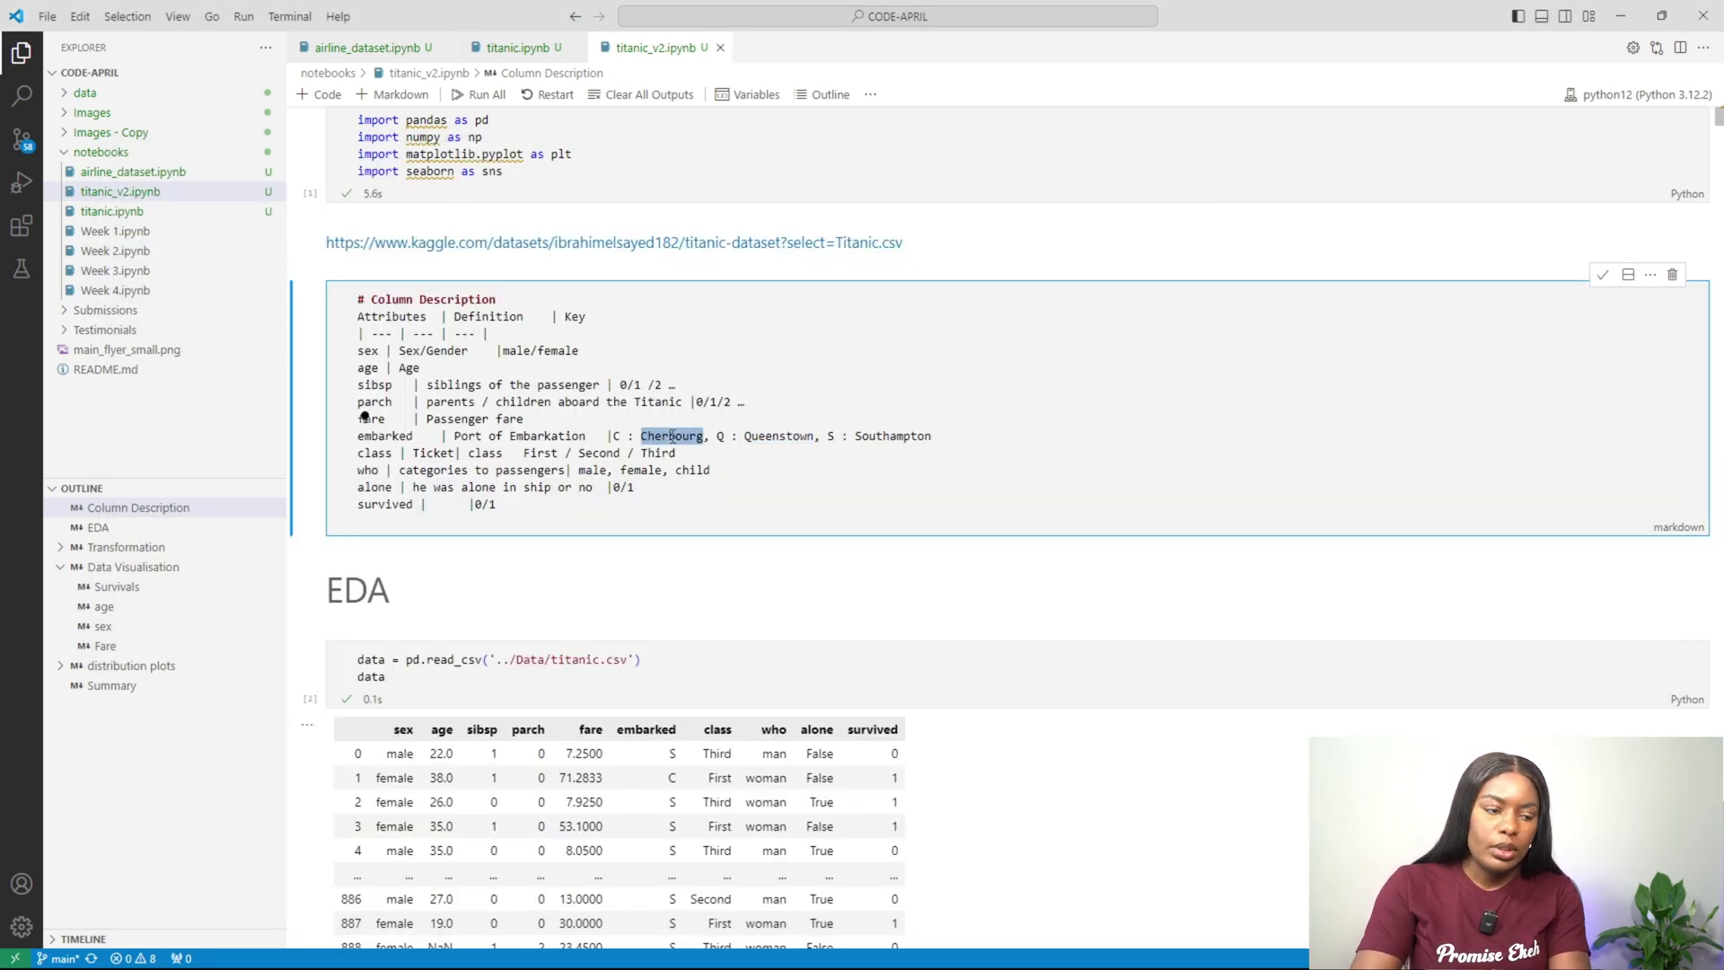
pyautogui.hotkey('ctrl', 'c')
# Step: Back in Power Query Editor, replace C with "Cherbourg" in the embarked column, matching entire cell contents, and dismiss the column's filter list
pyautogui.hotkey('alt', 'Tab')
pyautogui.hotkey('alt', 'Down')
pyautogui.write('C')
pyautogui.click(638, 503)
pyautogui.hotkey('ctrl', 'v')
pyautogui.click(621, 540)
pyautogui.click(580, 559)
pyautogui.click(1047, 643)
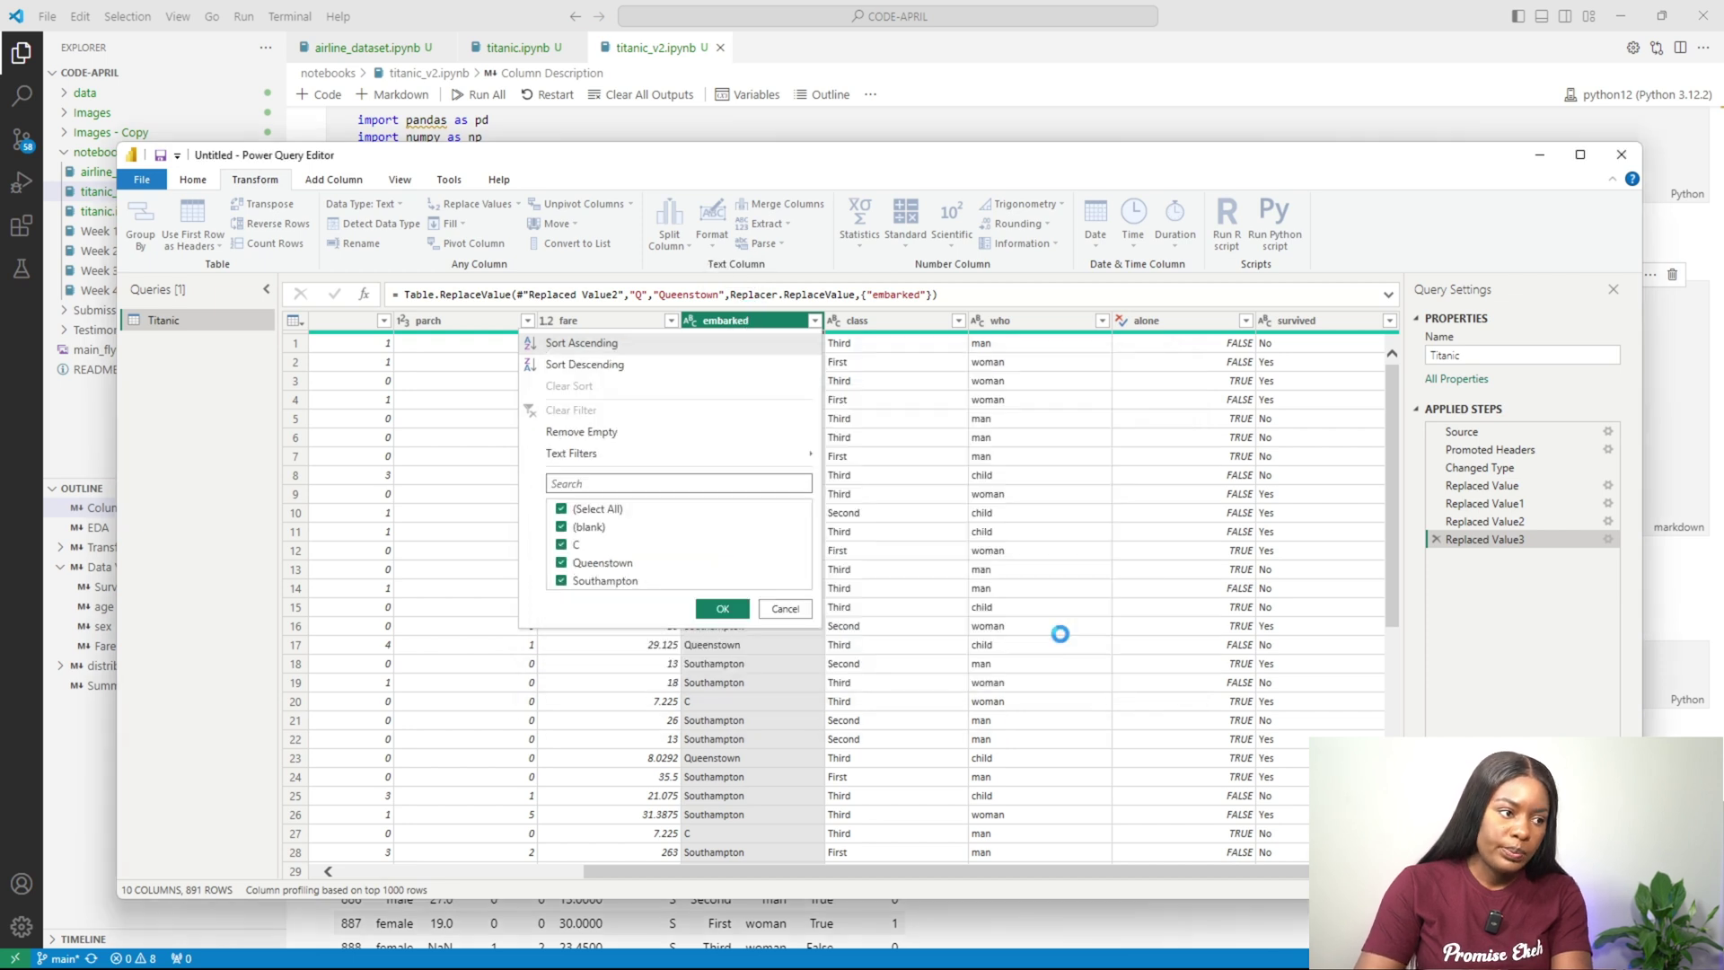
pyautogui.click(795, 607)
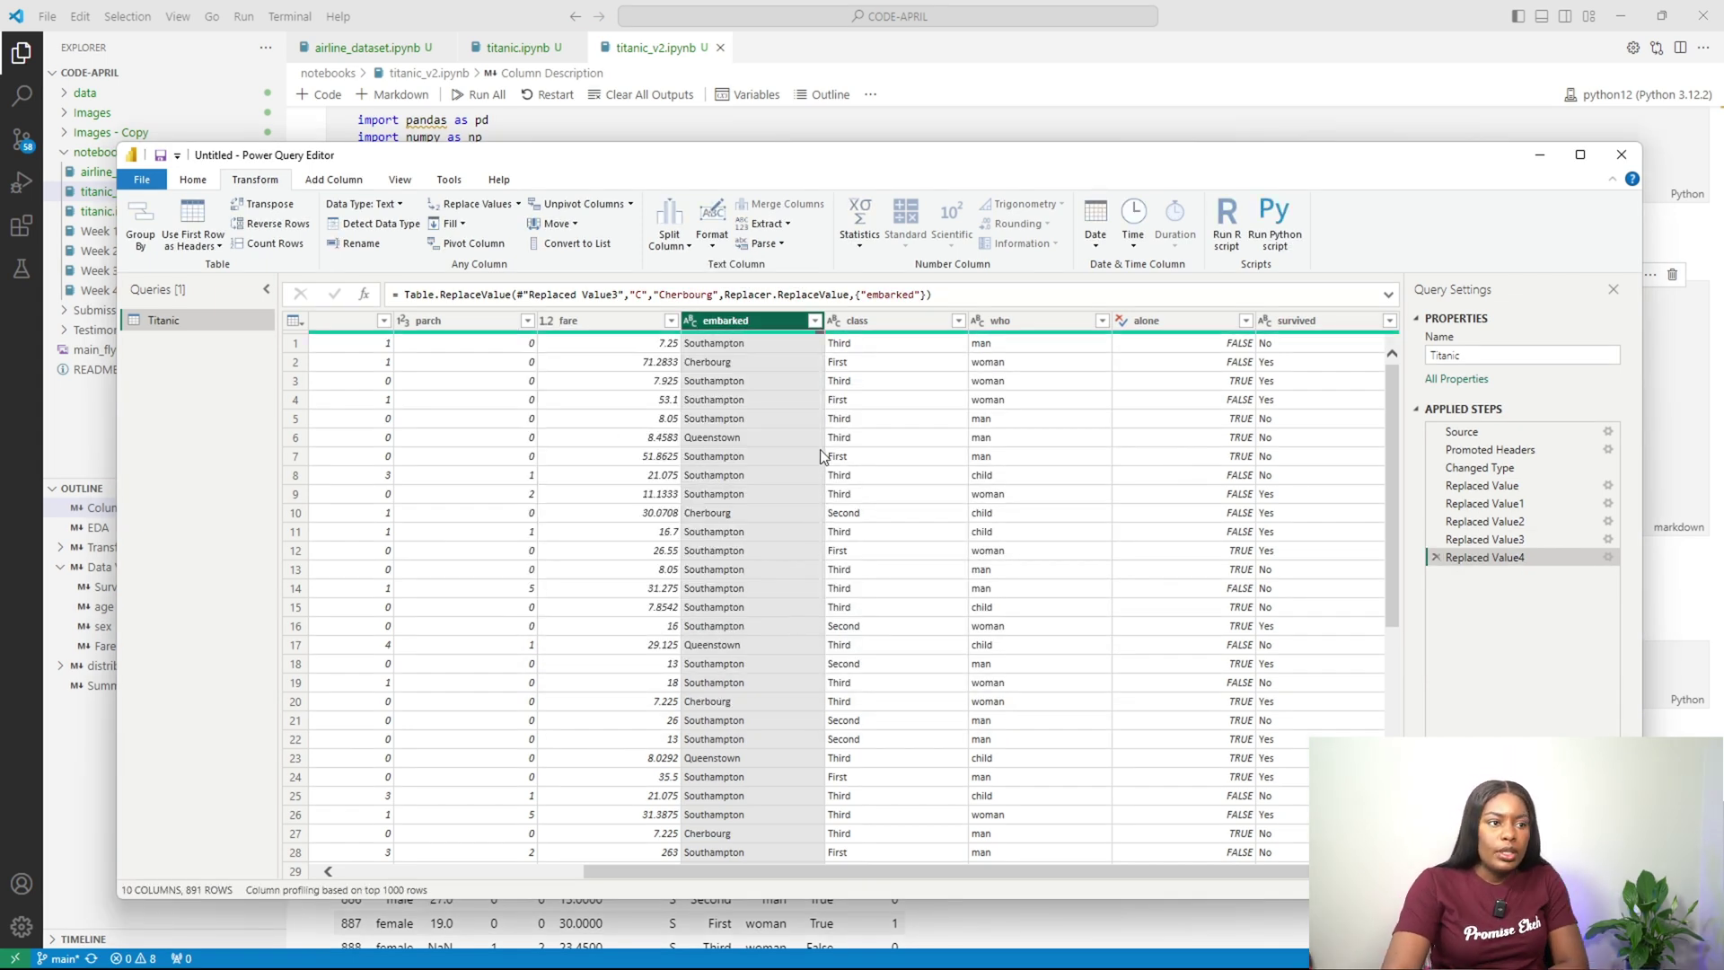
# Step: Close Power Query Editor with the changes applied, and minimize VS Code to get back to Power BI Desktop
pyautogui.hscroll(-5, 821, 449)
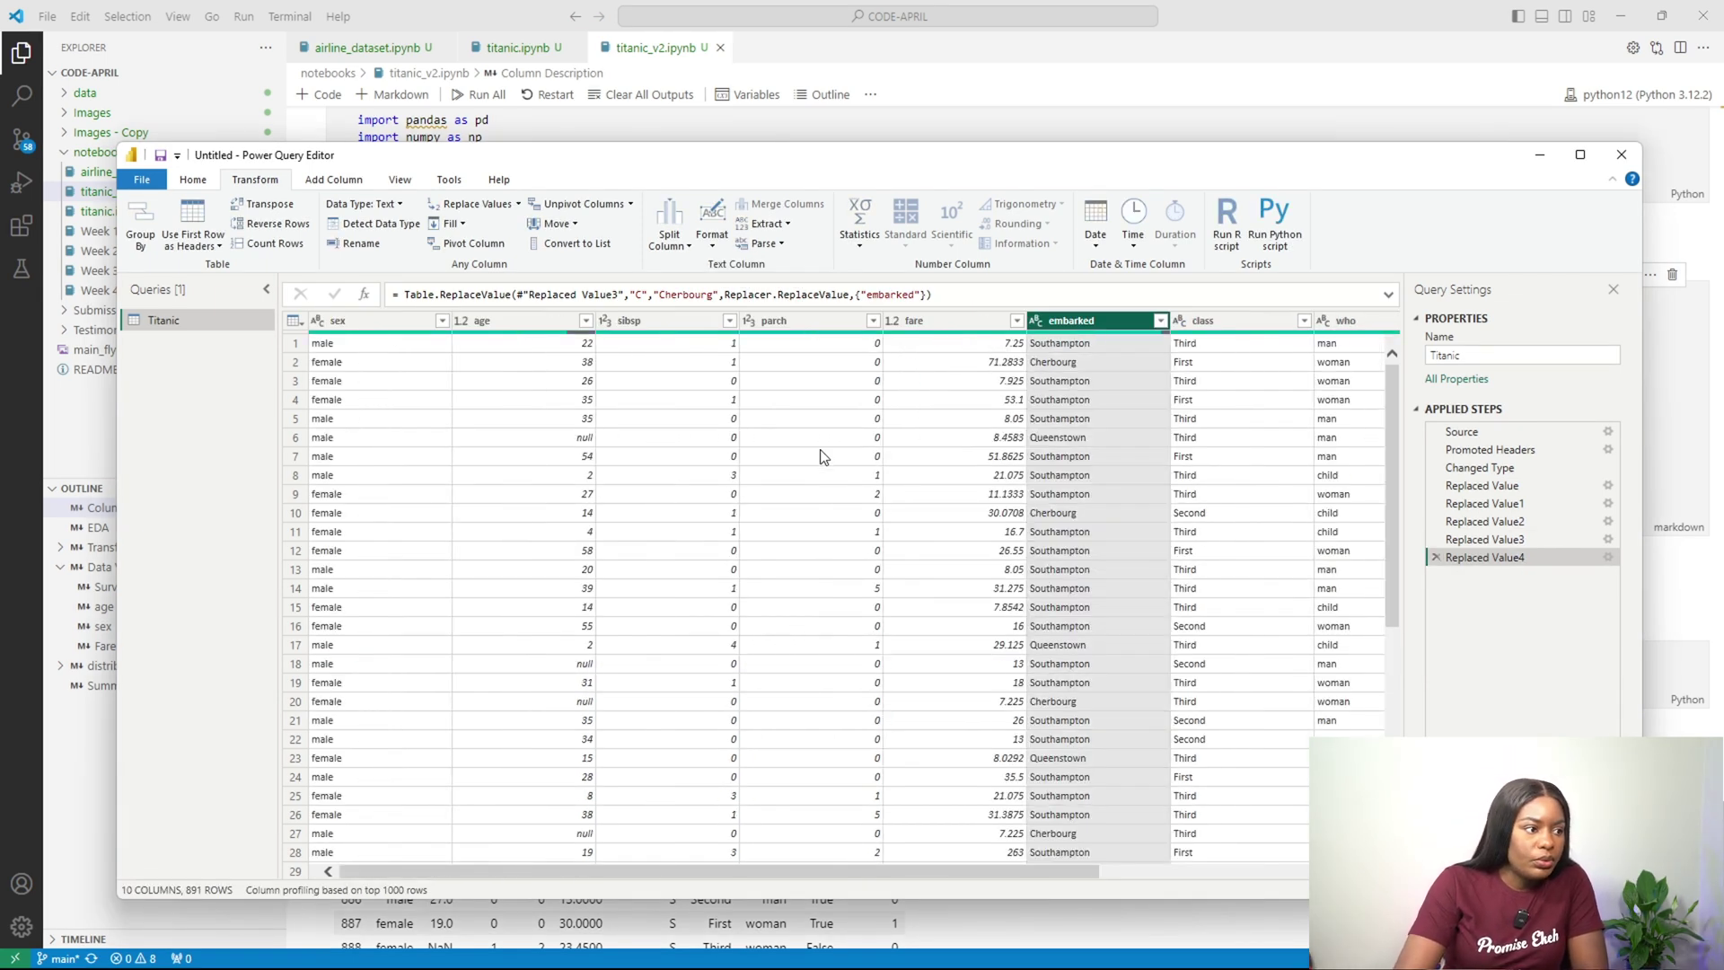
pyautogui.hscroll(5, 811, 461)
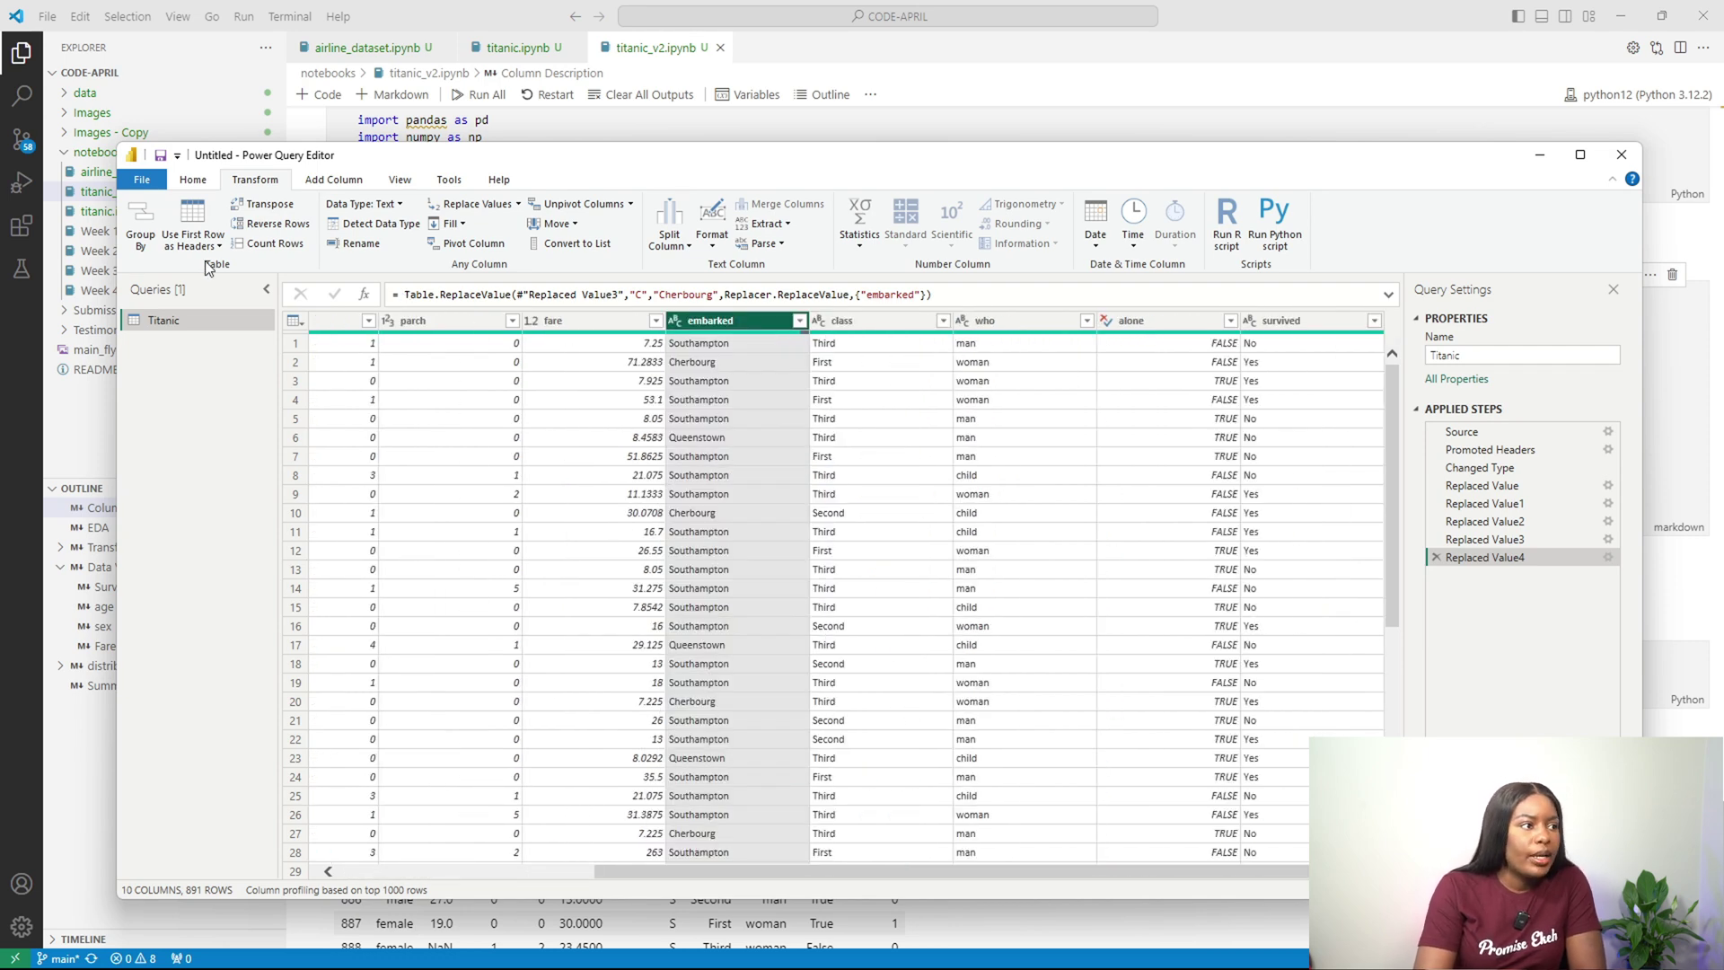
pyautogui.click(205, 178)
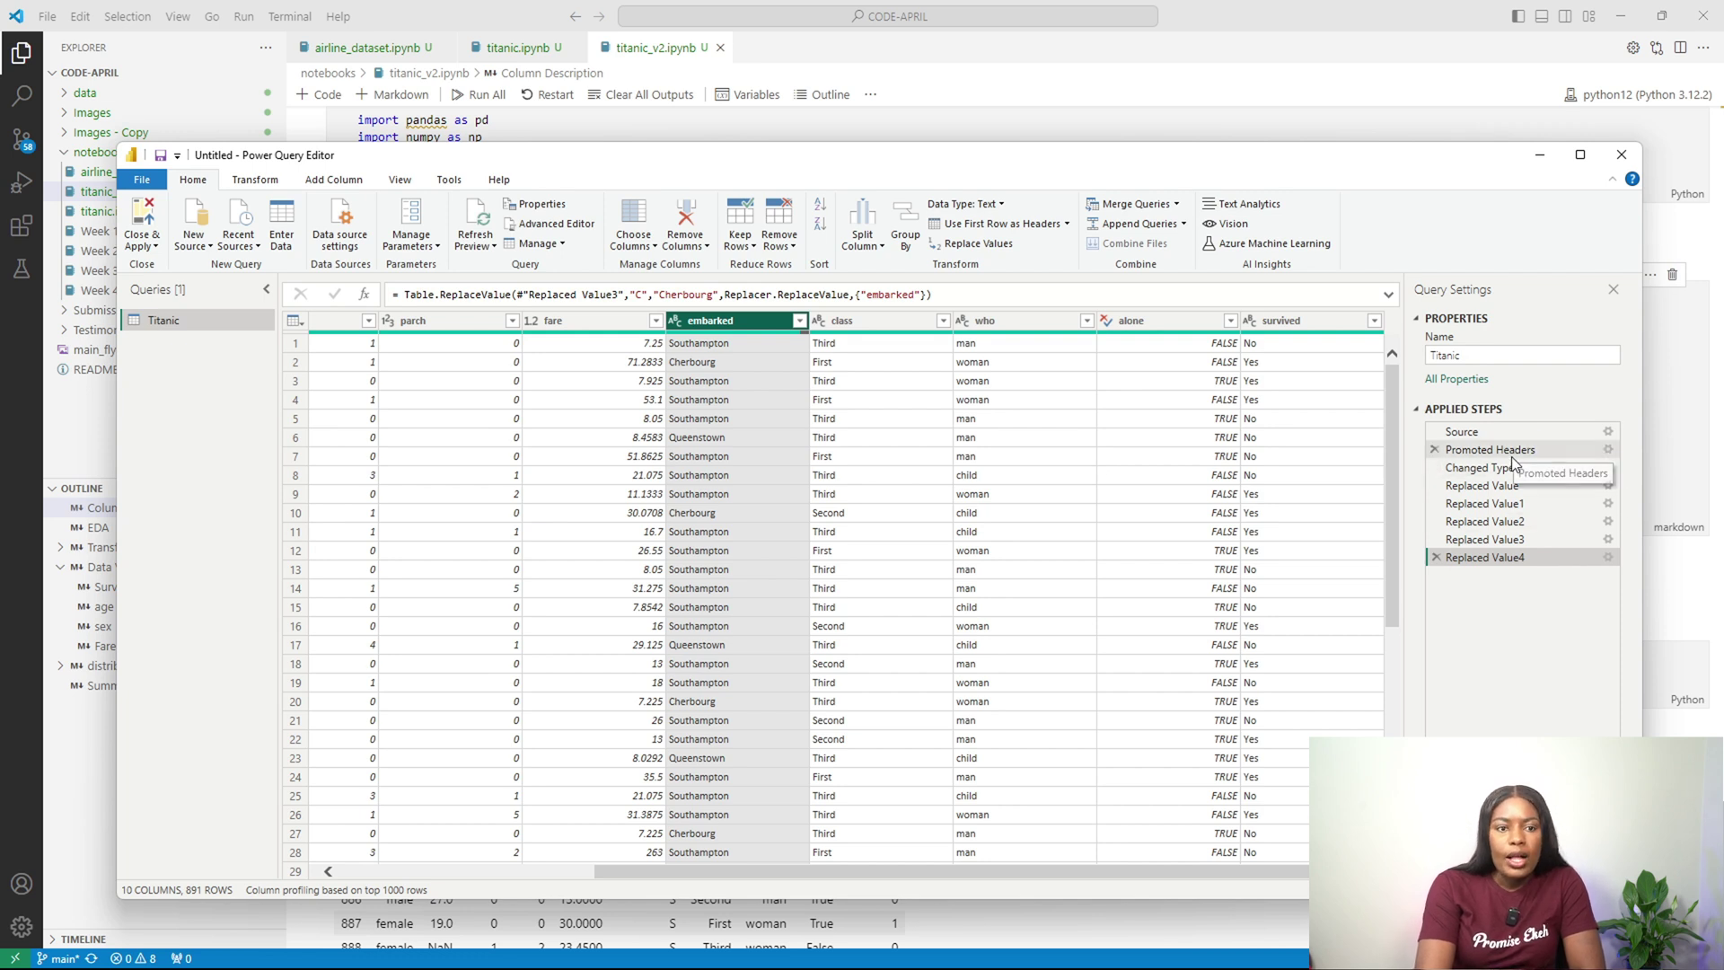
pyautogui.click(138, 232)
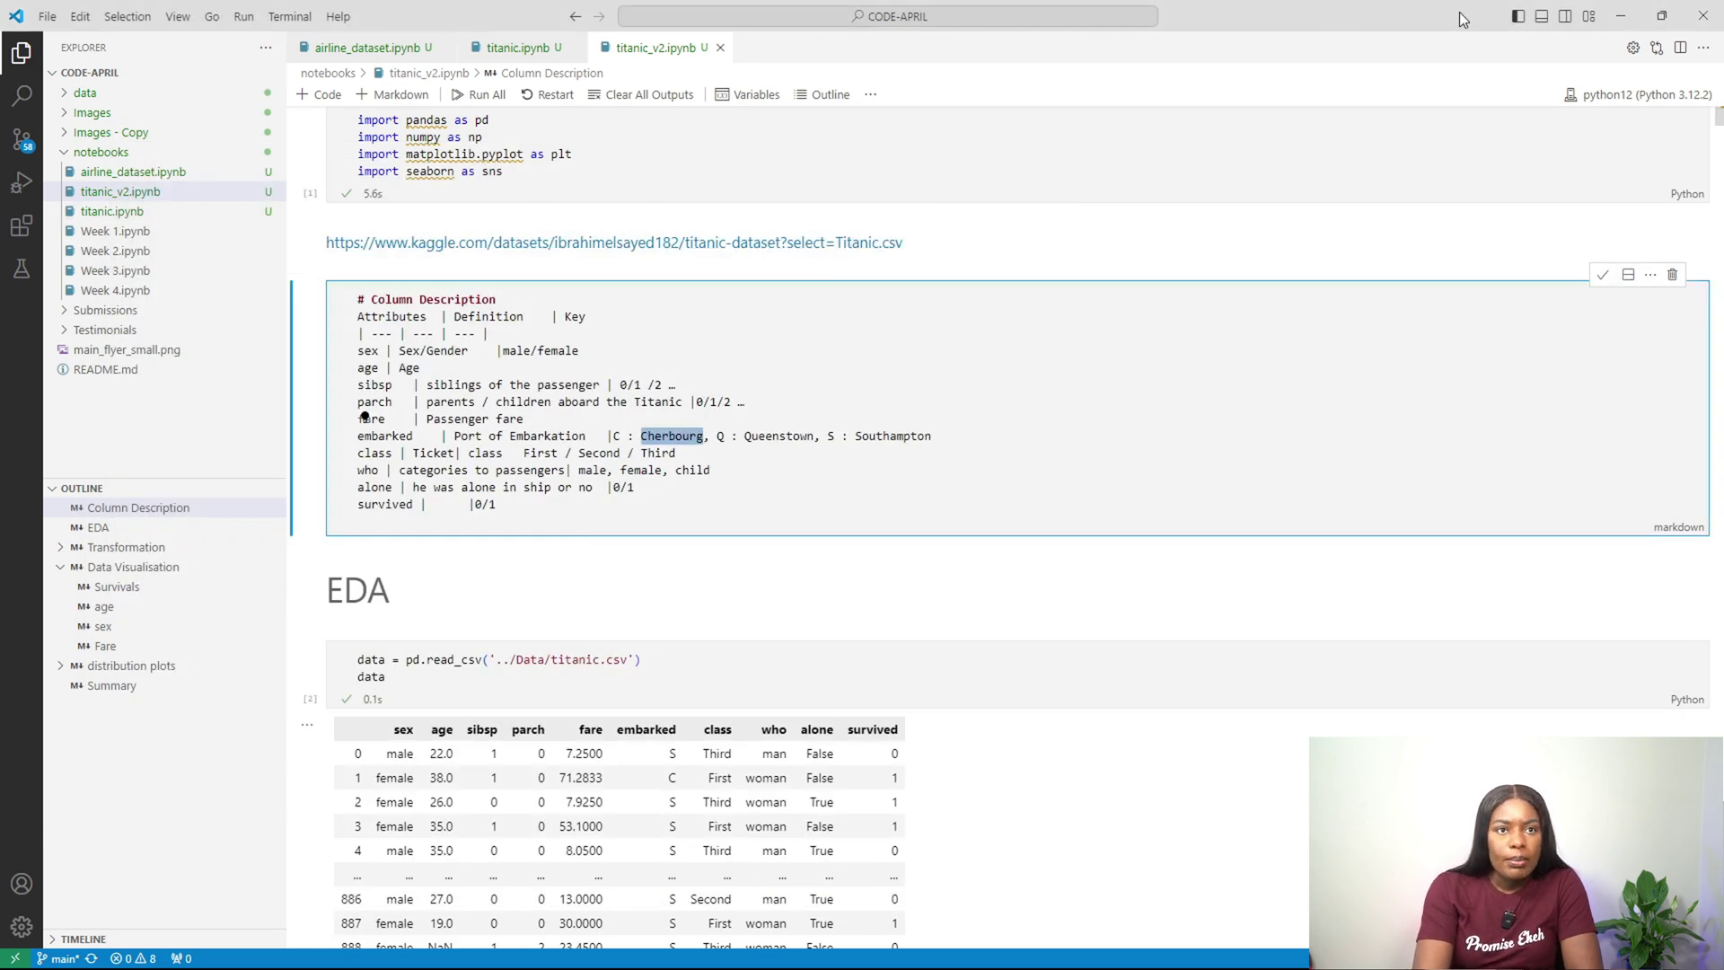
pyautogui.click(1621, 16)
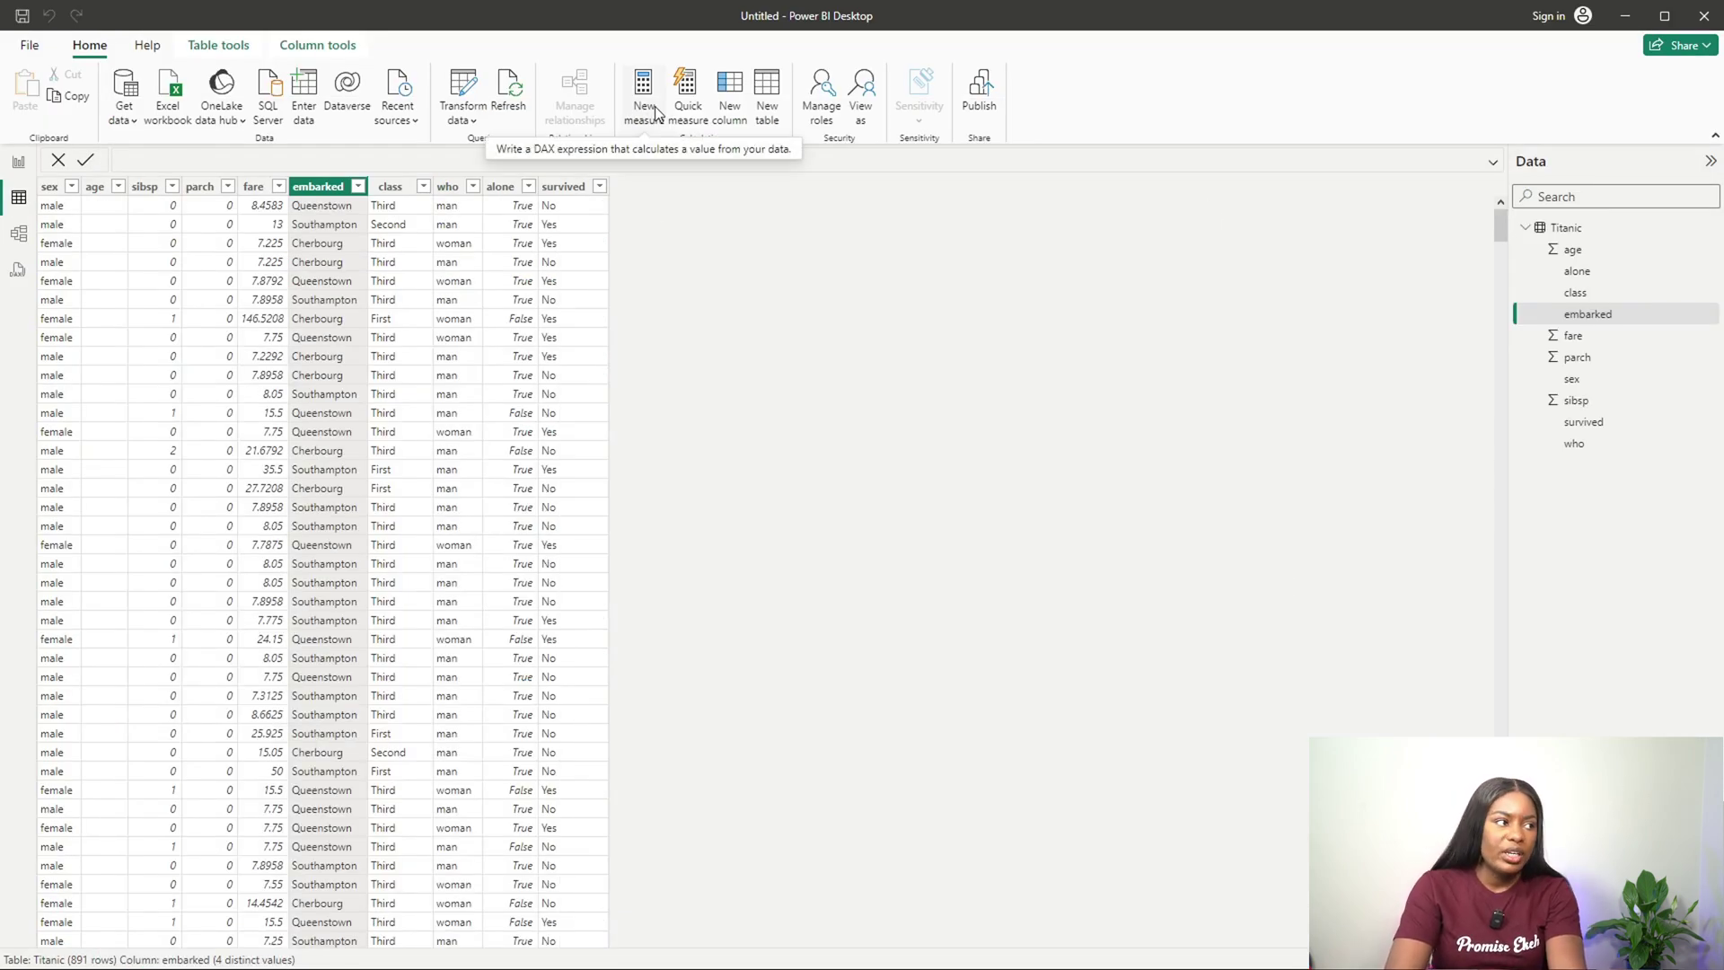
# Step: Switch to the model view and open the Titanic table's query for editing
pyautogui.click(417, 260)
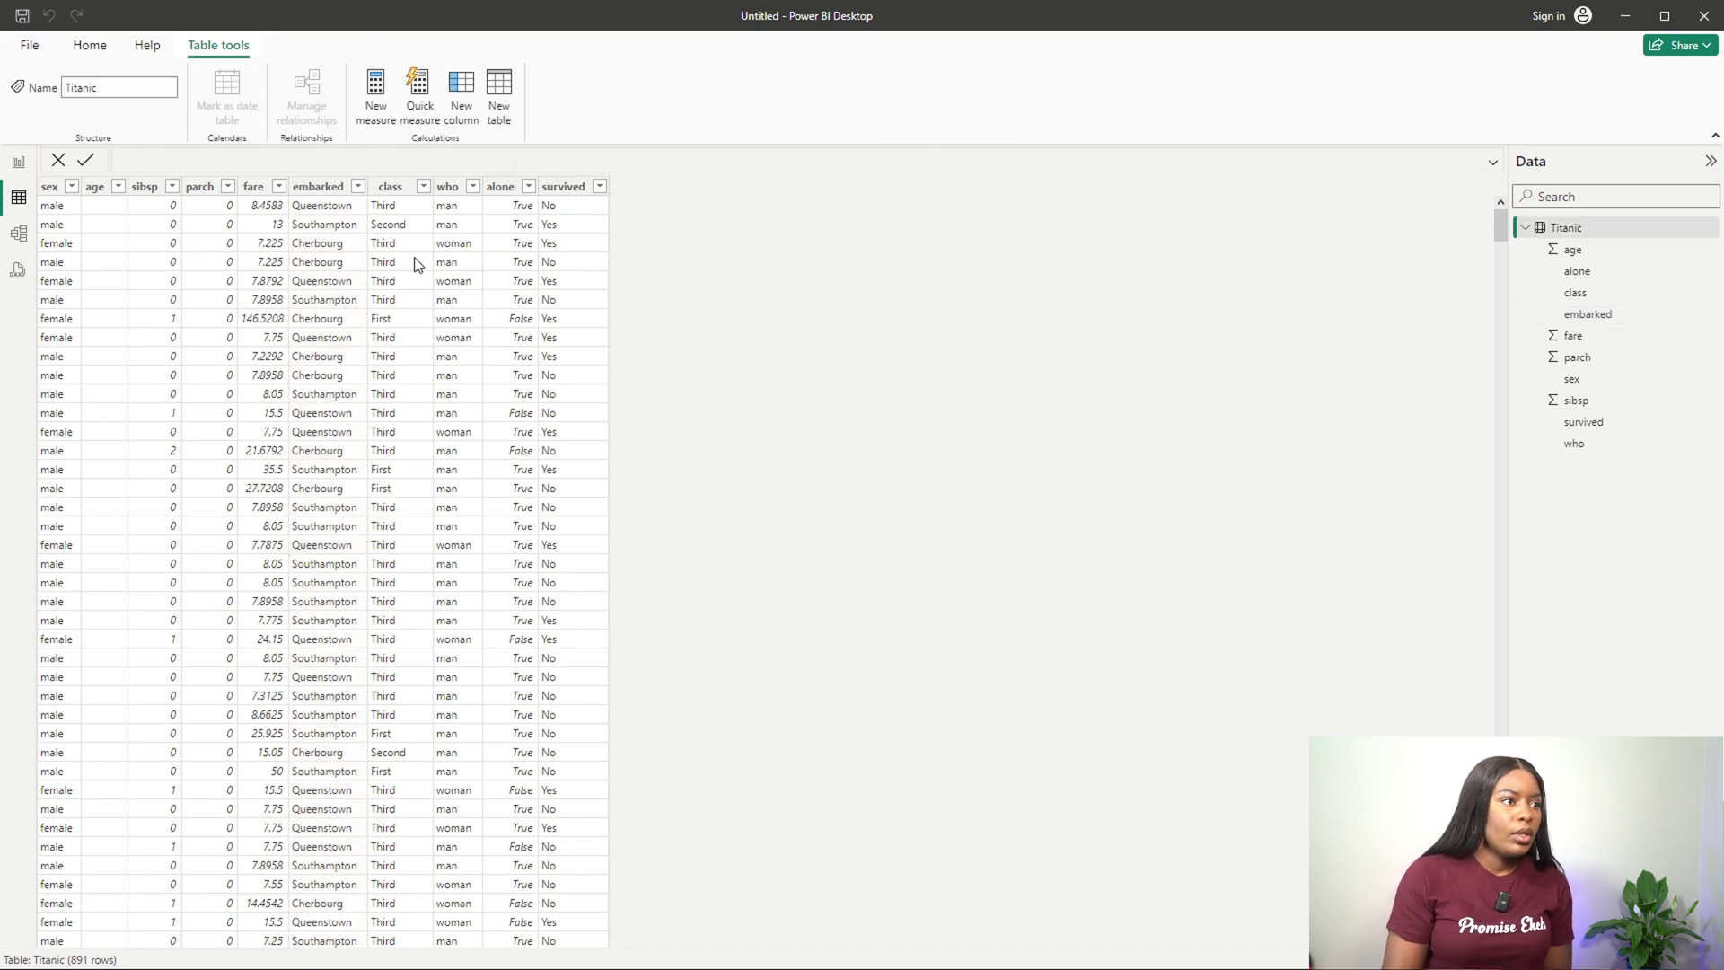
pyautogui.click(24, 237)
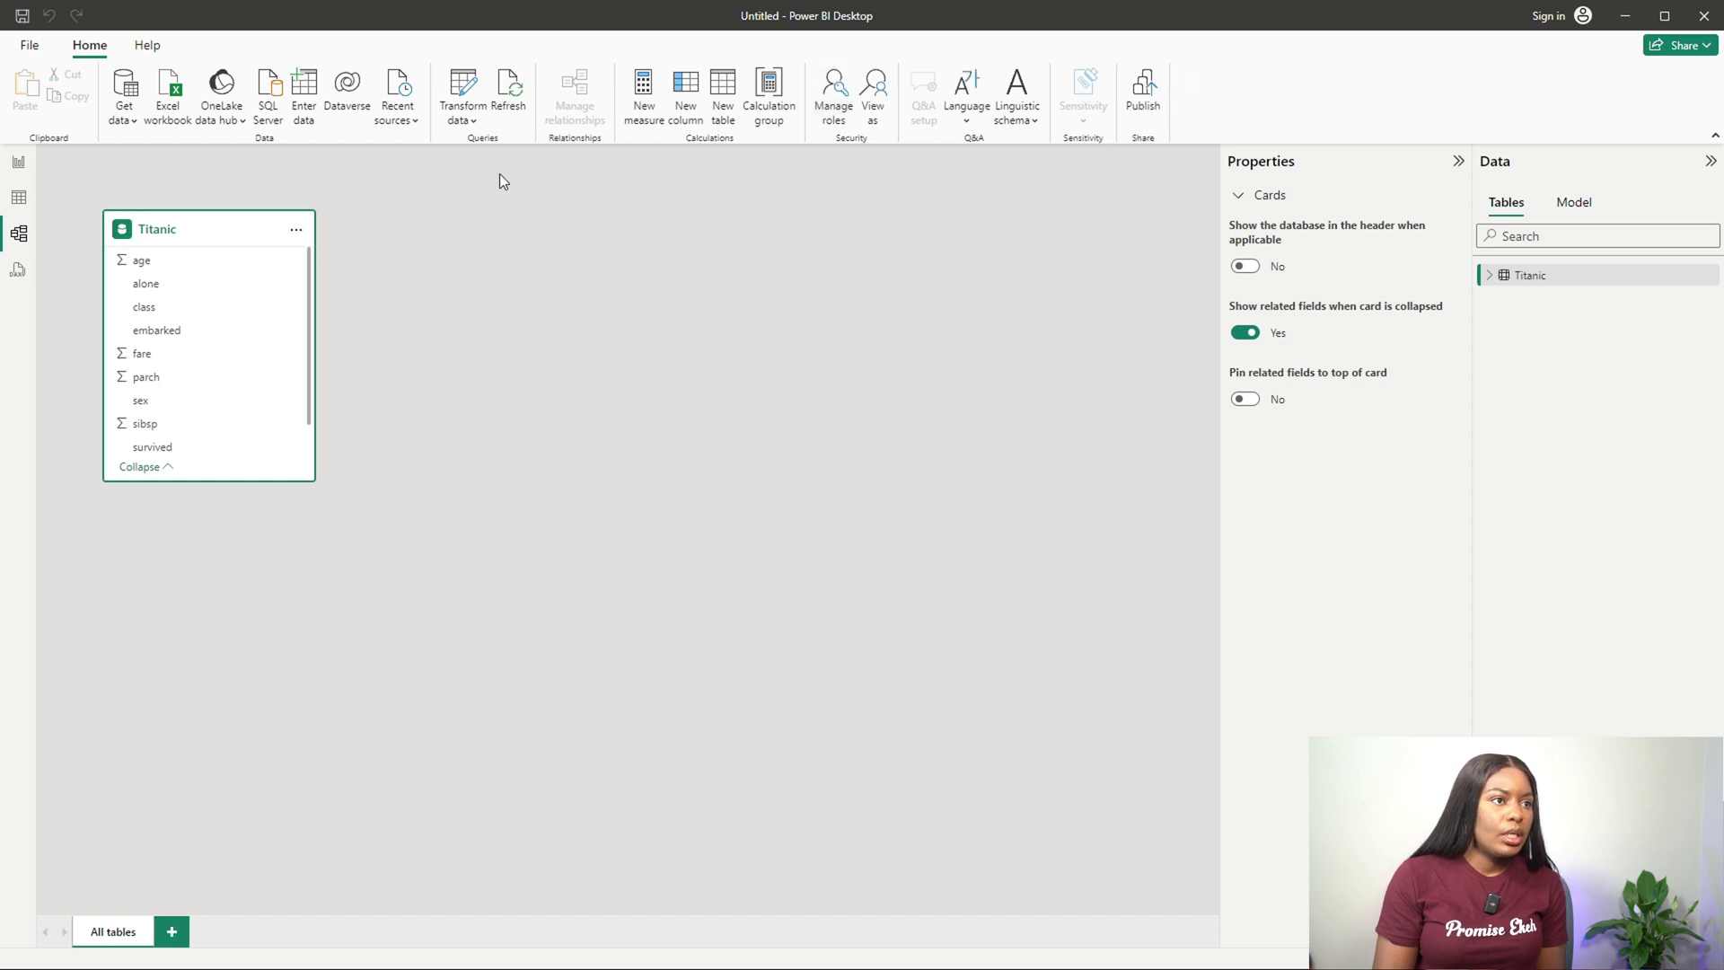
pyautogui.click(296, 230)
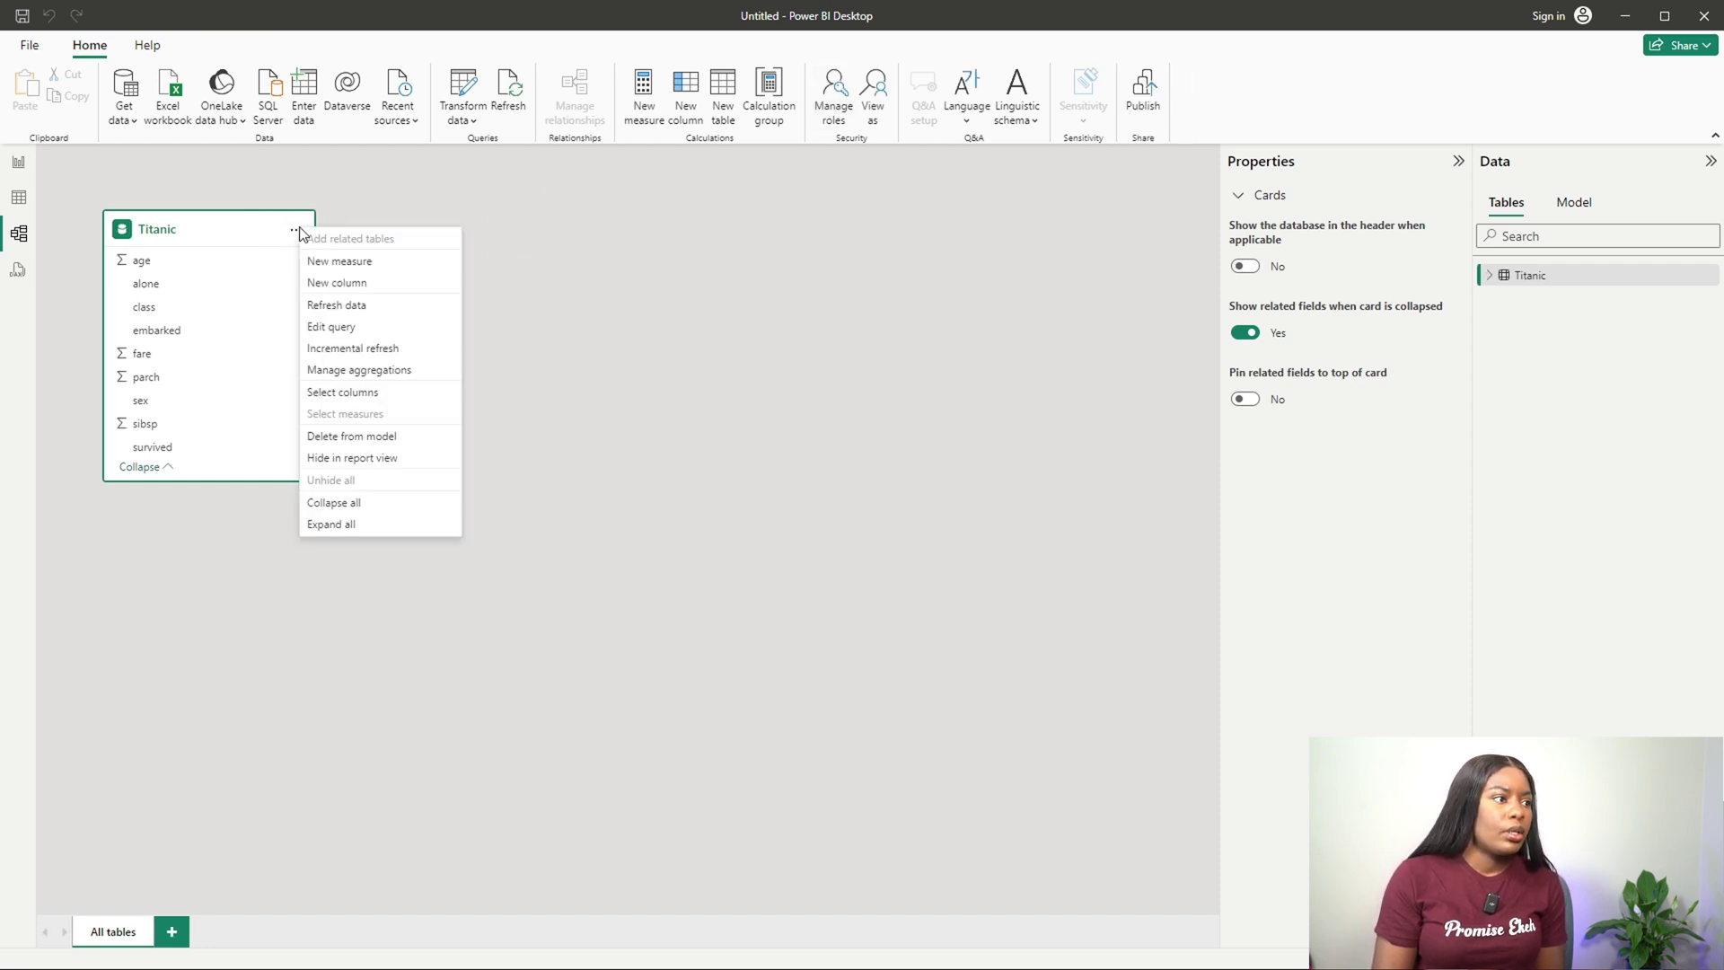
pyautogui.click(367, 329)
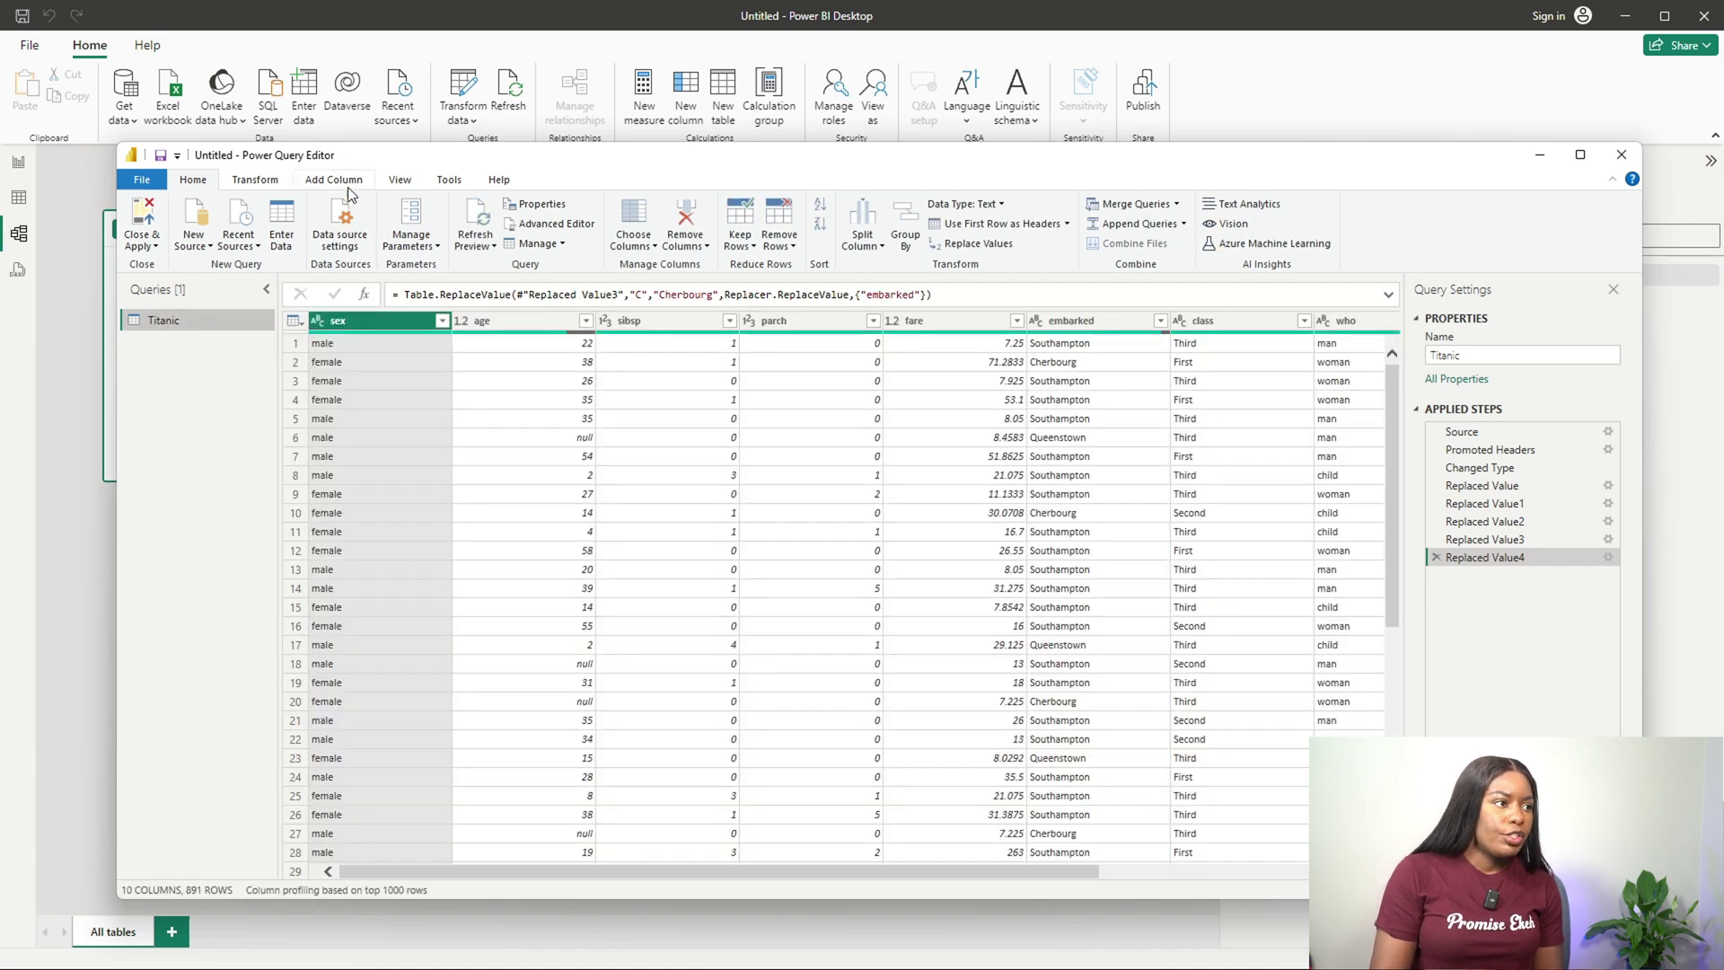
# Step: Add an index column starting from 0 to the Titanic query, then close the editor and apply the change
pyautogui.click(349, 183)
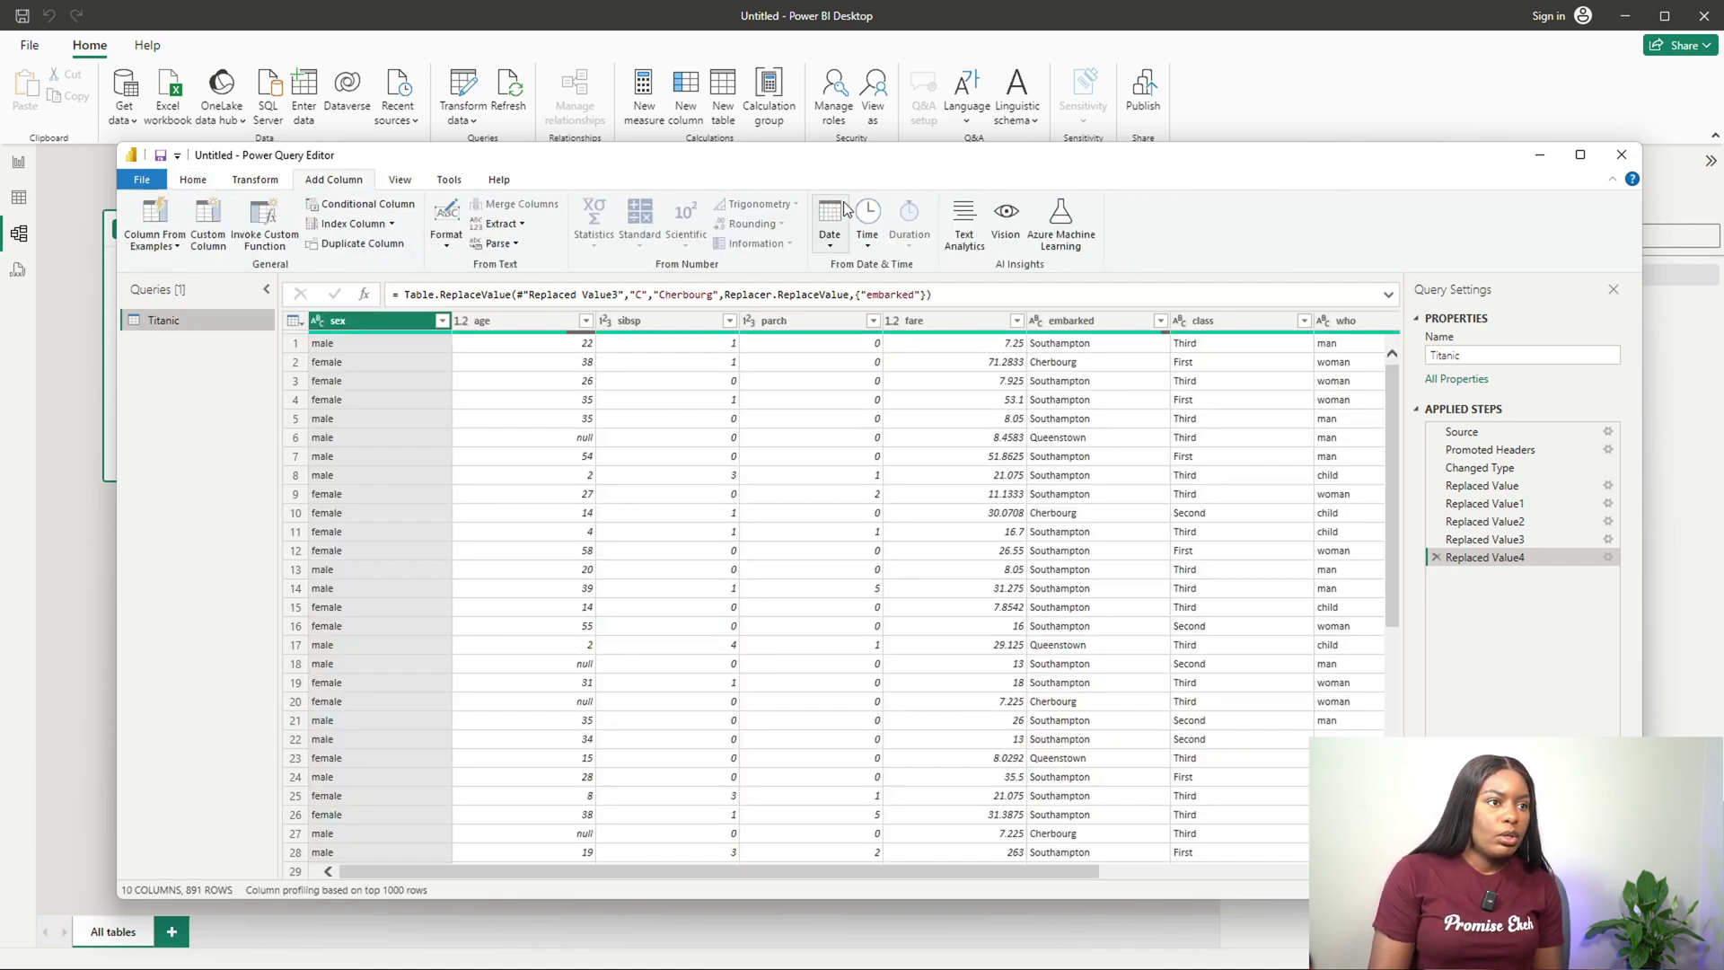
pyautogui.hscroll(4, 834, 592)
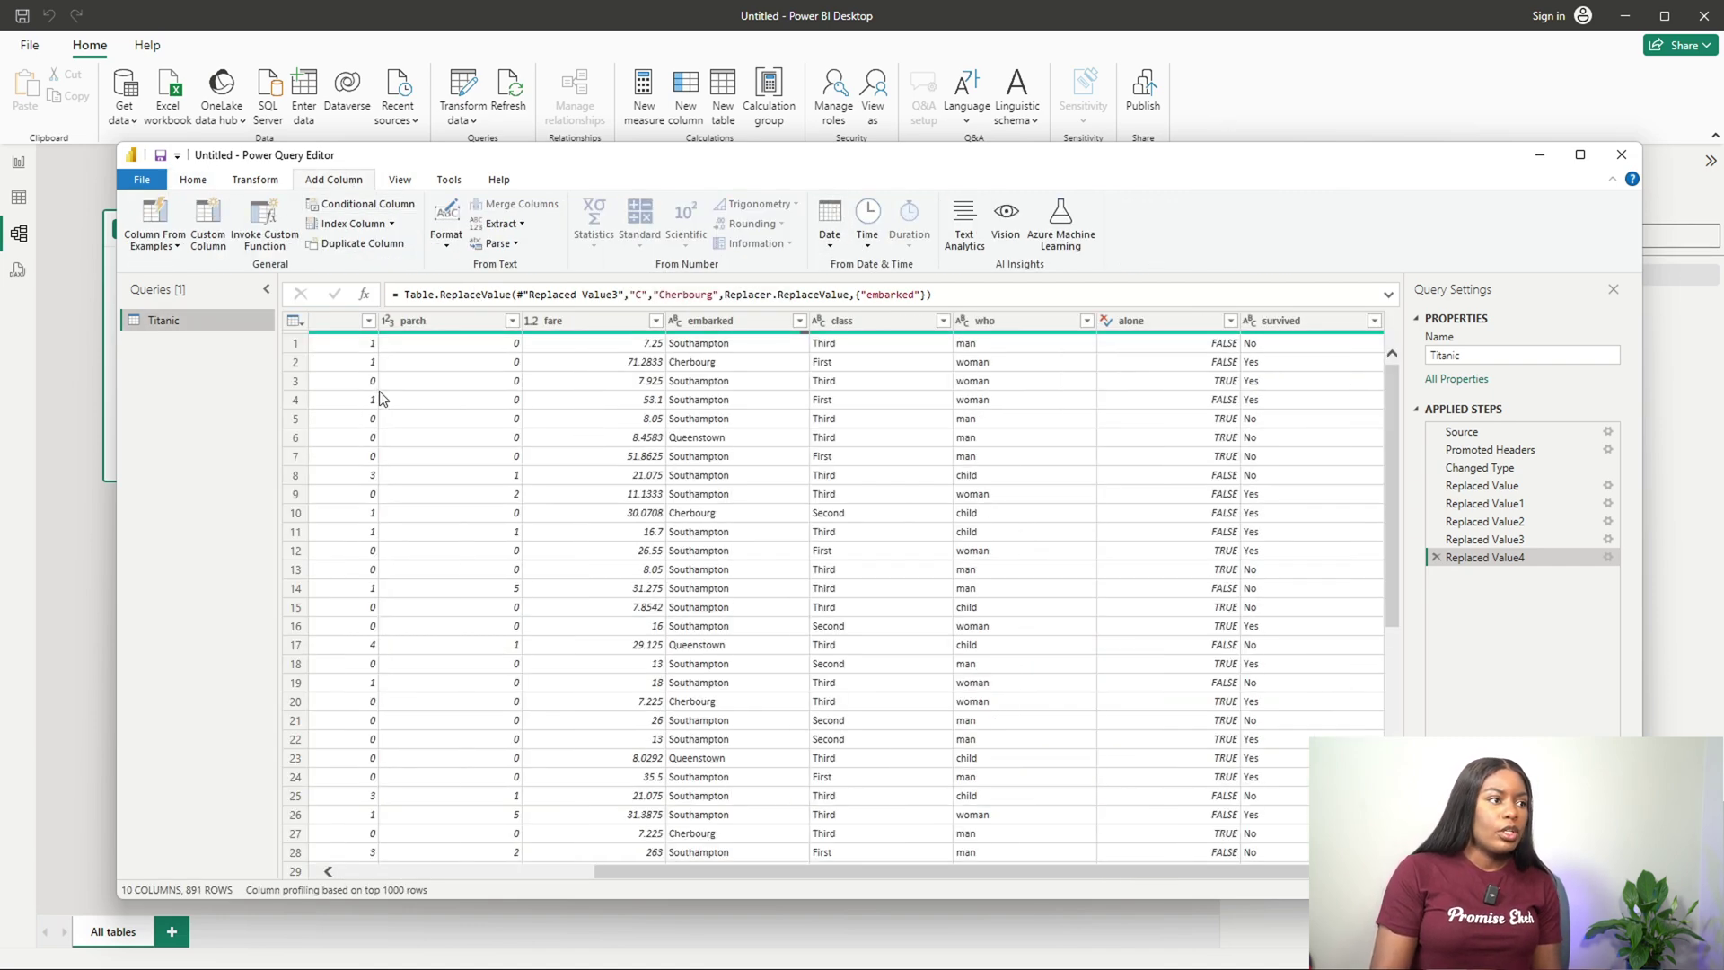
pyautogui.click(379, 225)
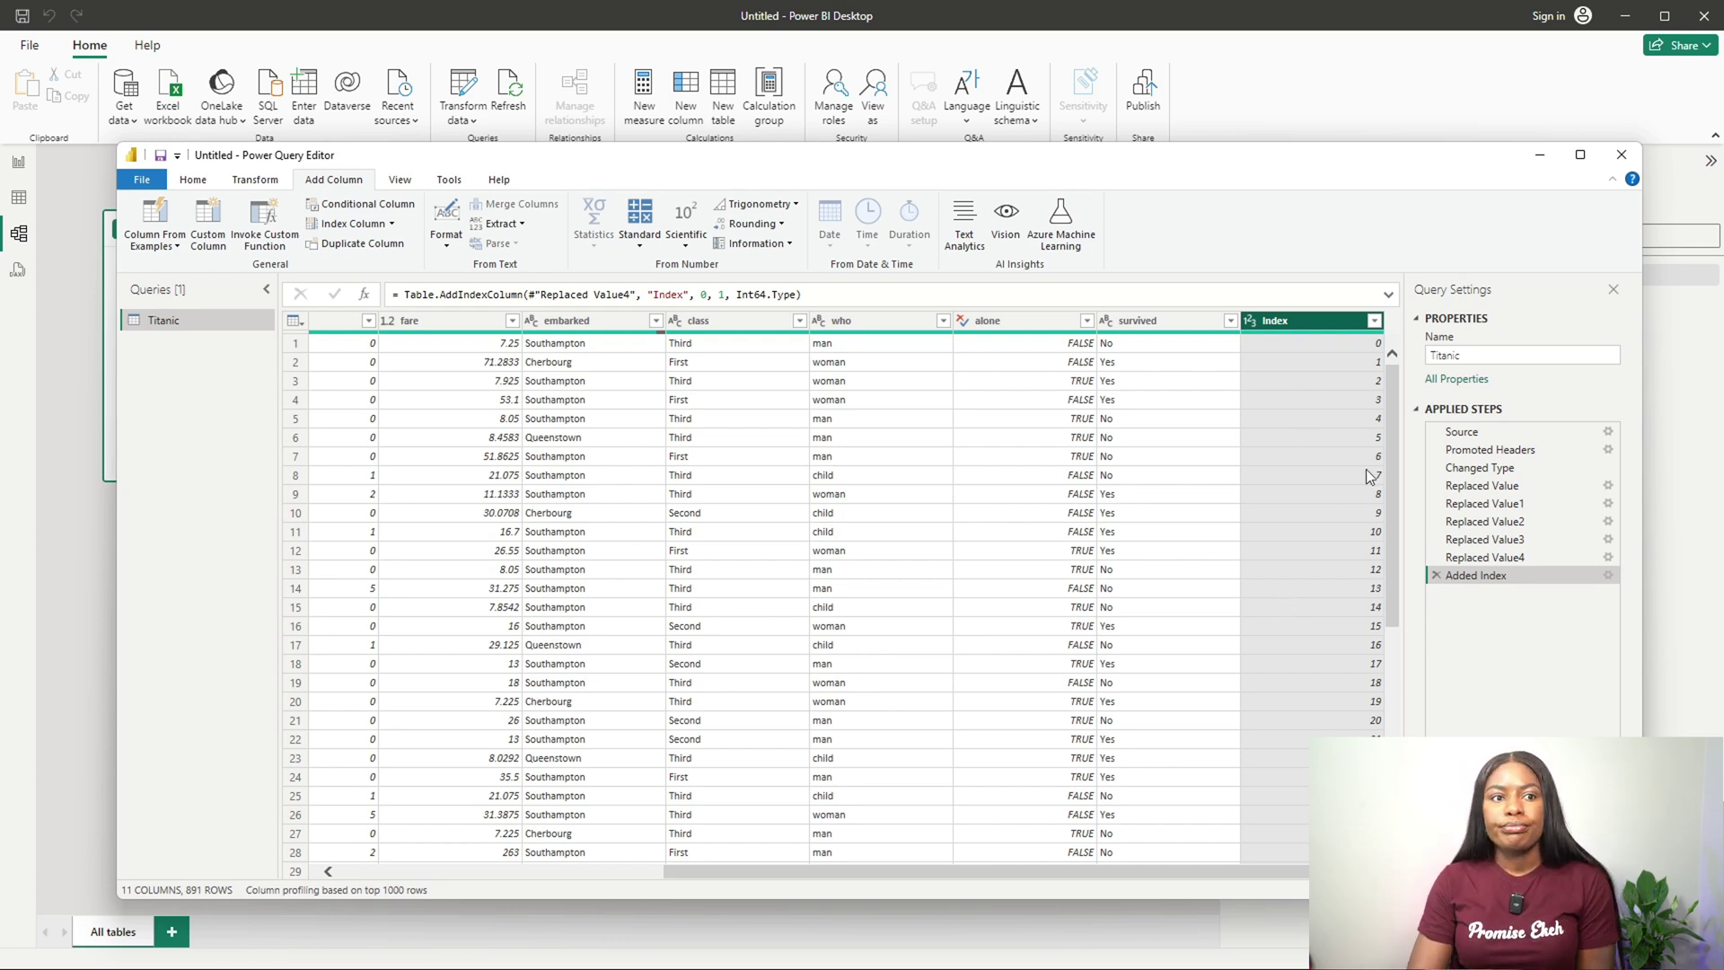
pyautogui.click(184, 182)
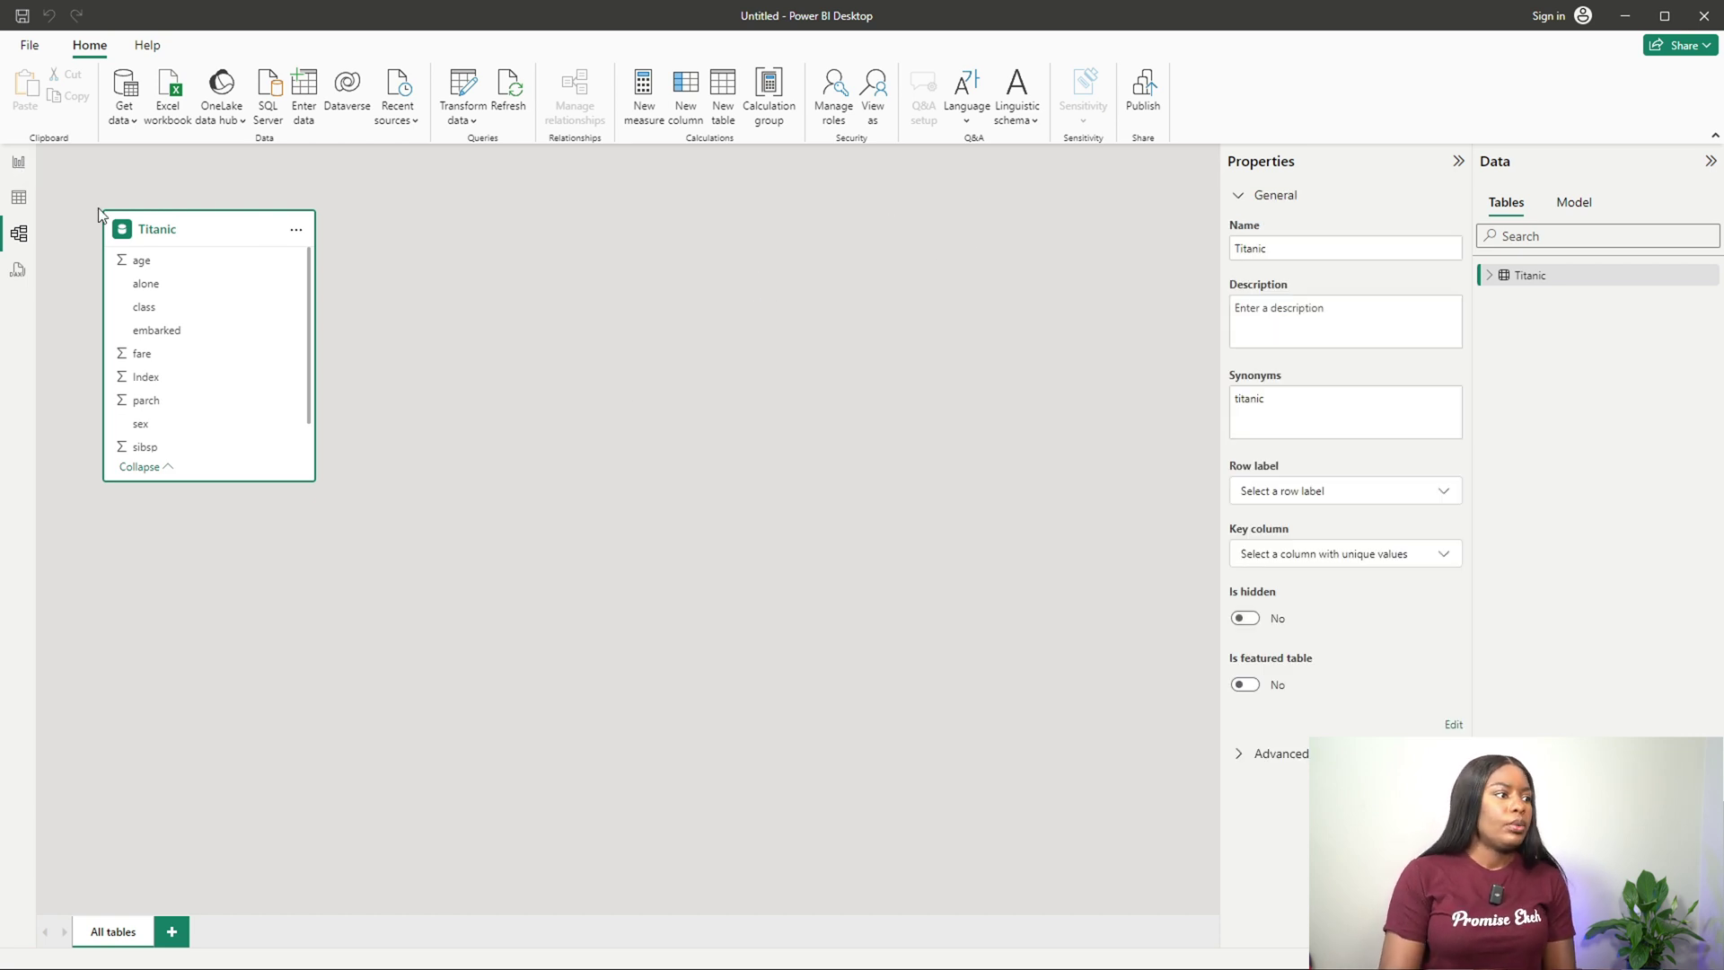
# Step: Add a card visual to the report page showing the Index field aggregated as Count (Distinct)
pyautogui.click(24, 171)
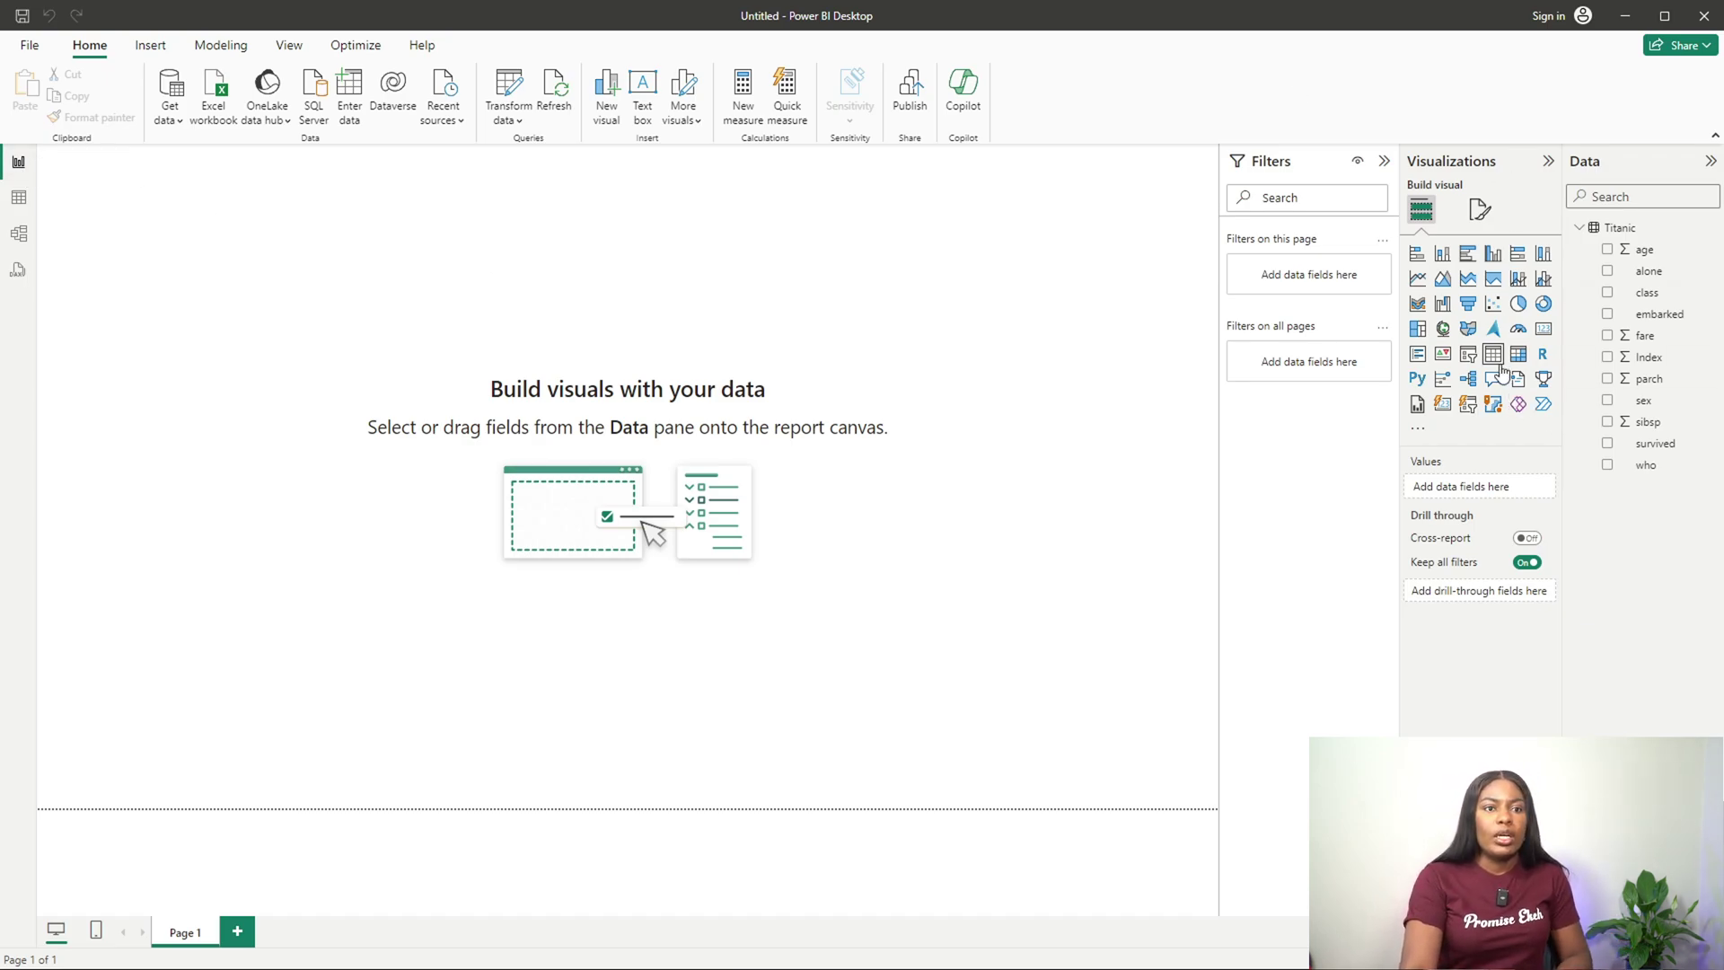
pyautogui.click(1545, 329)
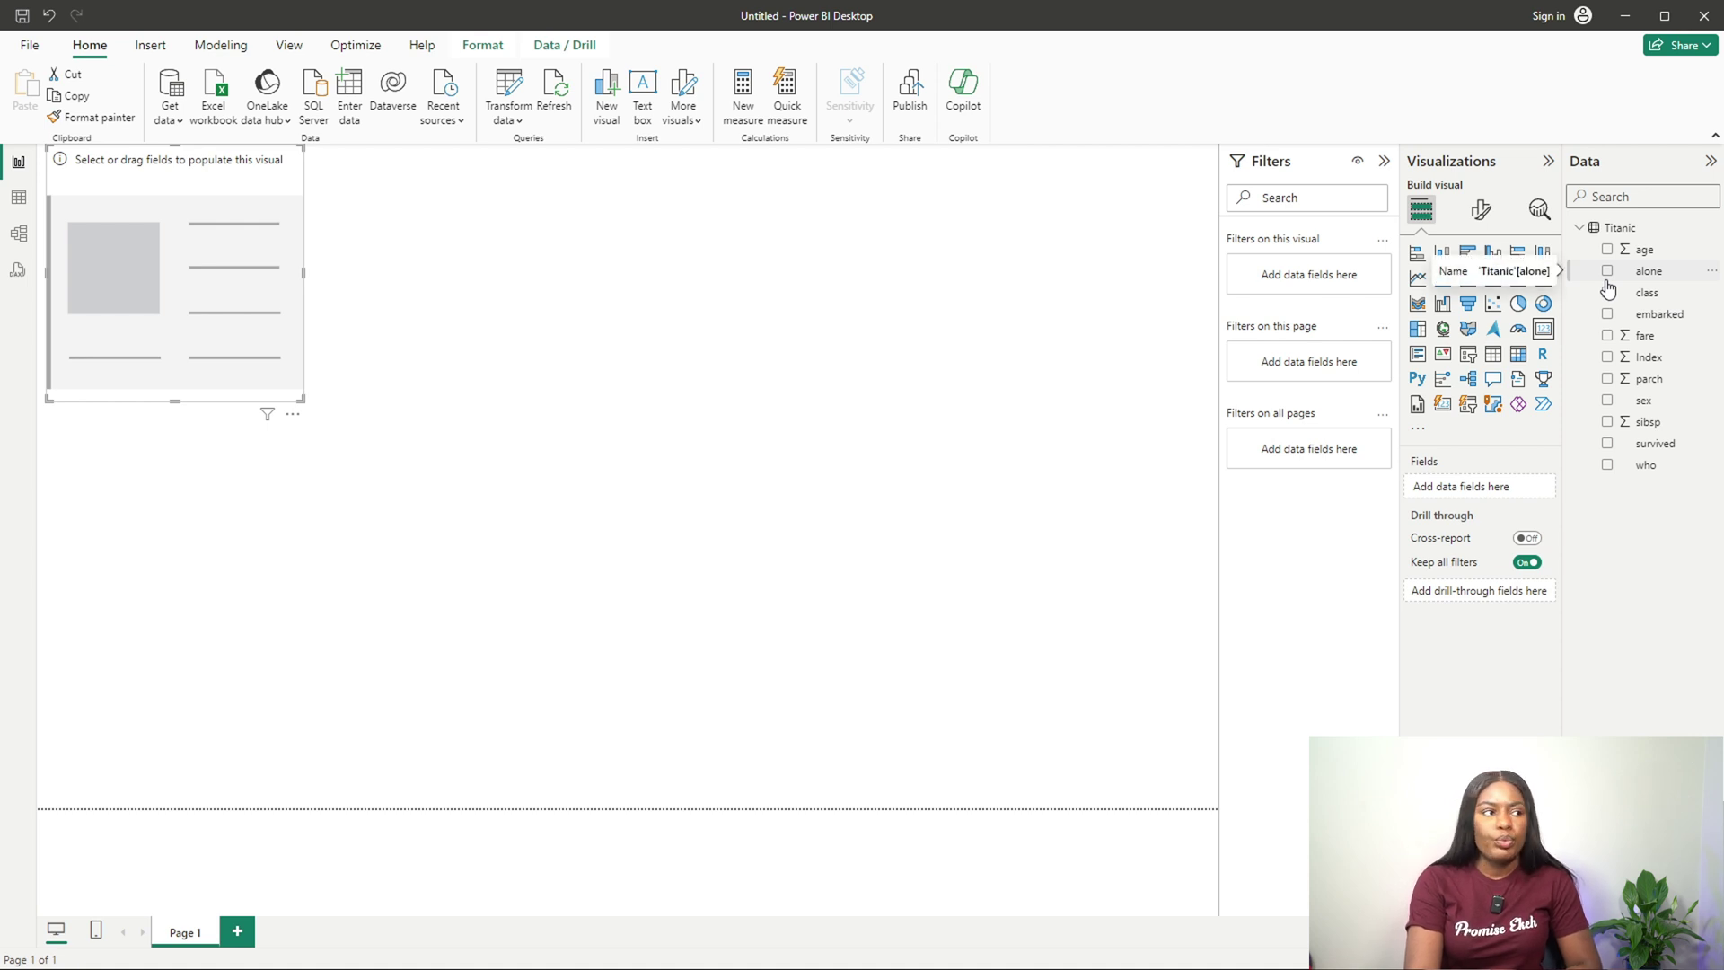
pyautogui.click(1608, 358)
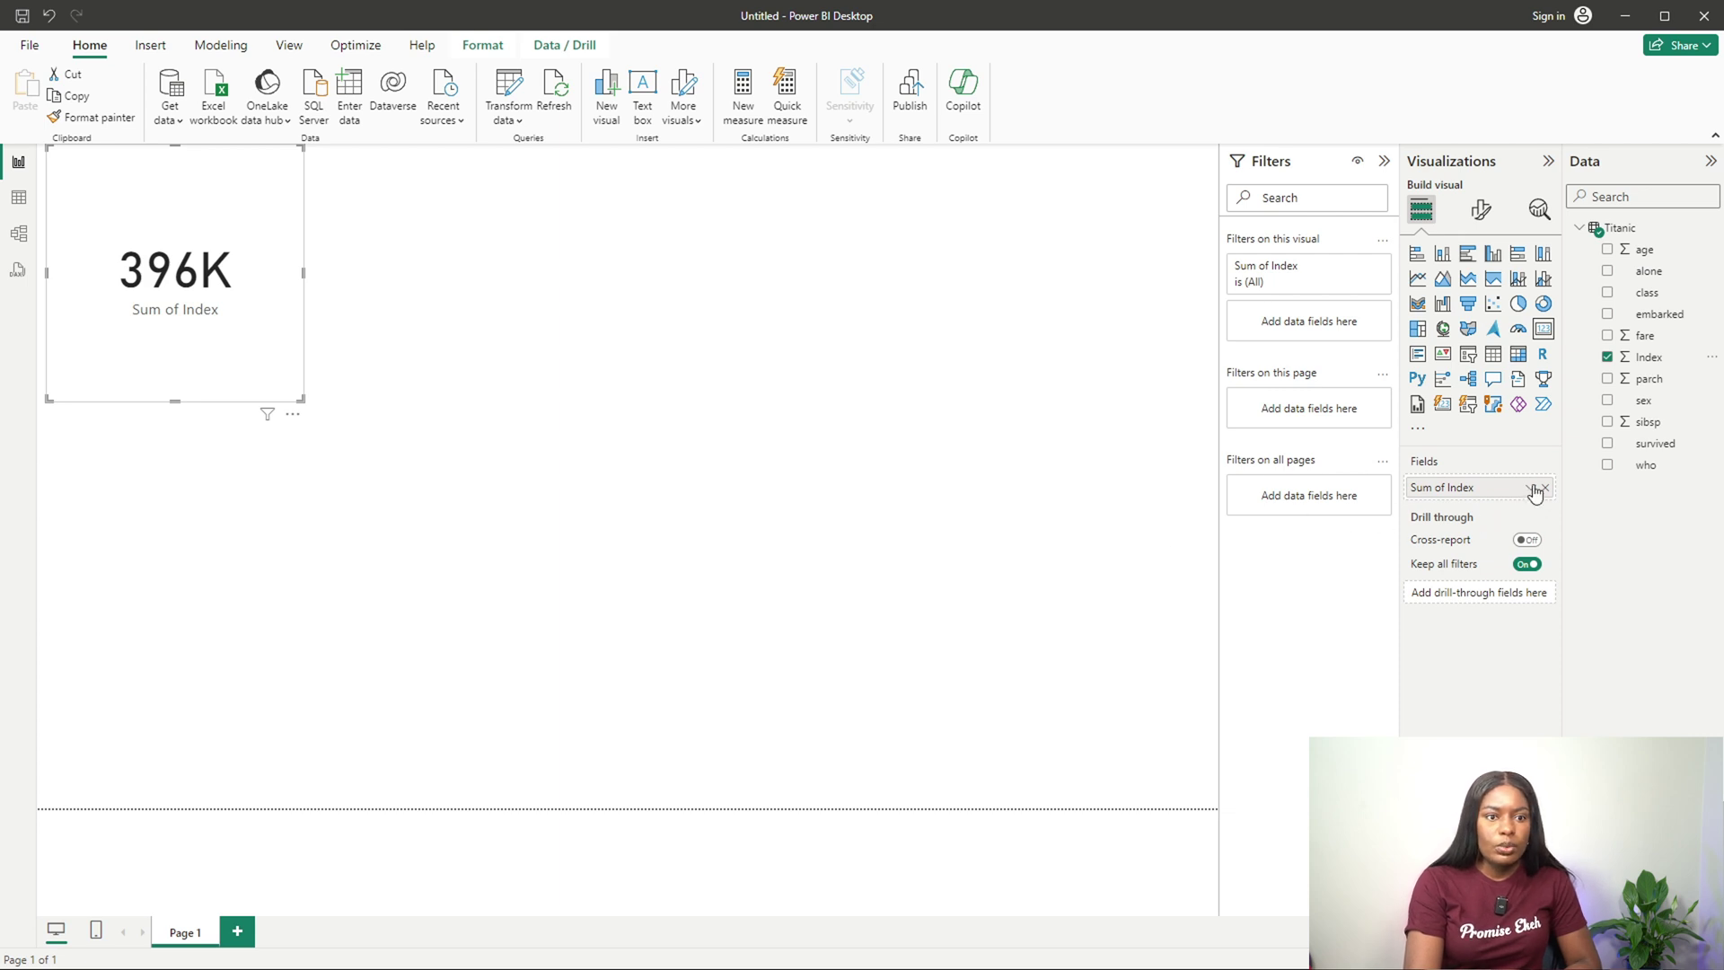
pyautogui.click(1531, 488)
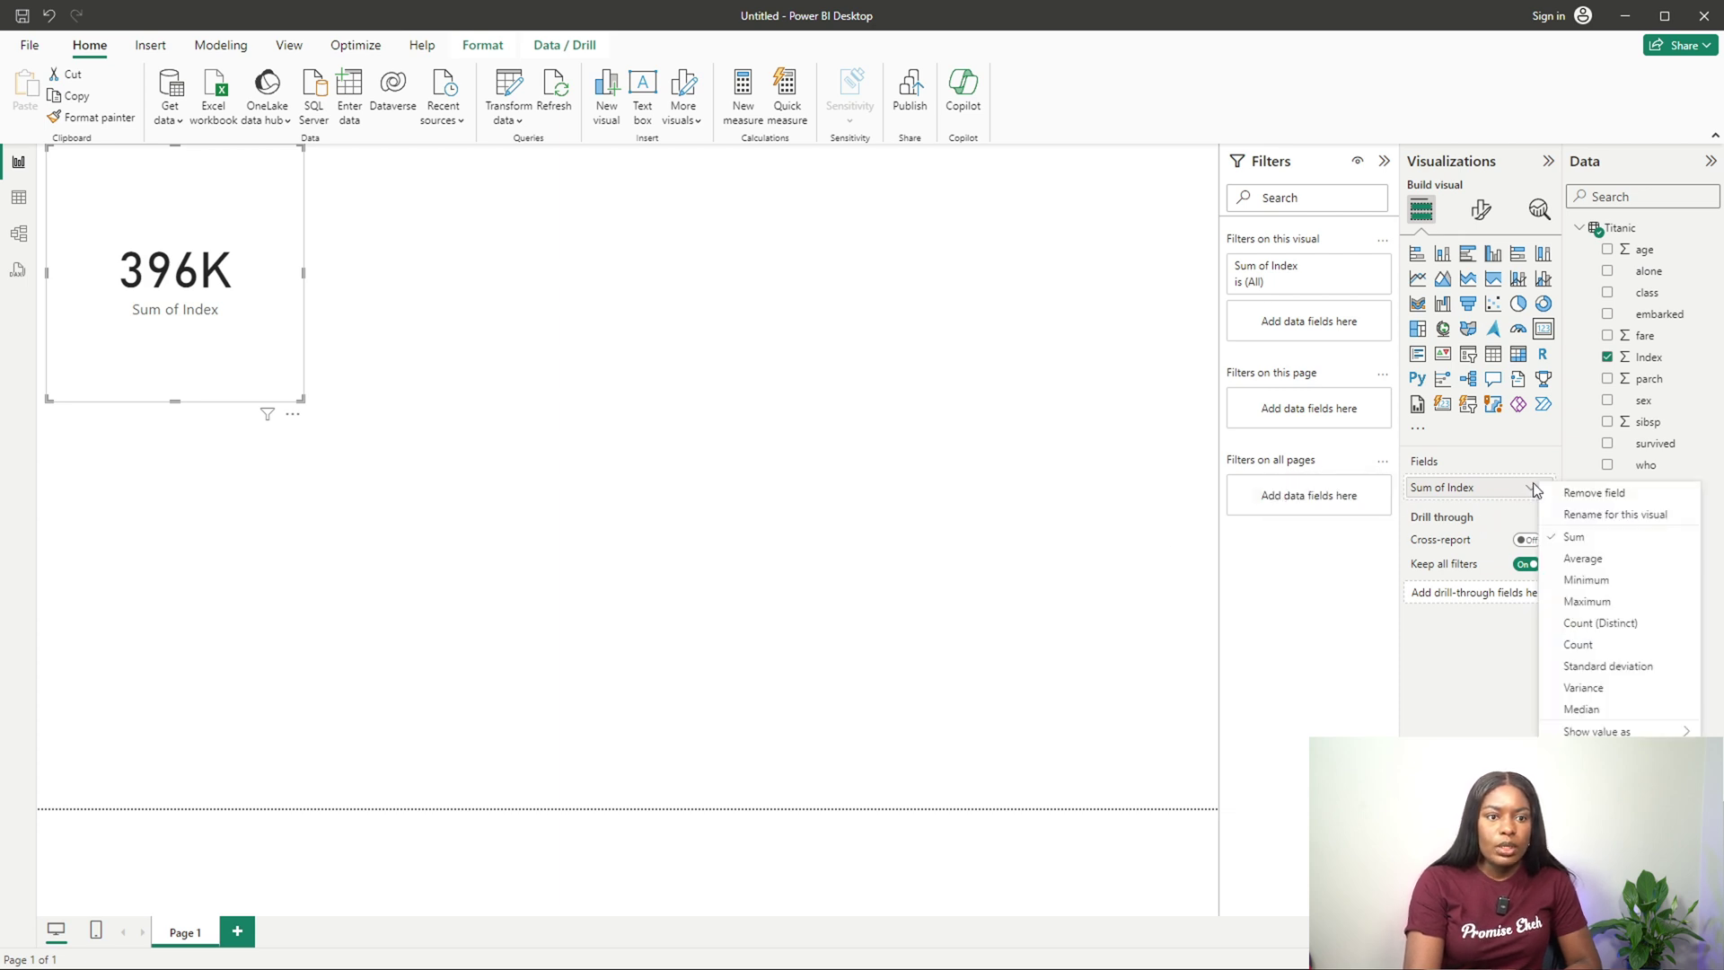
pyautogui.click(1606, 629)
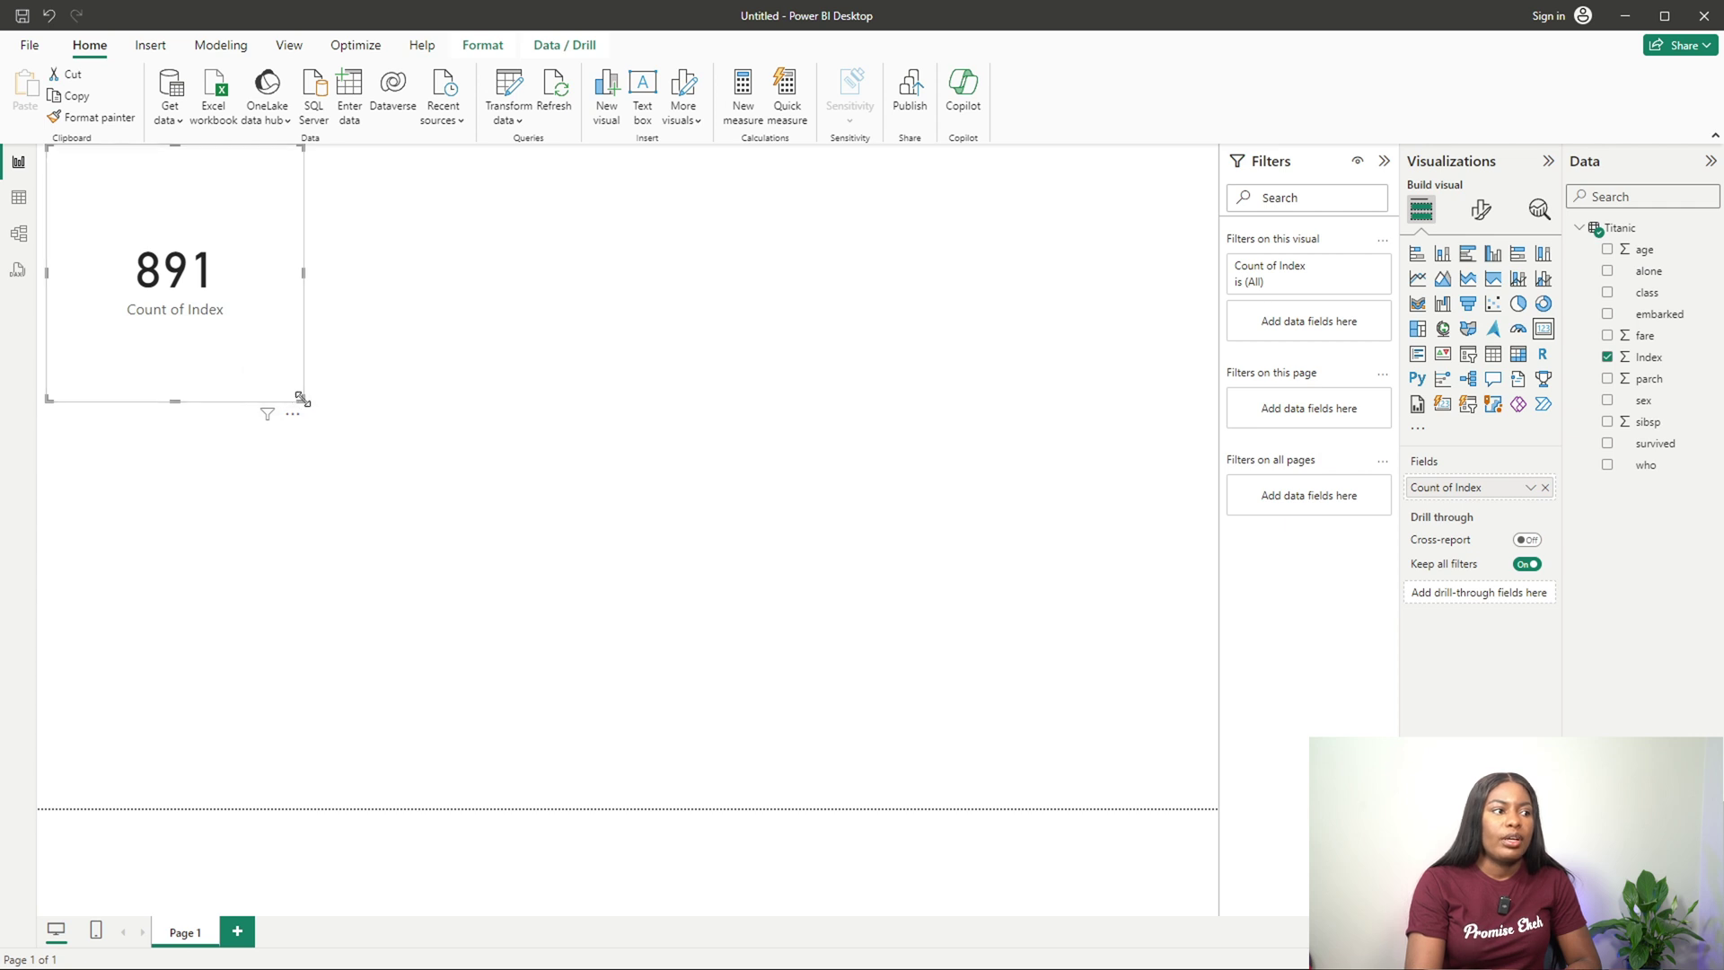
# Step: Shrink the Index card to about half its height, duplicate it, and place the copy directly below the original
pyautogui.moveTo(303, 399); pyautogui.dragTo(294, 277)
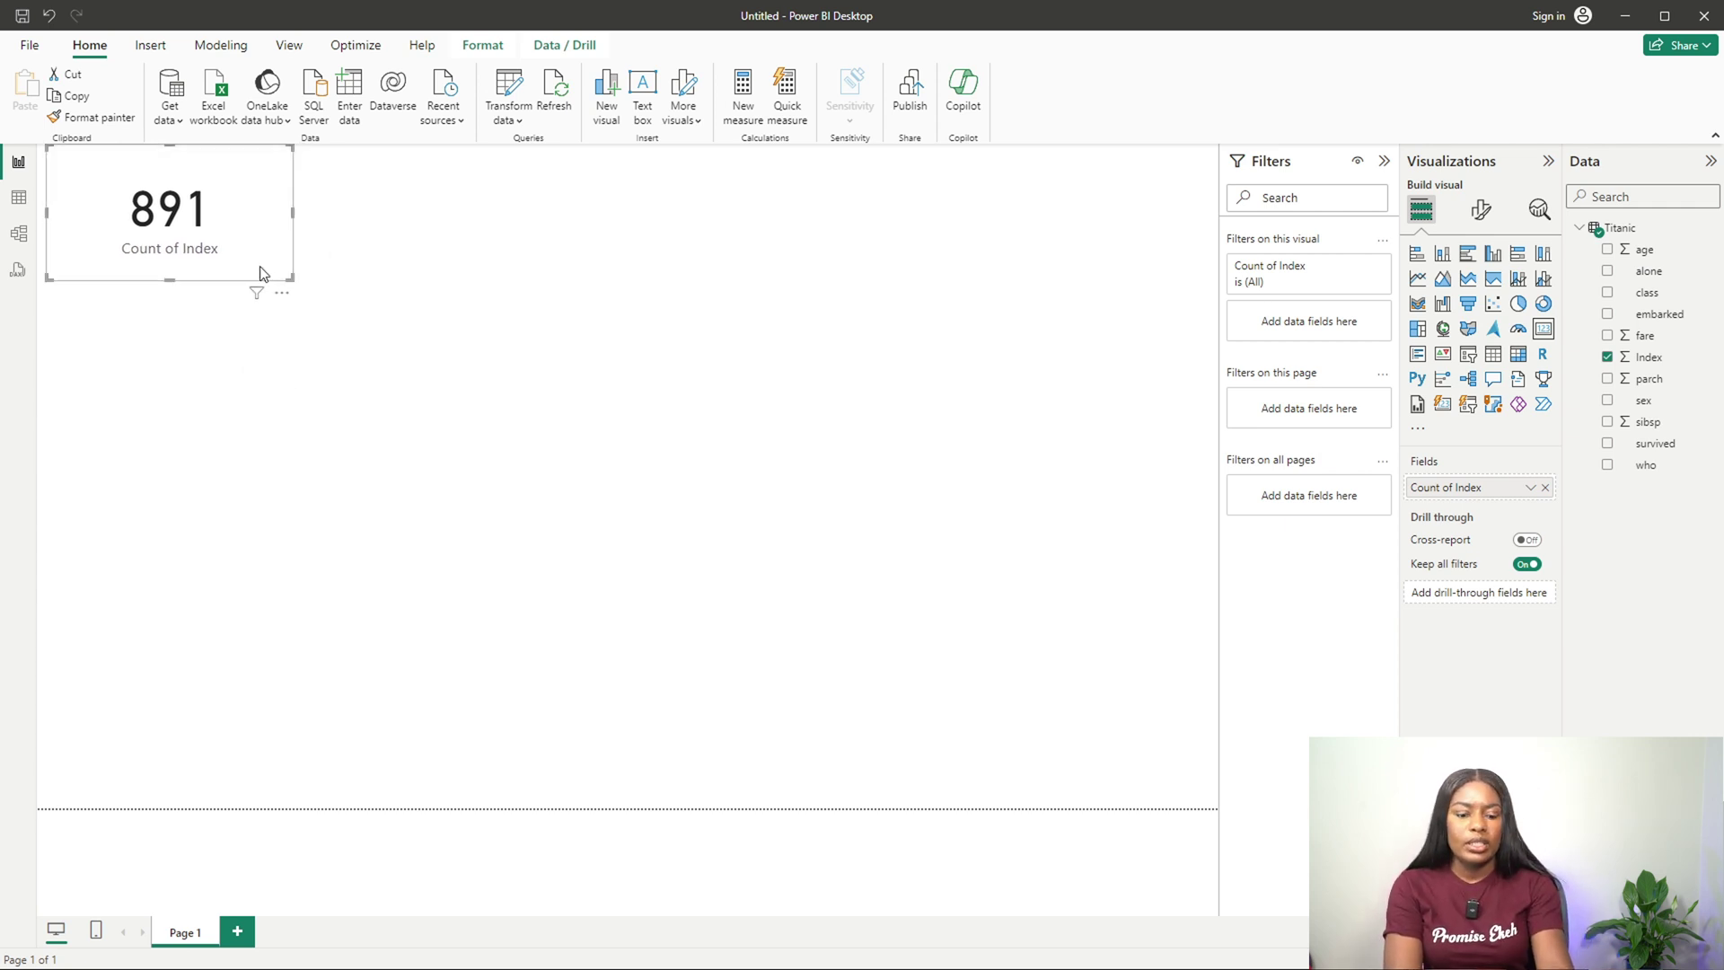
pyautogui.hotkey('ctrl', 'c')
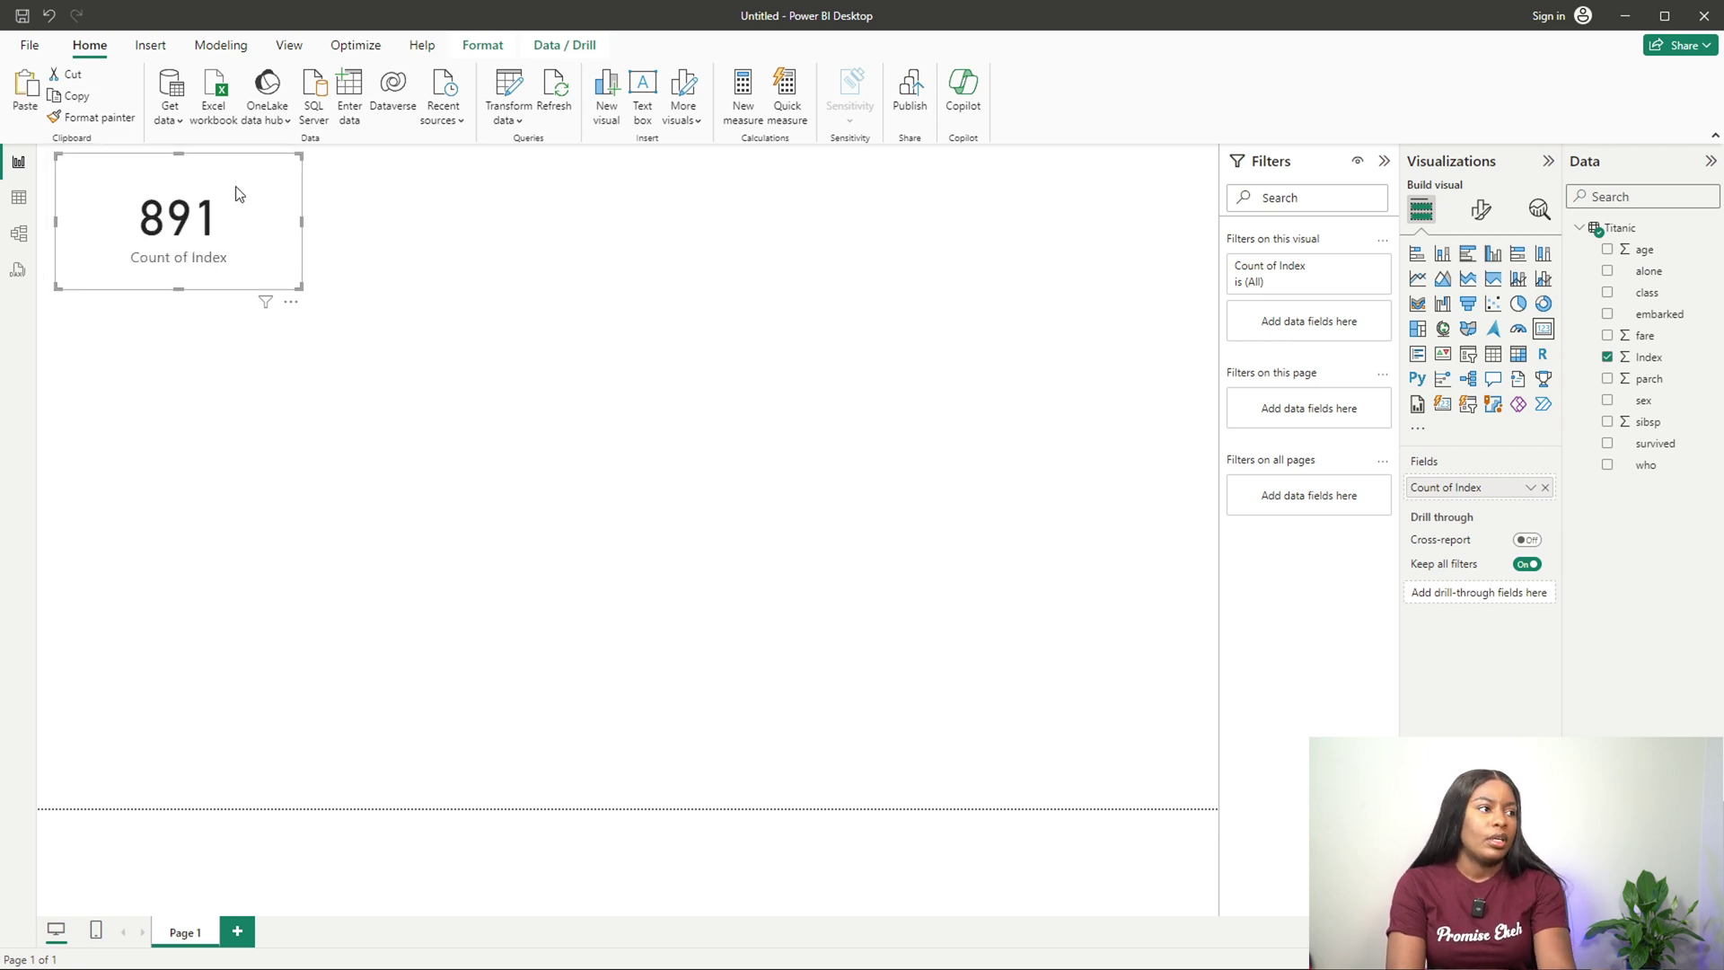
pyautogui.hotkey('ctrl', 'v')
pyautogui.moveTo(243, 332); pyautogui.dragTo(221, 333)
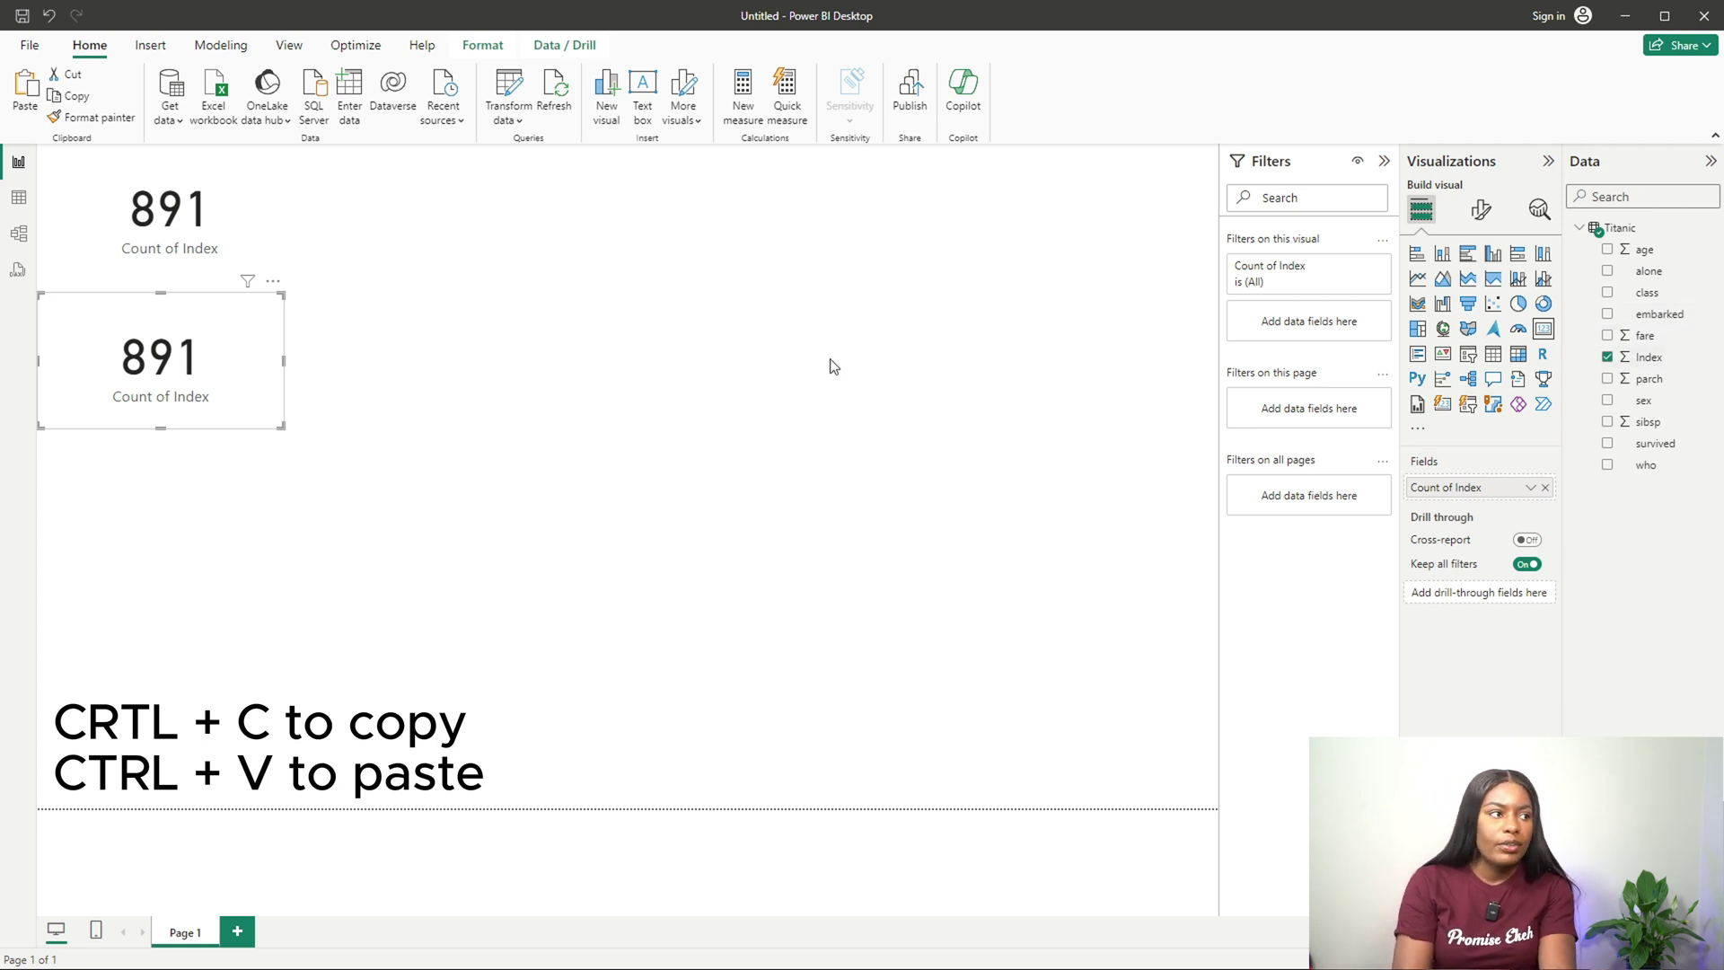
# Step: Give the original upper card a title reading "Total Number of People"
pyautogui.click(249, 241)
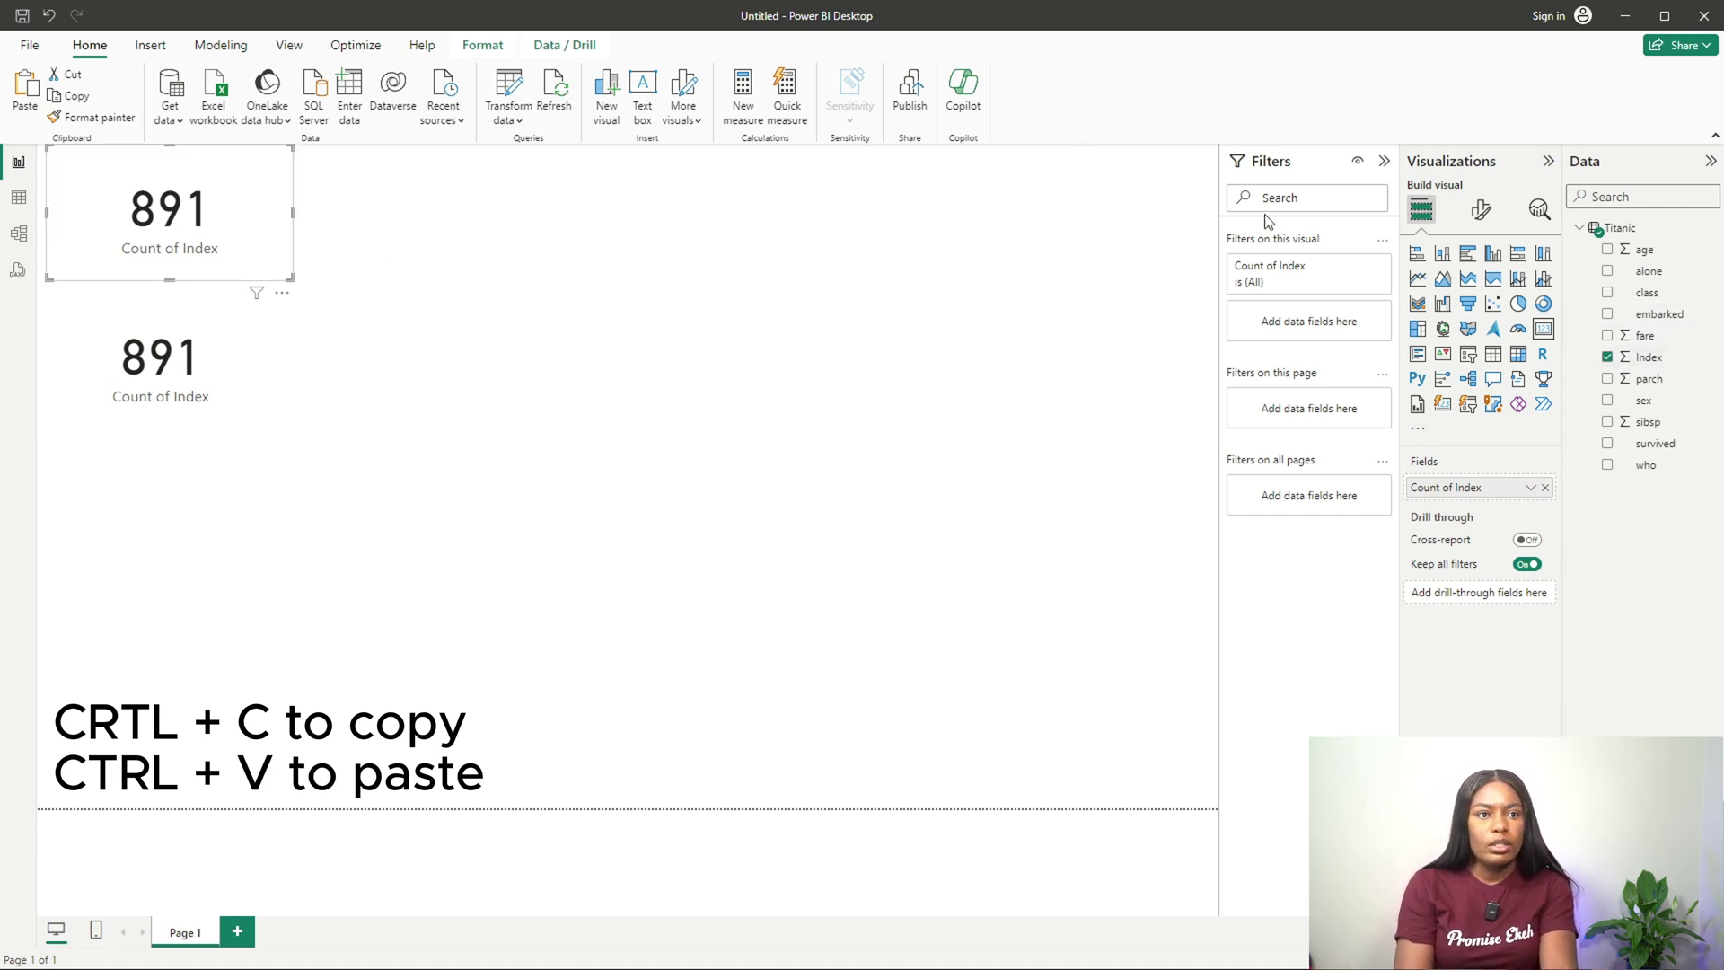
pyautogui.click(1481, 210)
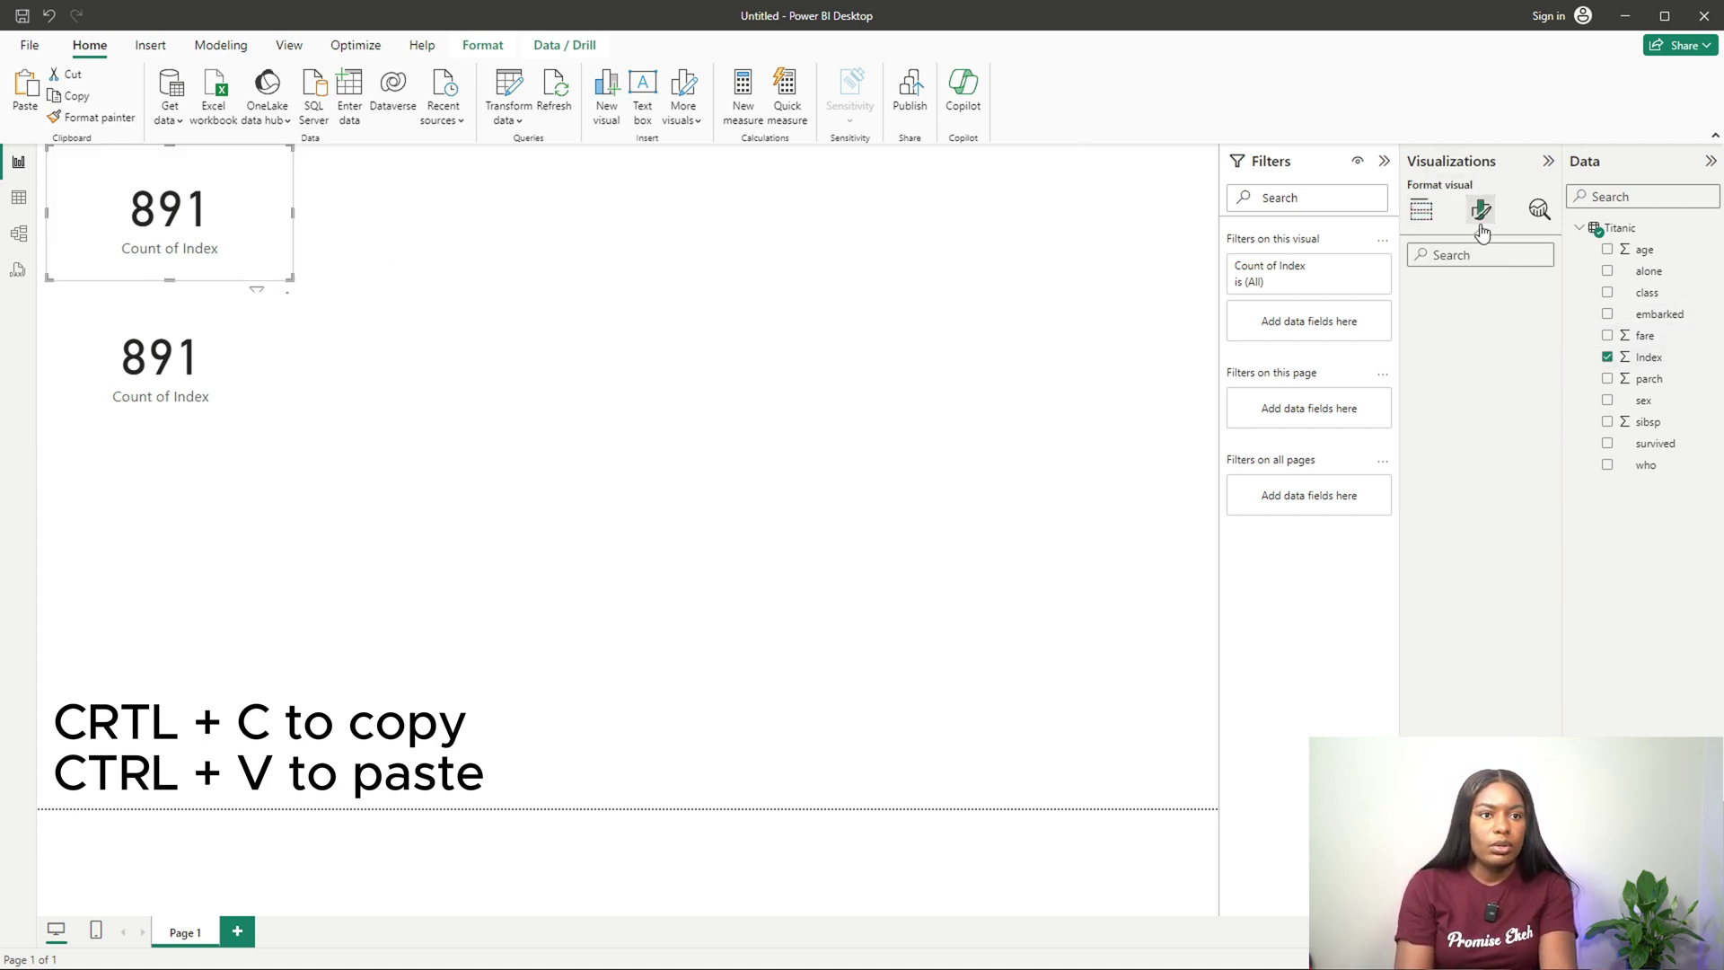
pyautogui.click(1504, 297)
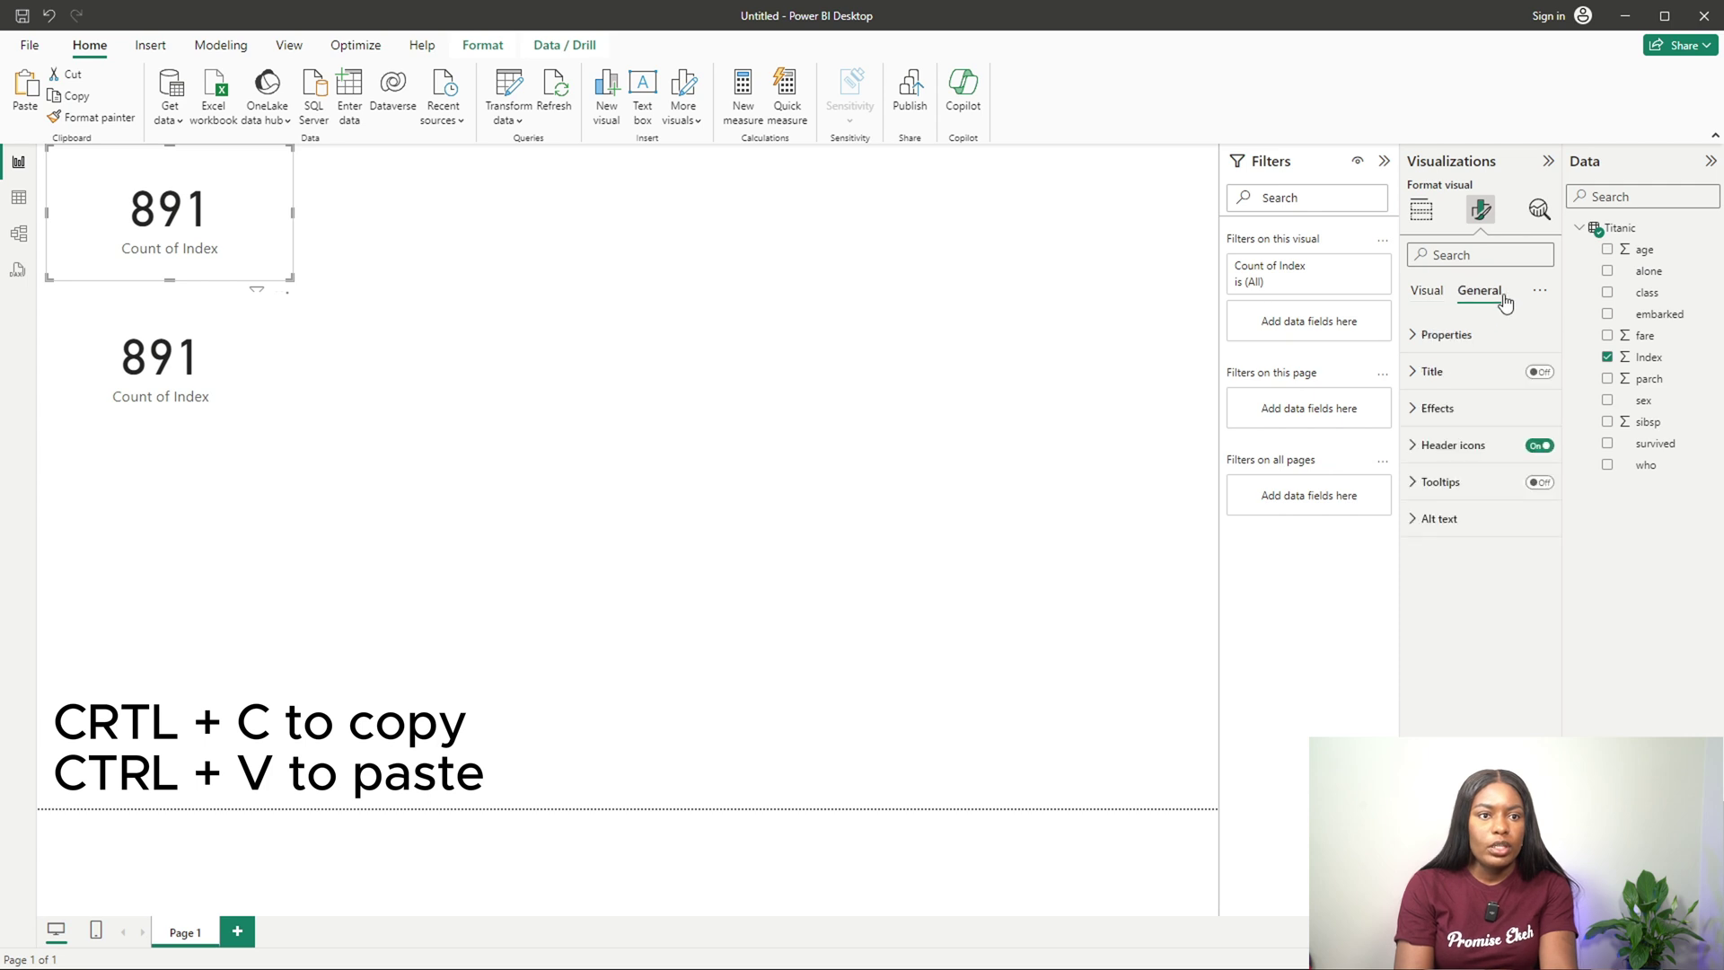
pyautogui.click(1448, 375)
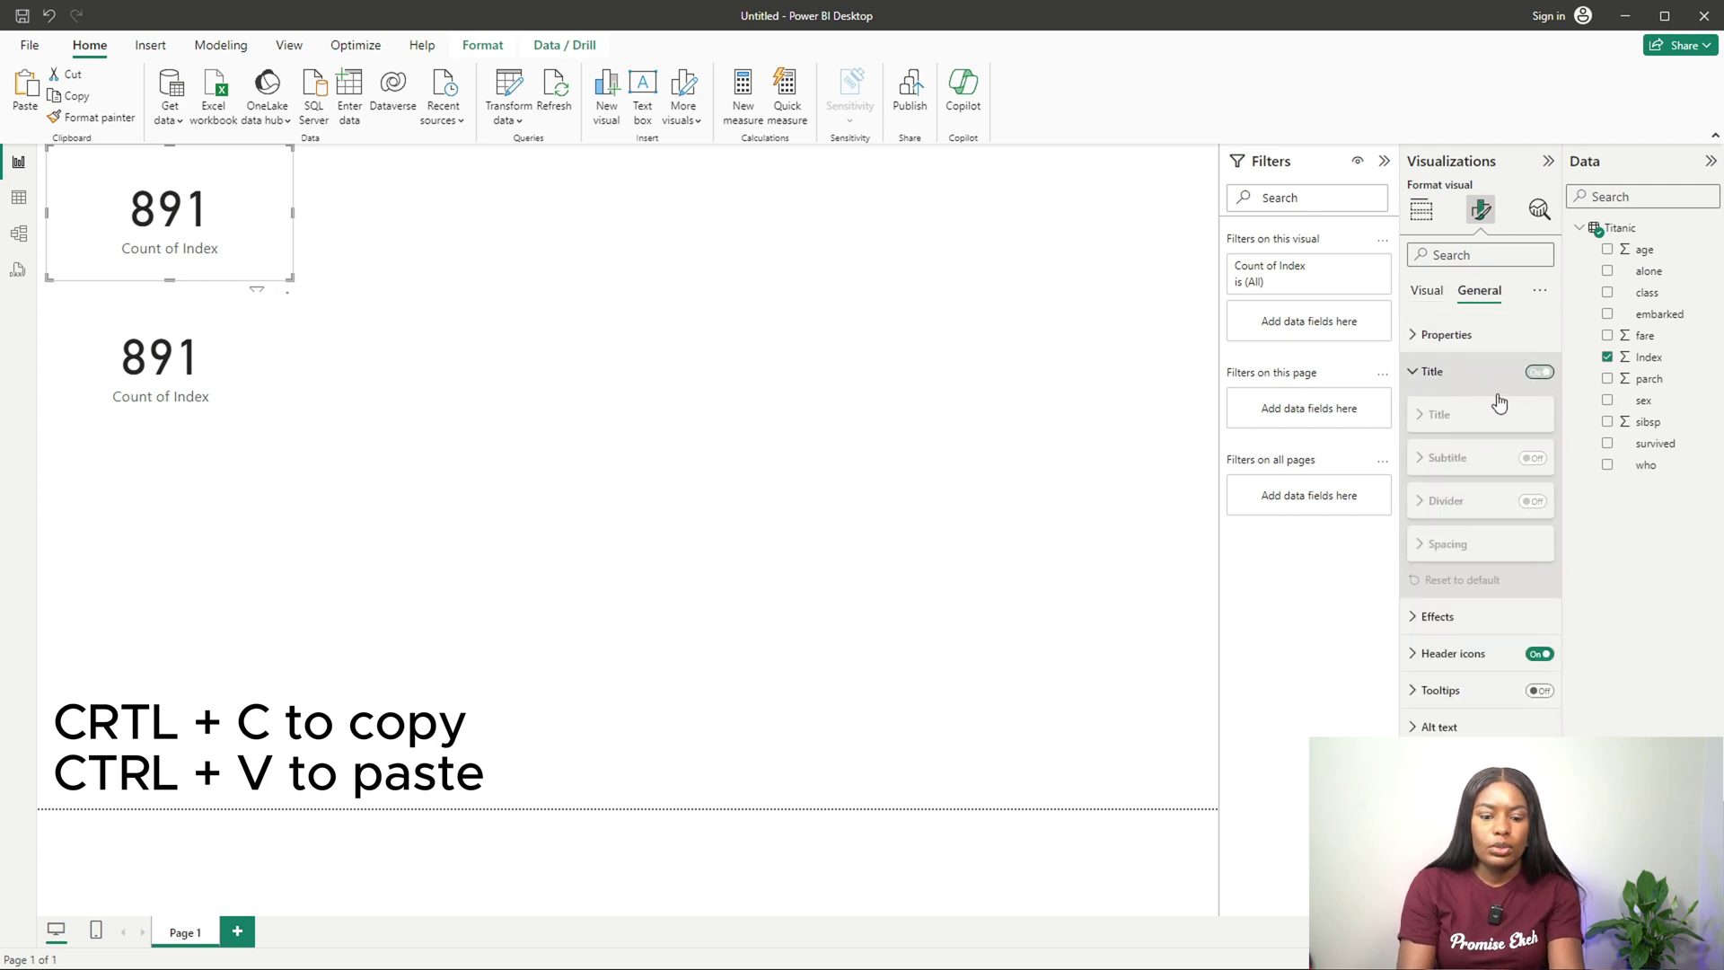
pyautogui.click(1497, 411)
pyautogui.click(1464, 460)
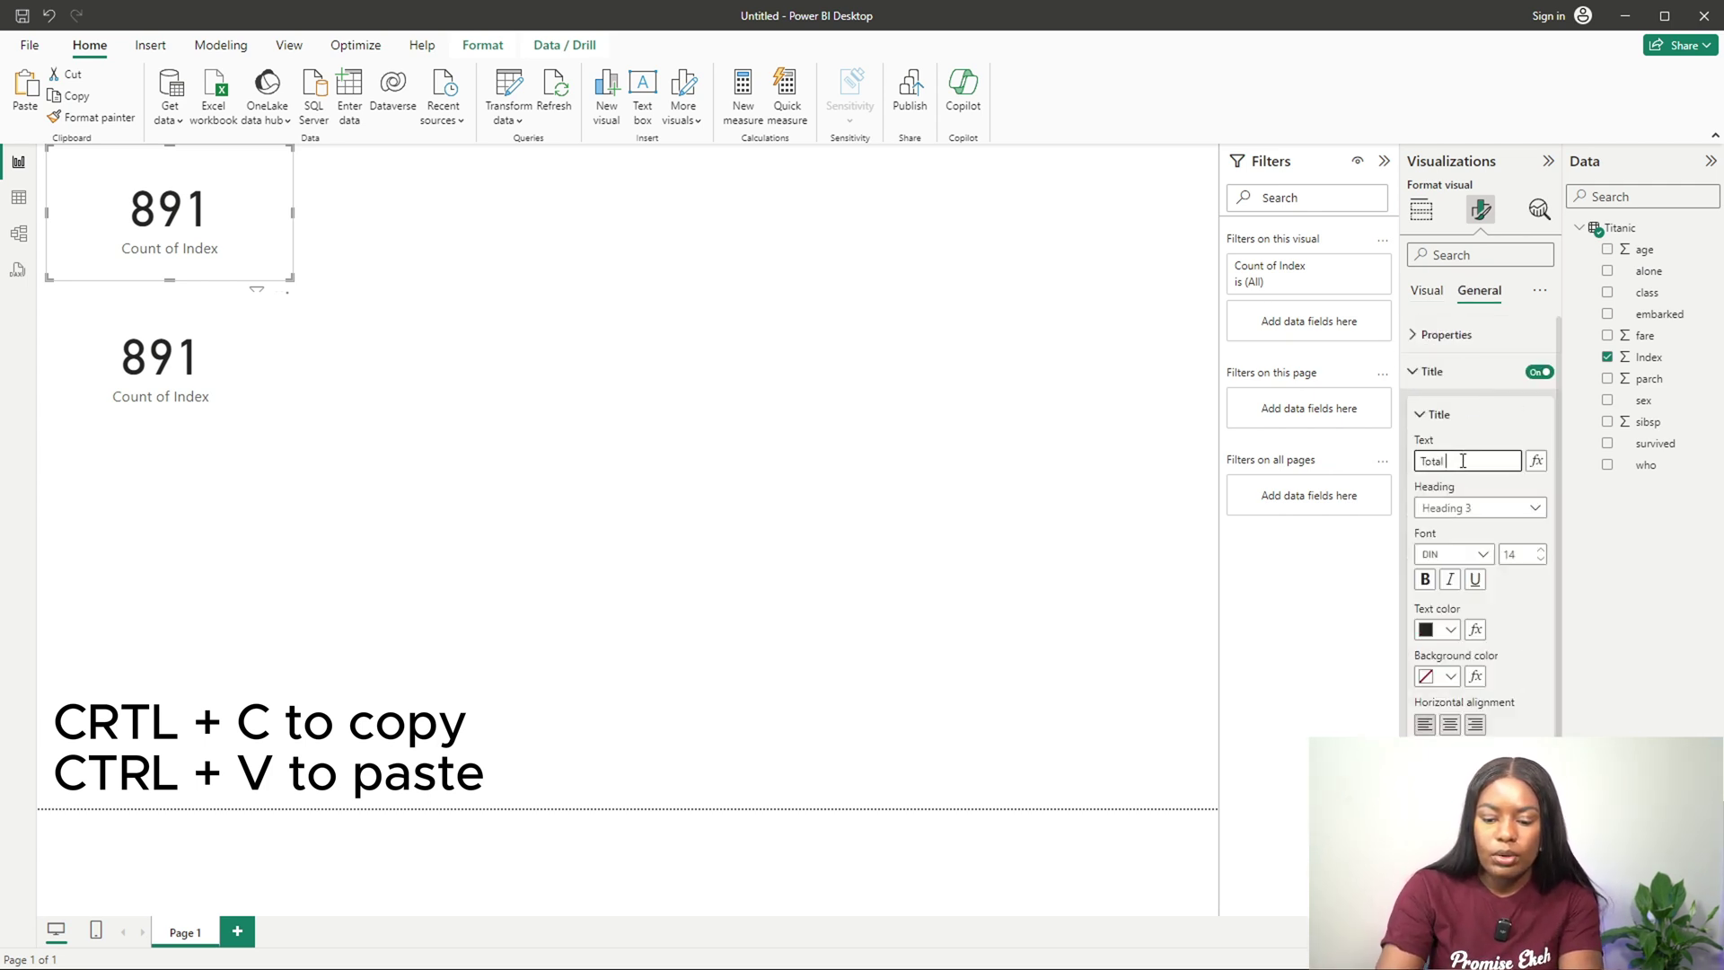
pyautogui.write('Total Number of enter')
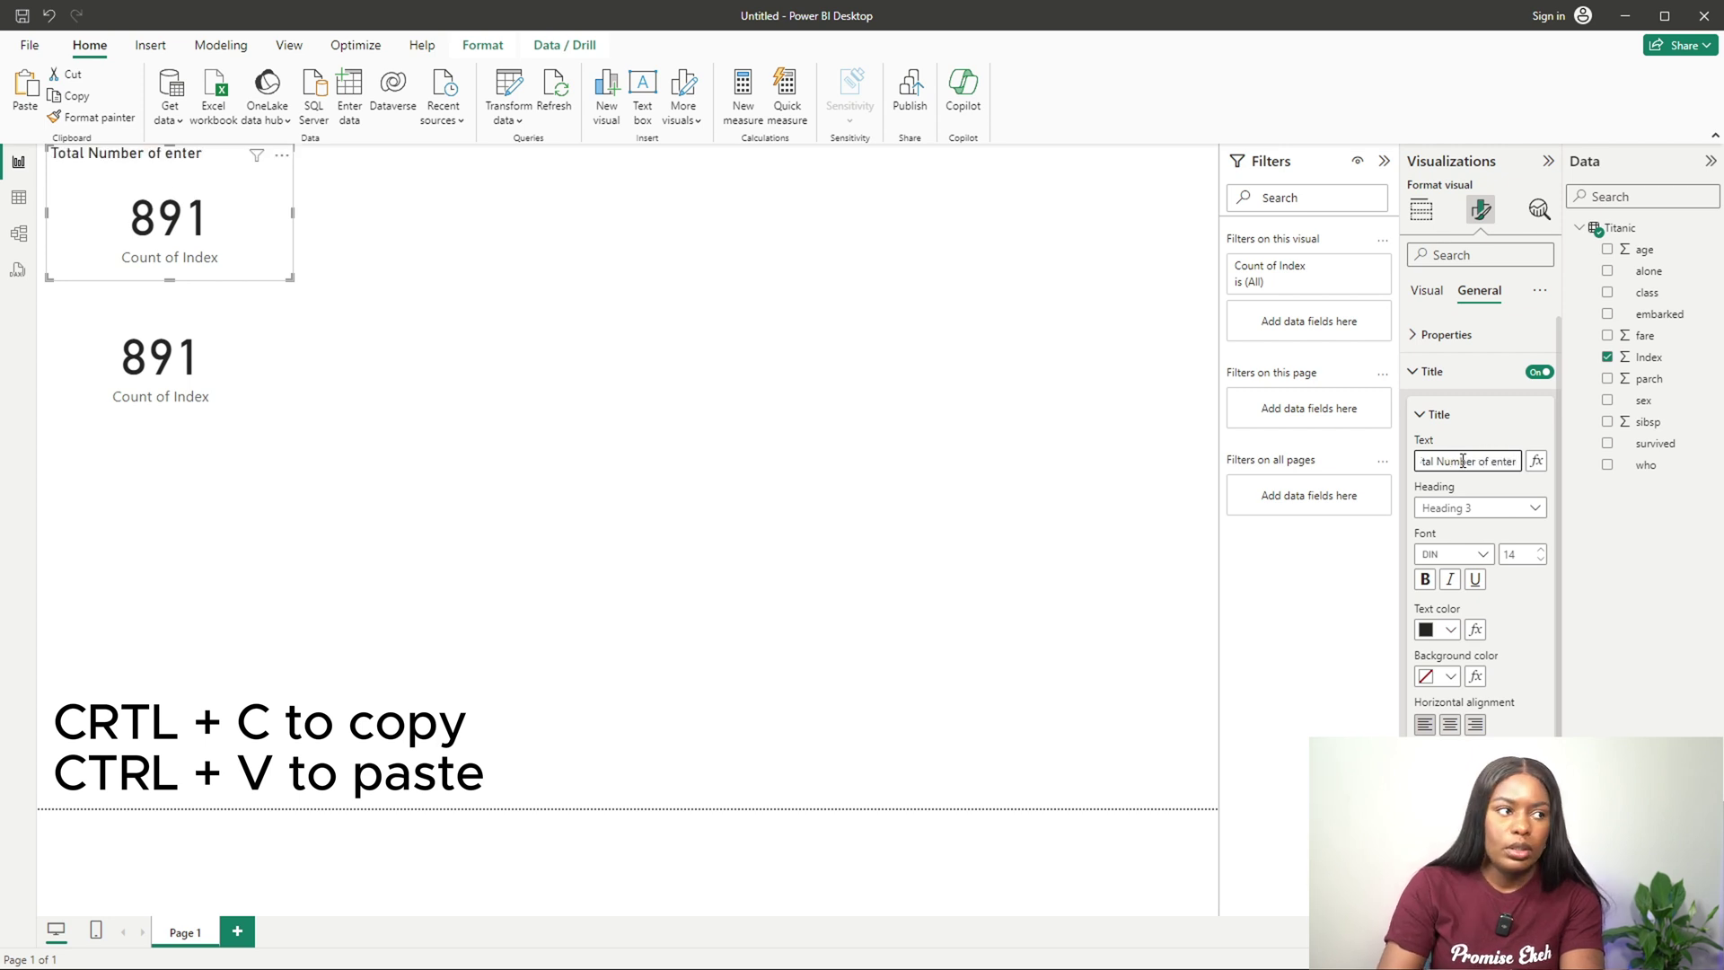
pyautogui.press('BackSpace')
pyautogui.press('BackSpace')
pyautogui.write('ries')
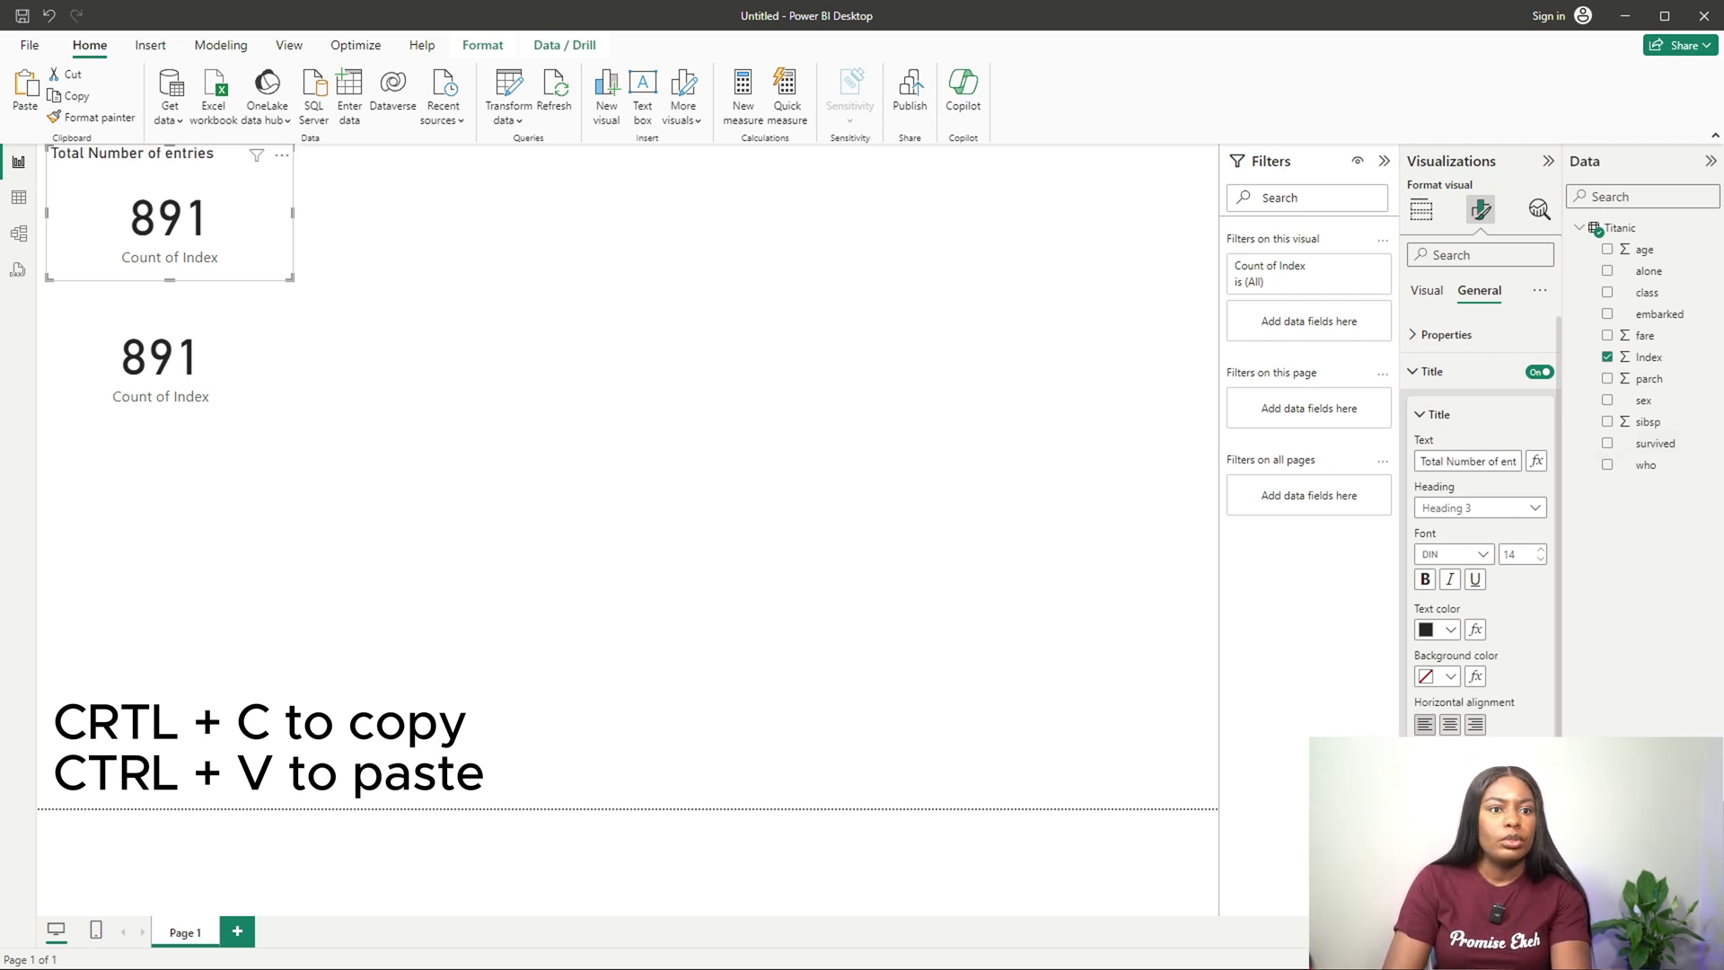
pyautogui.write('People')
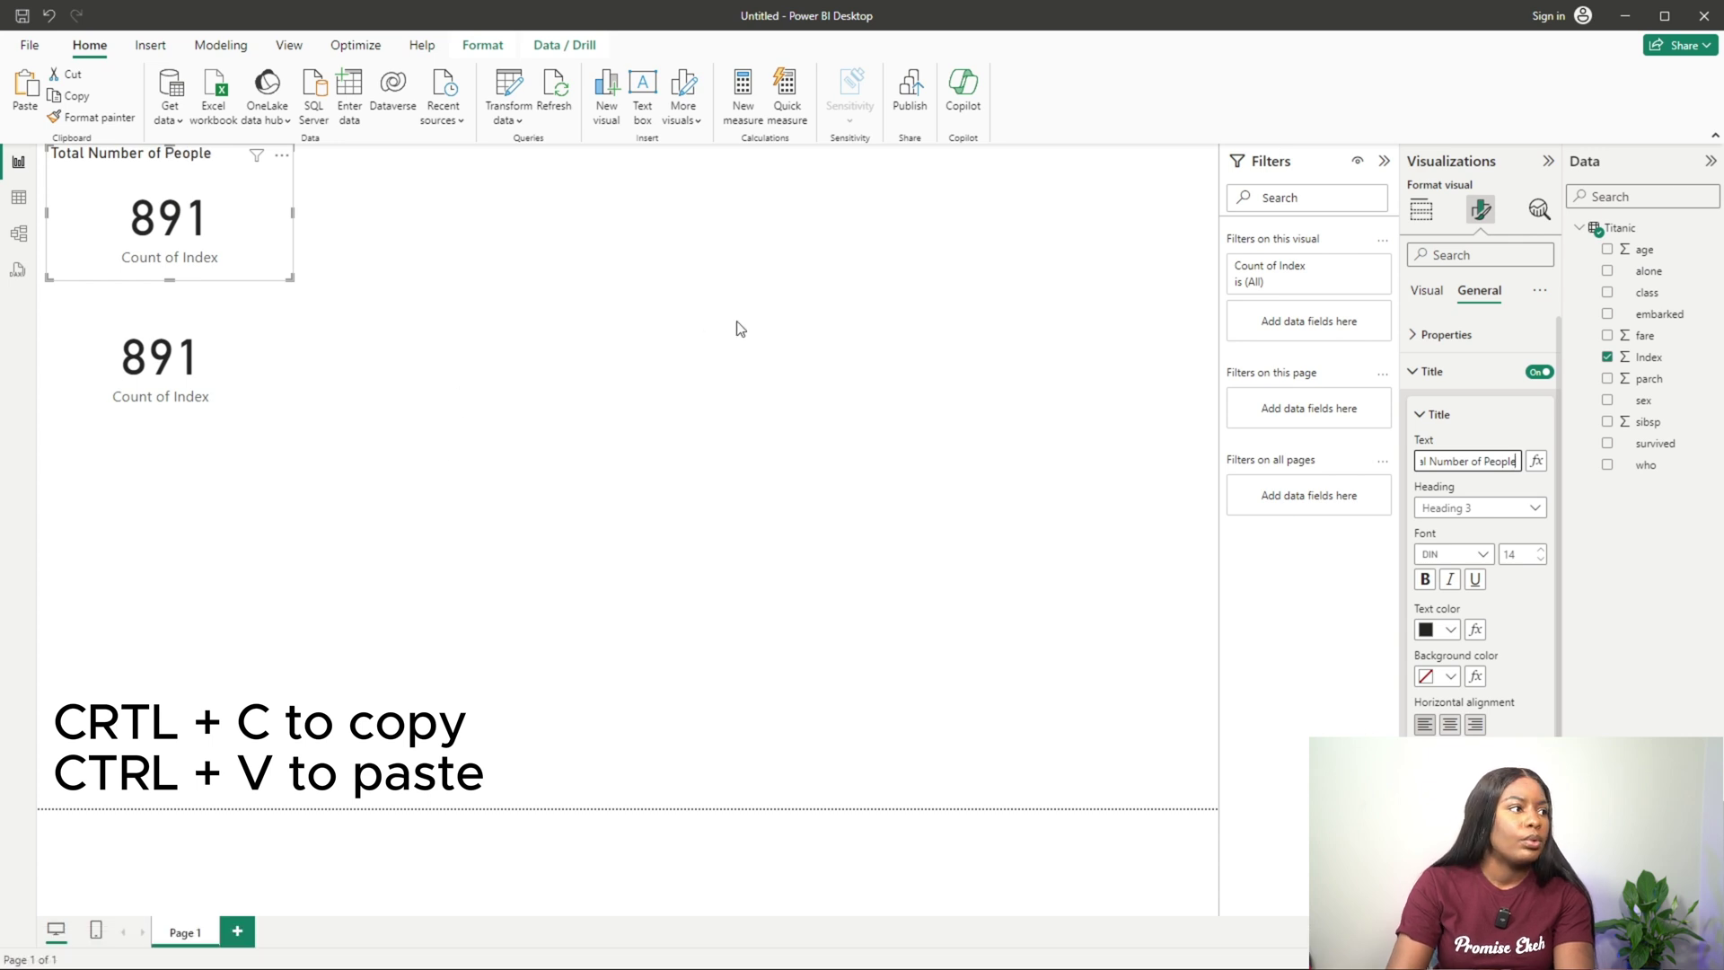
# Step: Turn off the header icons and category label on the "Total Number of People" card, and shrink the card slightly
pyautogui.click(1428, 371)
pyautogui.click(1537, 446)
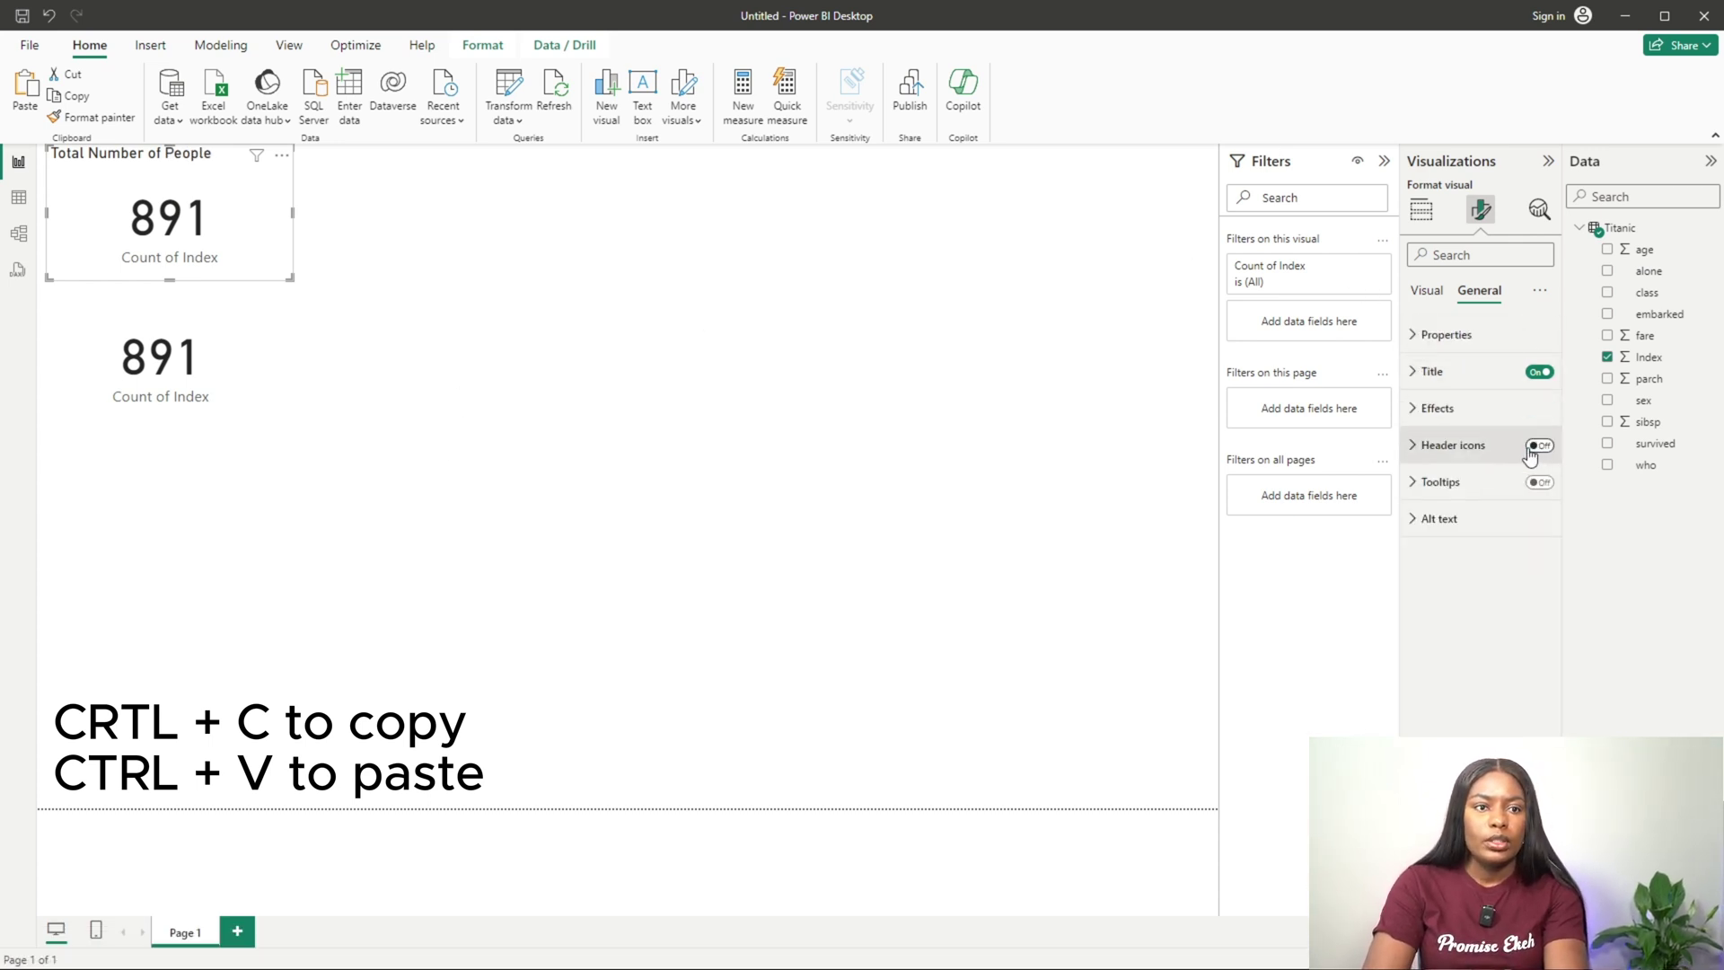
pyautogui.click(1441, 289)
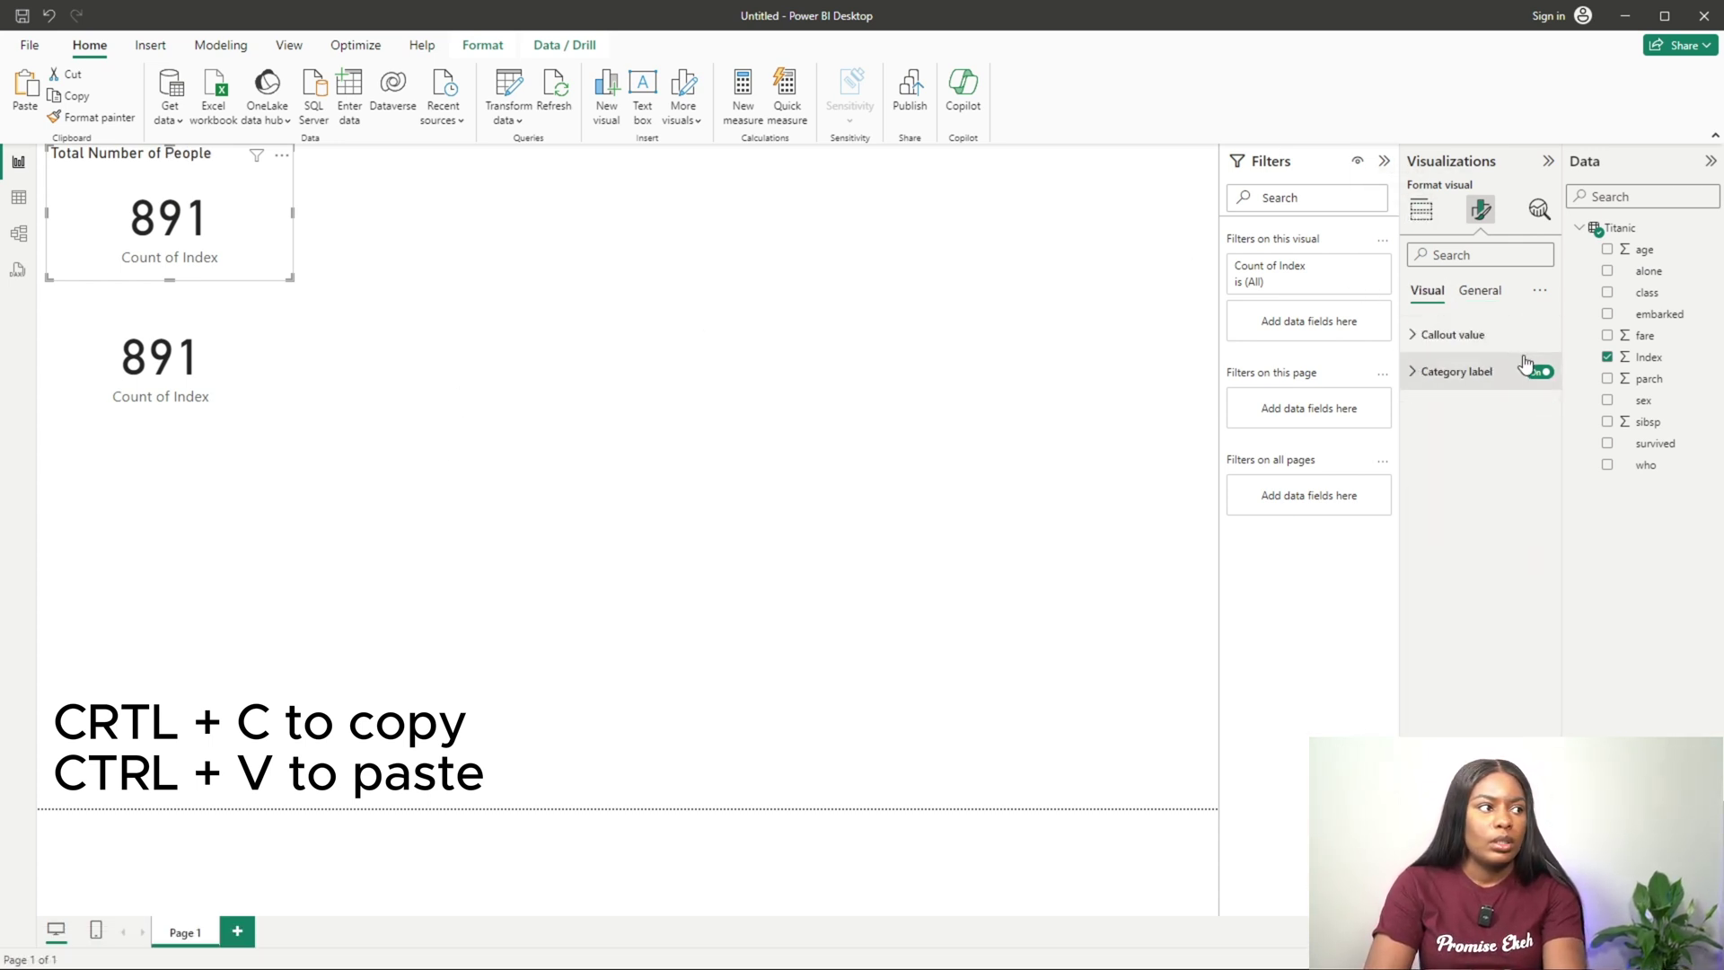
pyautogui.click(1537, 370)
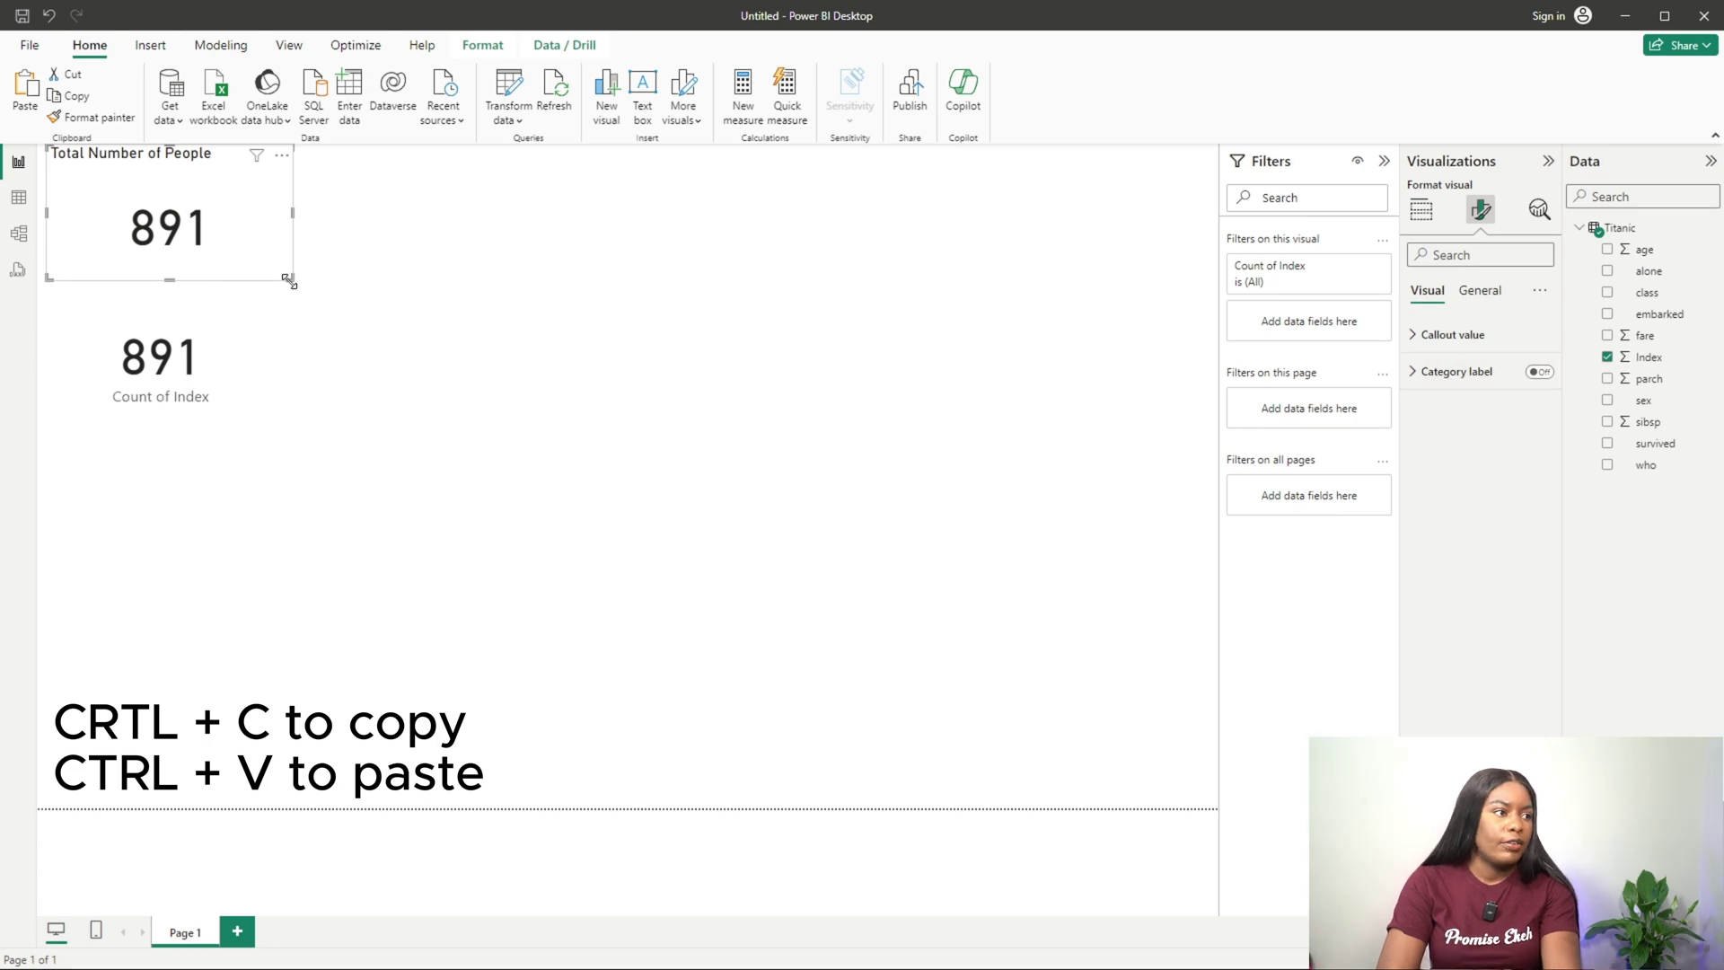
pyautogui.moveTo(289, 281); pyautogui.dragTo(247, 256)
# Step: Filter the lower Index card by the sex field so that it counts only female
pyautogui.click(206, 361)
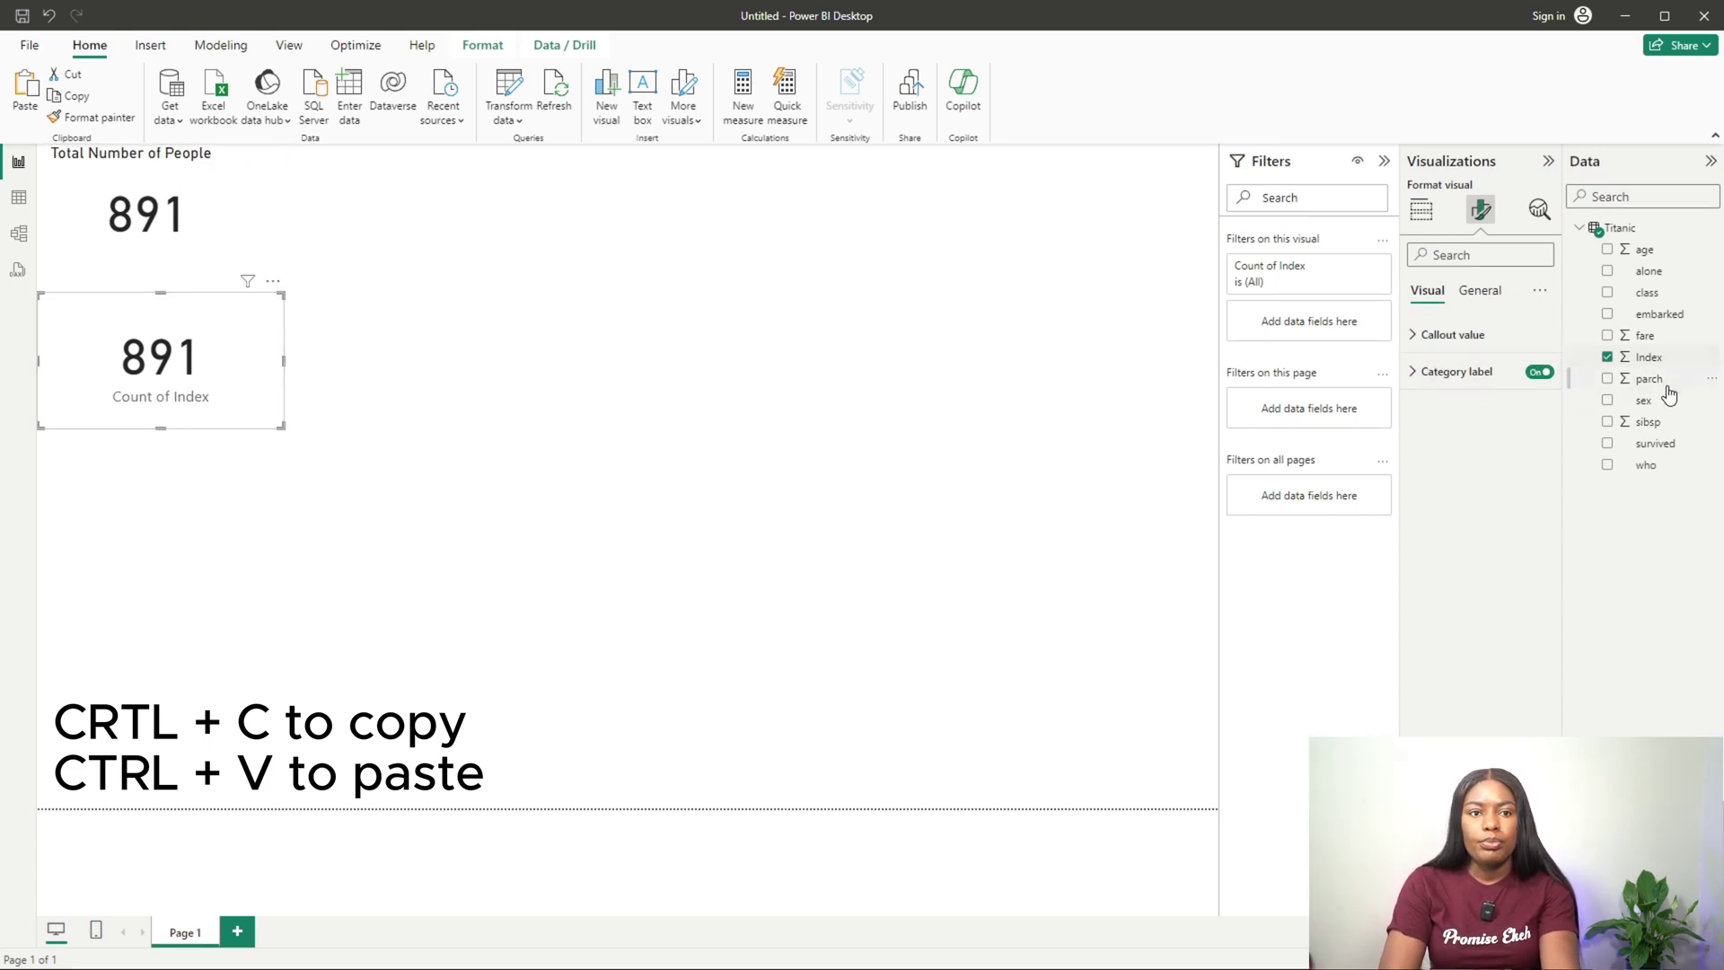
pyautogui.moveTo(1644, 403); pyautogui.dragTo(1306, 335)
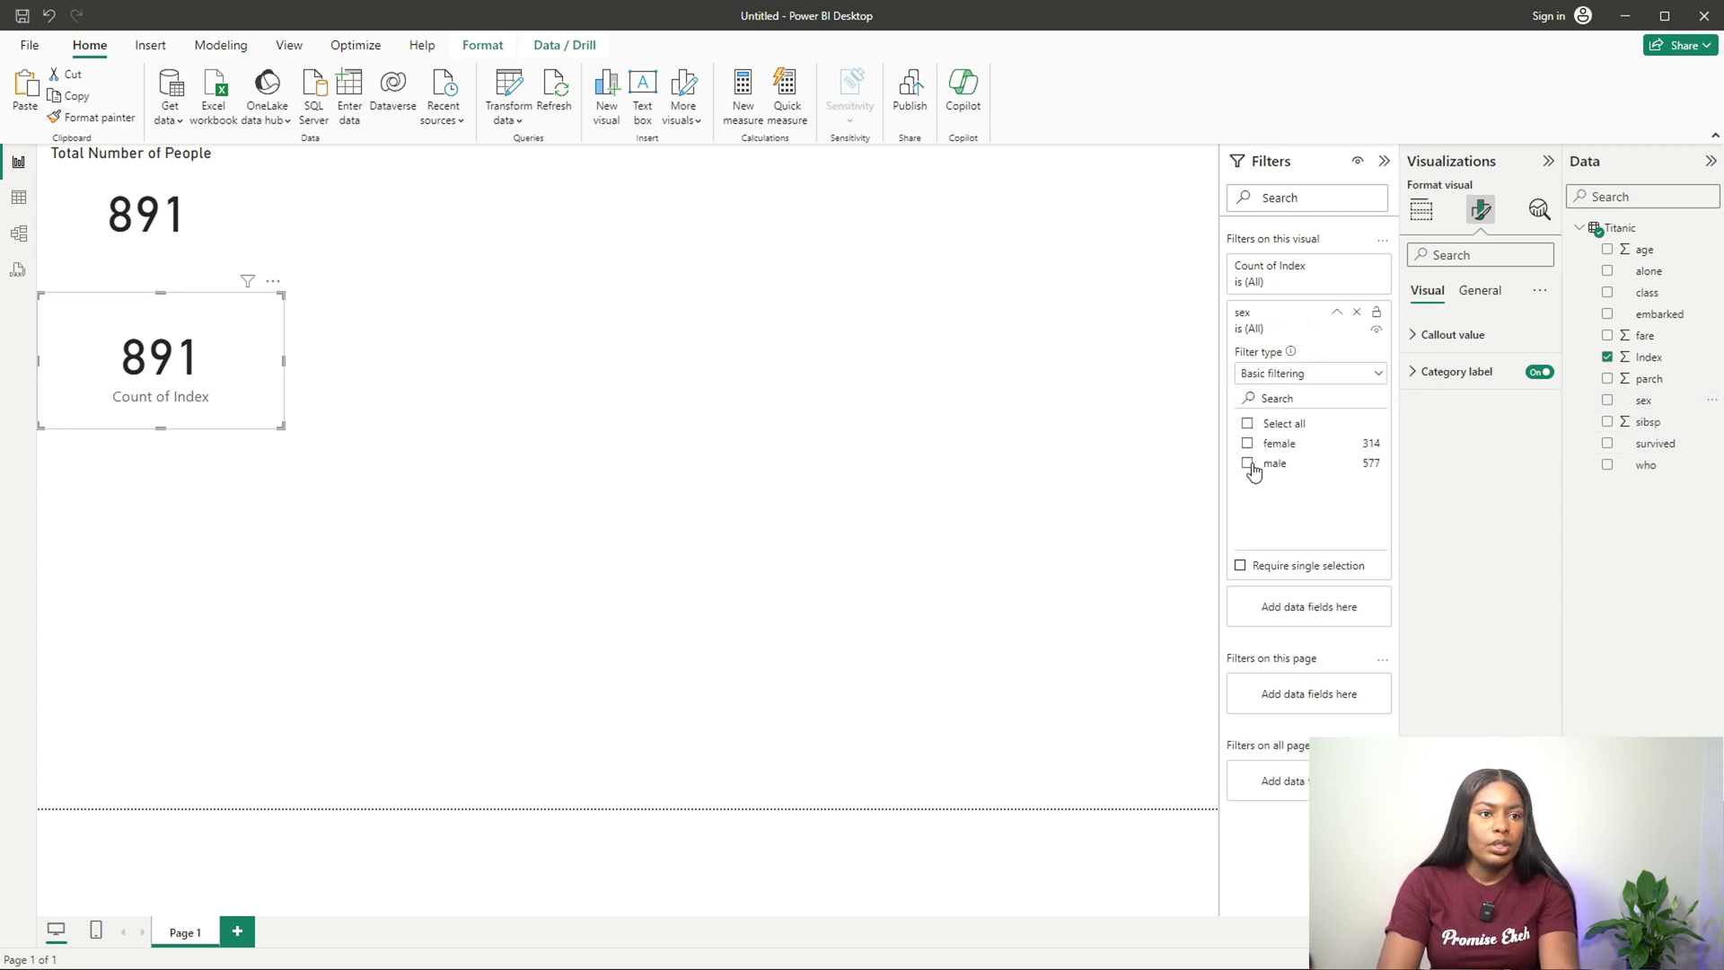
pyautogui.click(1247, 445)
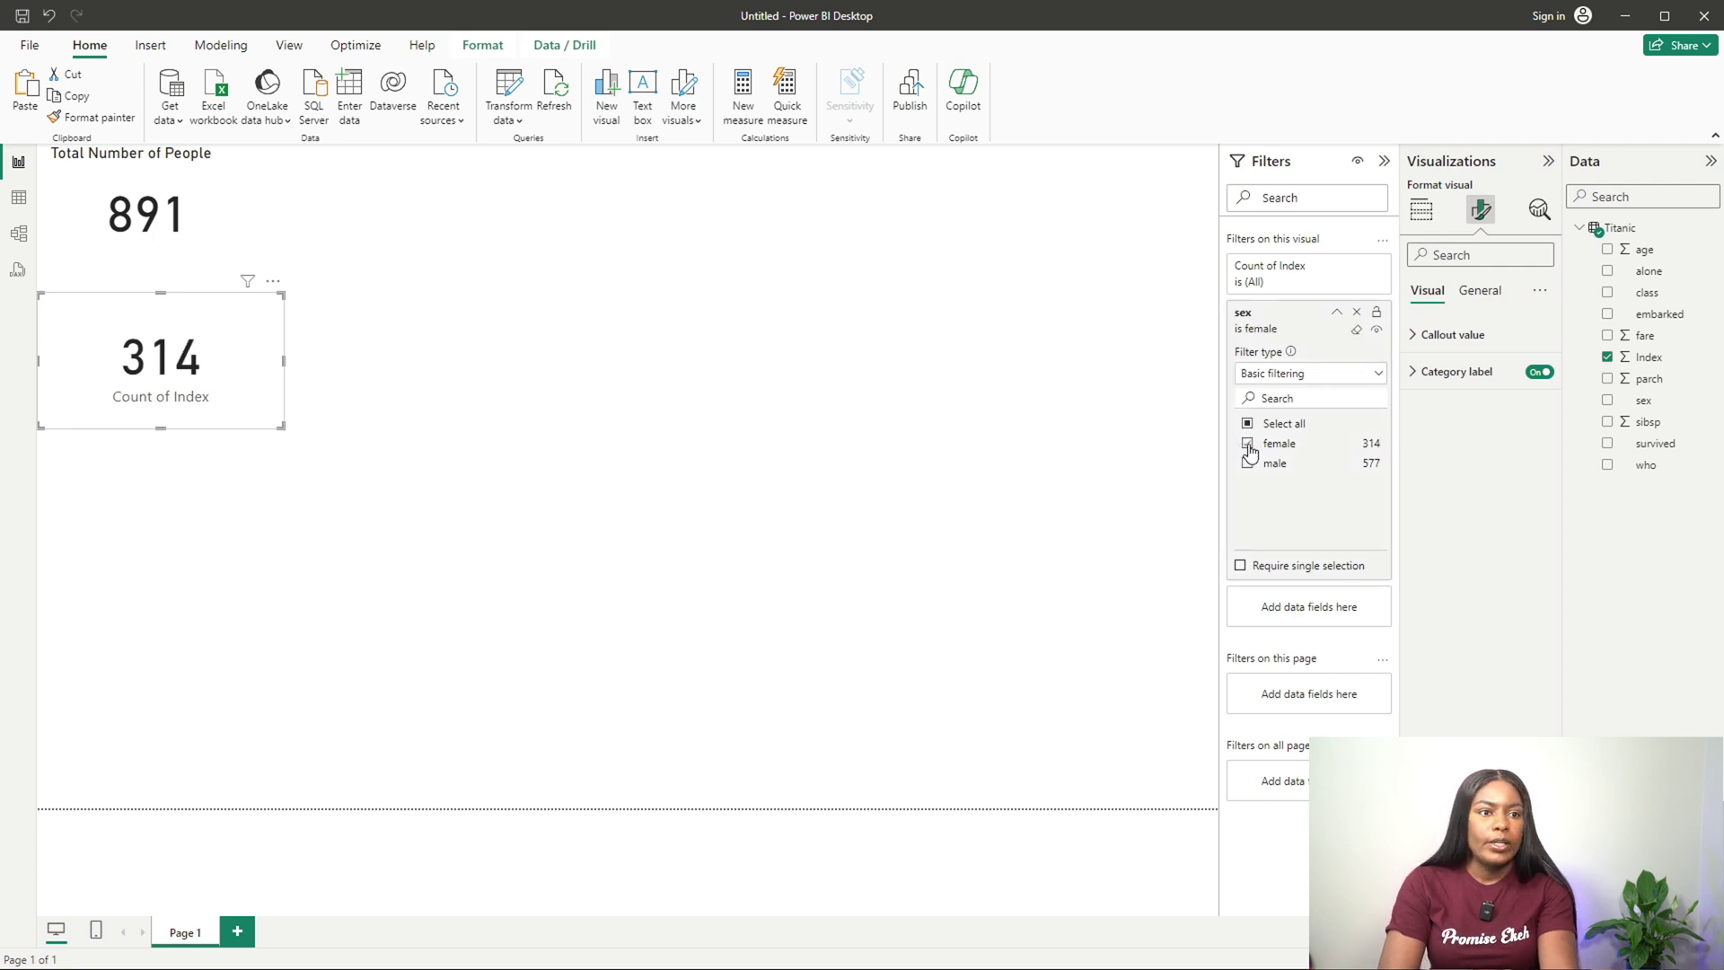
# Step: Give the female-filtered card the title "Females" and hide its category label
pyautogui.click(1488, 293)
pyautogui.click(1544, 377)
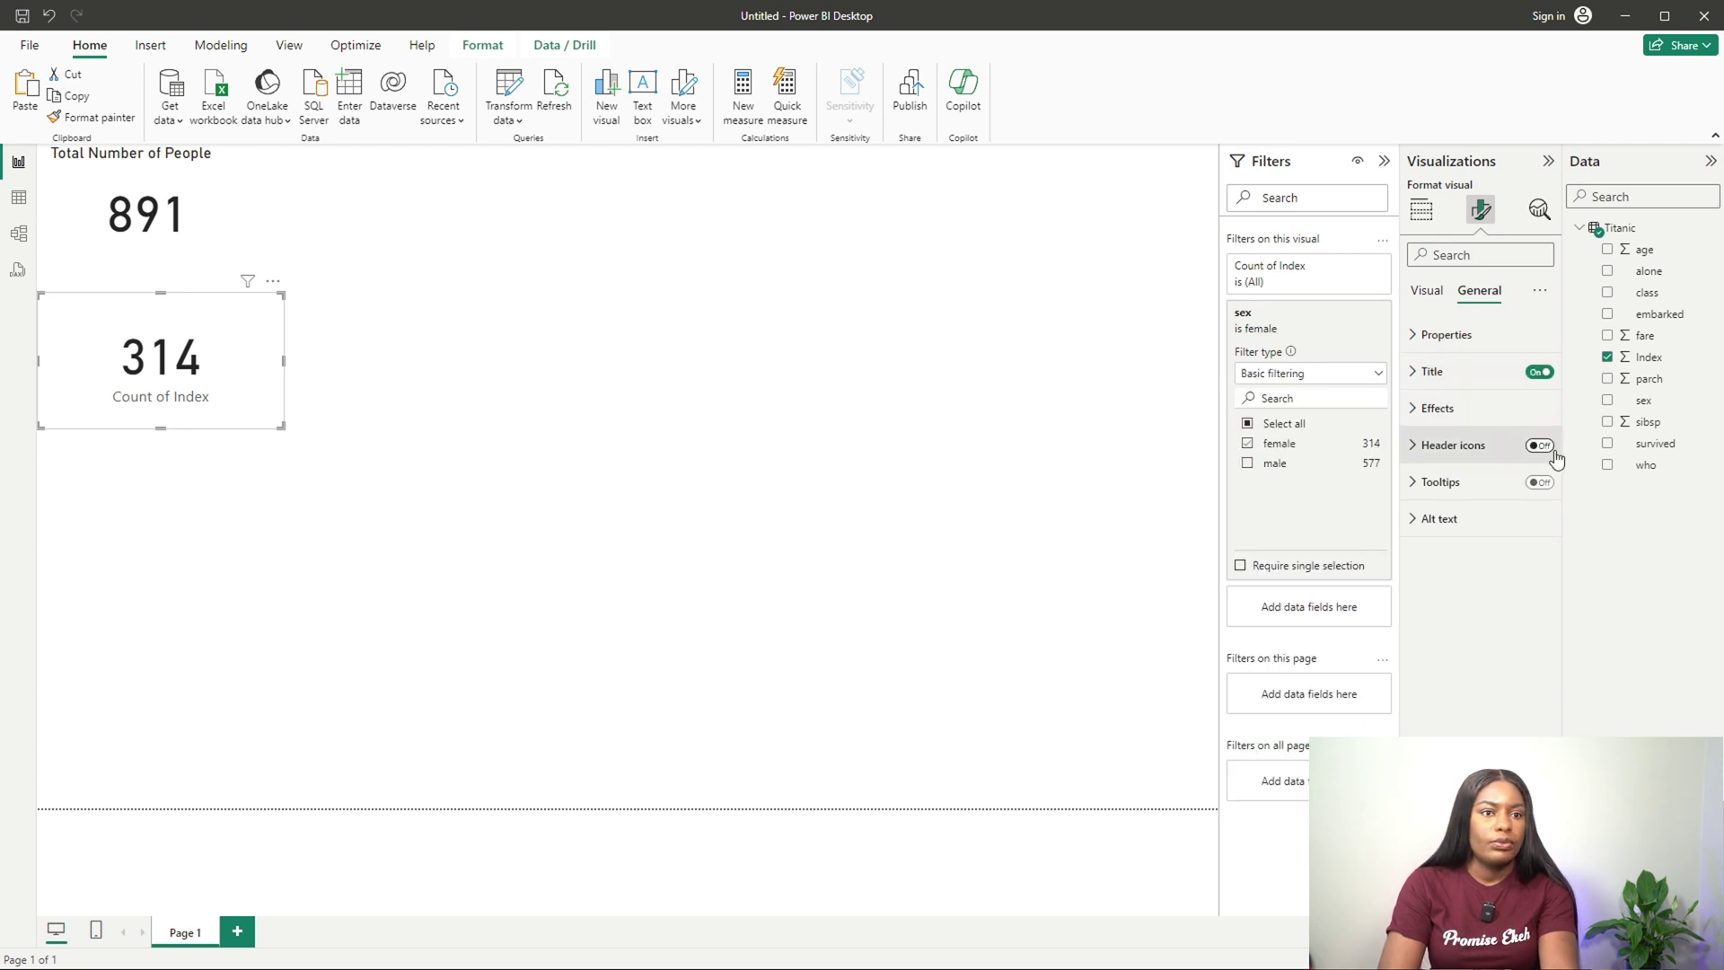
pyautogui.click(1432, 370)
pyautogui.click(1465, 463)
pyautogui.write('Females')
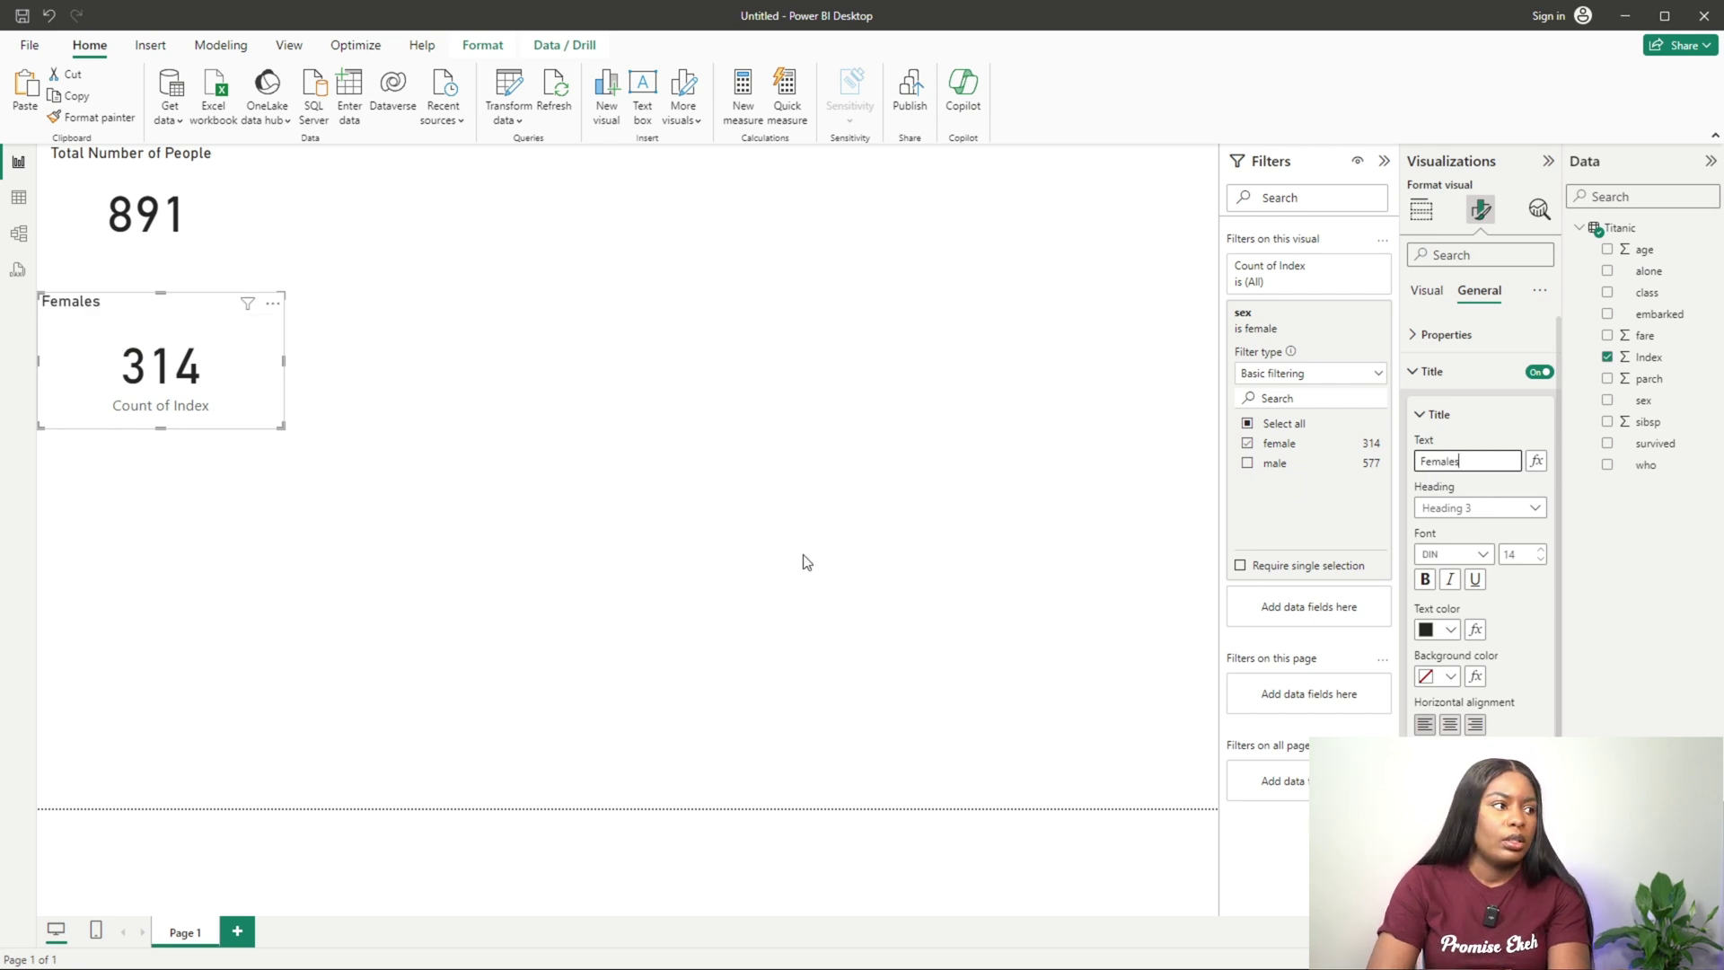
pyautogui.click(1427, 371)
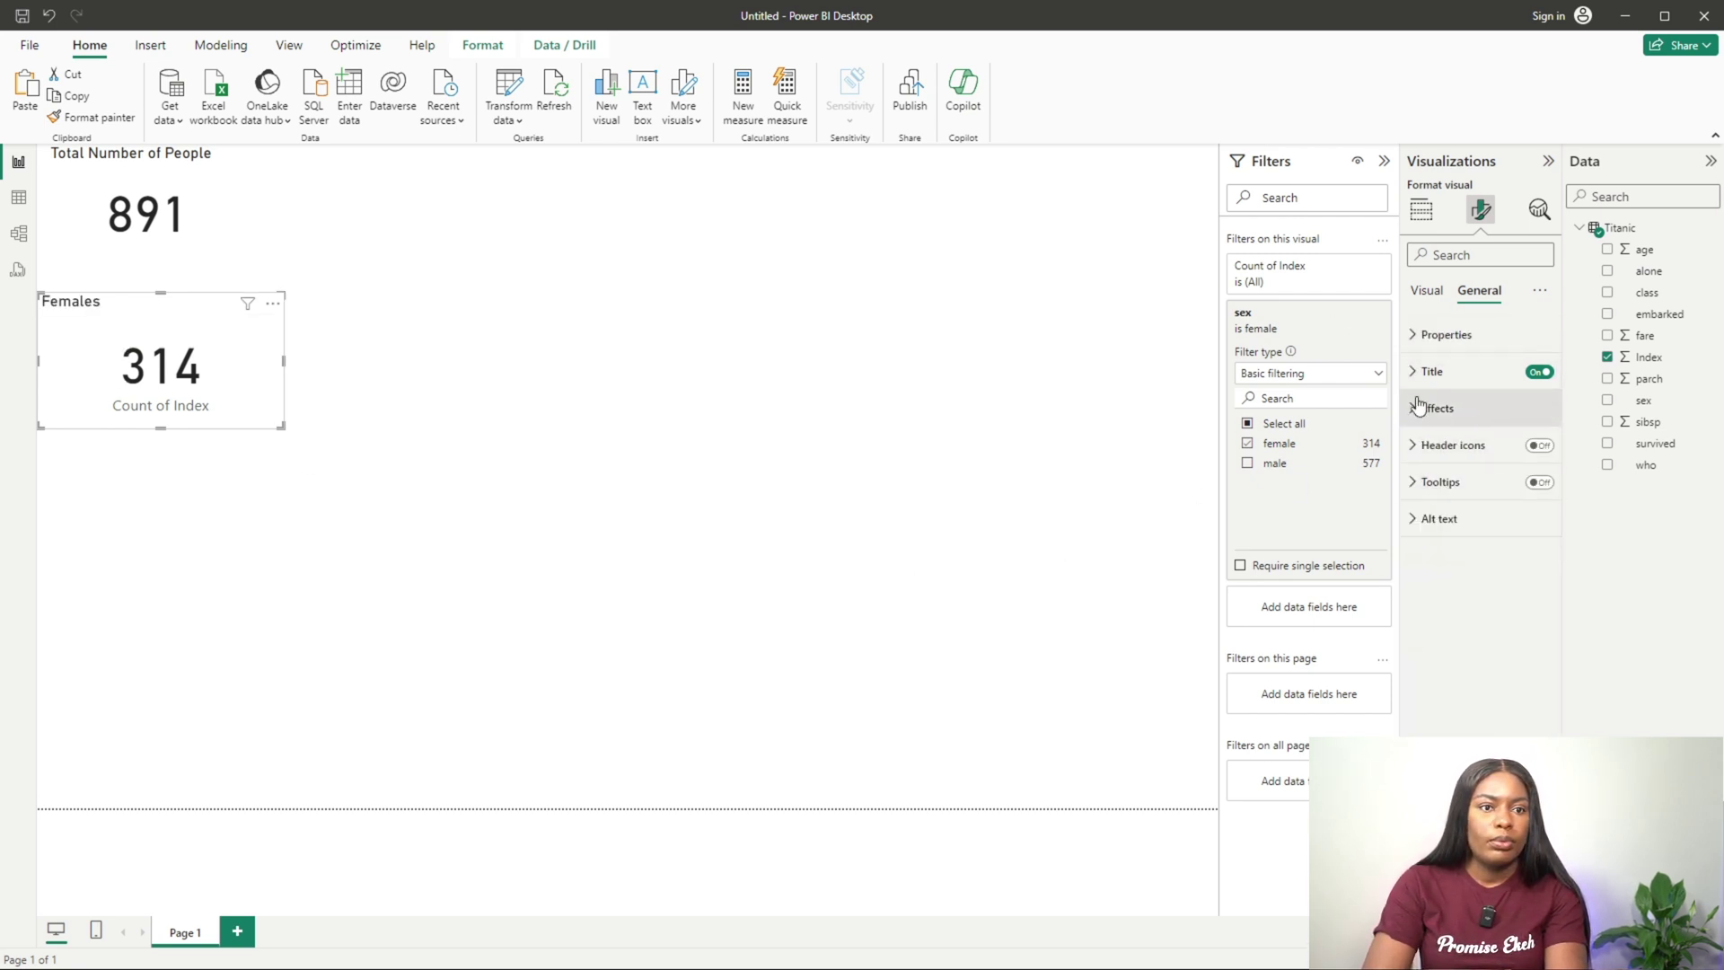
pyautogui.click(251, 418)
pyautogui.click(1480, 209)
pyautogui.click(1529, 374)
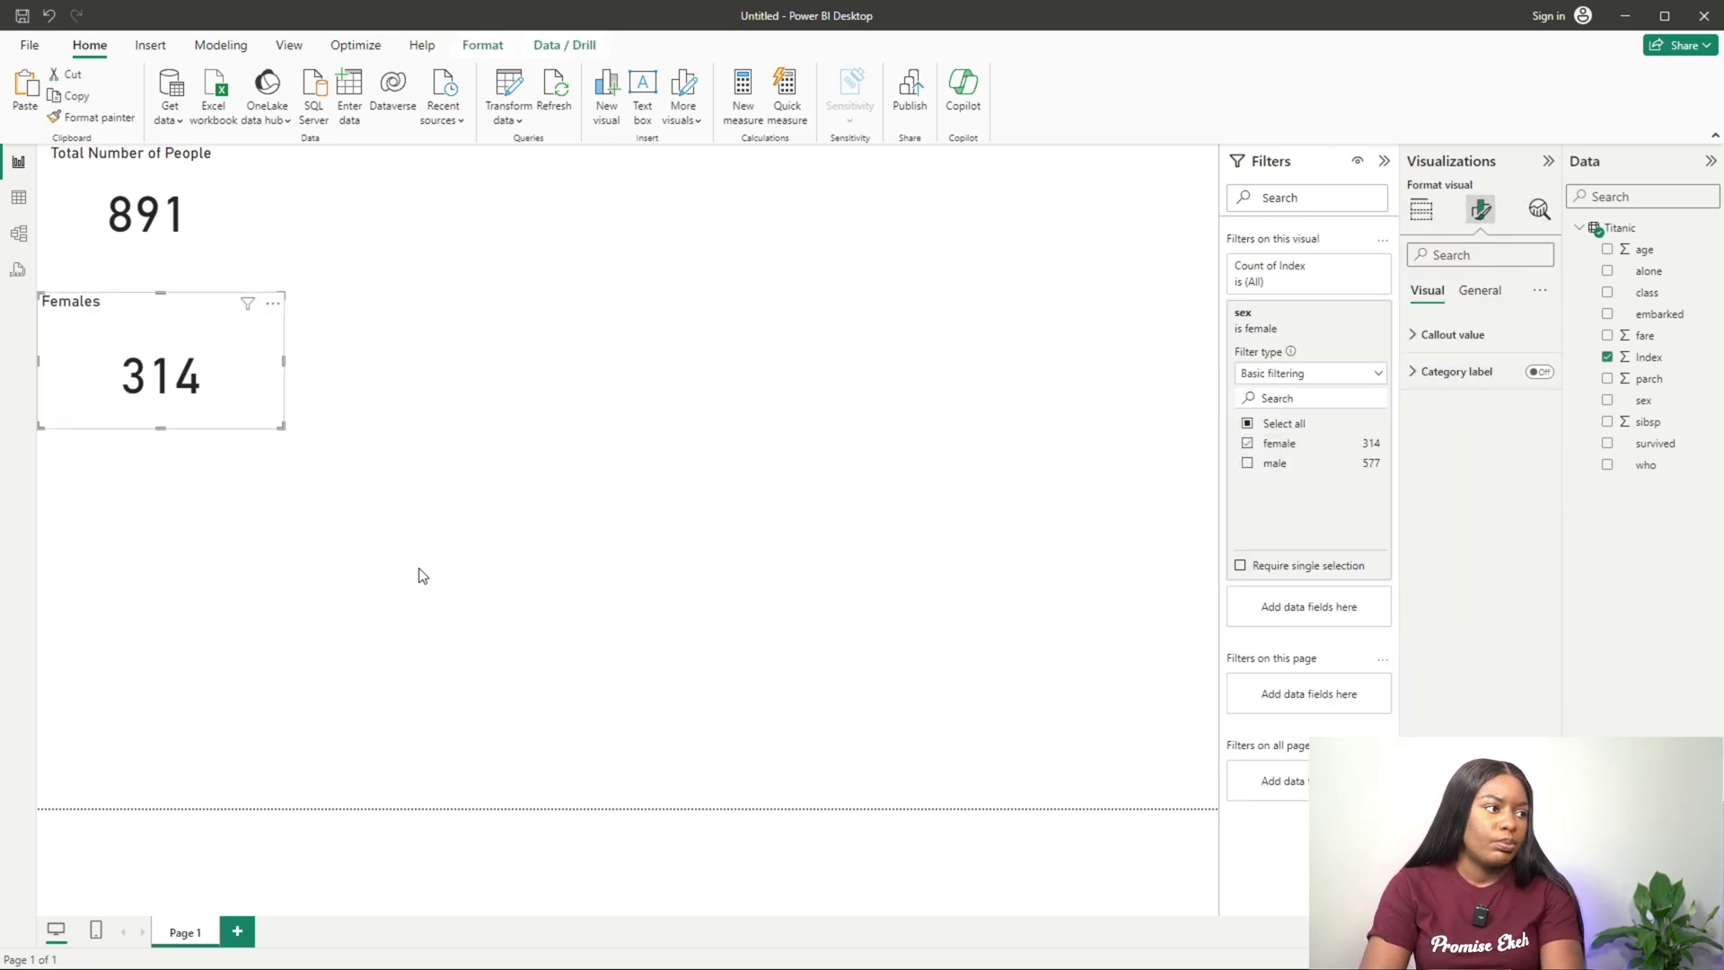
# Step: Shrink the Females card to fit its content and place a duplicate directly below it
pyautogui.click(419, 574)
pyautogui.click(240, 404)
pyautogui.moveTo(282, 427); pyautogui.dragTo(186, 386)
pyautogui.moveTo(110, 309); pyautogui.dragTo(110, 402)
# Step: Switch the duplicate card's sex filter to male only and title the card "Males"
pyautogui.click(1290, 325)
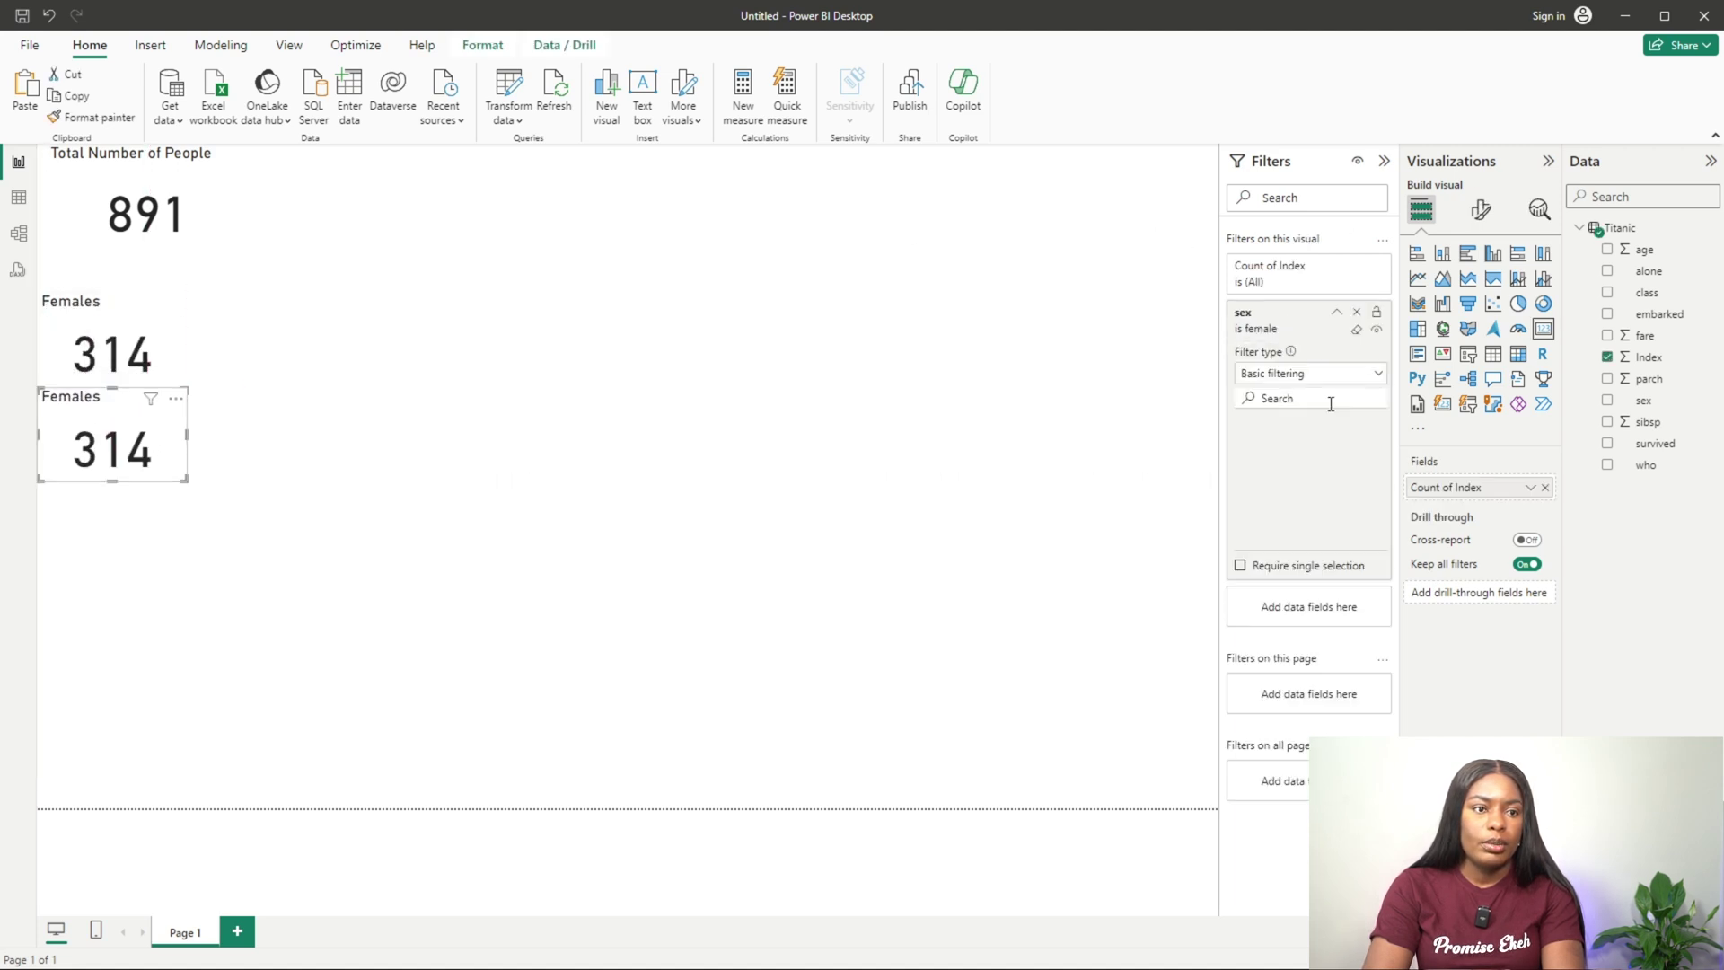
pyautogui.click(1255, 465)
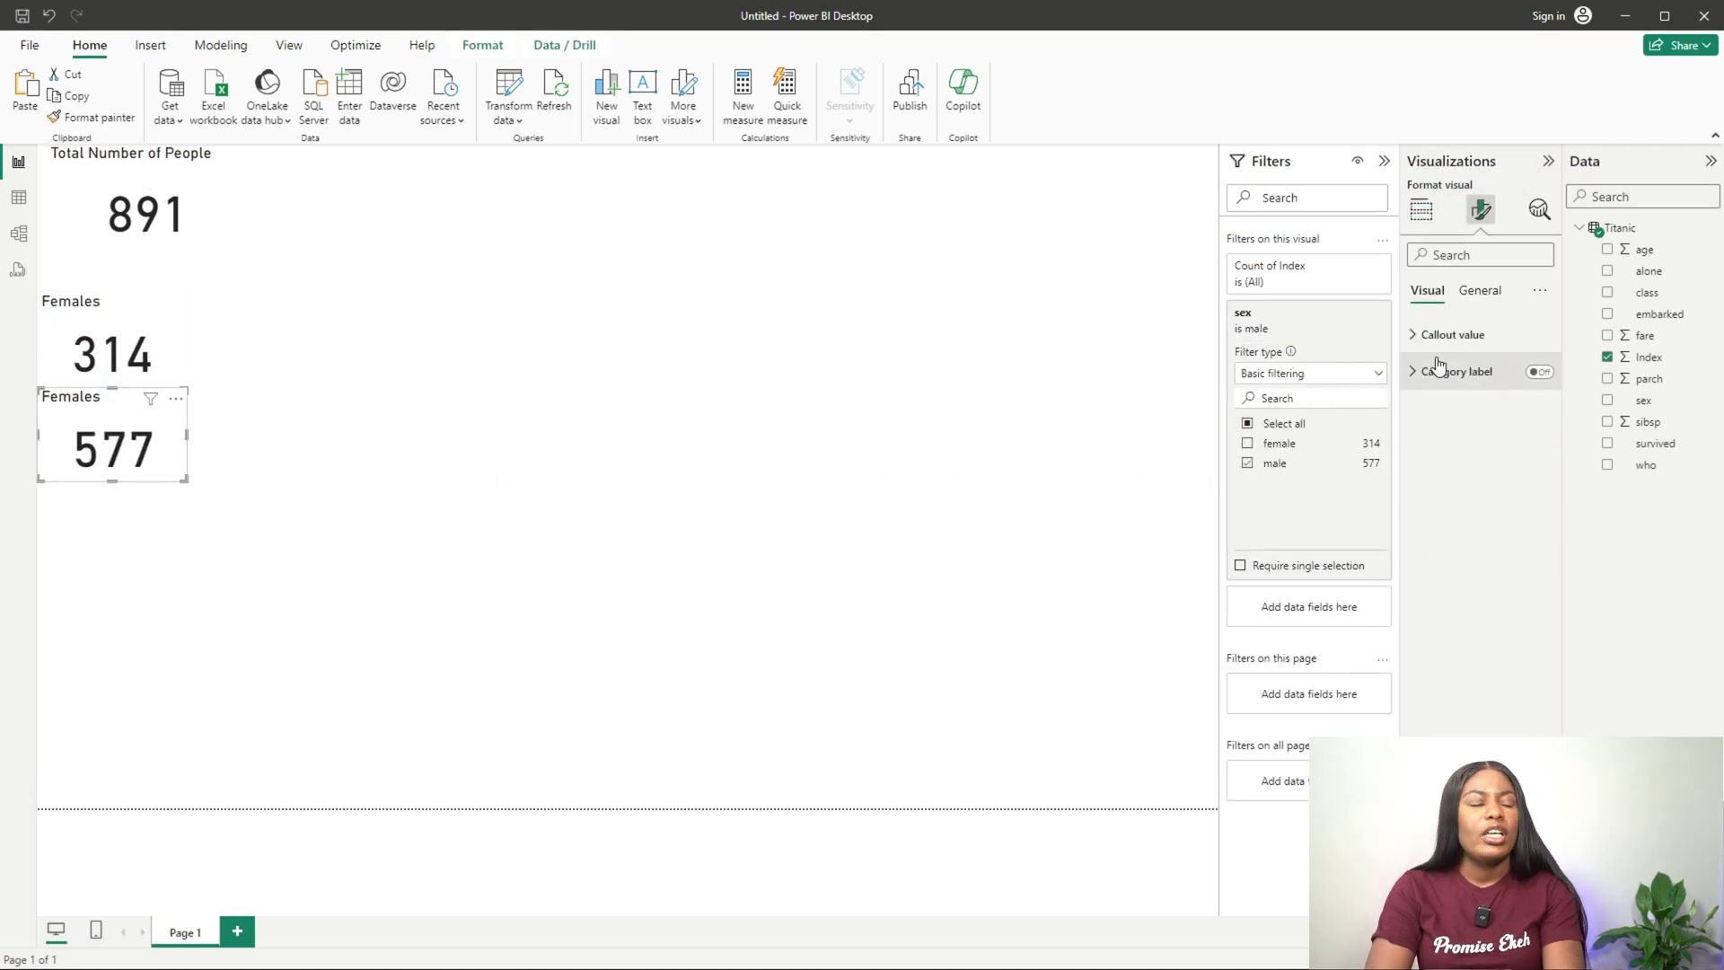
pyautogui.click(1479, 290)
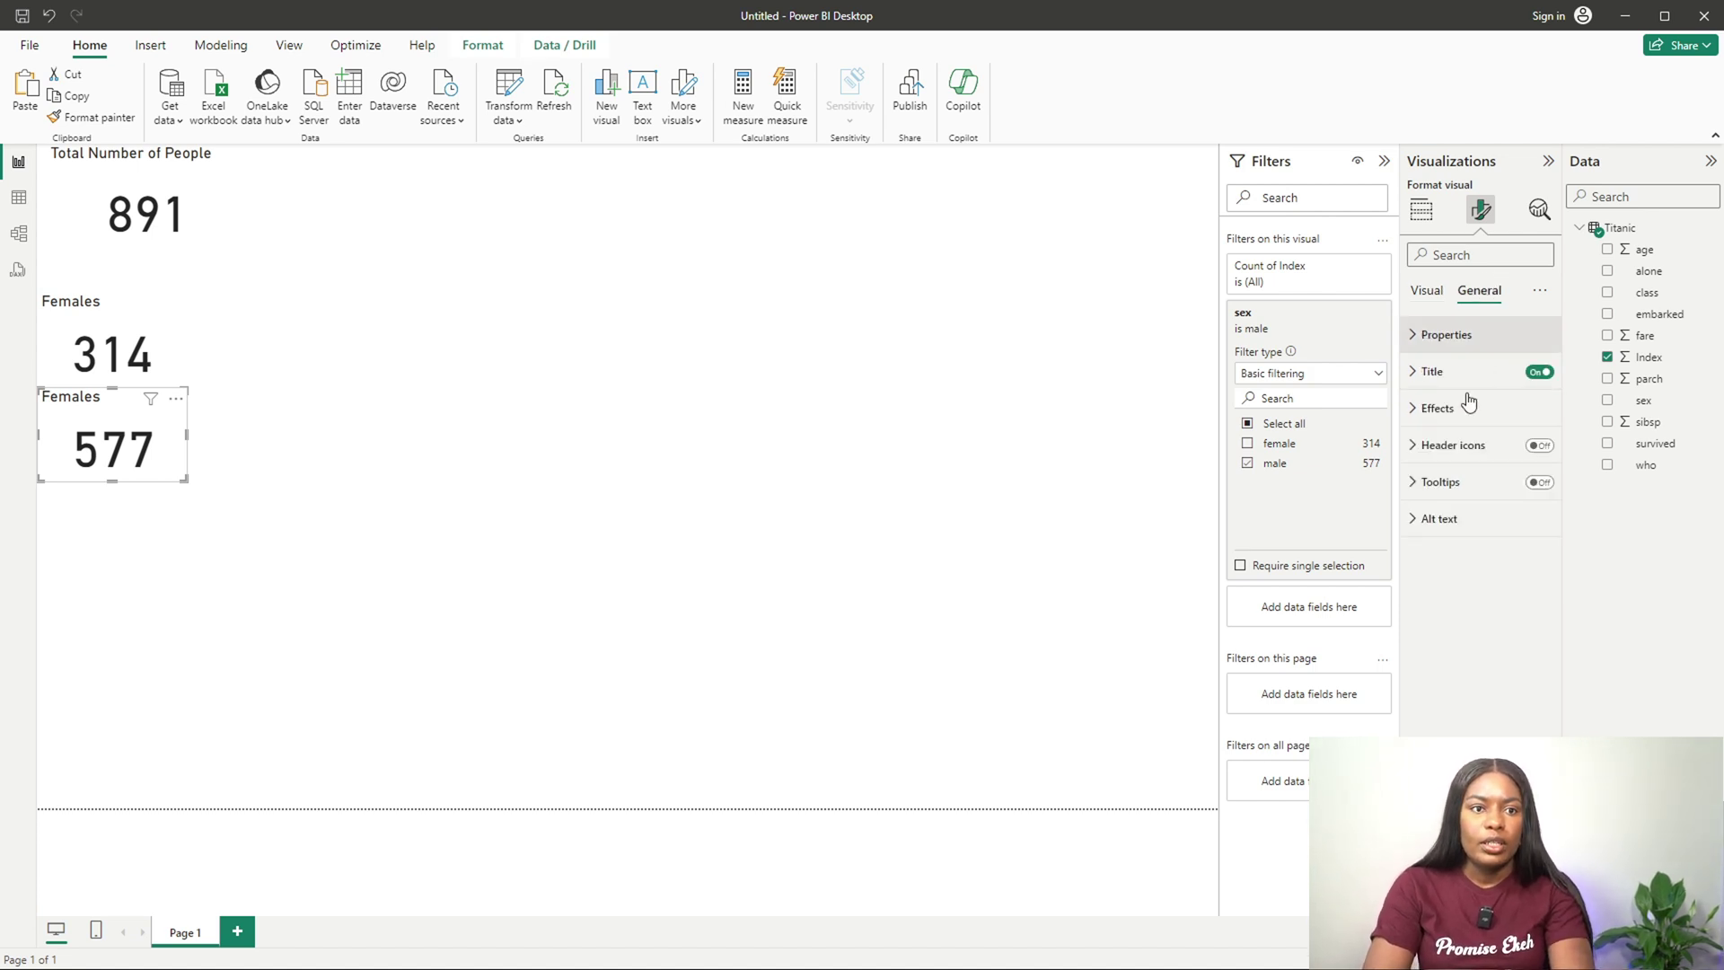
pyautogui.click(1420, 375)
pyautogui.click(1440, 463)
pyautogui.write('Males')
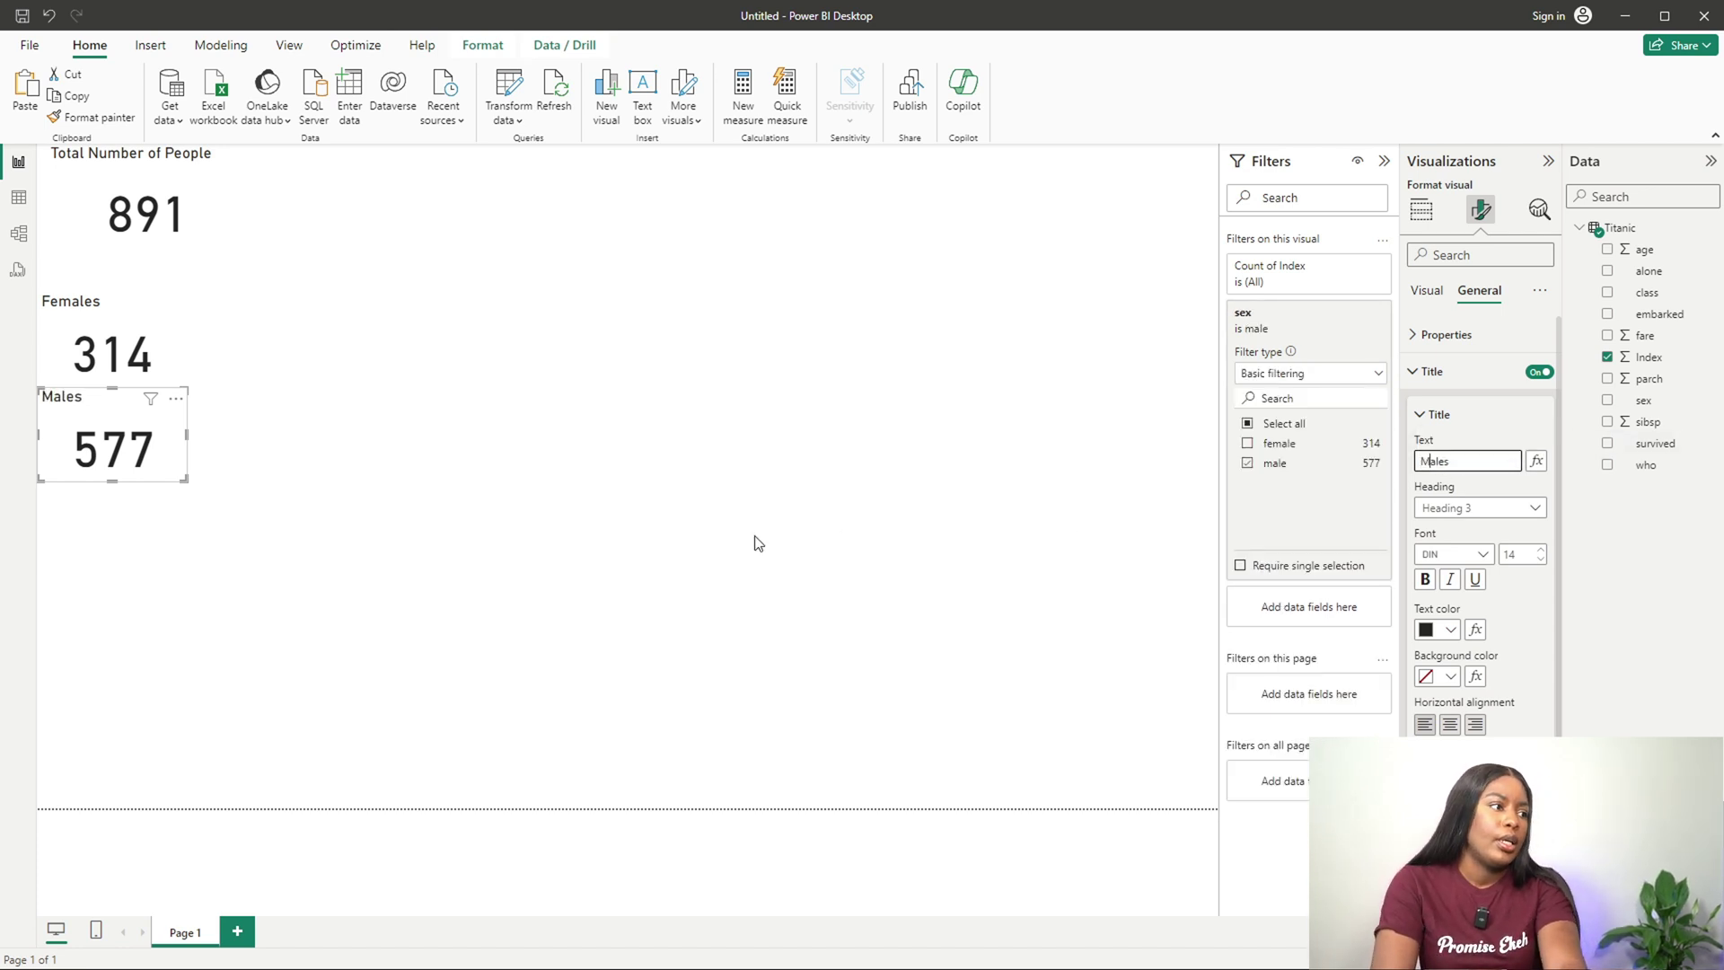
pyautogui.click(754, 542)
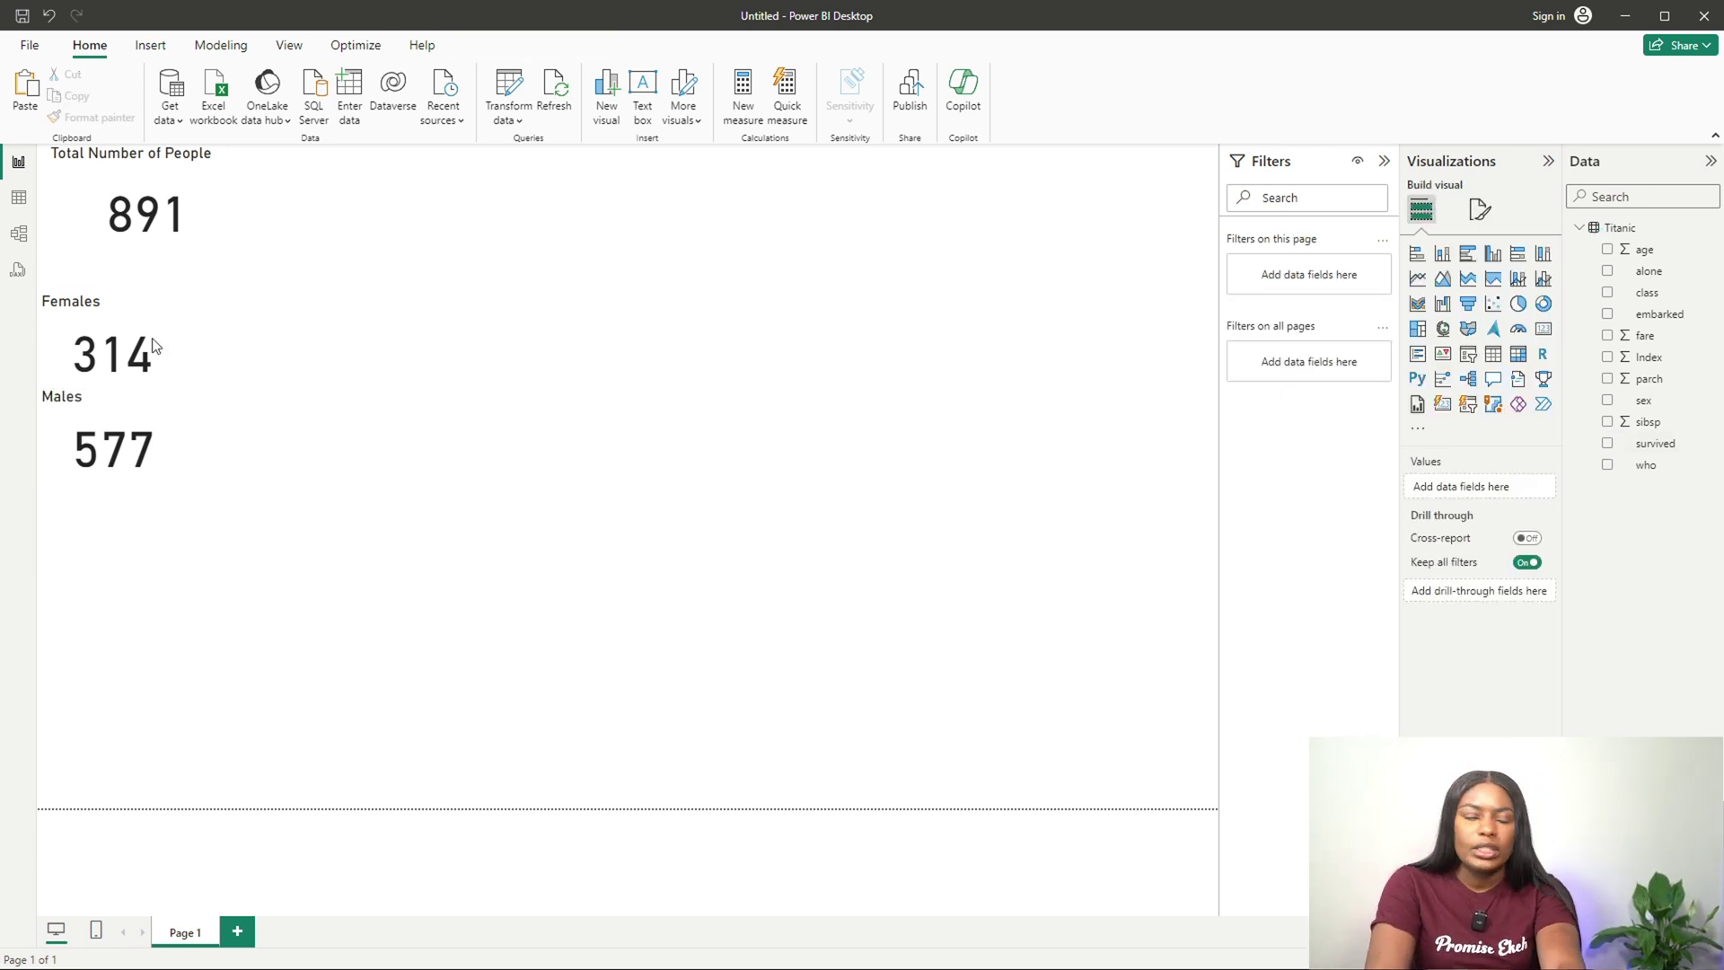
# Step: Add a new card showing the count of Index, filtered to survived Yes
pyautogui.click(1543, 337)
pyautogui.click(1607, 356)
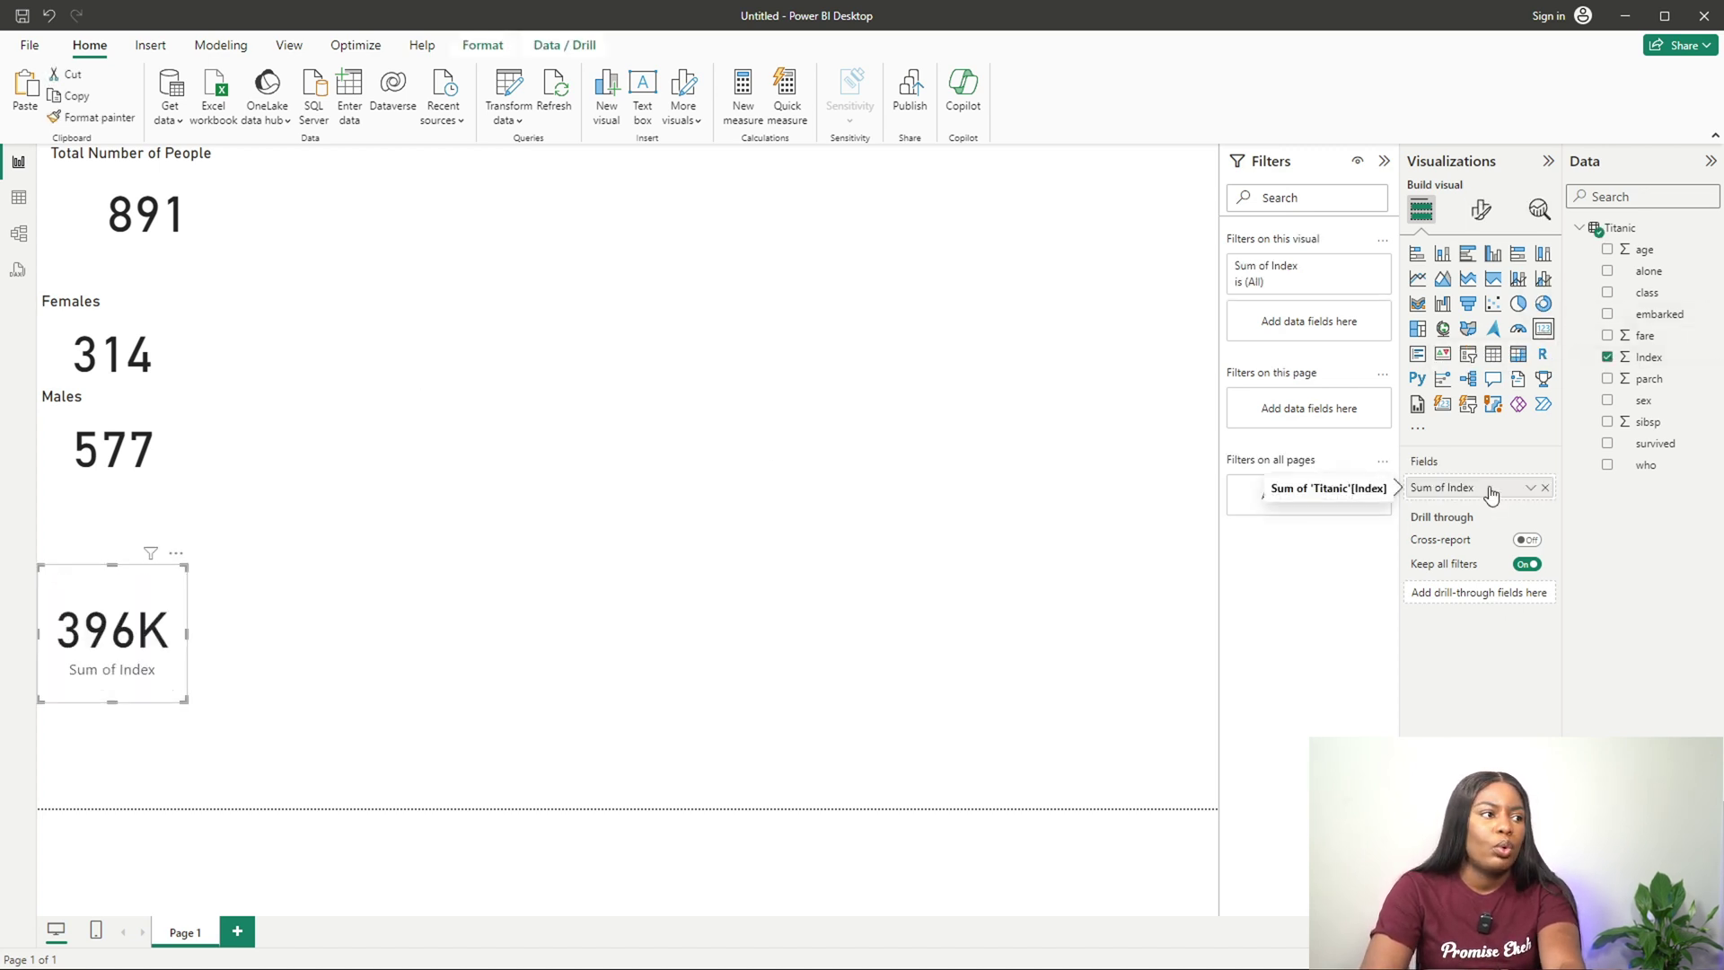
pyautogui.click(1530, 486)
pyautogui.click(1623, 643)
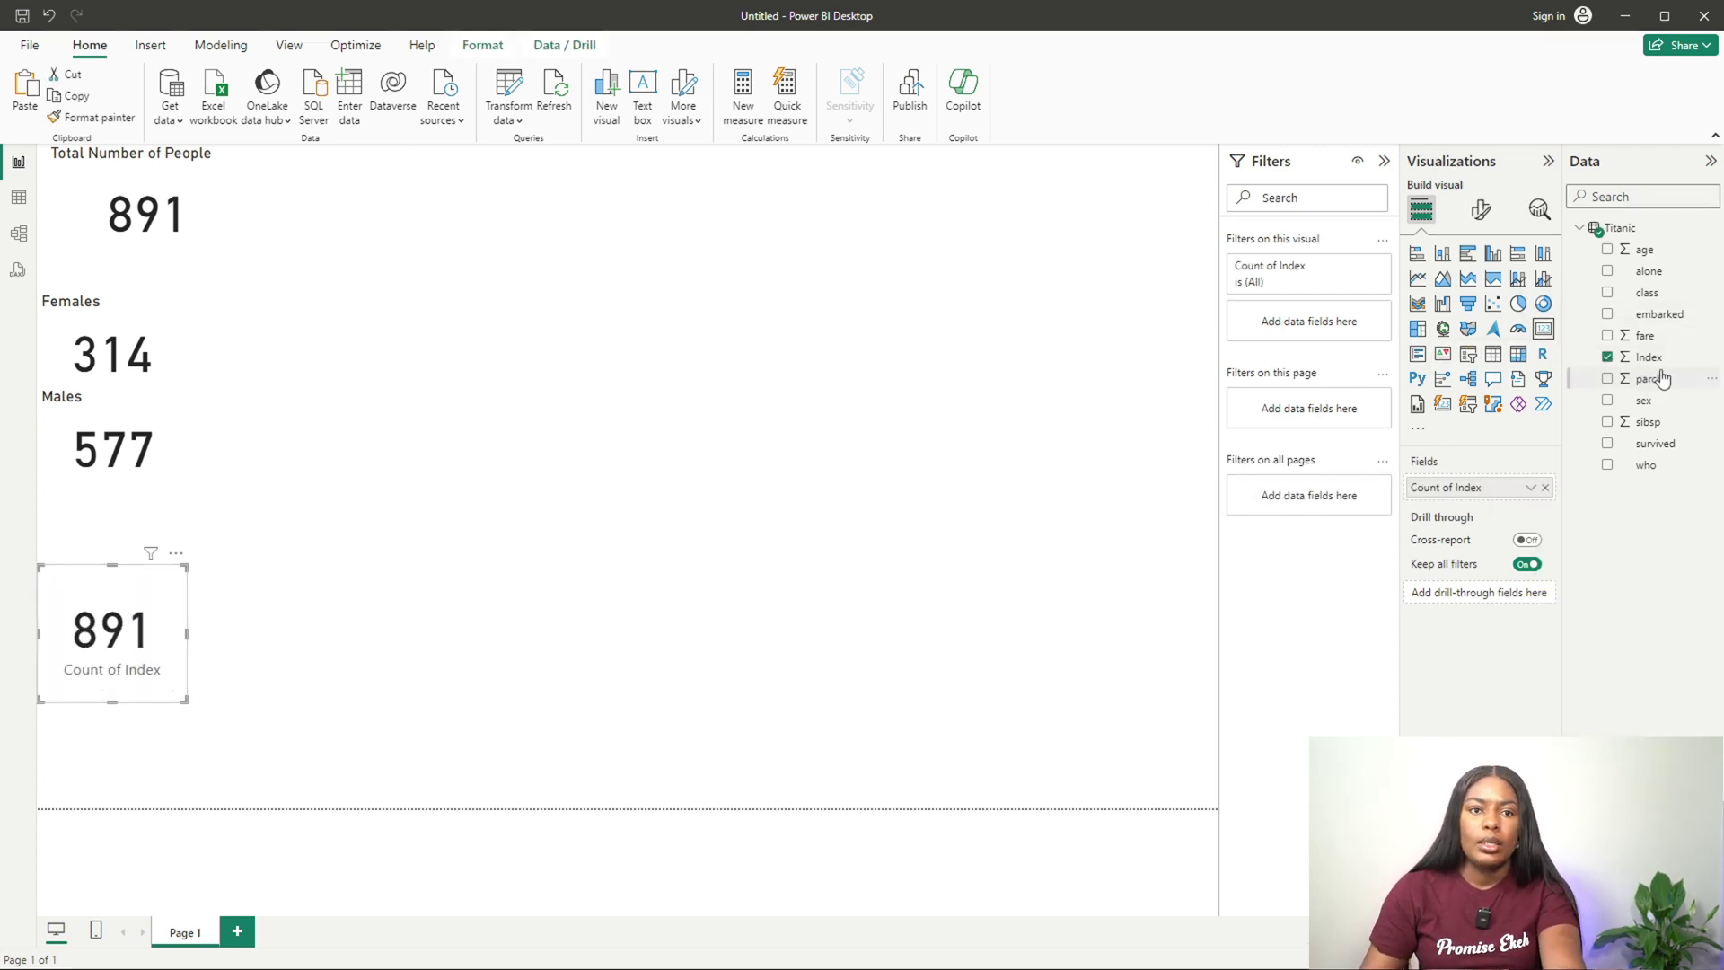
pyautogui.moveTo(1652, 446); pyautogui.dragTo(1331, 335)
pyautogui.click(1247, 463)
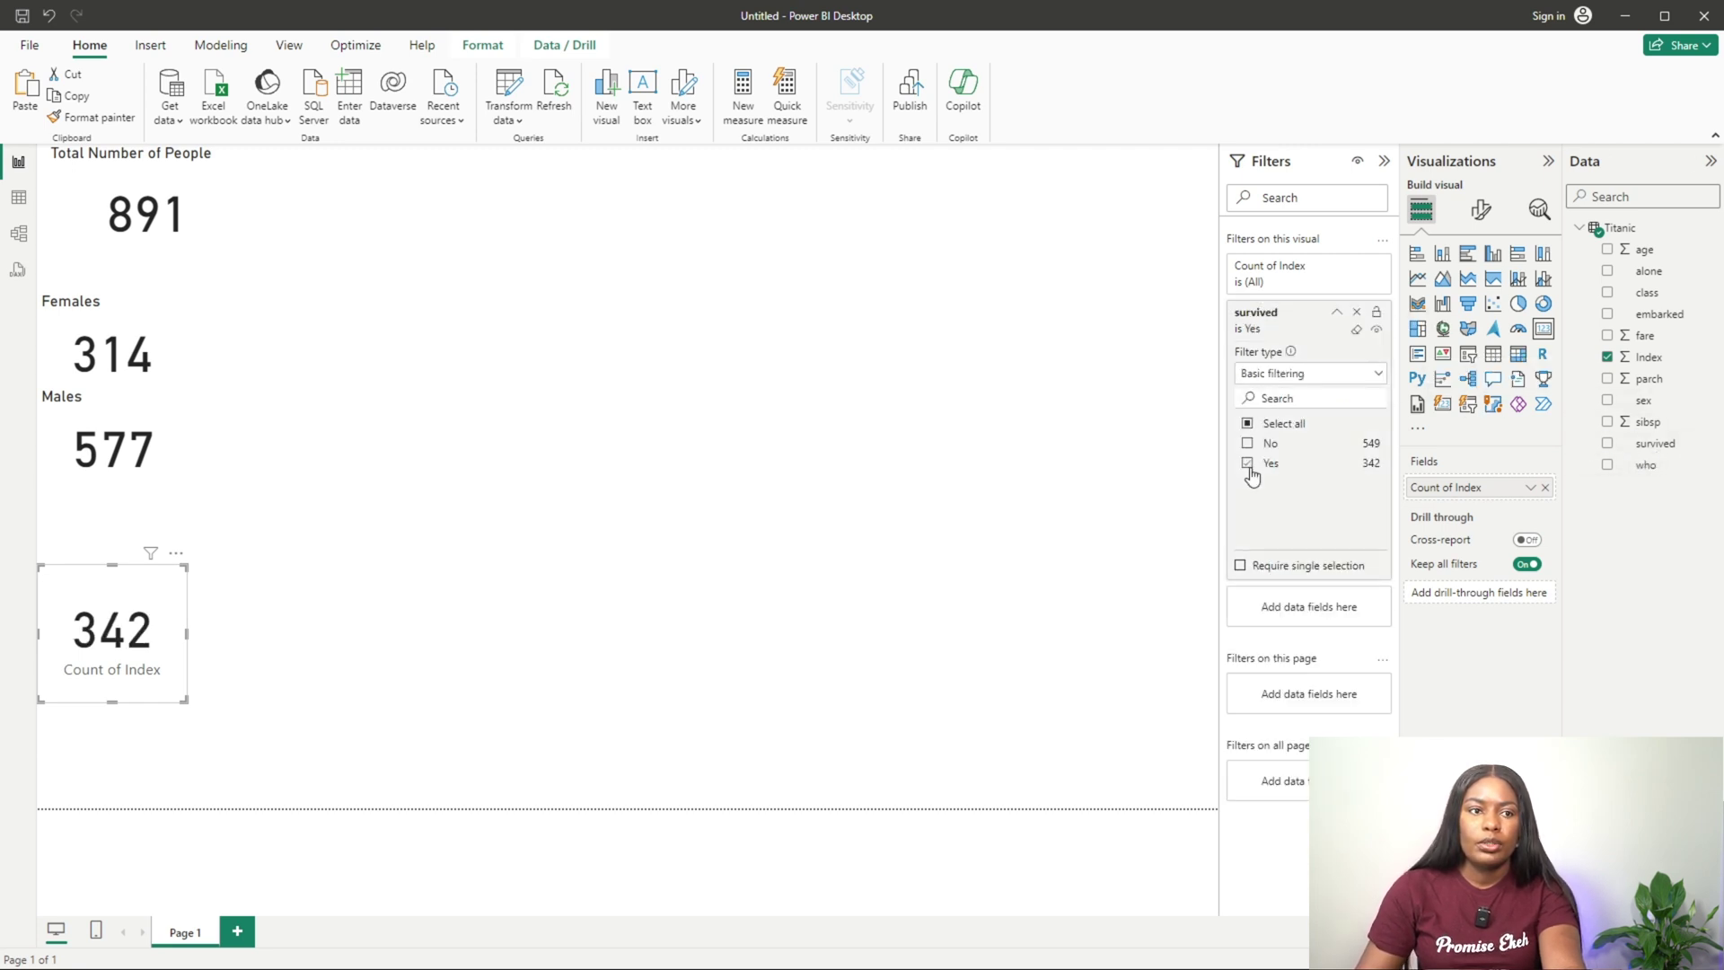
# Step: Hide the new card's category label and give the card the title "Survivals"
pyautogui.click(1481, 209)
pyautogui.click(1479, 292)
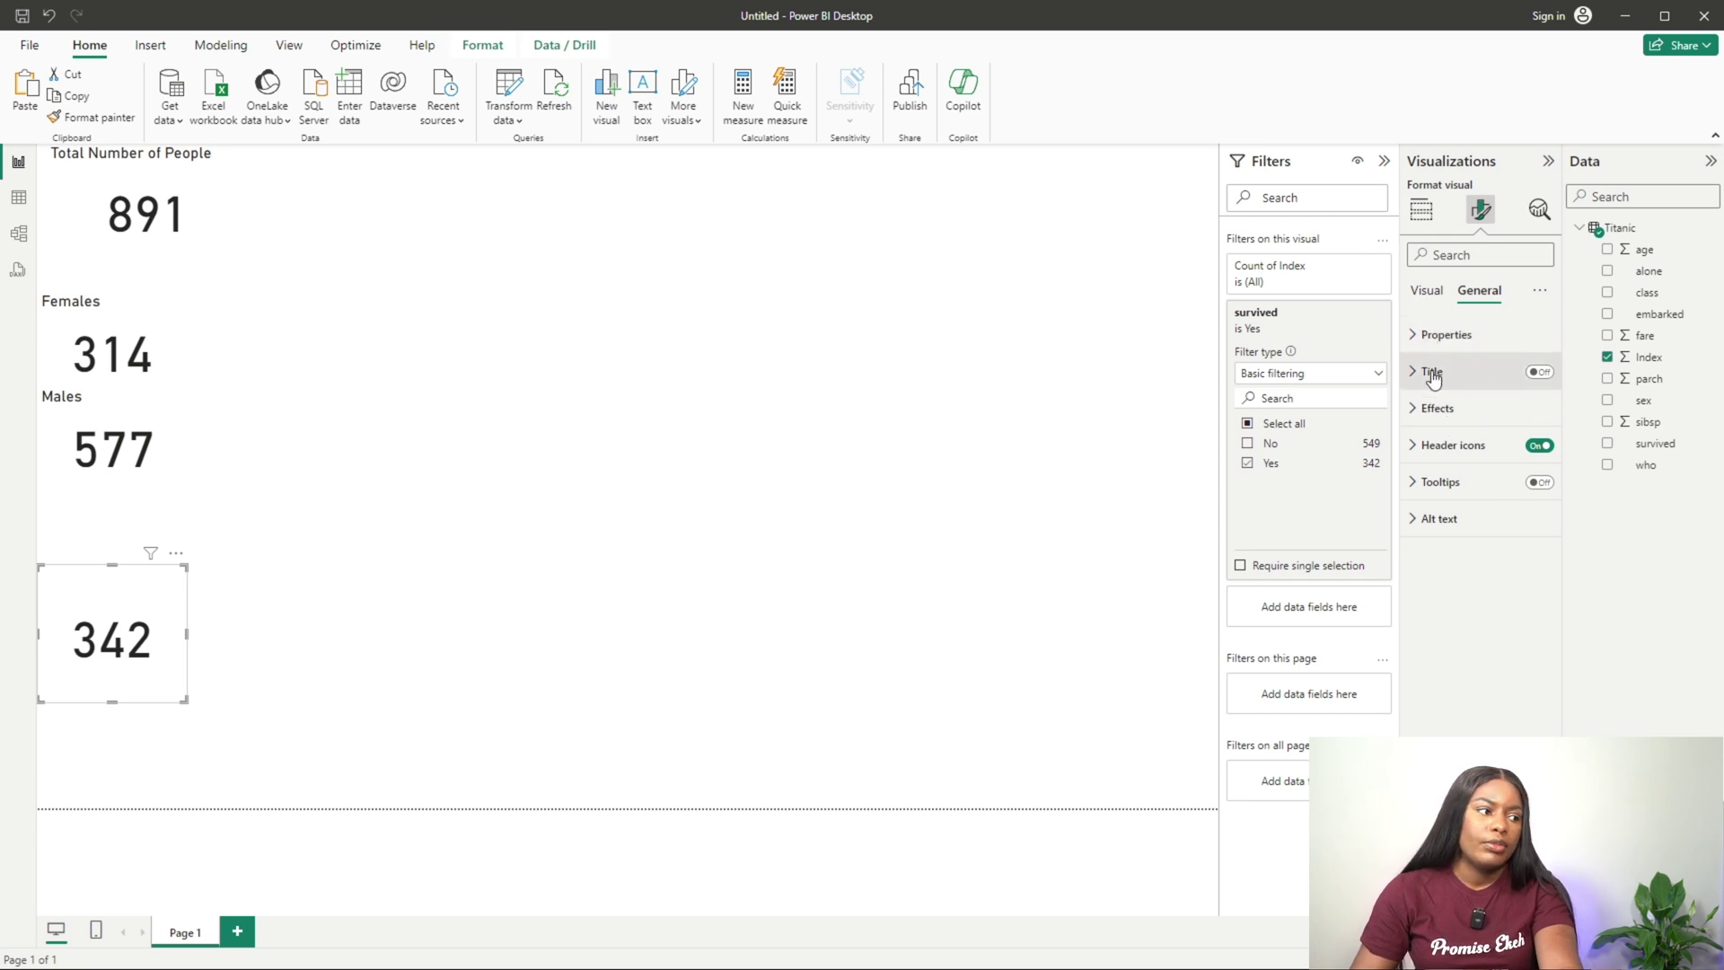
pyautogui.click(1539, 371)
pyautogui.click(1505, 381)
pyautogui.click(1487, 458)
pyautogui.write('Sur')
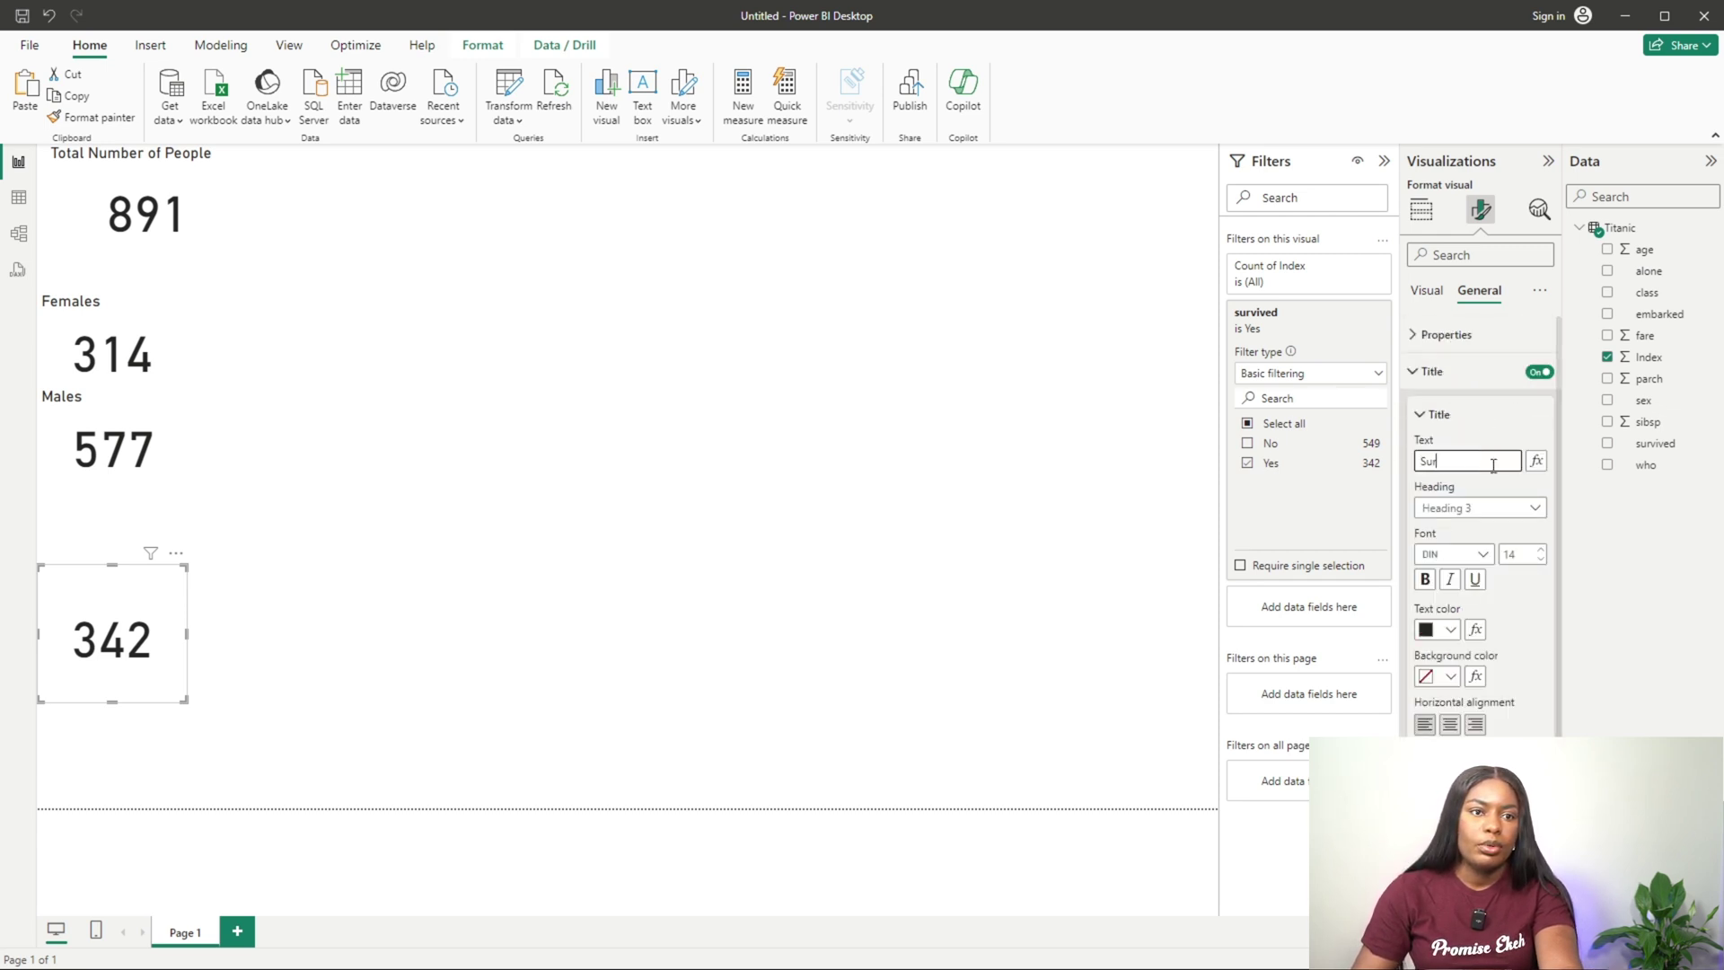
pyautogui.write('vivals')
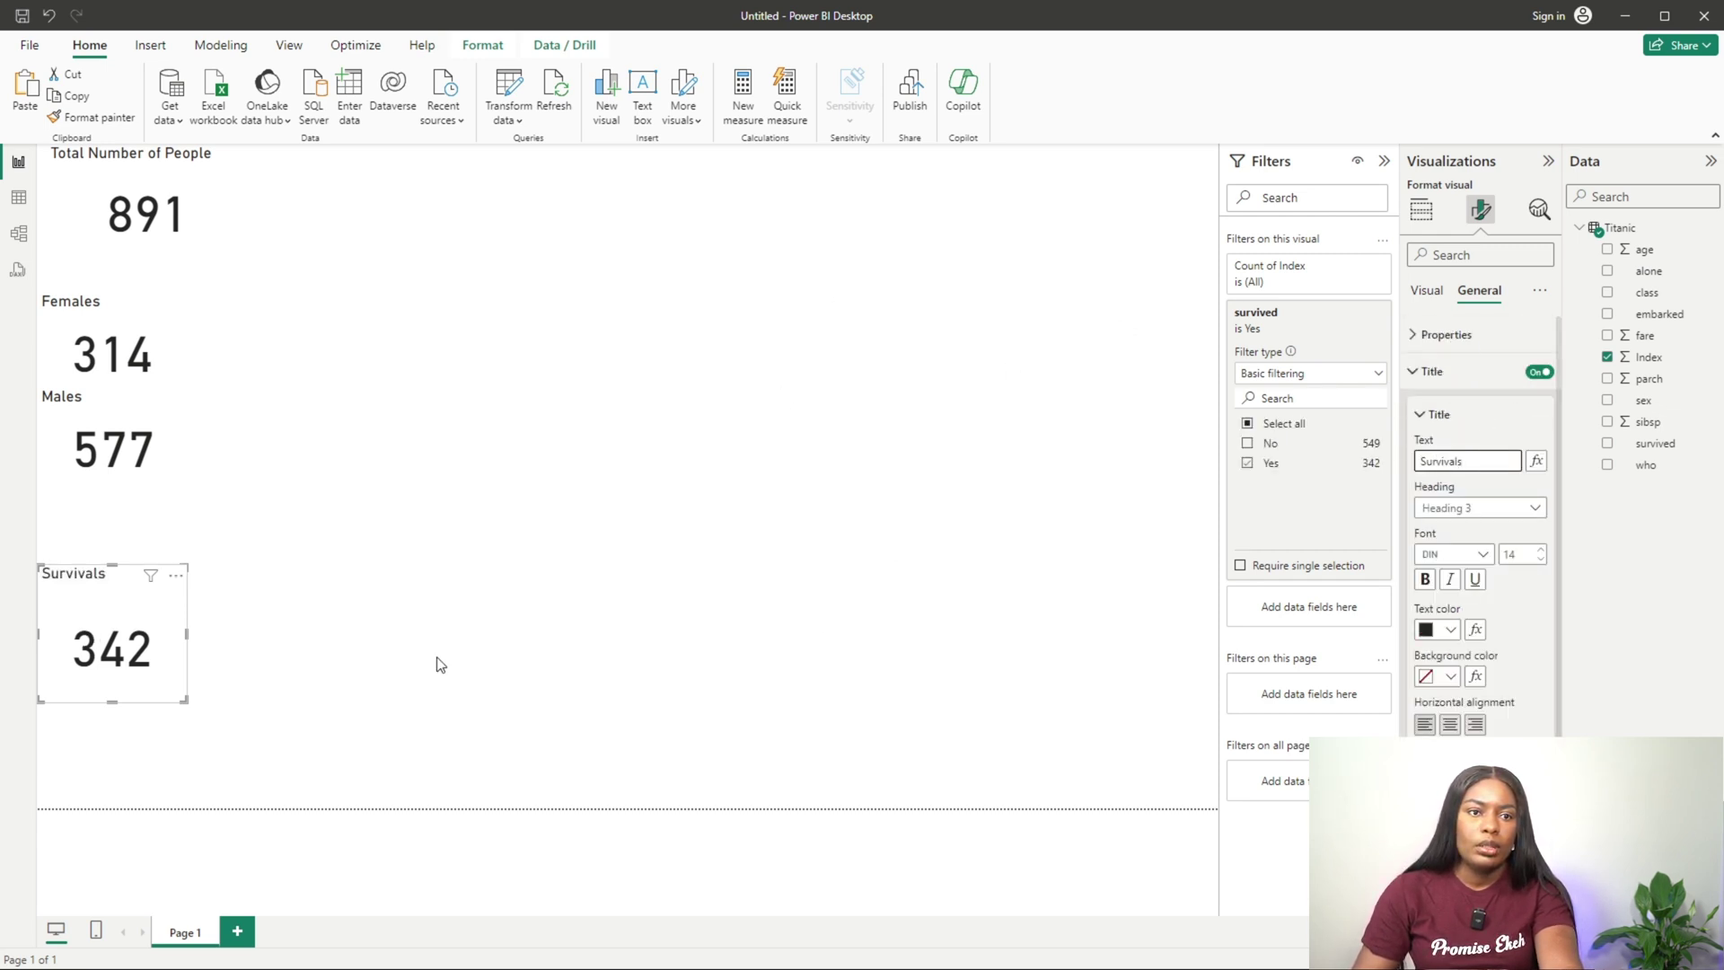
# Step: Shrink the Survivals card, position it beneath the Males card, and place a duplicate directly below it
pyautogui.moveTo(184, 701); pyautogui.dragTo(177, 651)
pyautogui.moveTo(118, 582); pyautogui.dragTo(146, 627)
pyautogui.hotkey('ctrl', 'c')
pyautogui.hotkey('ctrl', 'v')
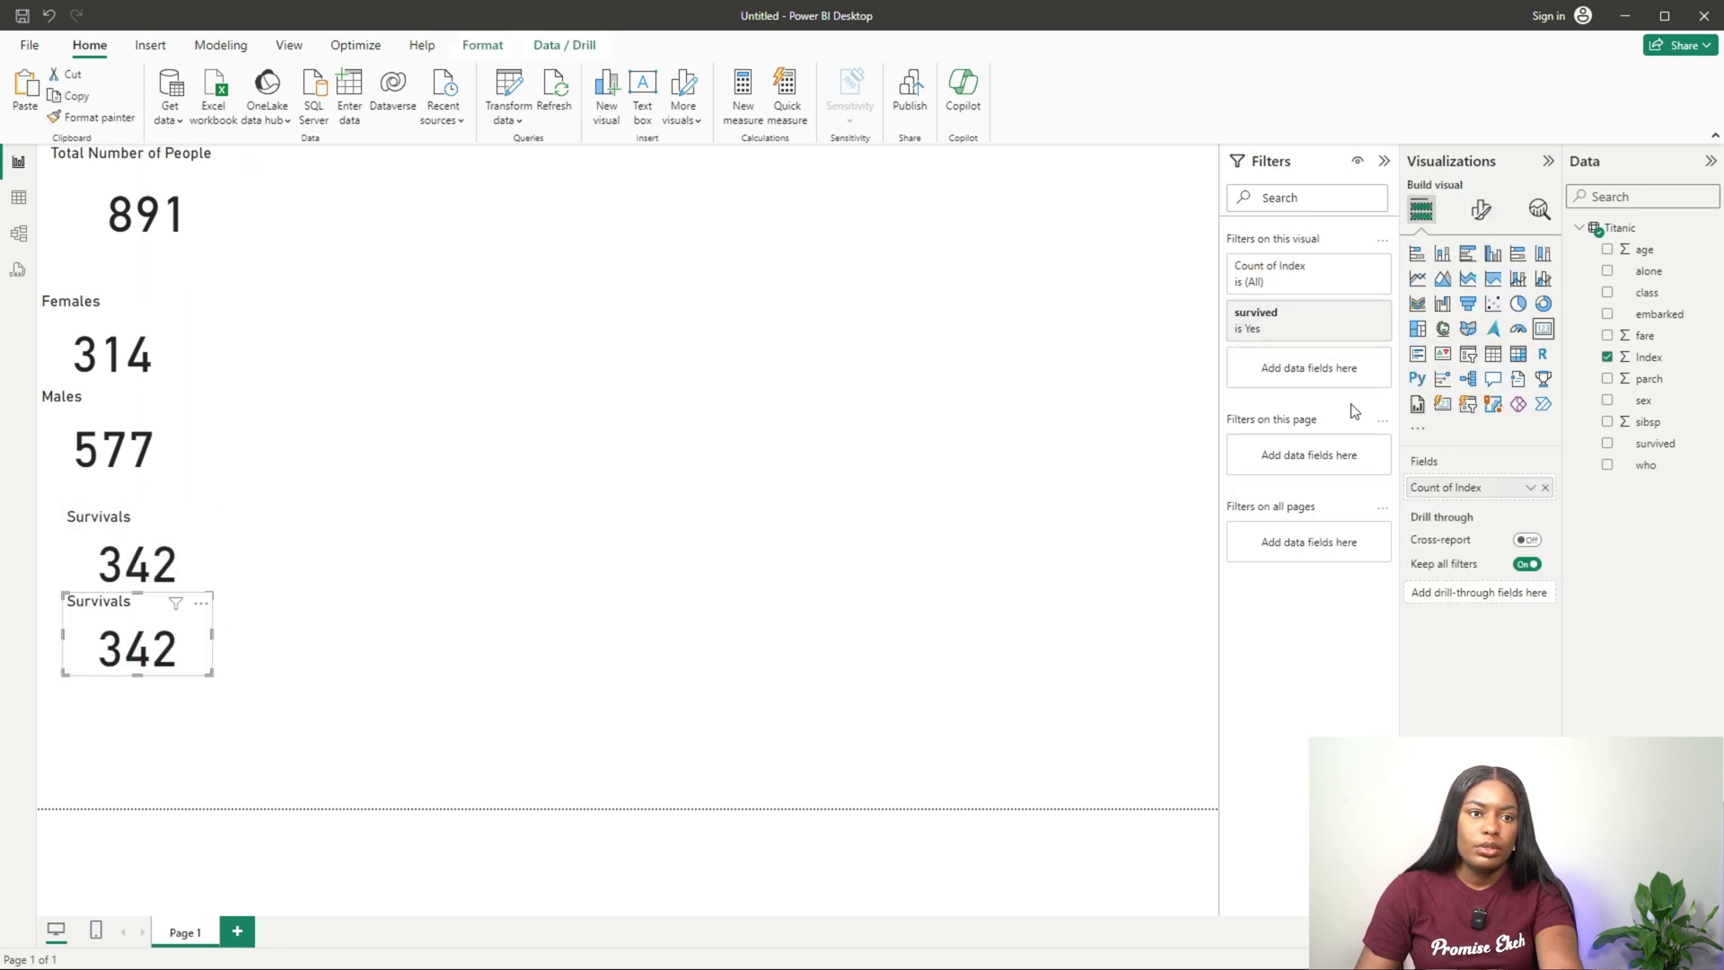
# Step: Retitle the duplicated Survivals card "Non-Survivals" and switch its survived filter to No only
pyautogui.click(1480, 209)
pyautogui.click(1478, 290)
pyautogui.click(1437, 371)
pyautogui.click(1434, 462)
pyautogui.write('Non-')
pyautogui.click(1274, 320)
pyautogui.click(1247, 443)
pyautogui.click(1247, 462)
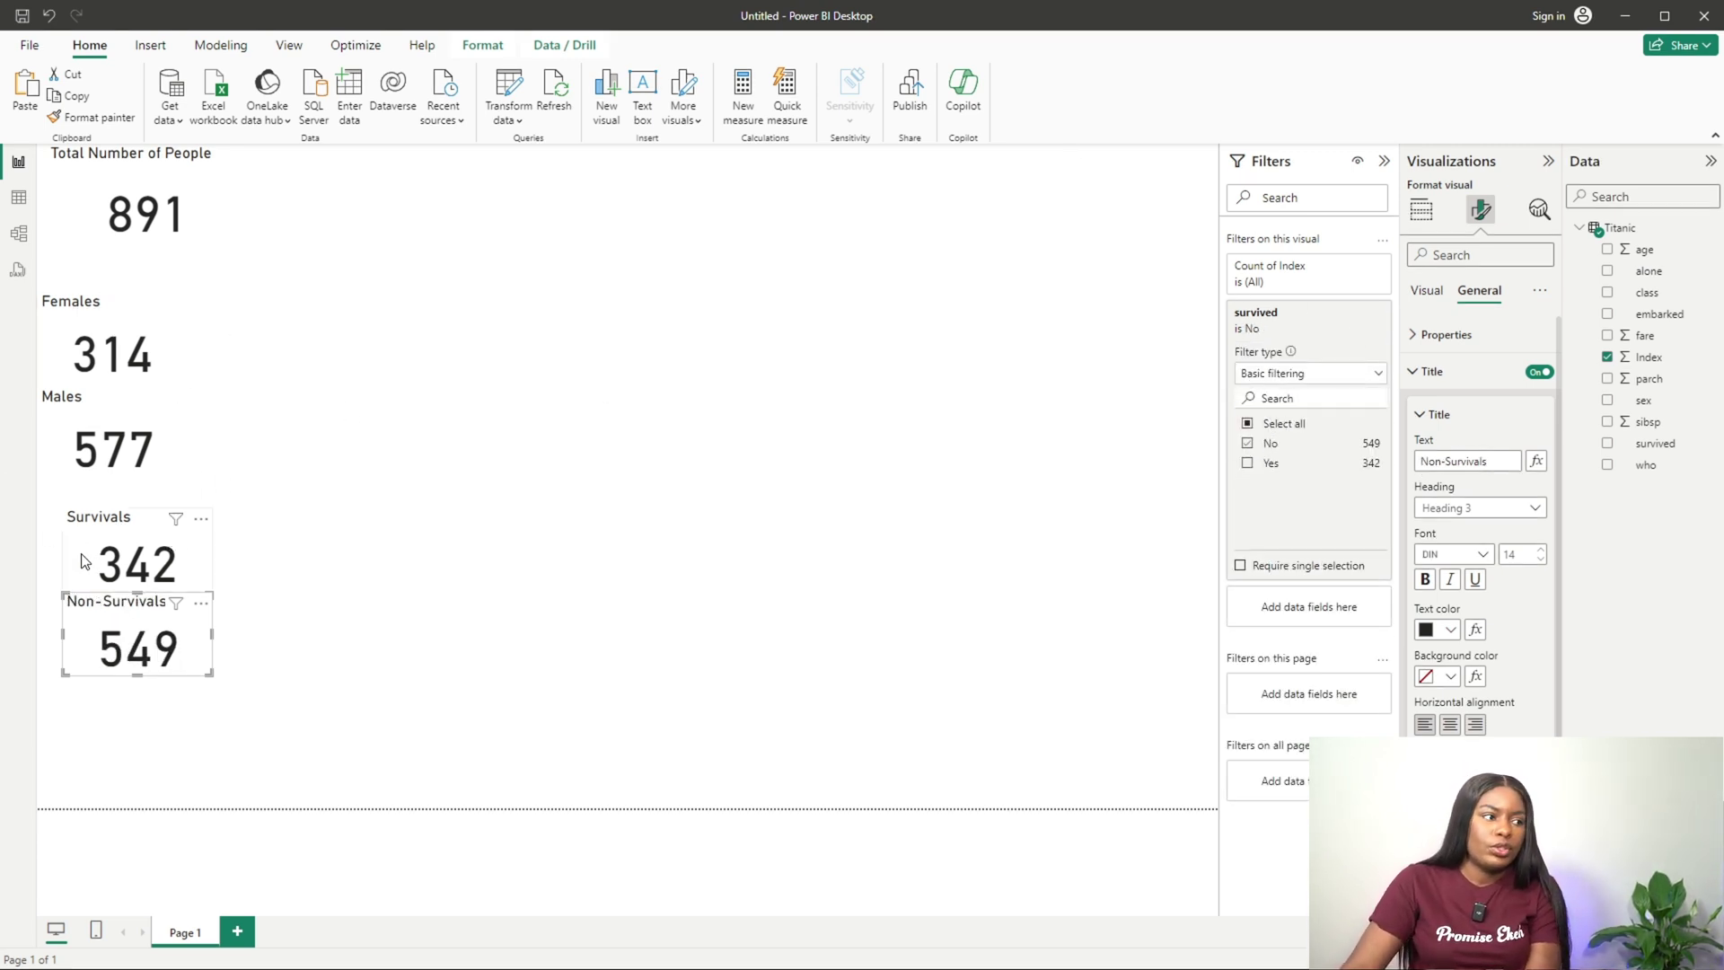
# Step: Add a pie chart beside the cards with sex as legend and the sum of Index as values, and enlarge it
pyautogui.click(341, 271)
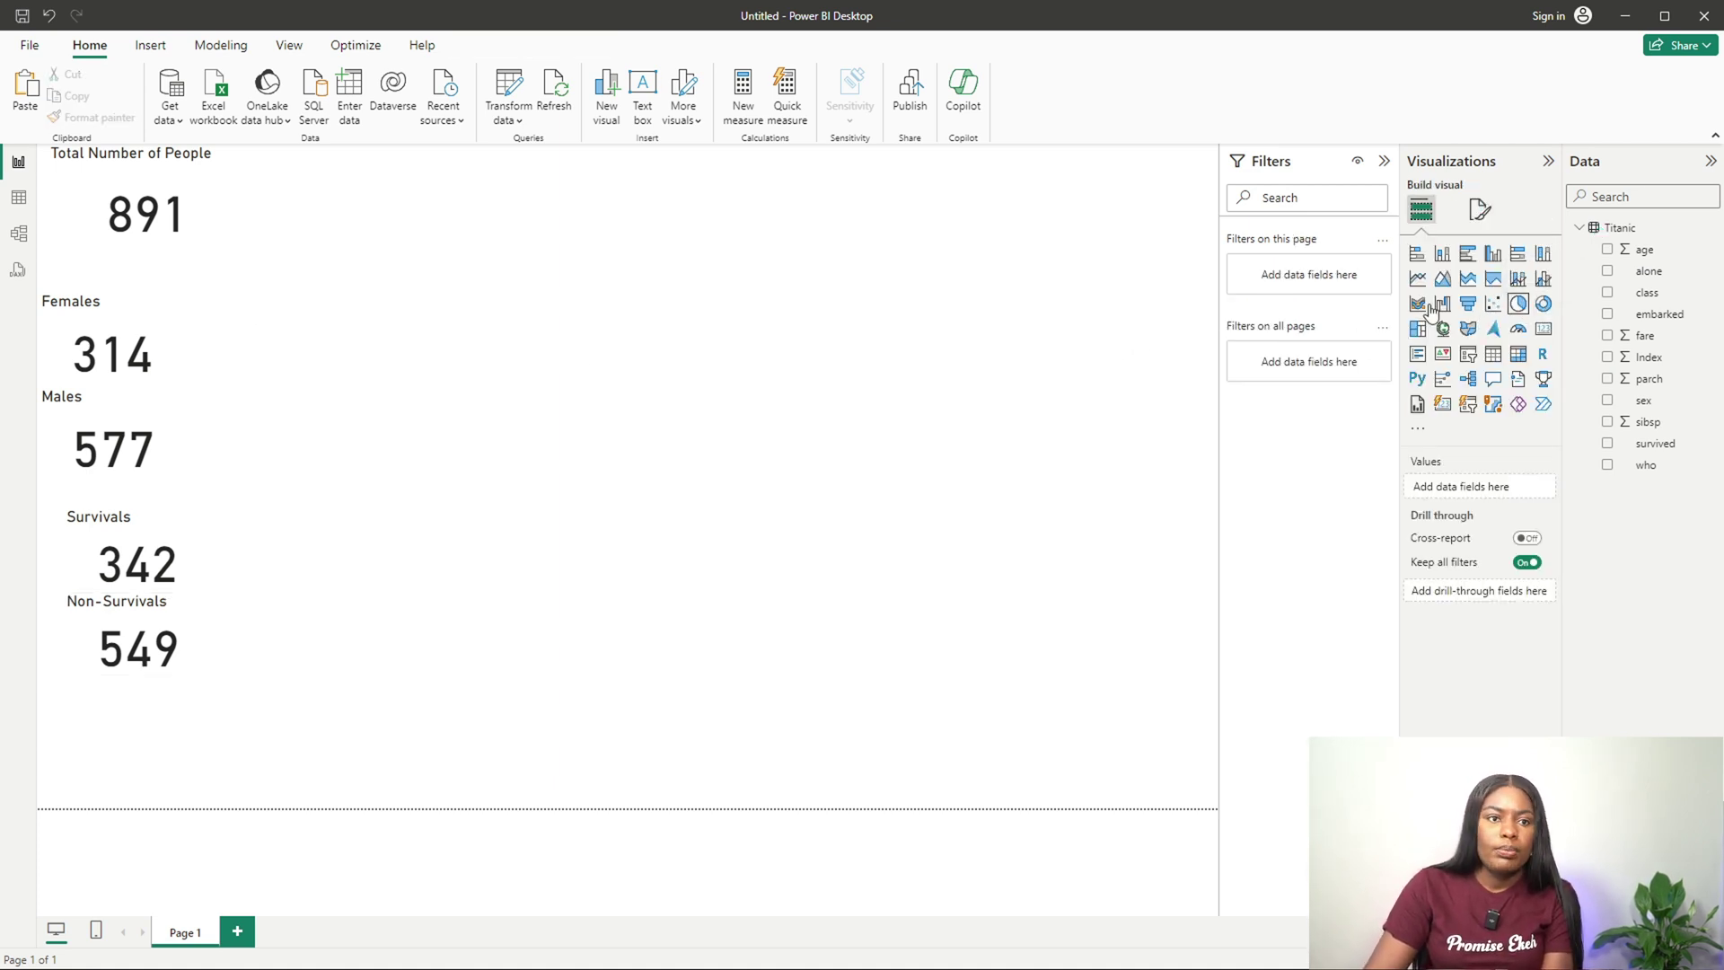
pyautogui.moveTo(423, 410); pyautogui.dragTo(519, 493)
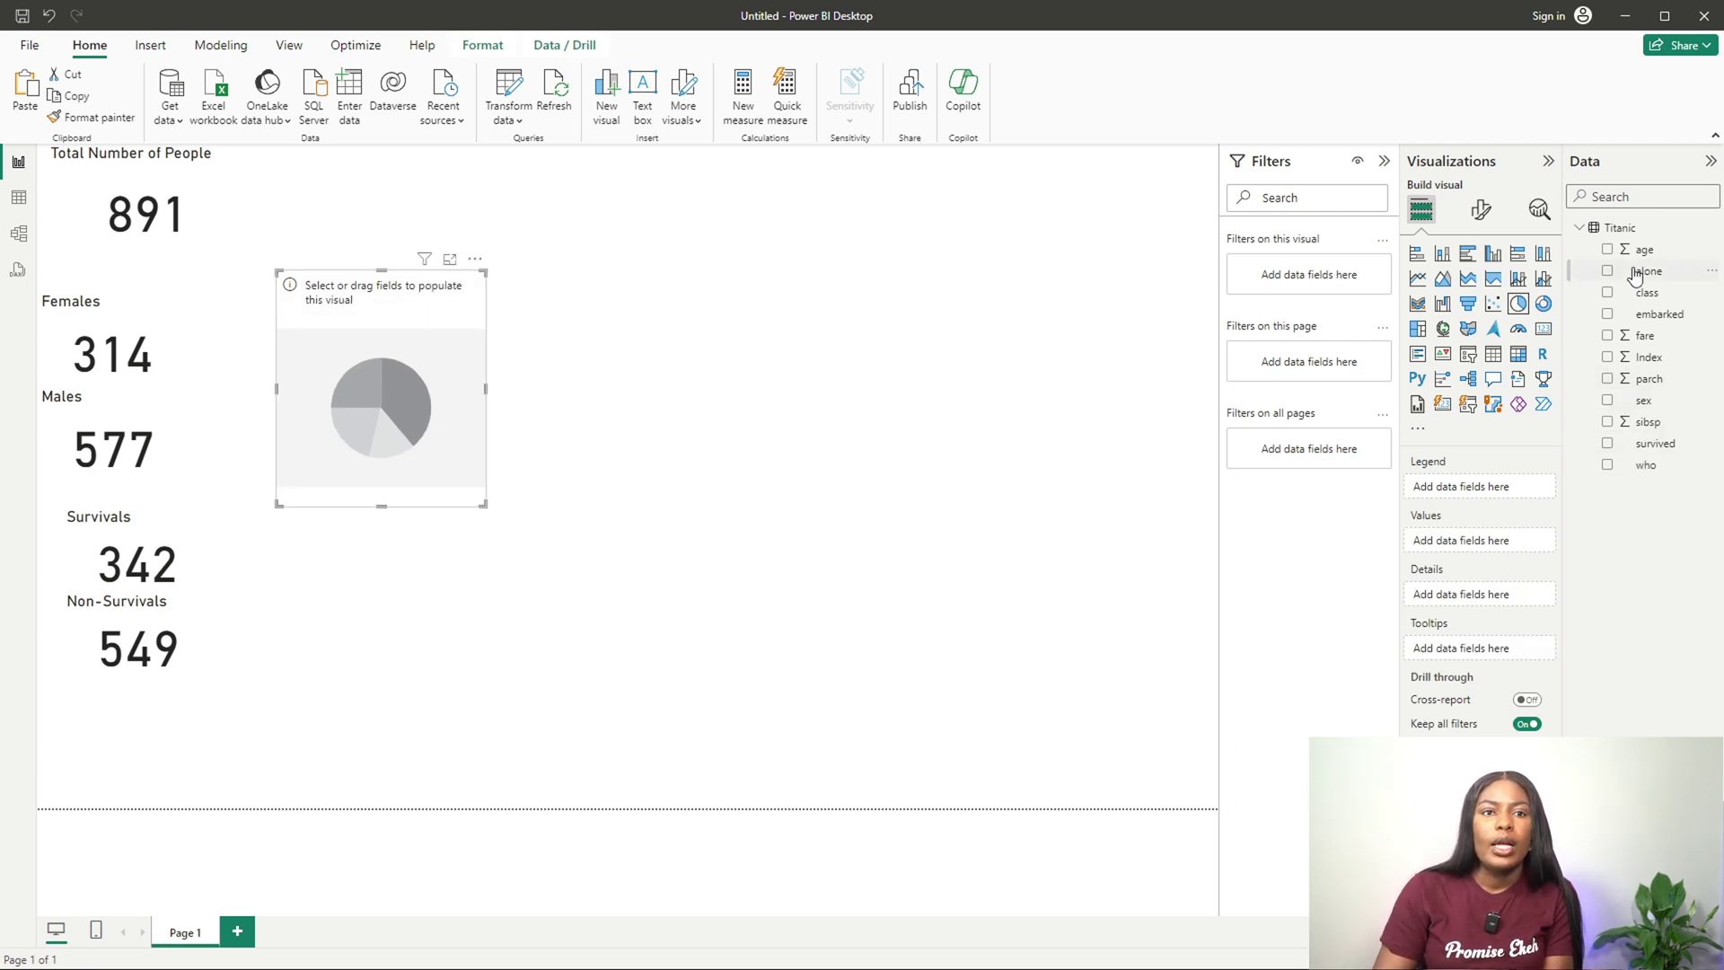
pyautogui.click(1608, 403)
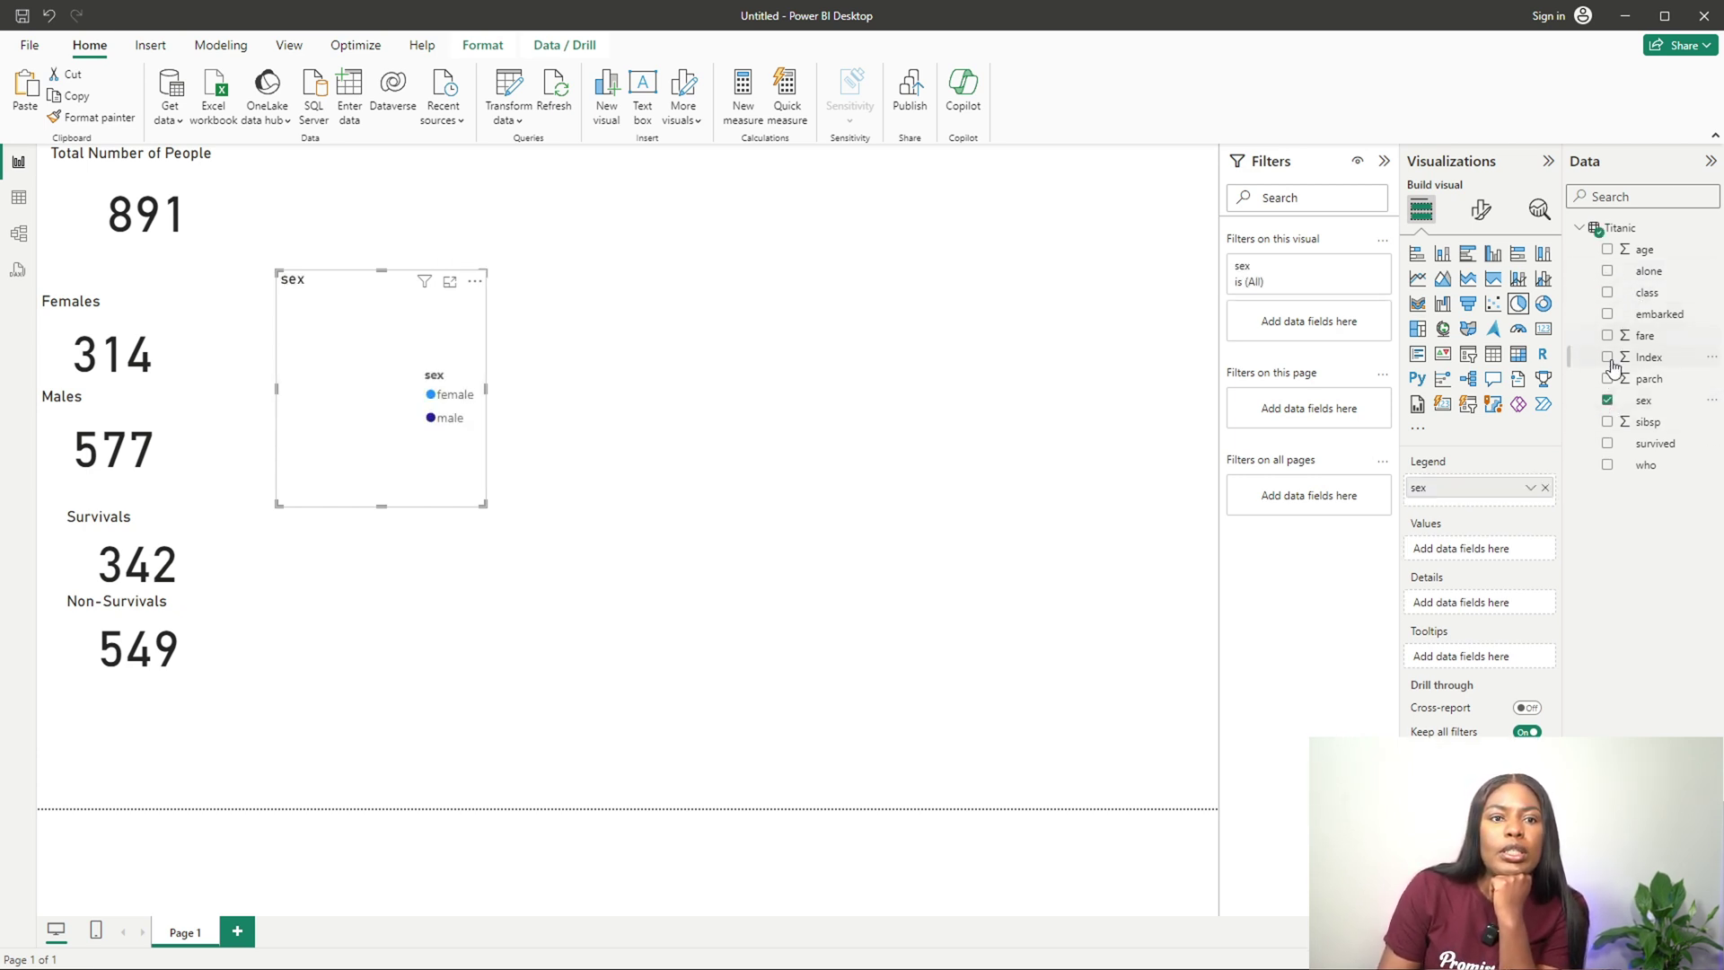
pyautogui.click(1607, 359)
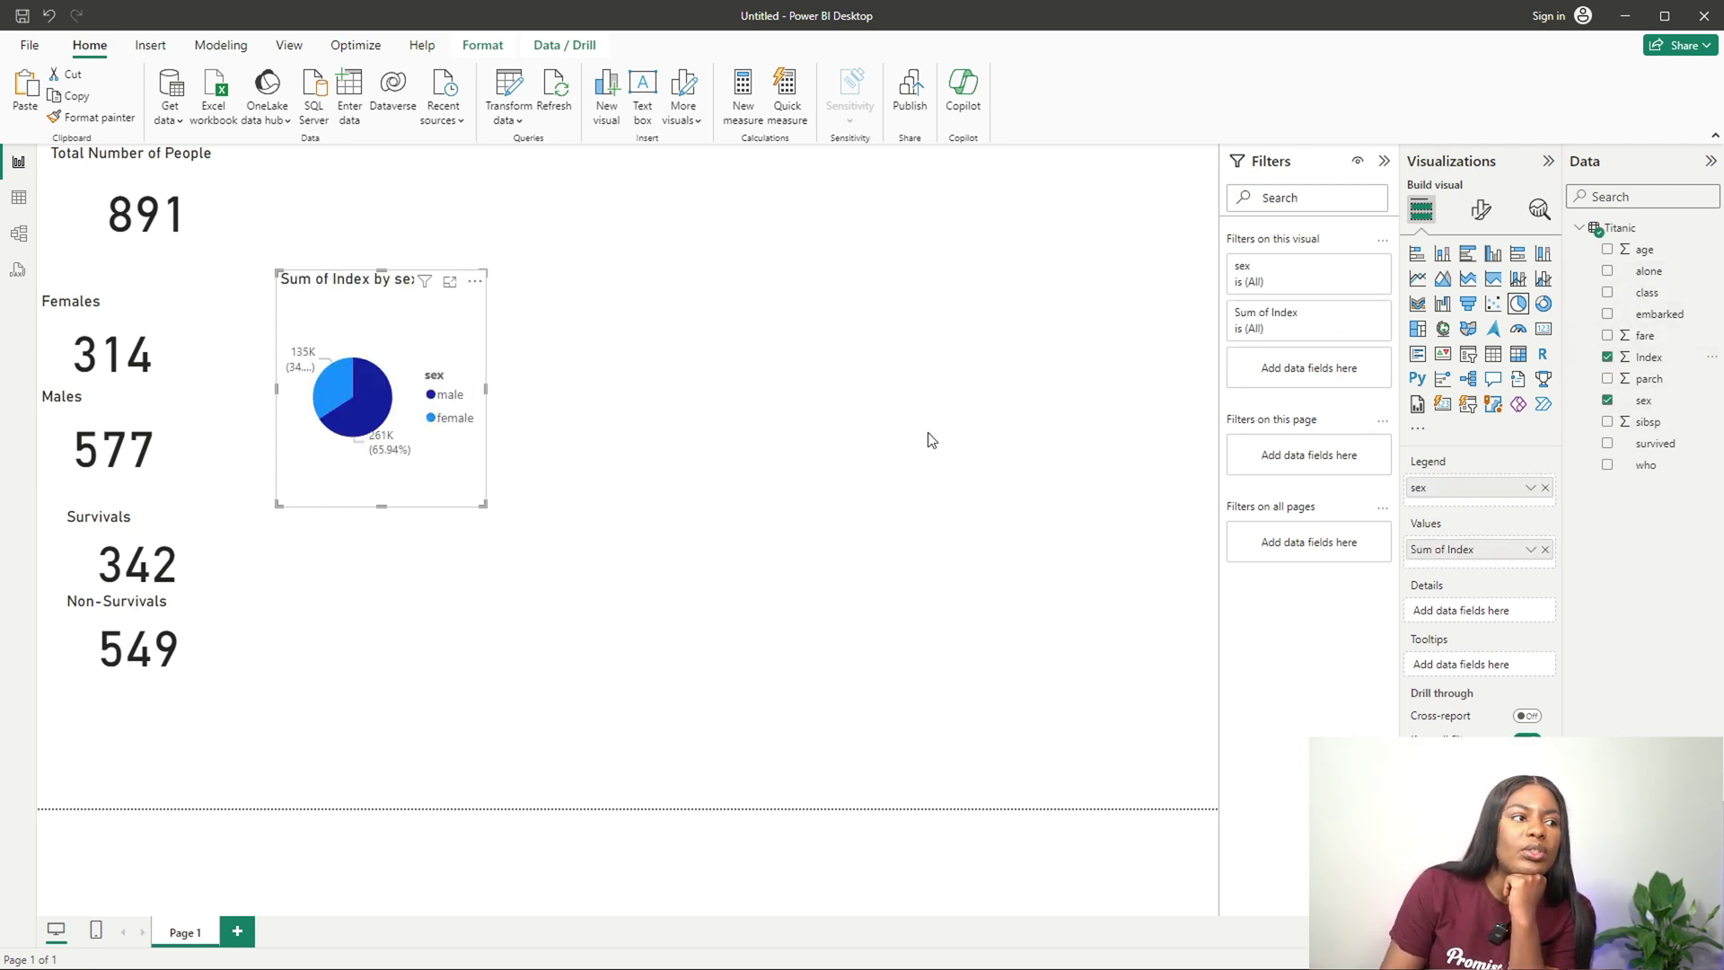
pyautogui.moveTo(484, 270); pyautogui.dragTo(698, 239)
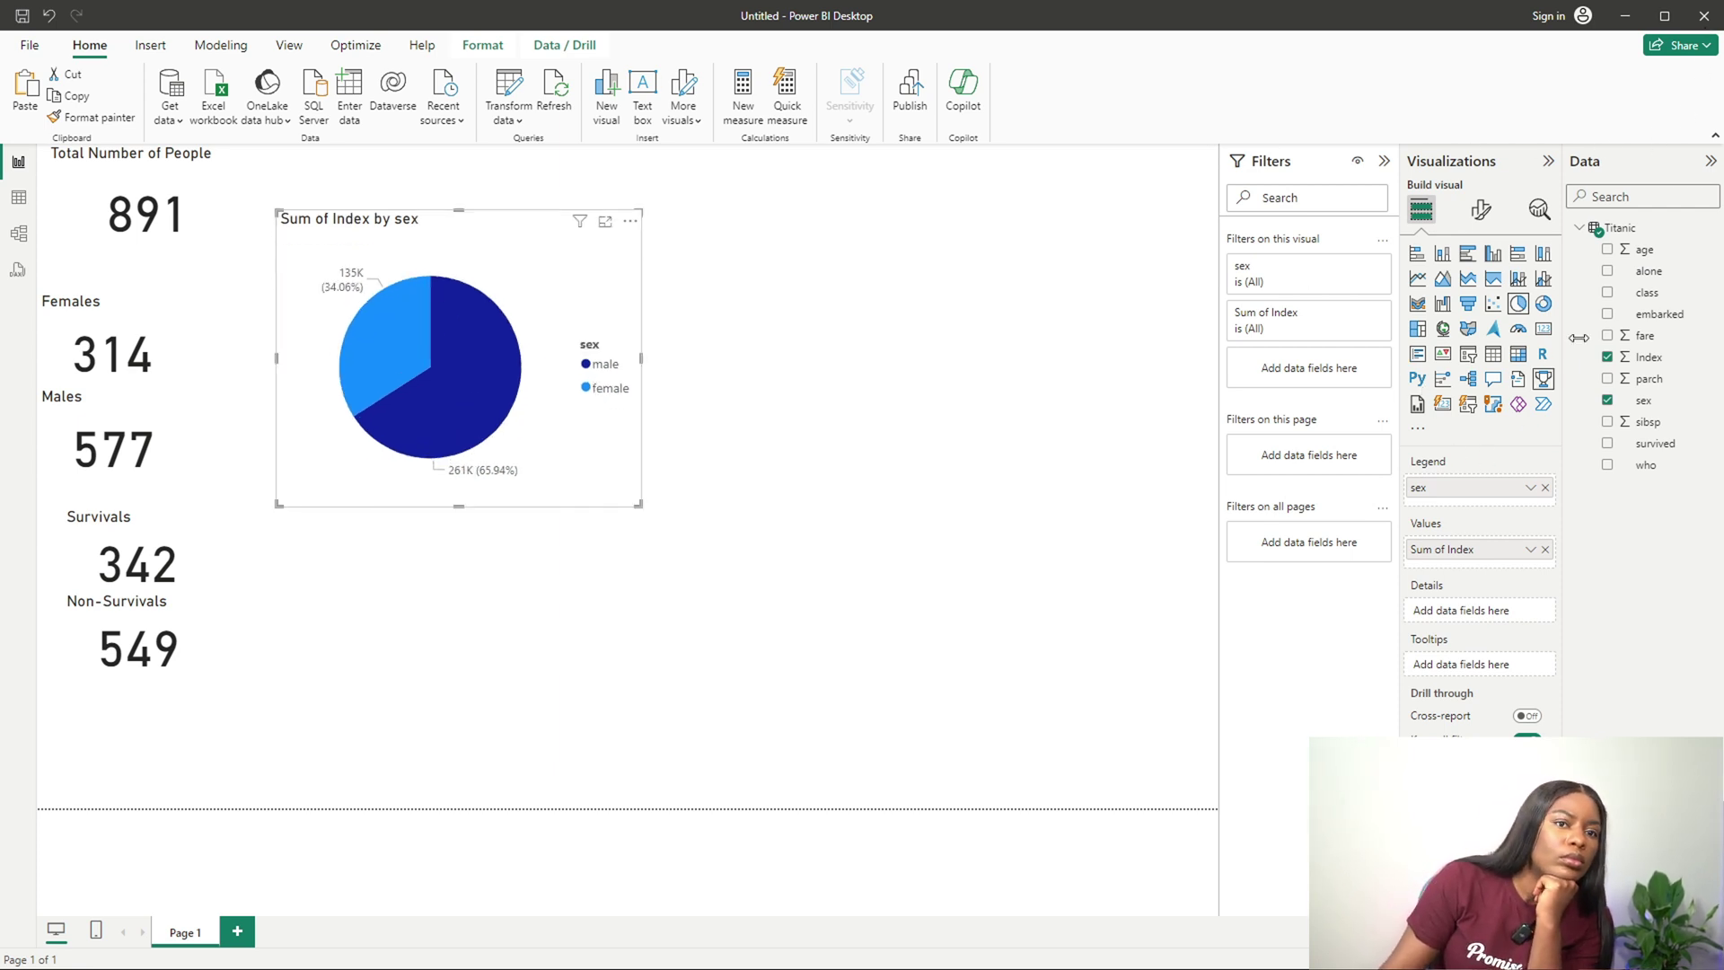
# Step: Rebuild the pie chart with sex as legend and the count of sex as values, and narrow the chart slightly
pyautogui.click(1608, 401)
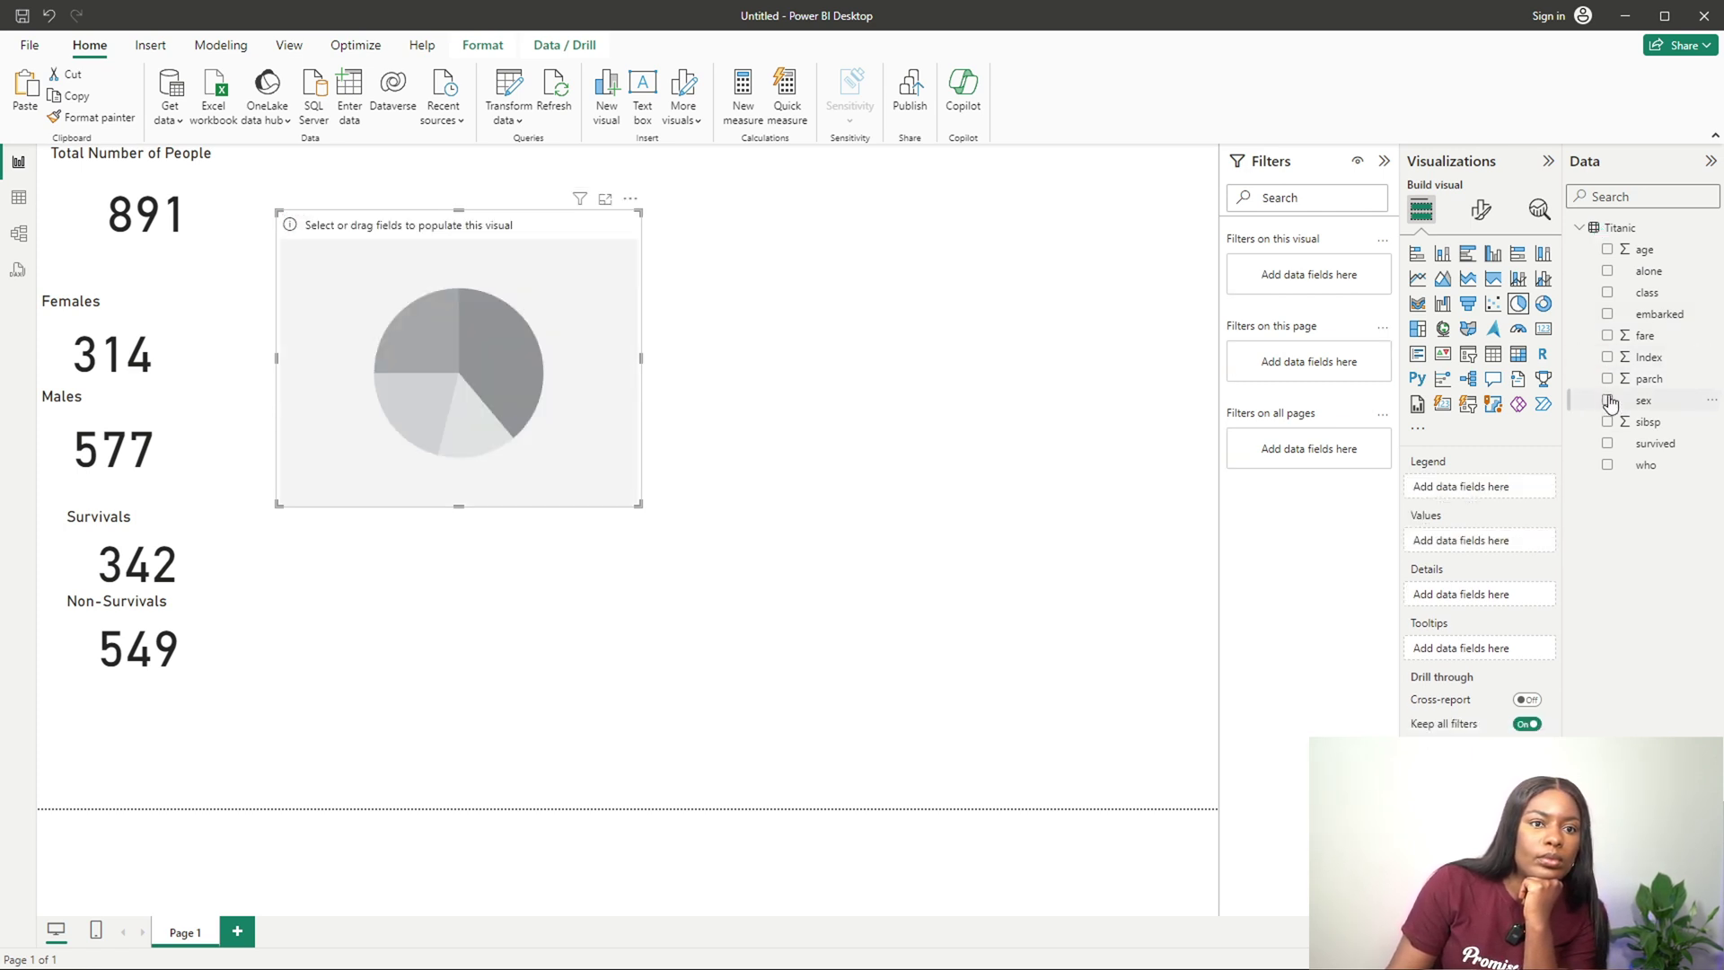
pyautogui.click(1608, 401)
pyautogui.moveTo(1650, 409); pyautogui.dragTo(1484, 552)
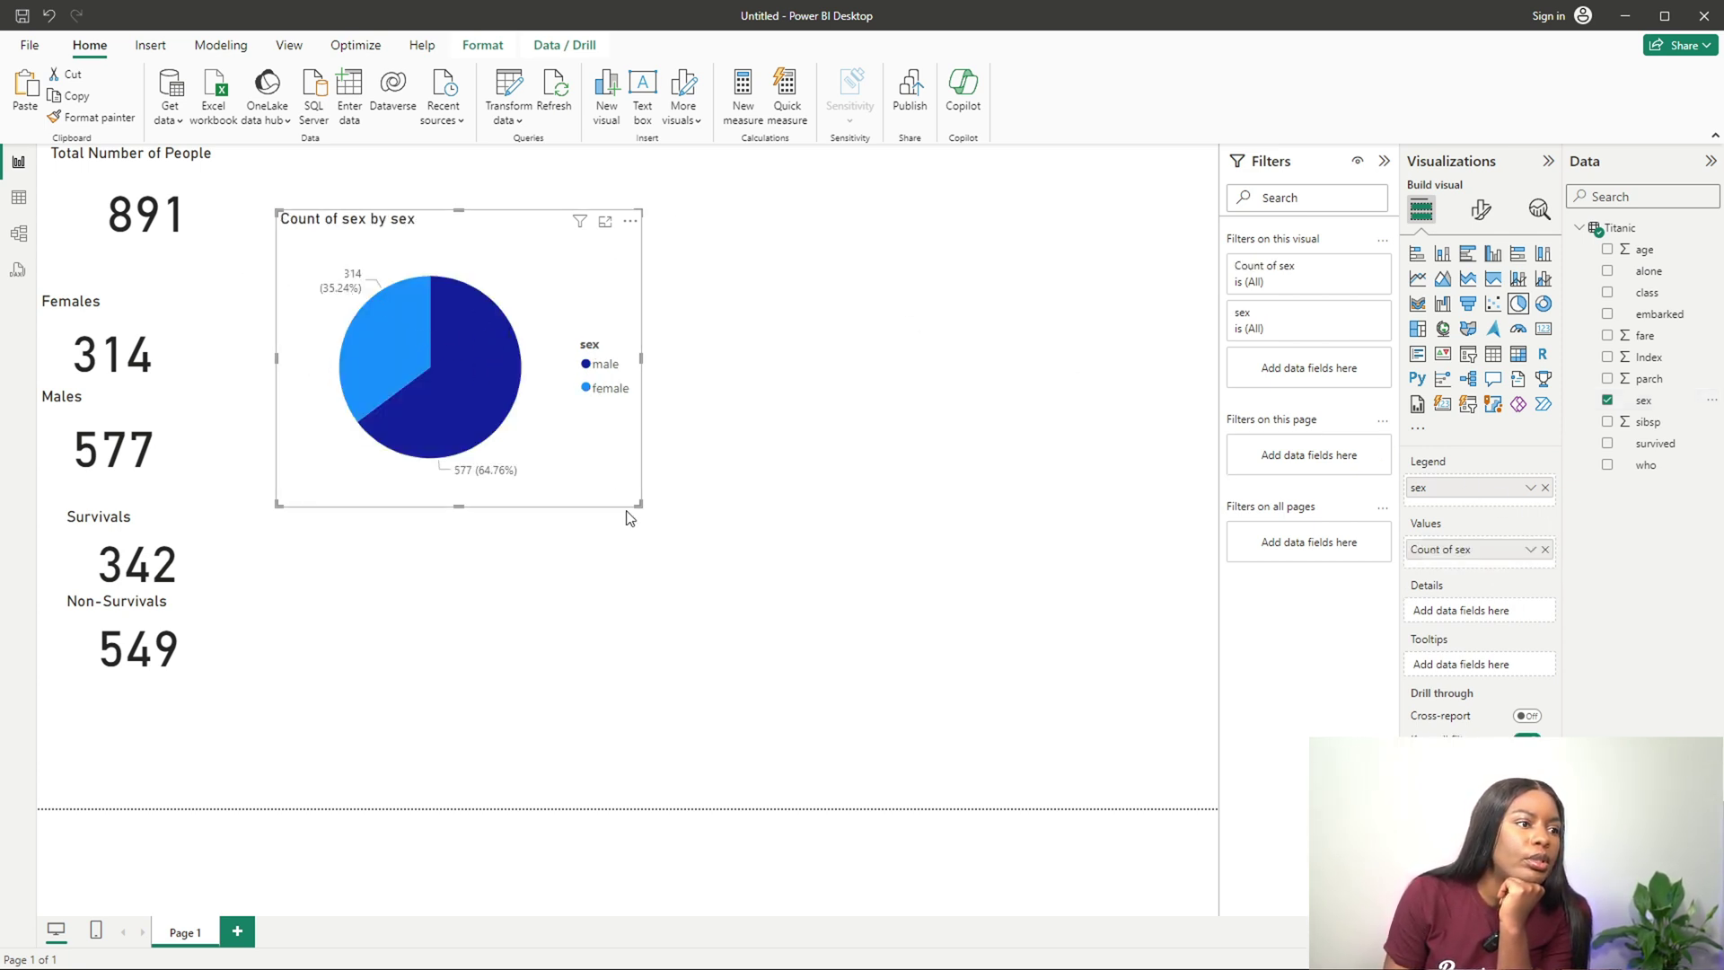
pyautogui.moveTo(638, 505)
pyautogui.mouseDown()
pyautogui.moveTo(597, 549)
pyautogui.moveTo(615, 506)
pyautogui.mouseUp()
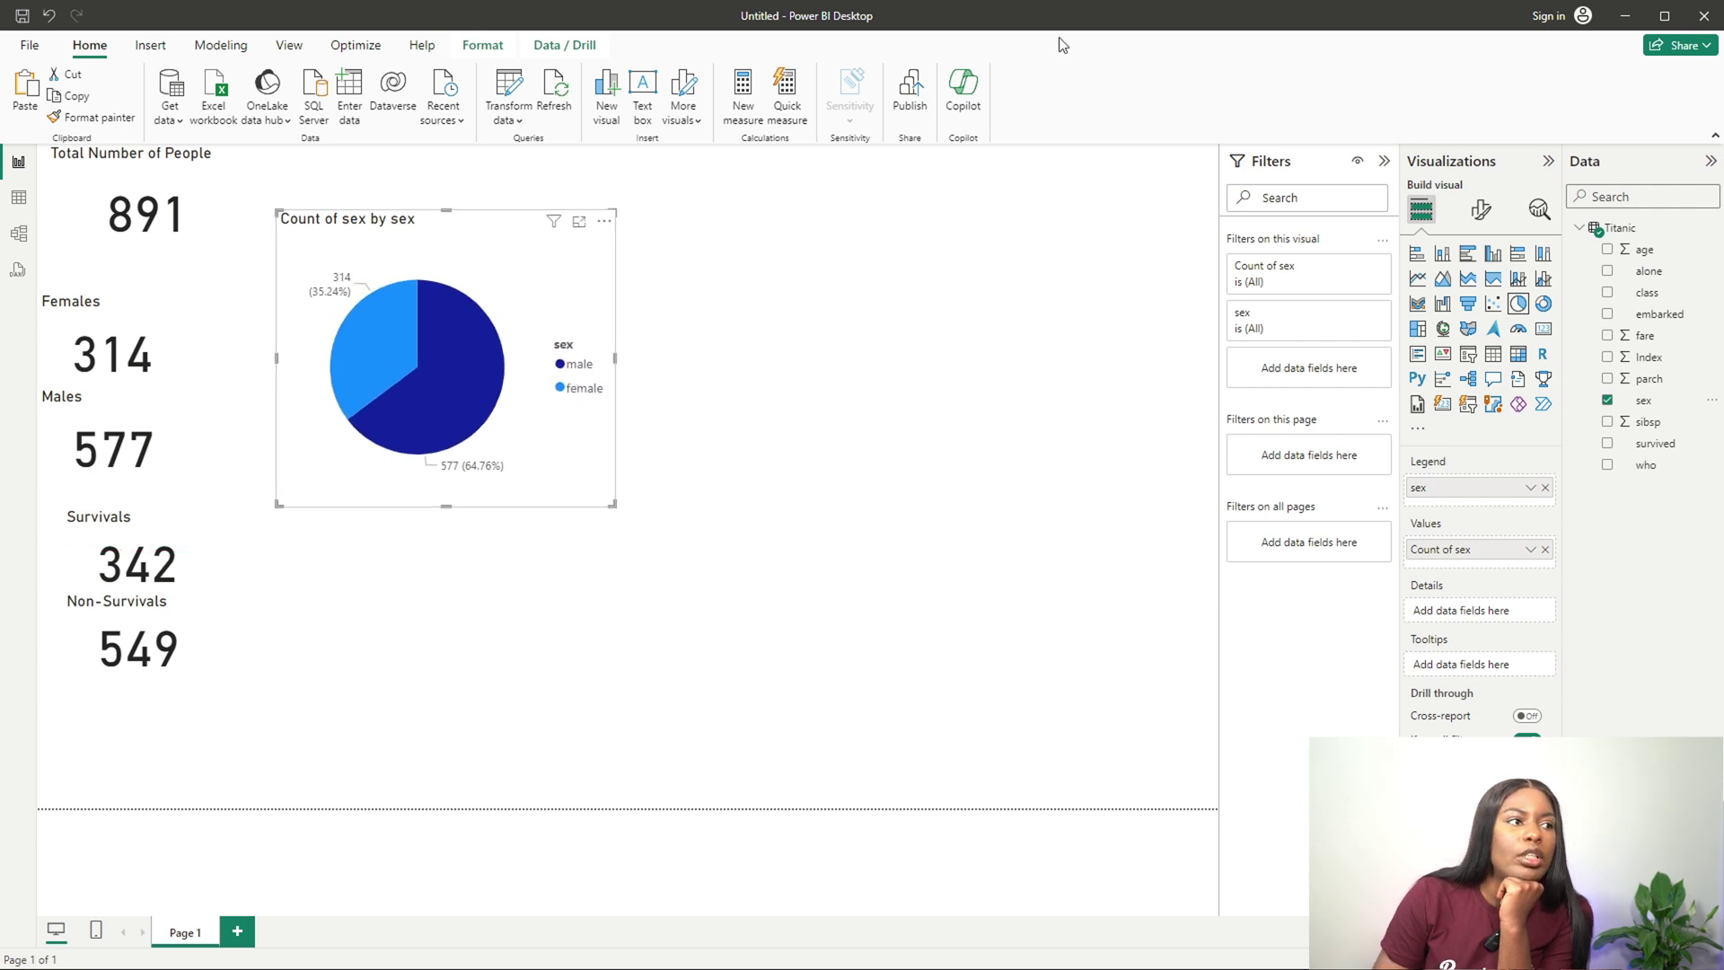
# Step: Change the female slice of the pie chart to the pink theme color
pyautogui.click(1477, 209)
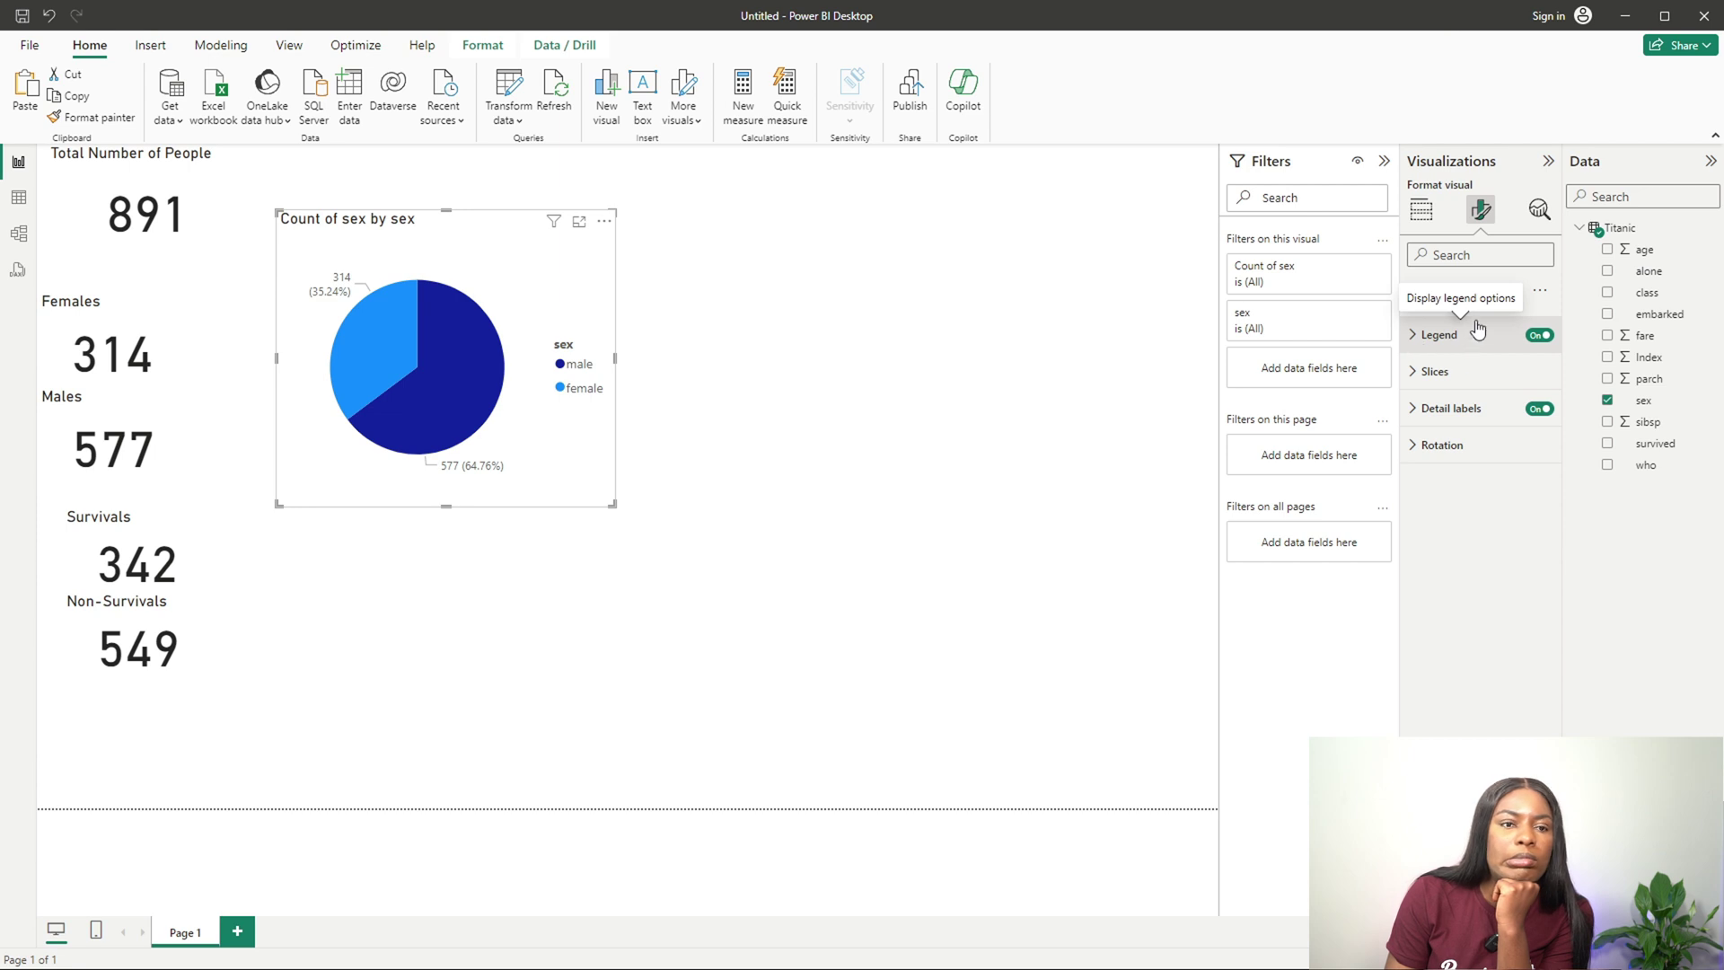
pyautogui.click(1429, 371)
pyautogui.click(1447, 463)
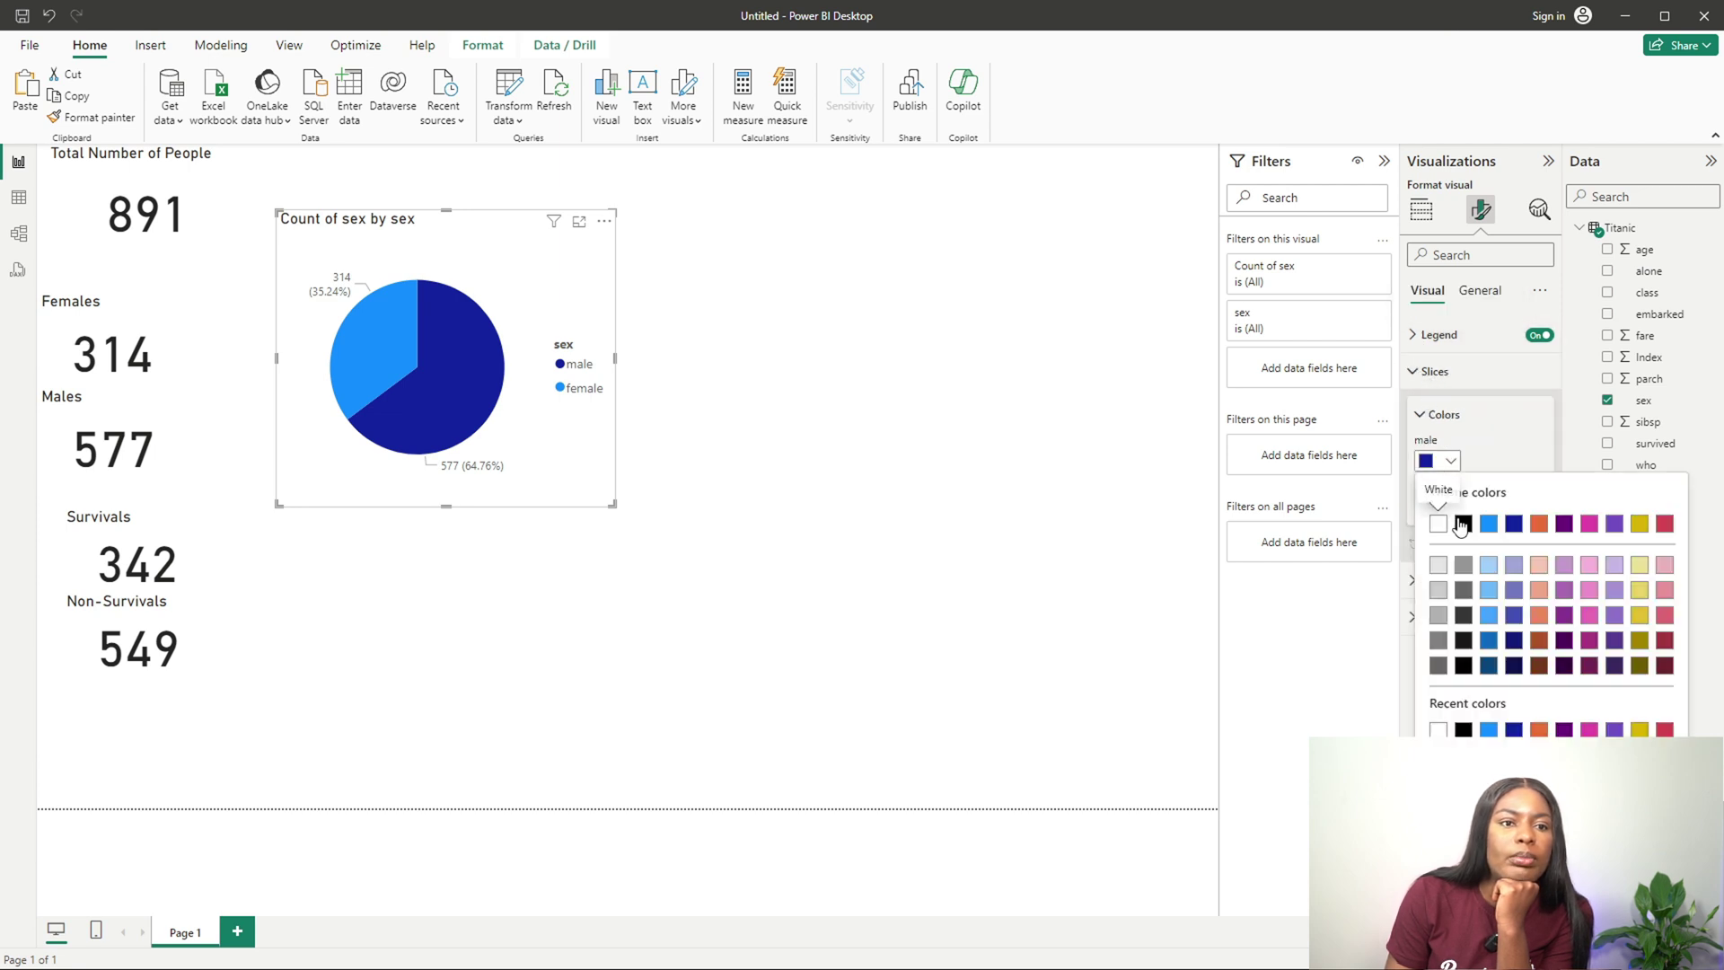
pyautogui.click(1465, 465)
pyautogui.click(1442, 505)
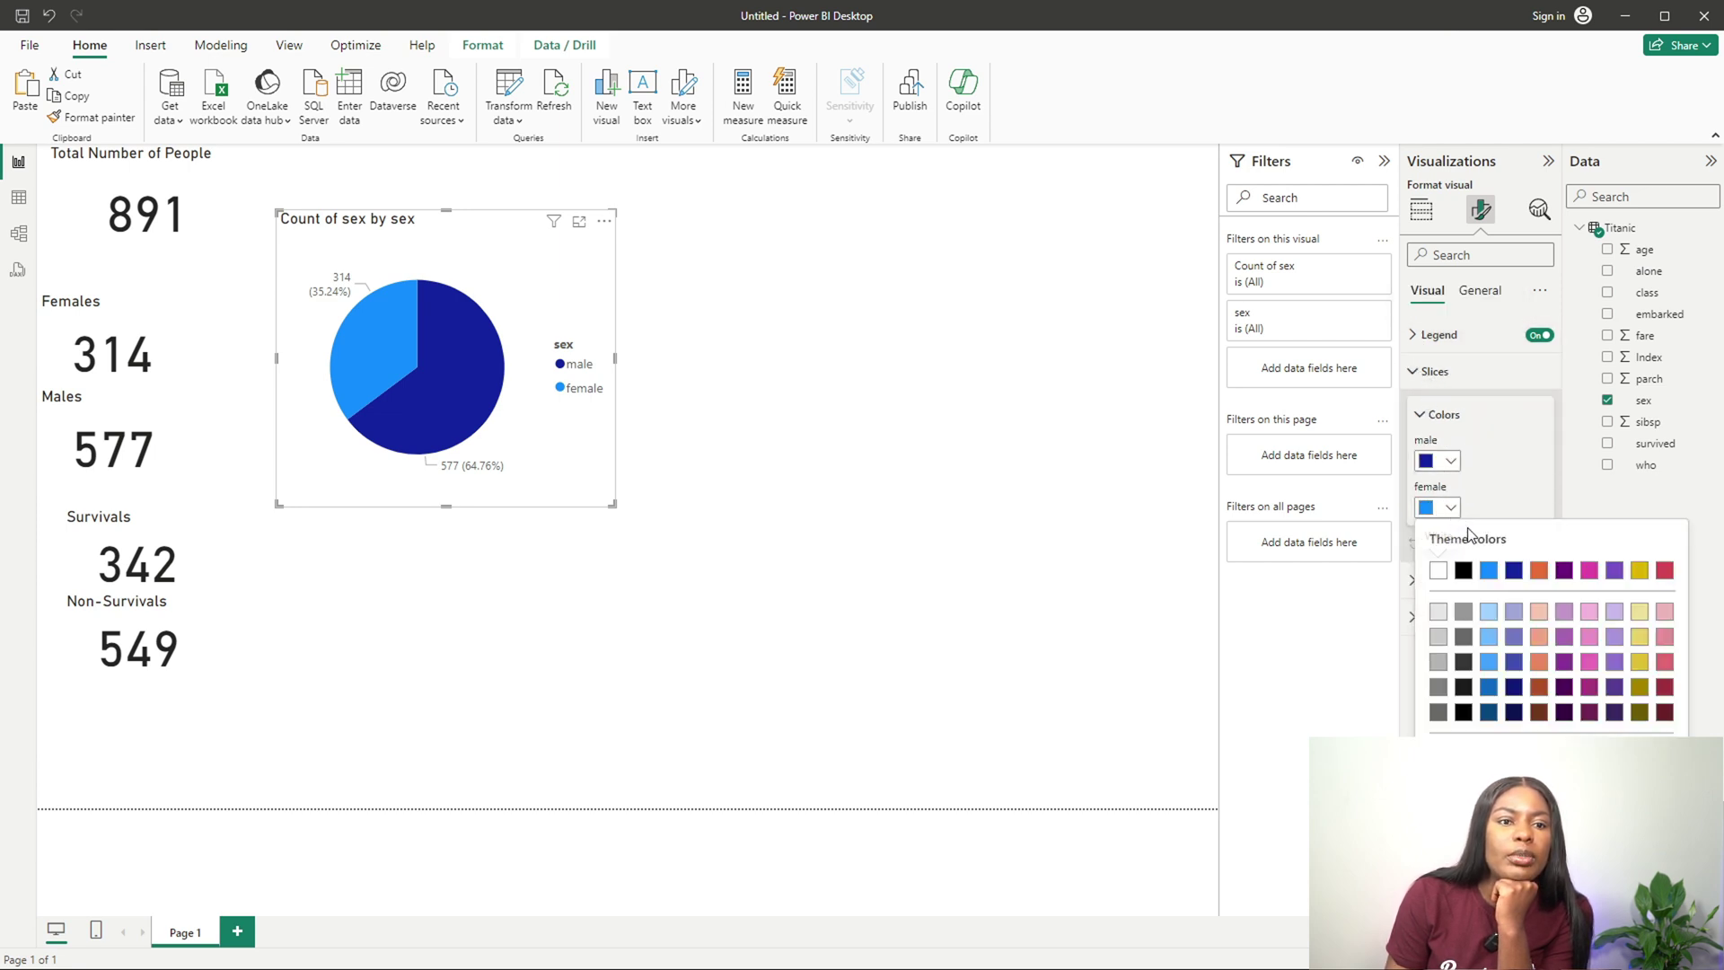
pyautogui.click(1590, 571)
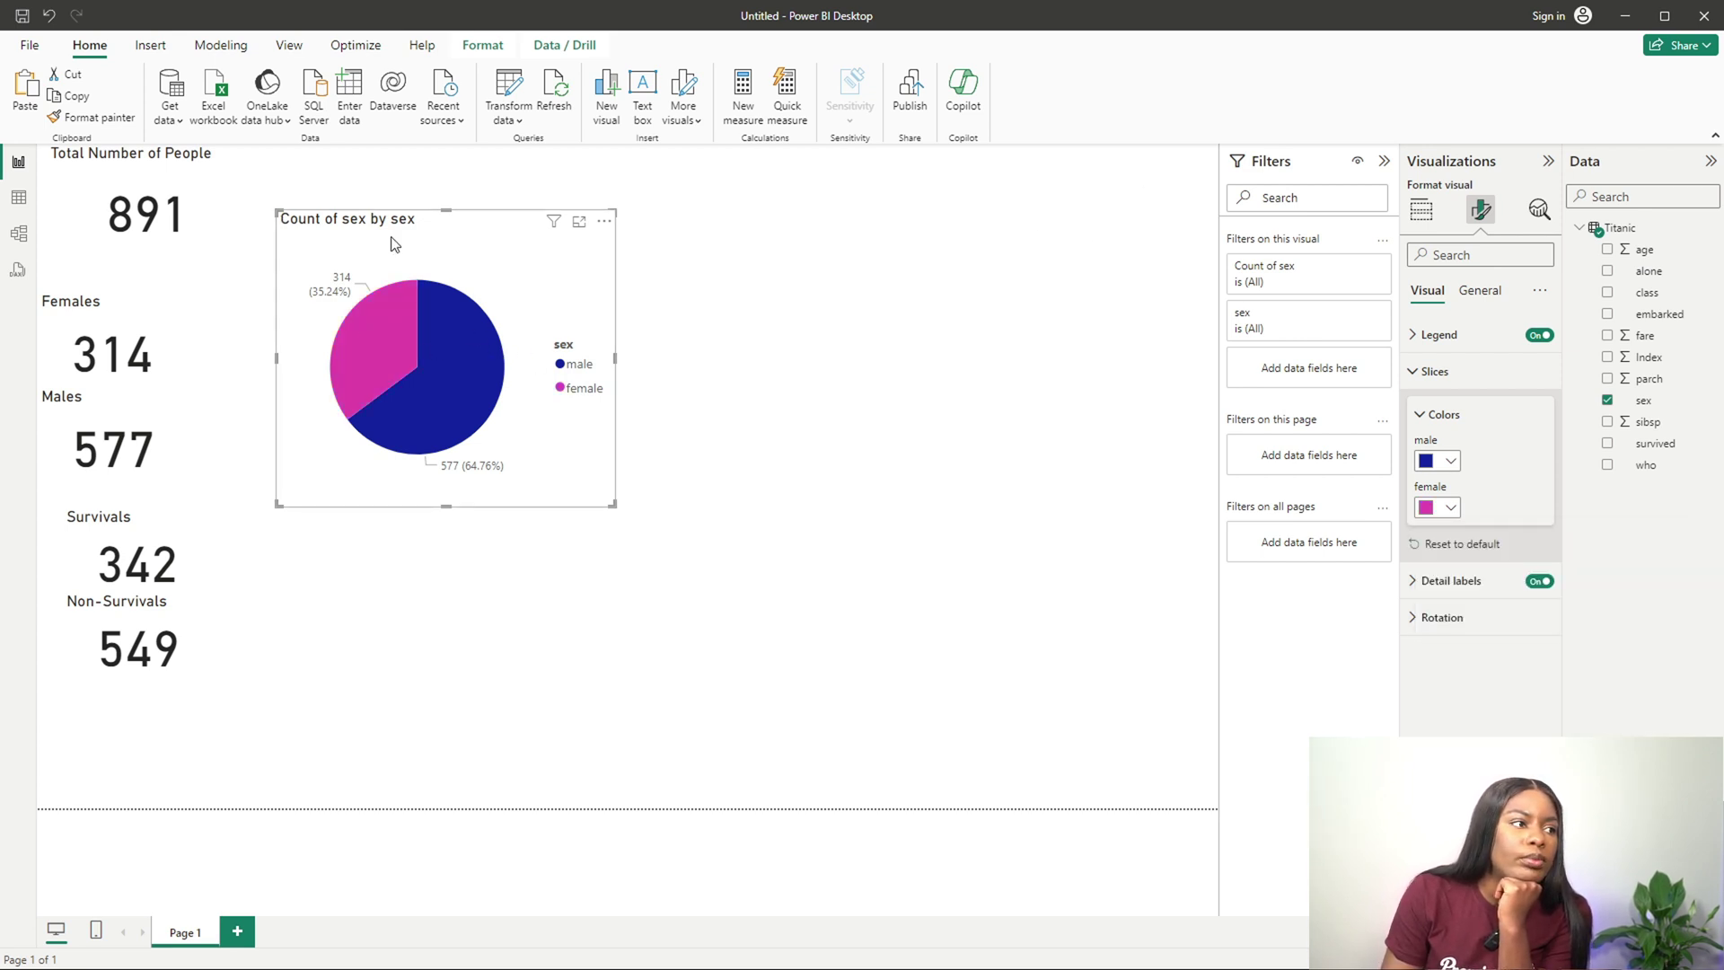
# Step: Move the sex pie chart closer to the summary cards and place a duplicate of it alongside
pyautogui.moveTo(341, 238); pyautogui.dragTo(272, 228)
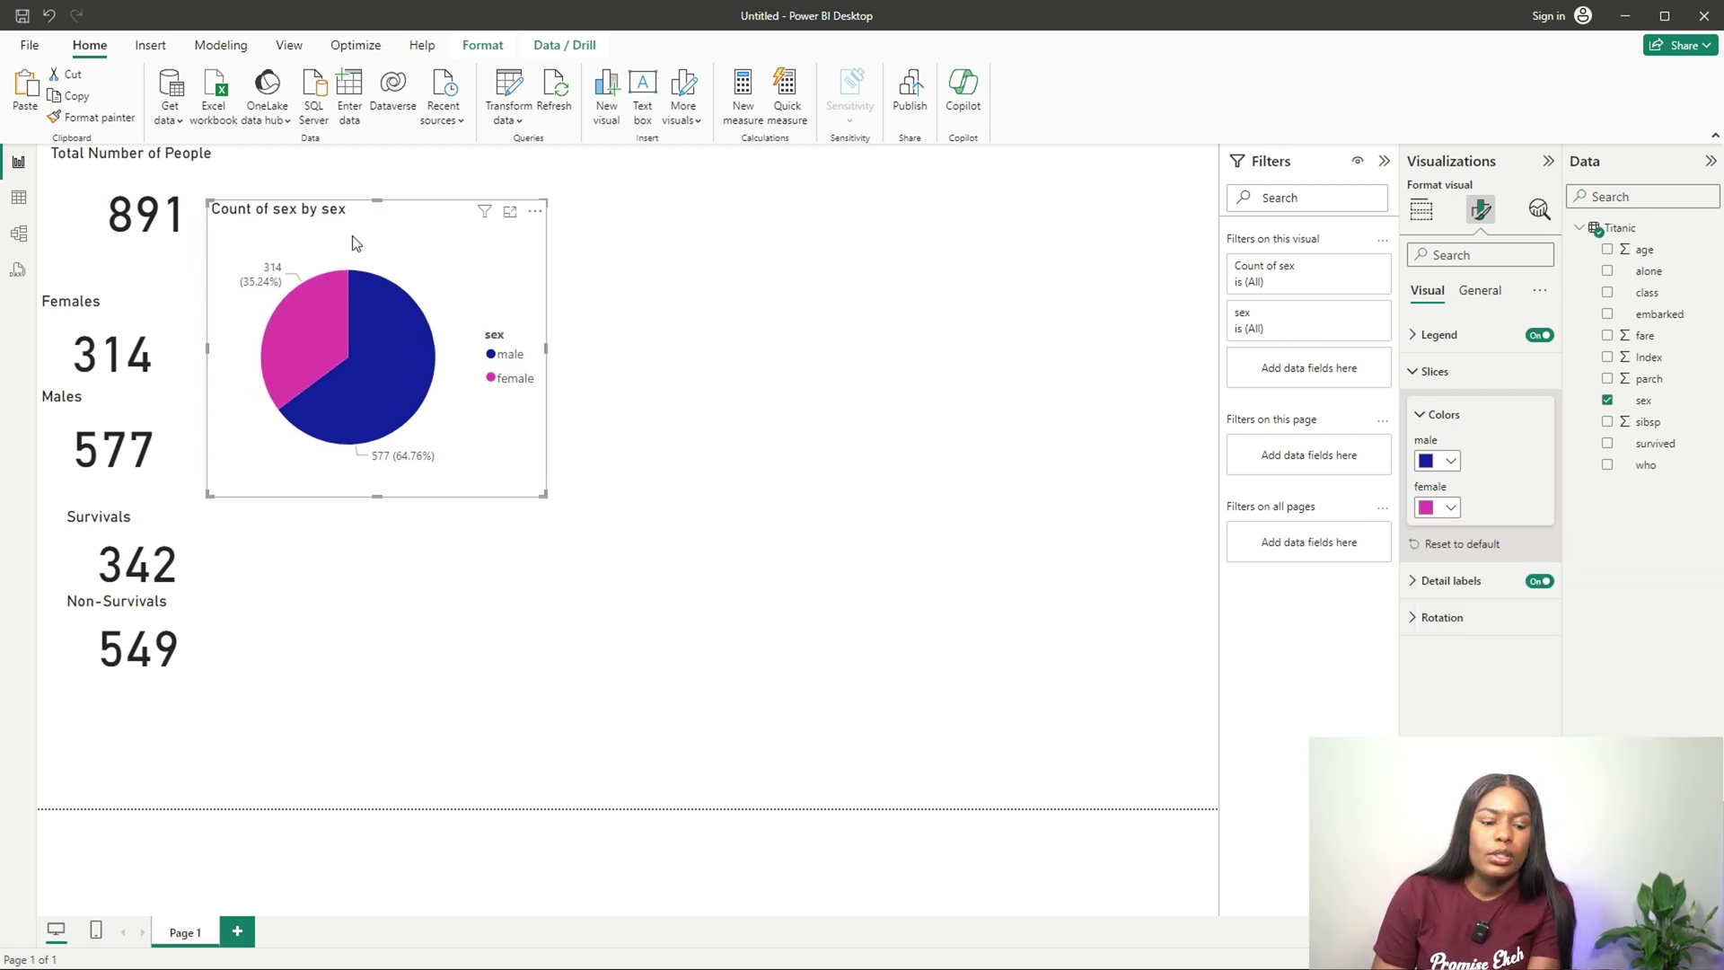
pyautogui.hotkey('ctrl', 'c')
pyautogui.hotkey('ctrl', 'v')
pyautogui.moveTo(373, 247); pyautogui.dragTo(739, 257)
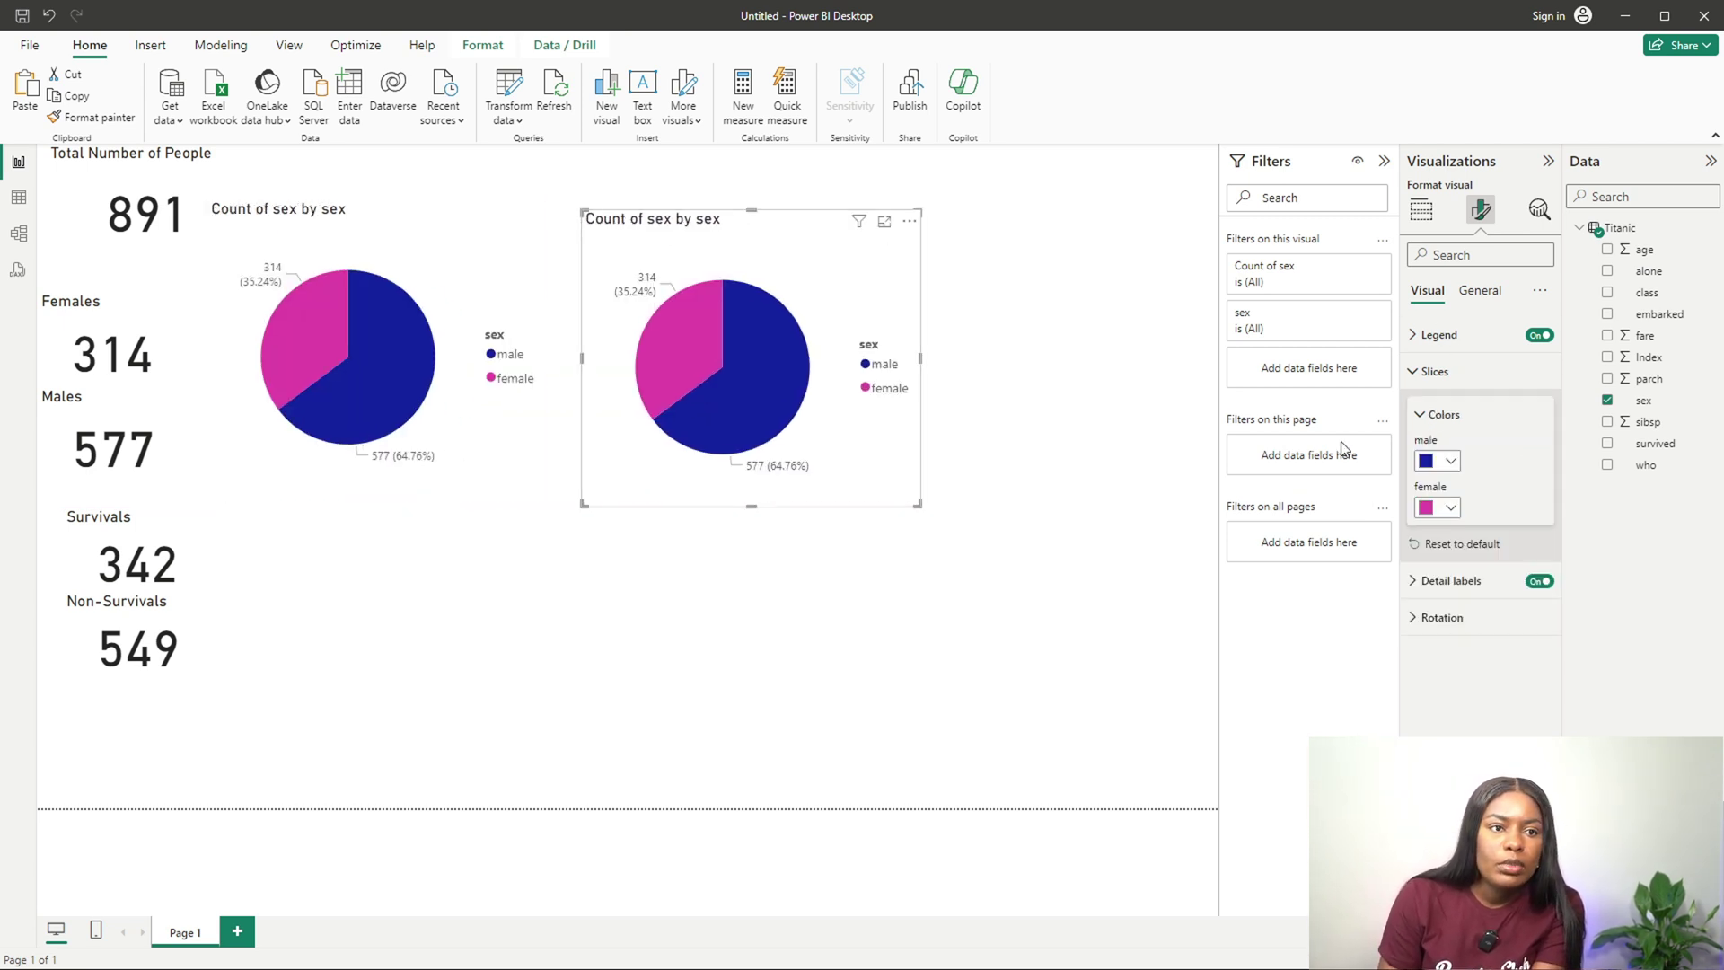
# Step: Replace the duplicate pie chart's fields with survived as legend and the count of survived as values
pyautogui.click(1420, 209)
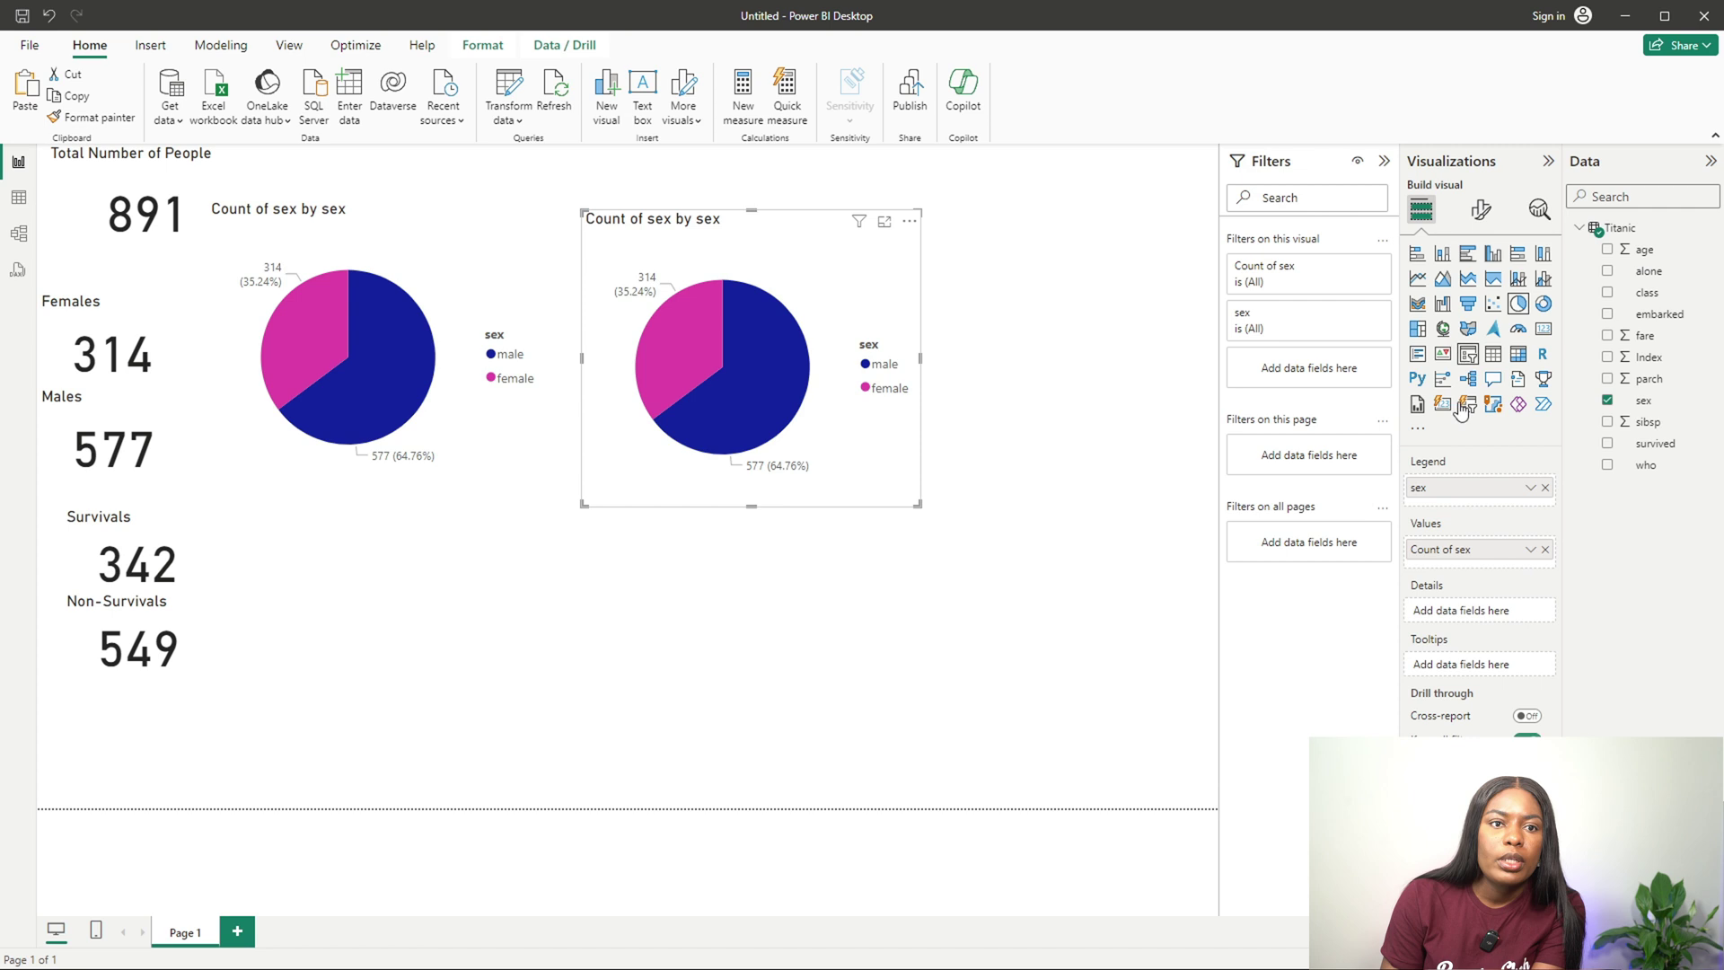
pyautogui.click(1544, 549)
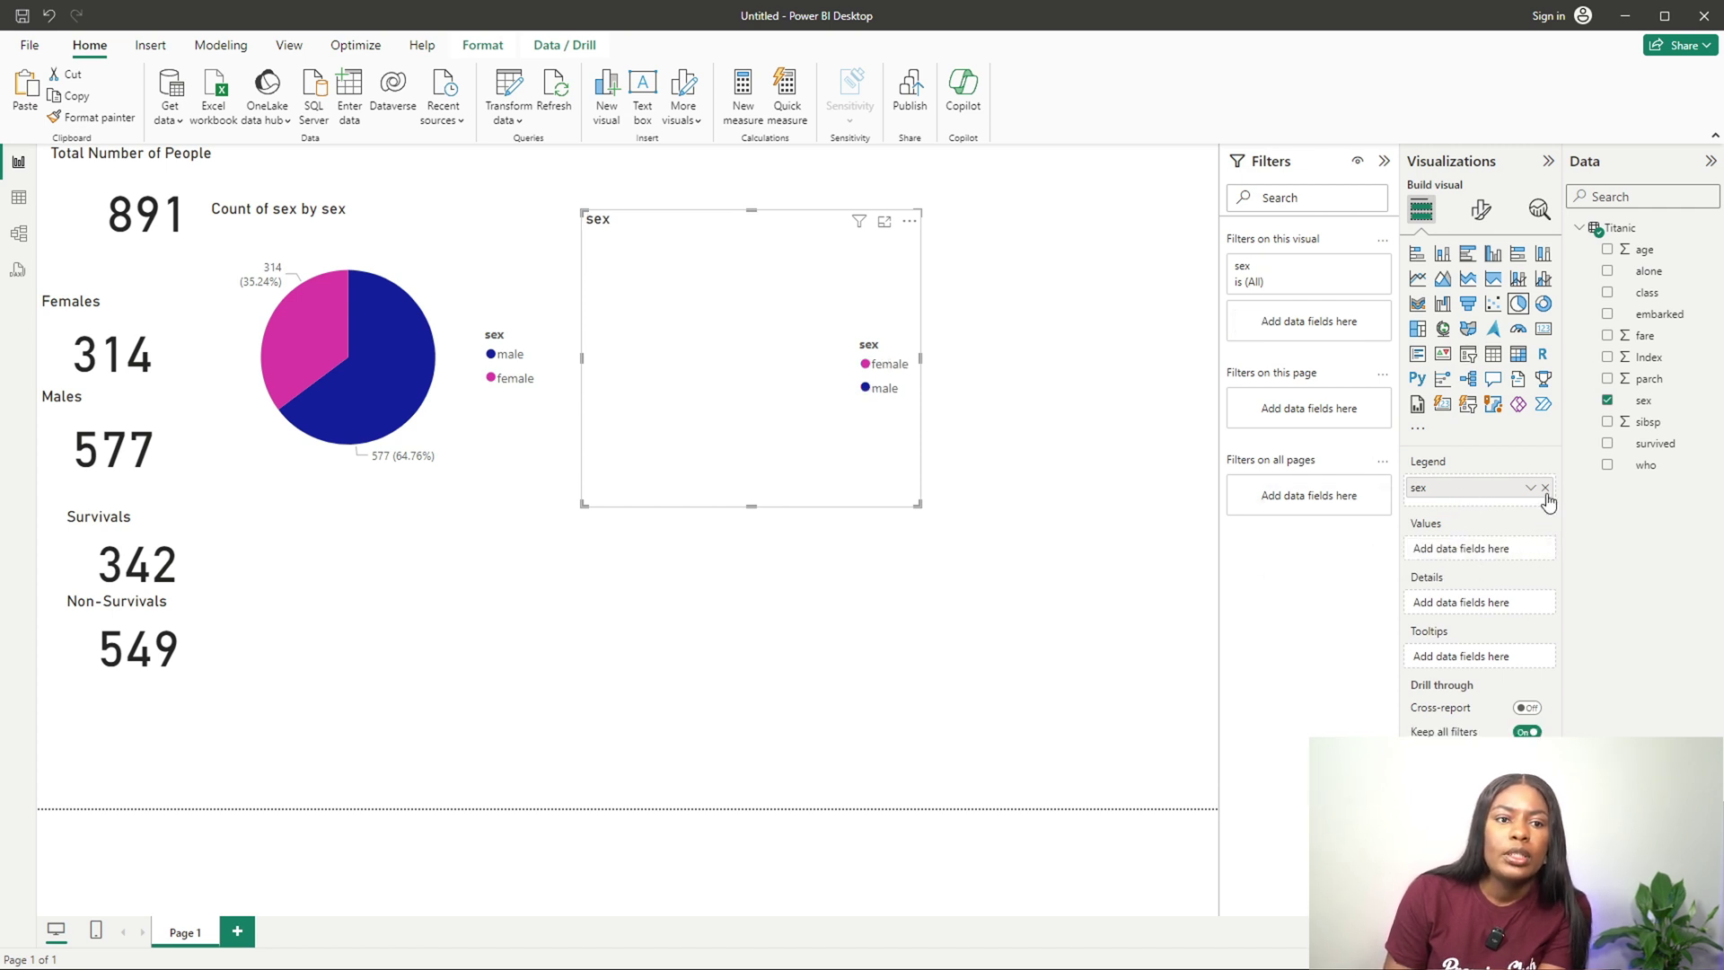
pyautogui.click(1544, 488)
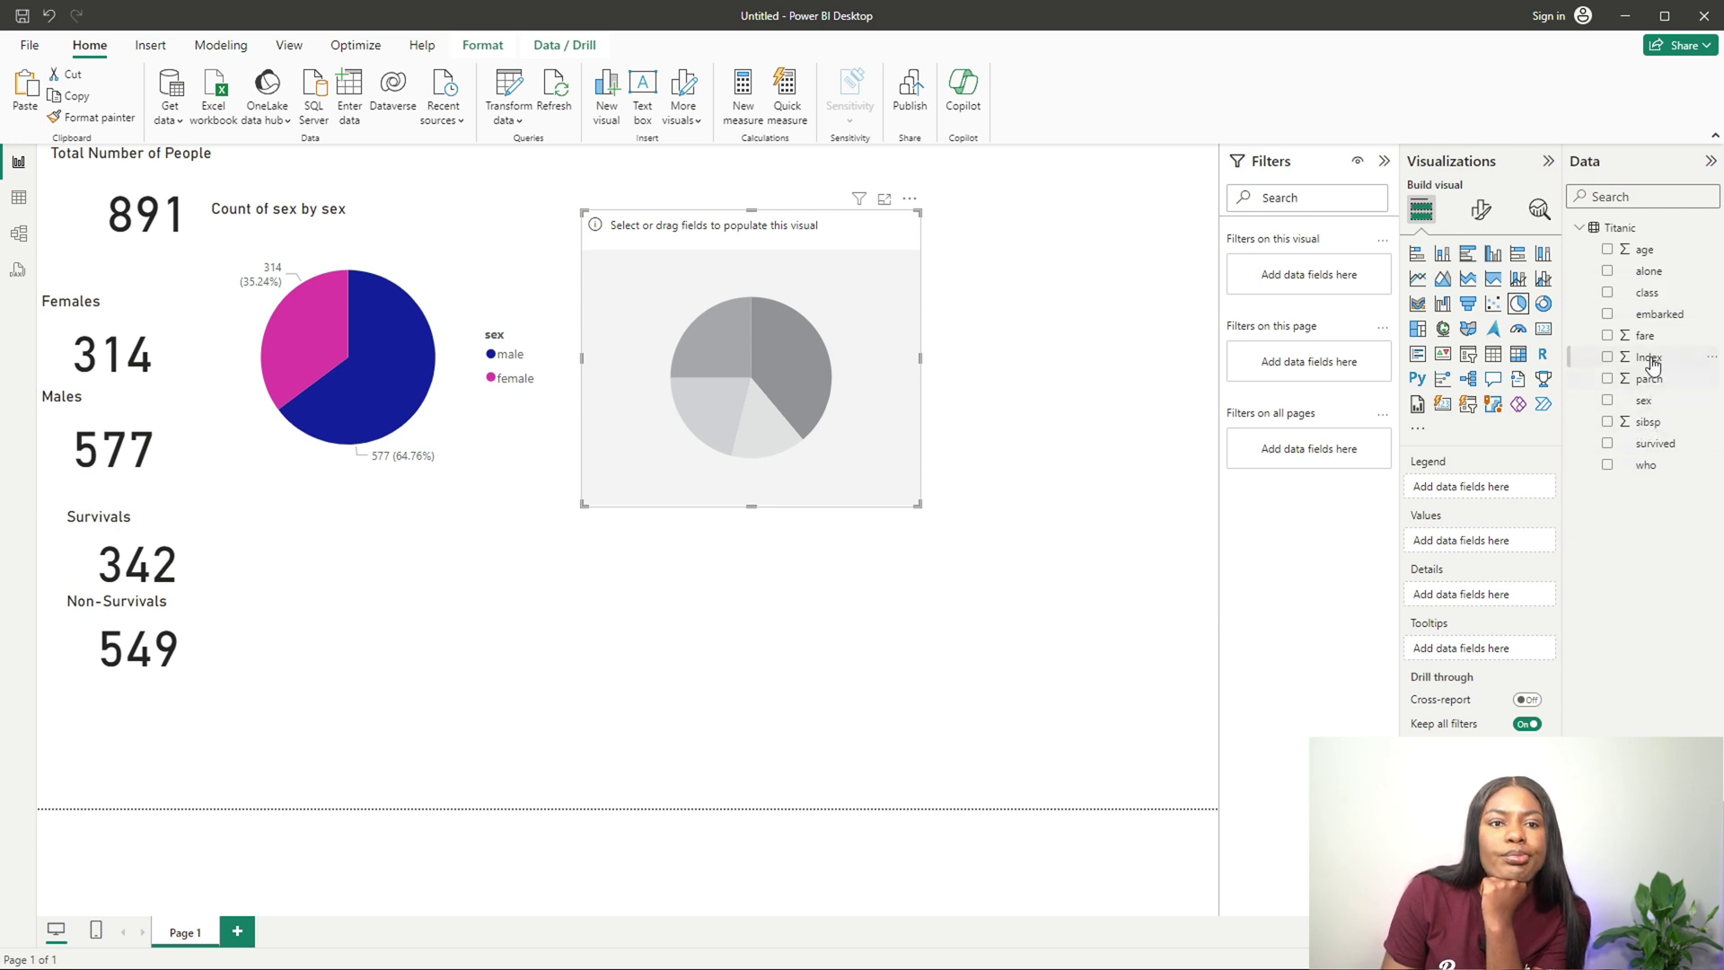
pyautogui.moveTo(1654, 443); pyautogui.dragTo(1500, 489)
pyautogui.moveTo(1652, 444); pyautogui.dragTo(1515, 553)
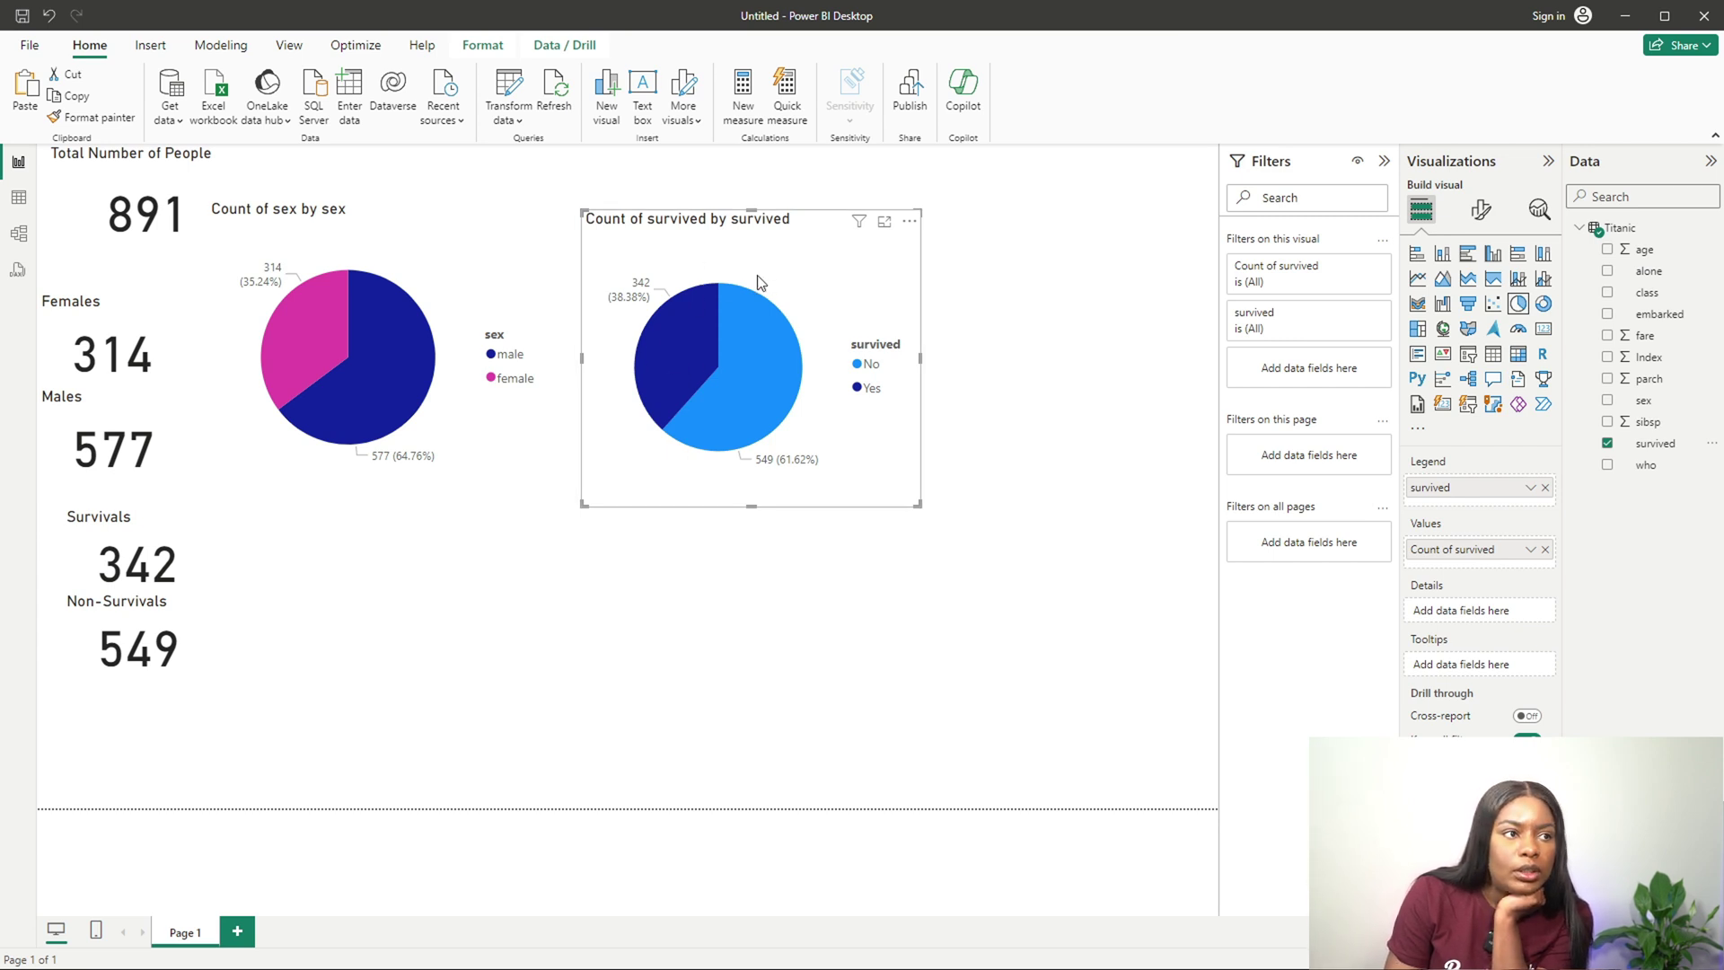
# Step: Change the No slice of the survived pie chart to a custom bright red
pyautogui.click(1480, 209)
pyautogui.click(1418, 372)
pyautogui.click(1447, 460)
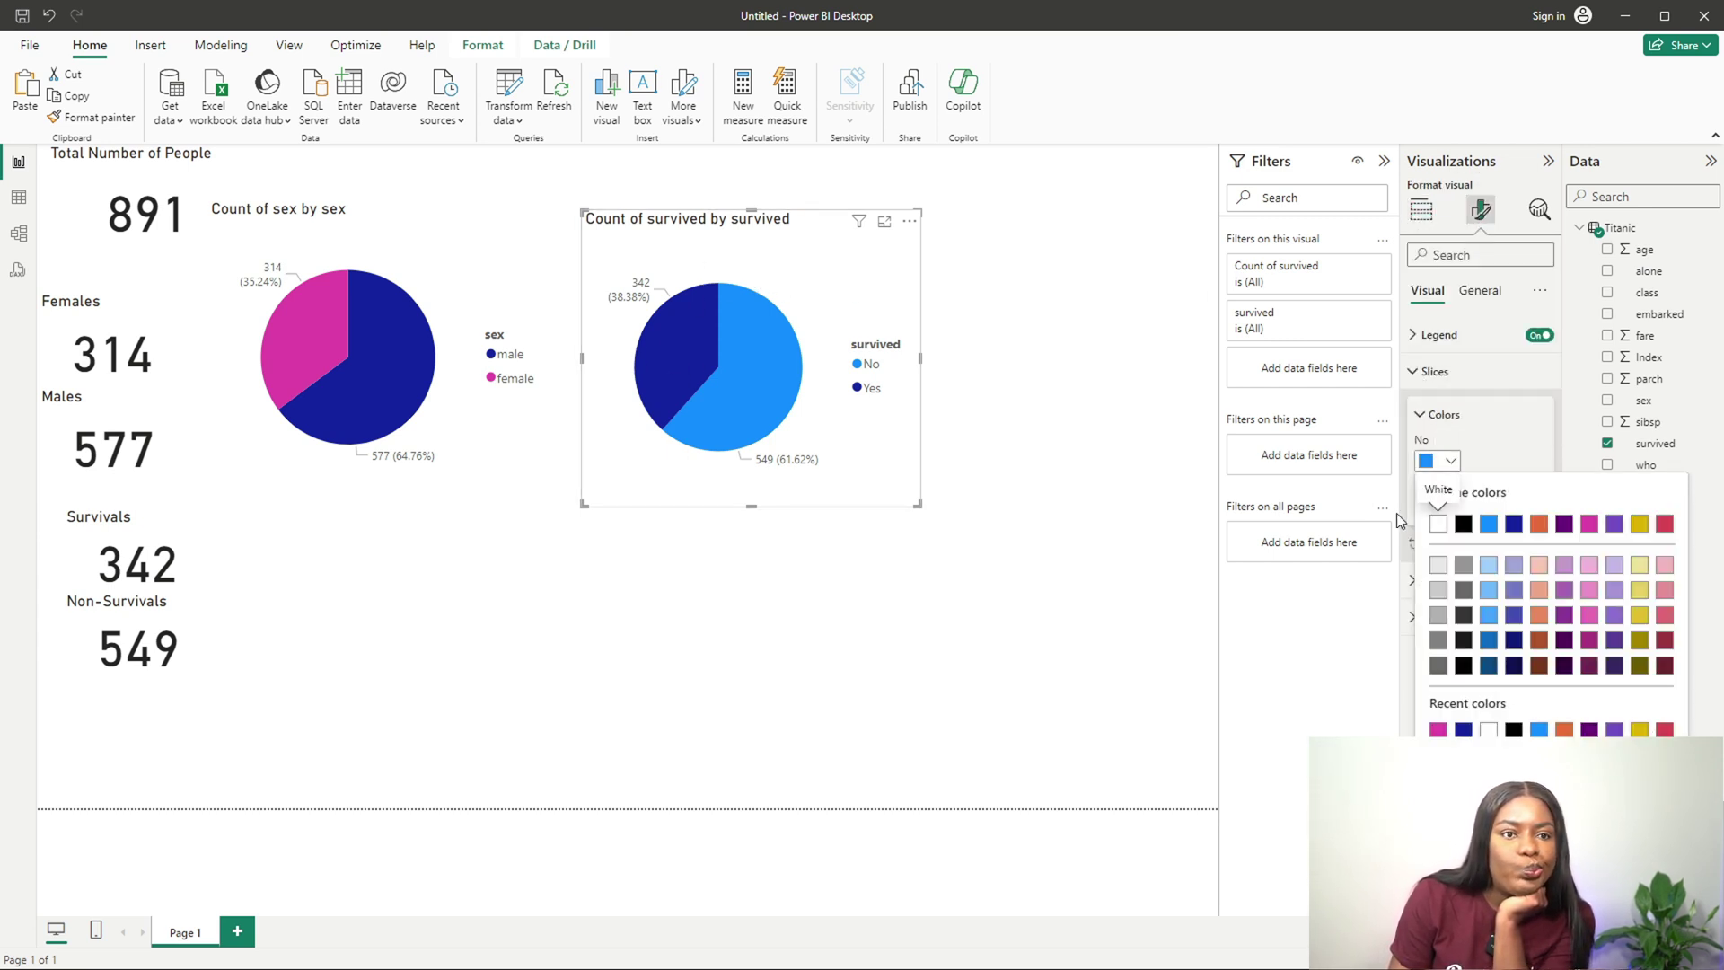
pyautogui.click(1463, 761)
pyautogui.click(1668, 708)
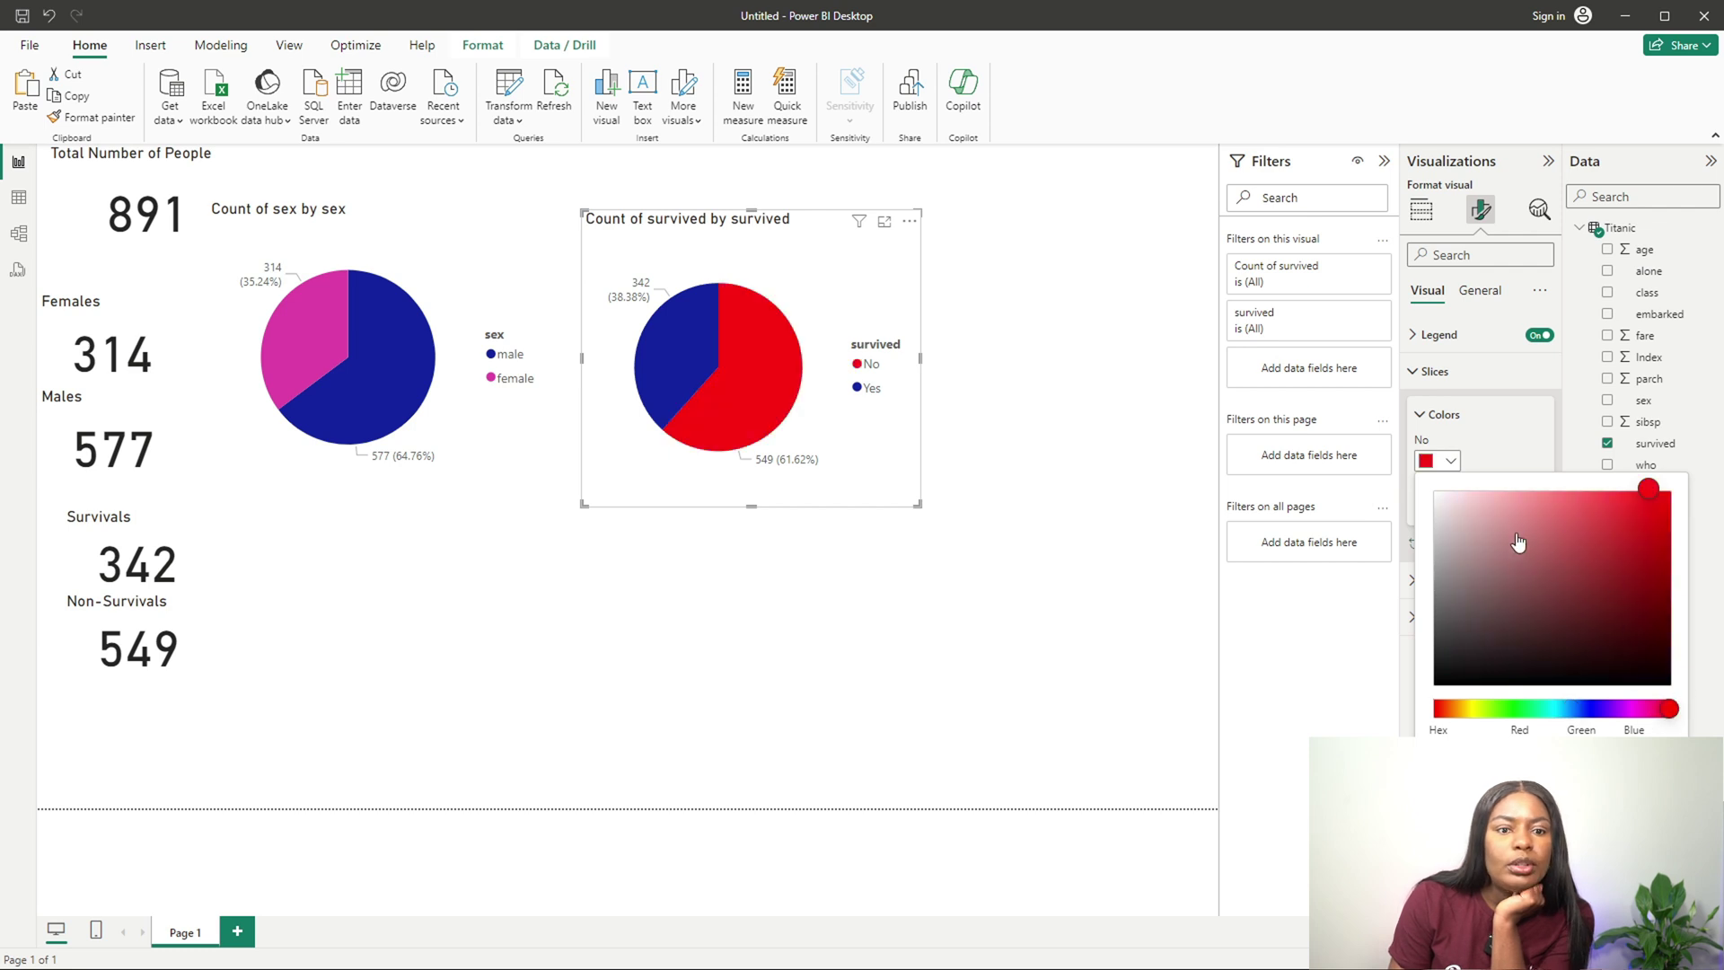
# Step: Change the Yes slice of the survived pie chart to a custom bright green
pyautogui.click(1481, 454)
pyautogui.click(1450, 508)
pyautogui.click(1463, 808)
pyautogui.click(1508, 755)
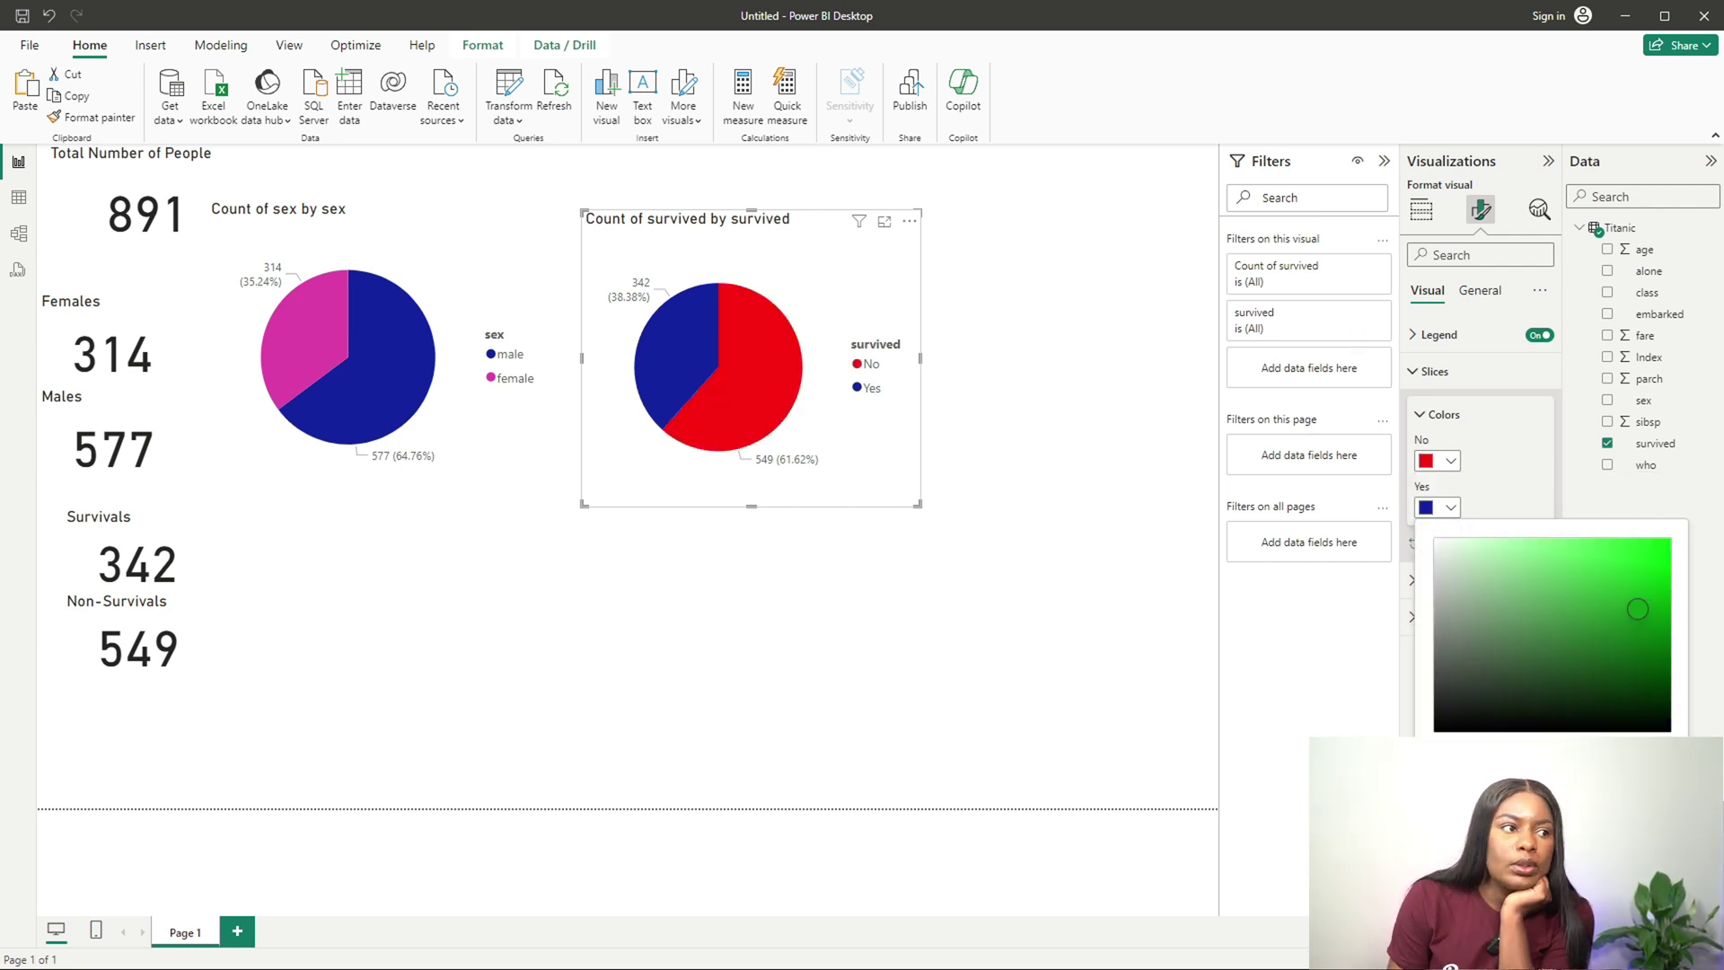
pyautogui.click(1526, 756)
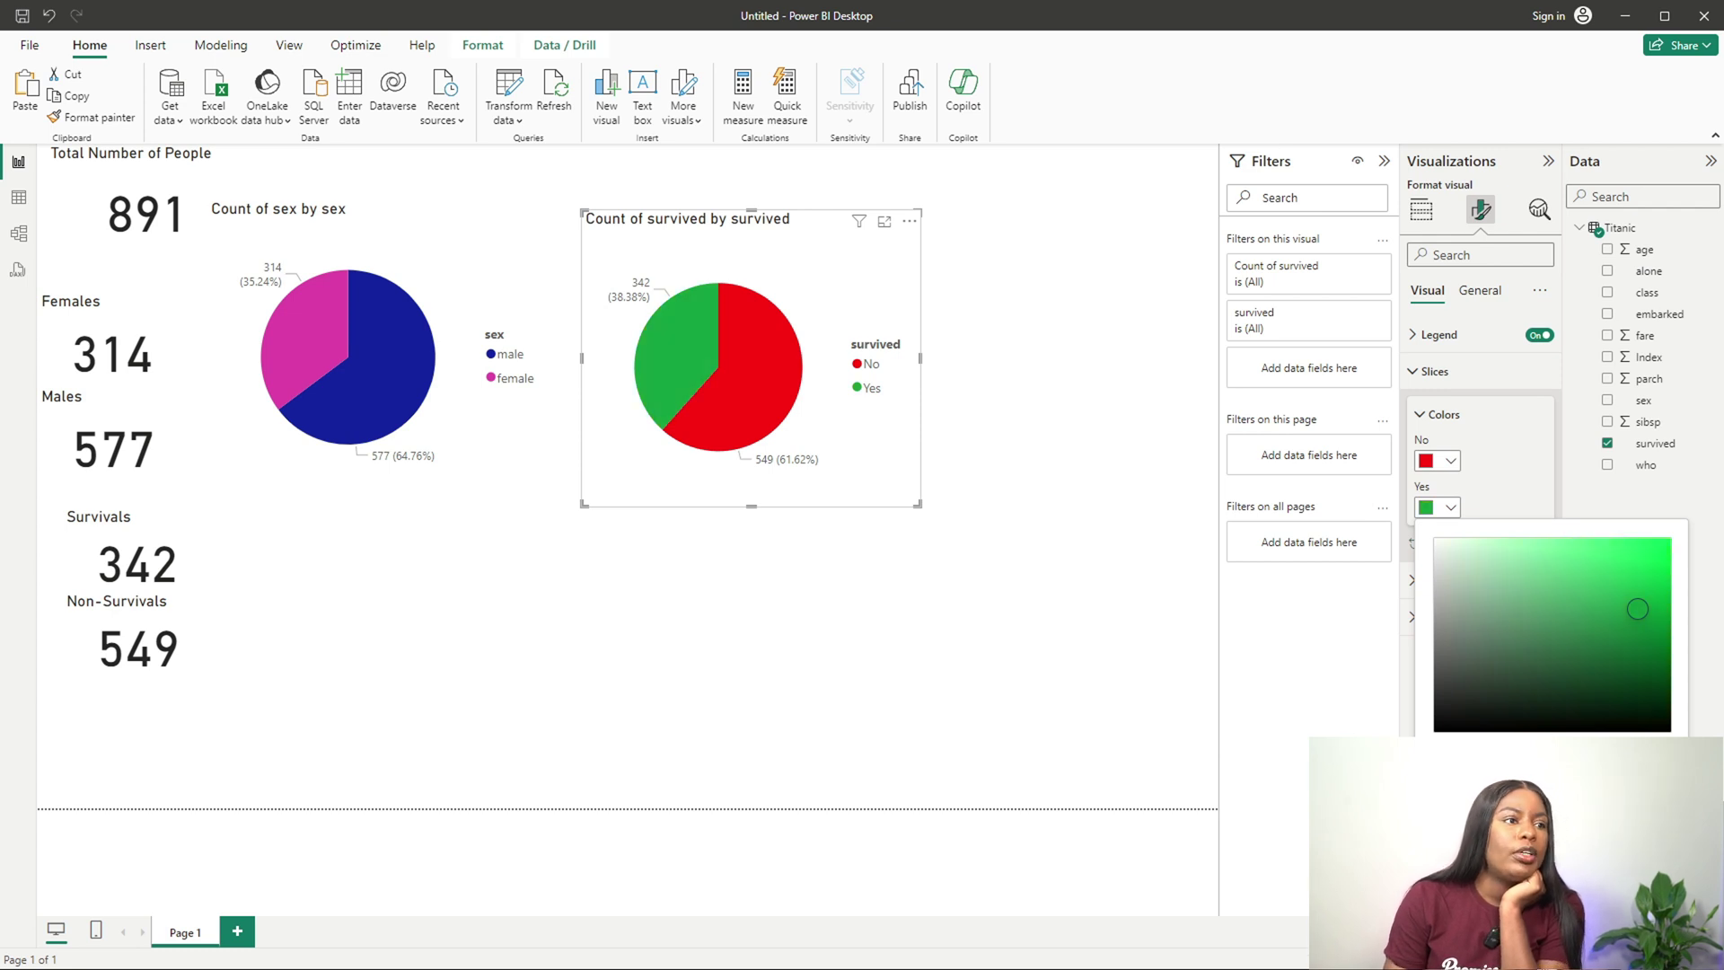
pyautogui.moveTo(1648, 616); pyautogui.dragTo(1640, 547)
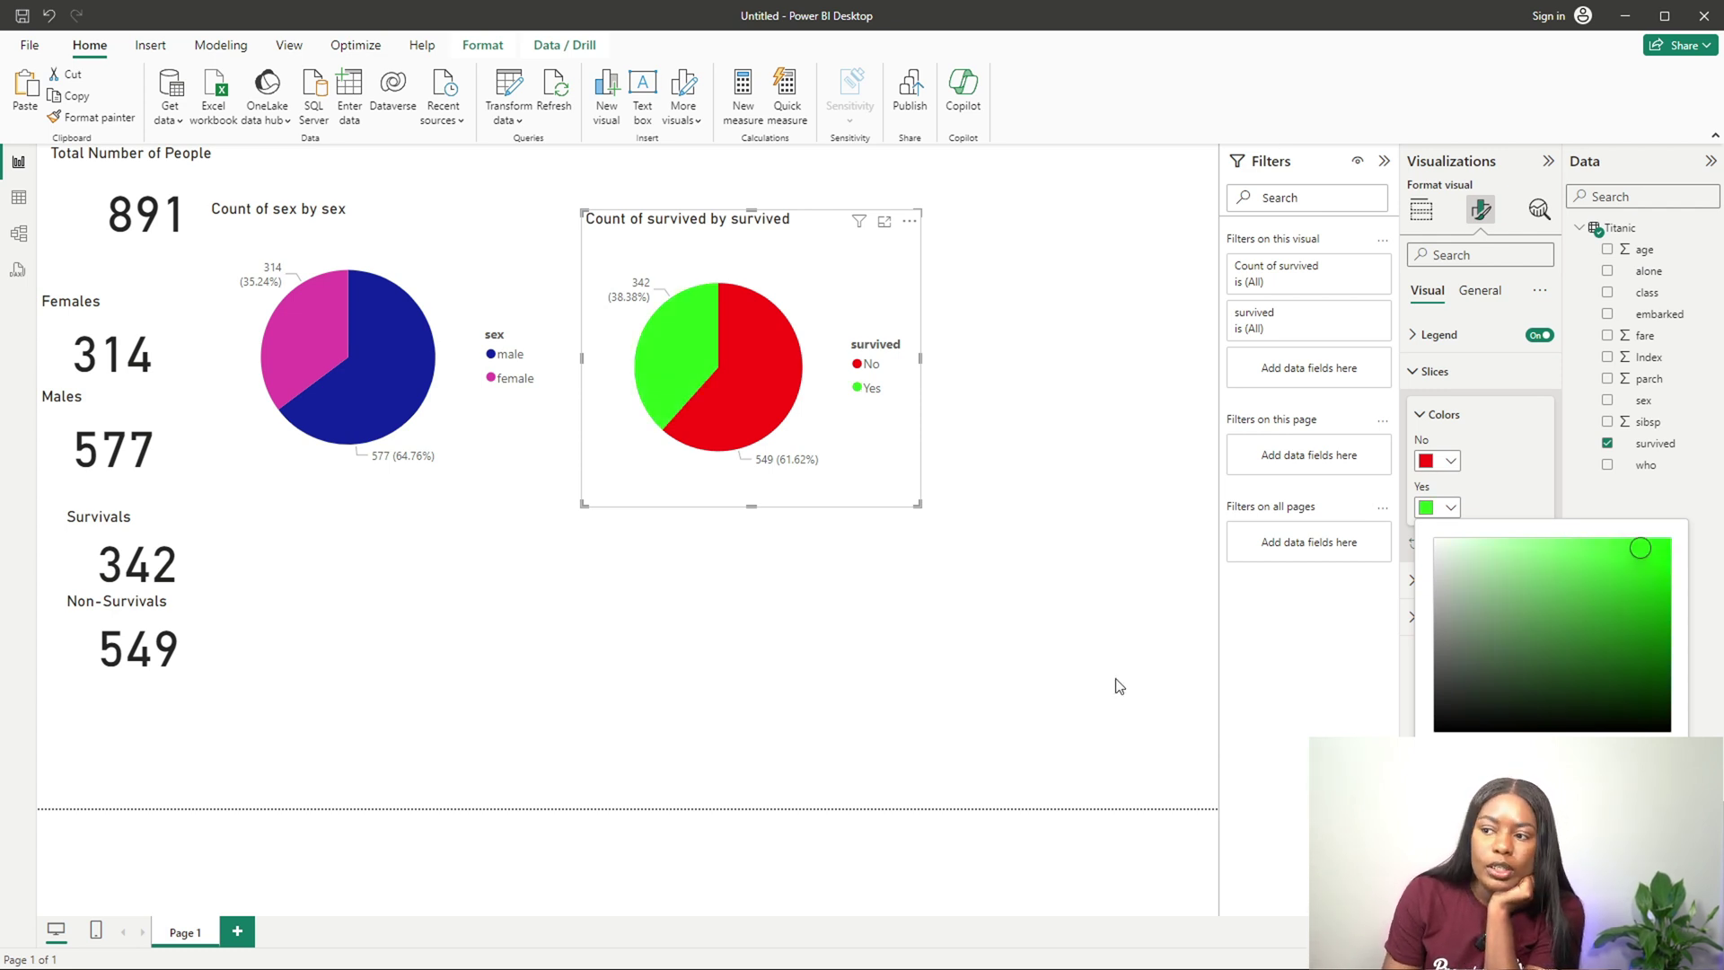
pyautogui.click(1005, 701)
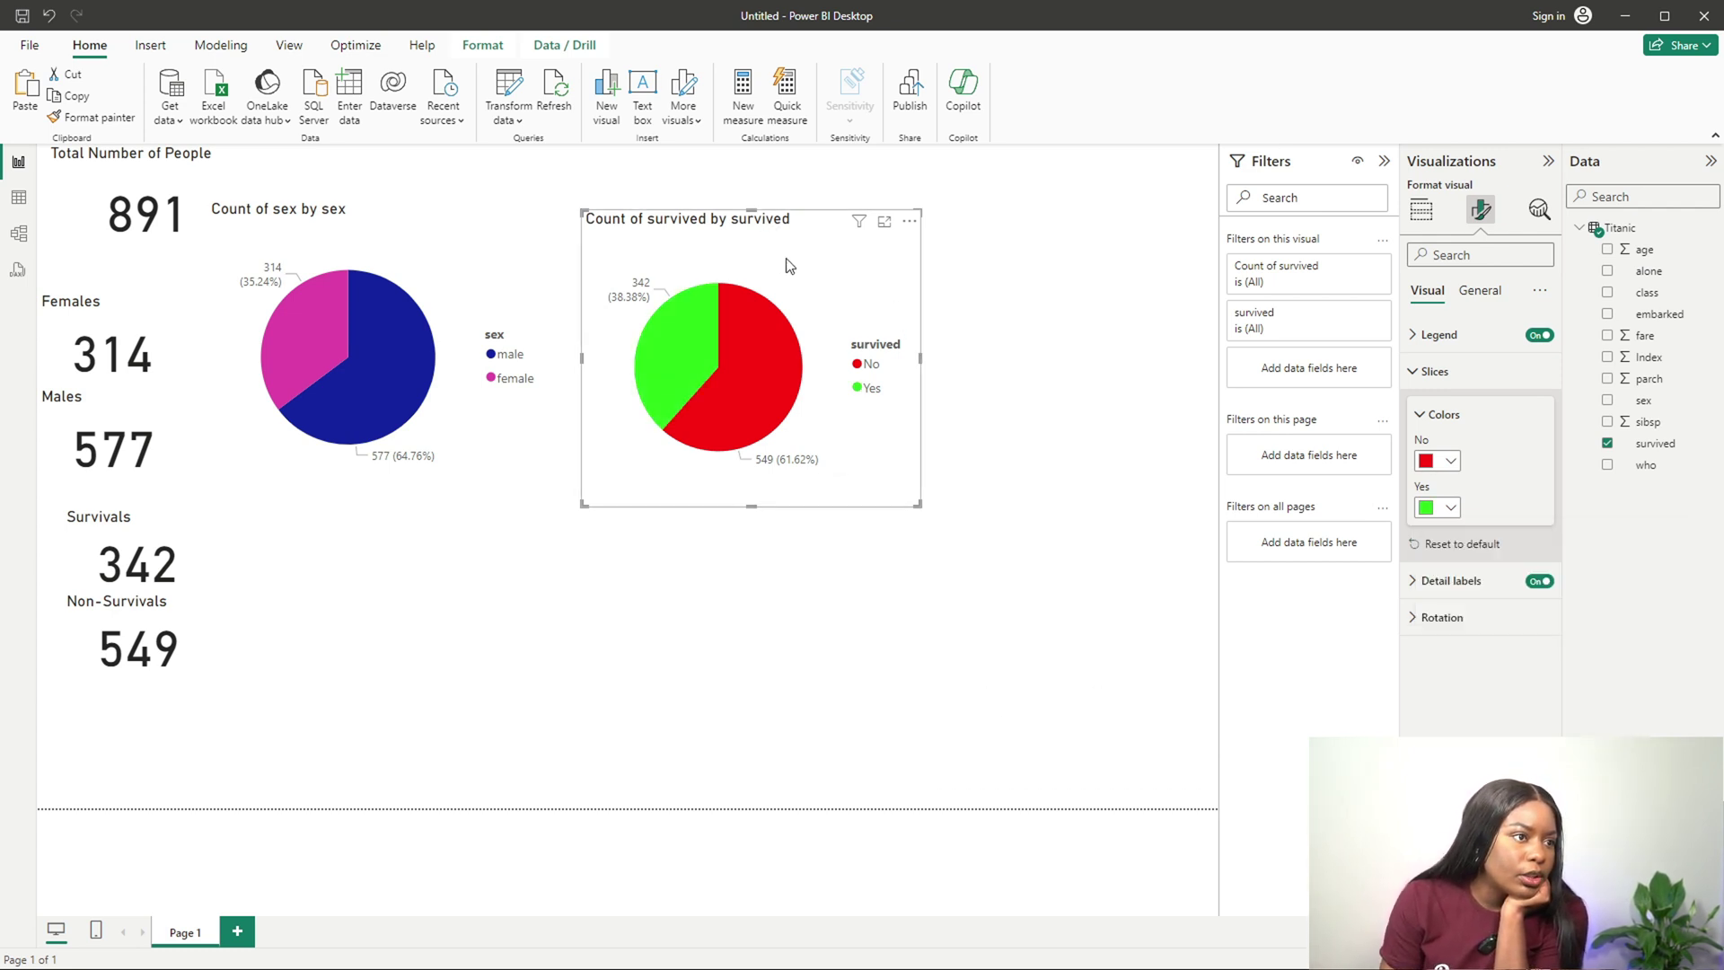
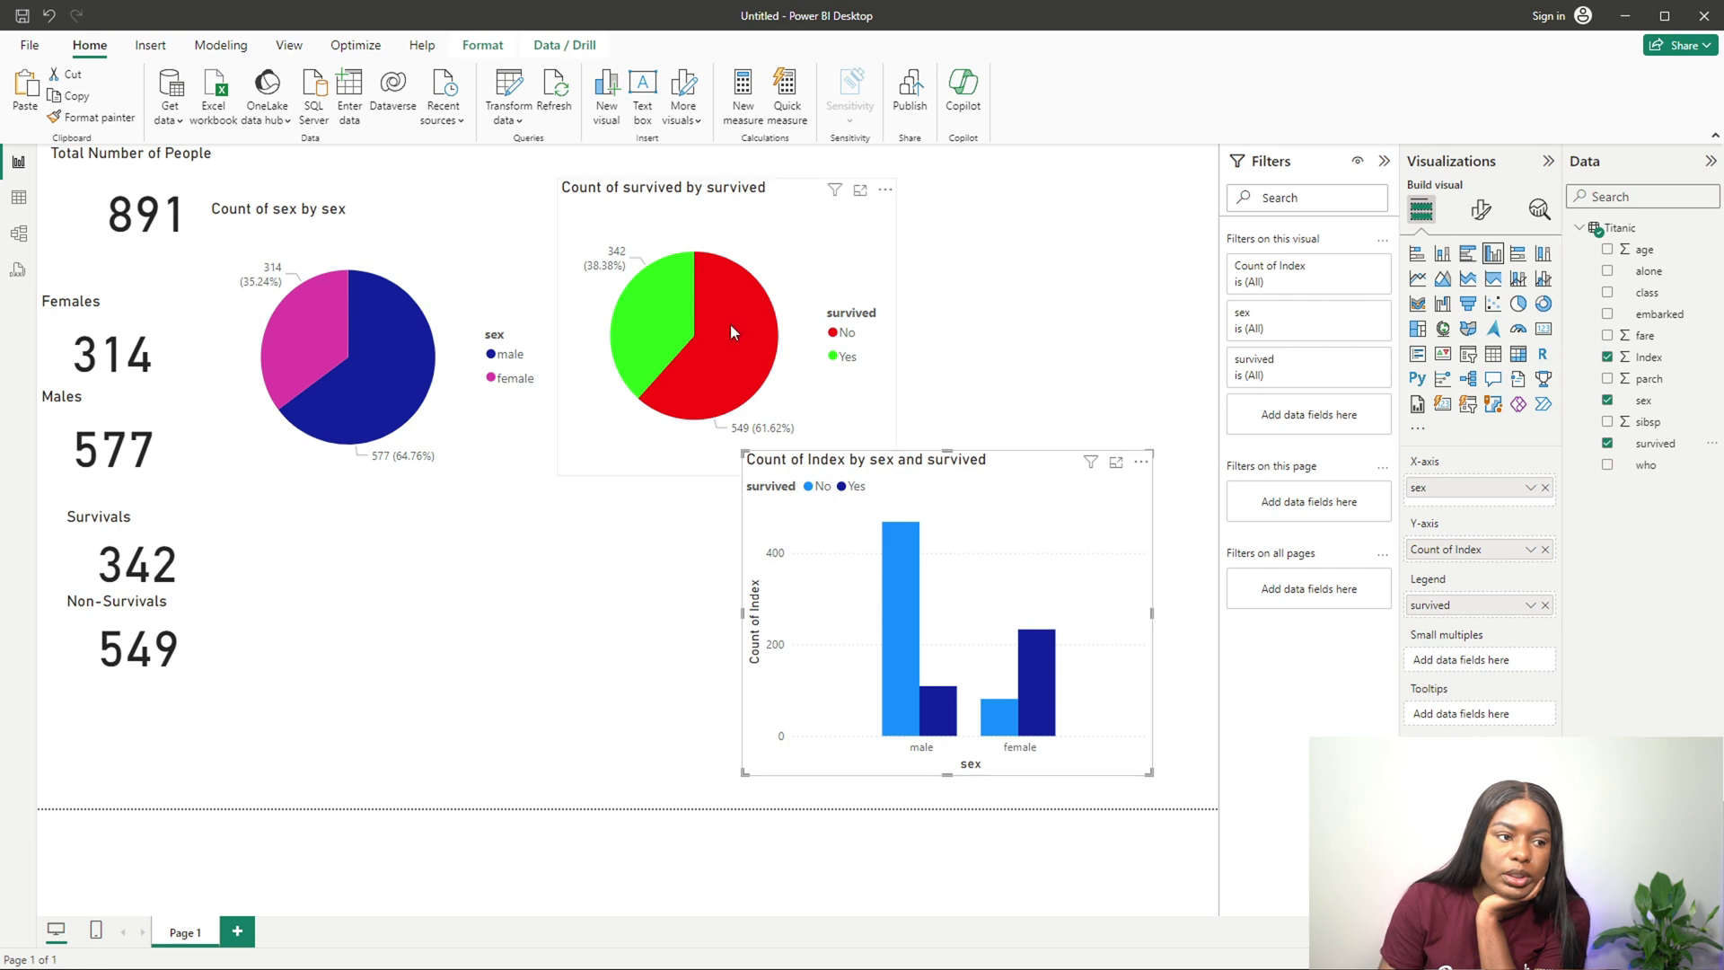
# Step: Copy the survived pie chart's formatting onto the sex-and-survived column chart, and fit that chart in smaller size below the sex pie chart
pyautogui.click(91, 116)
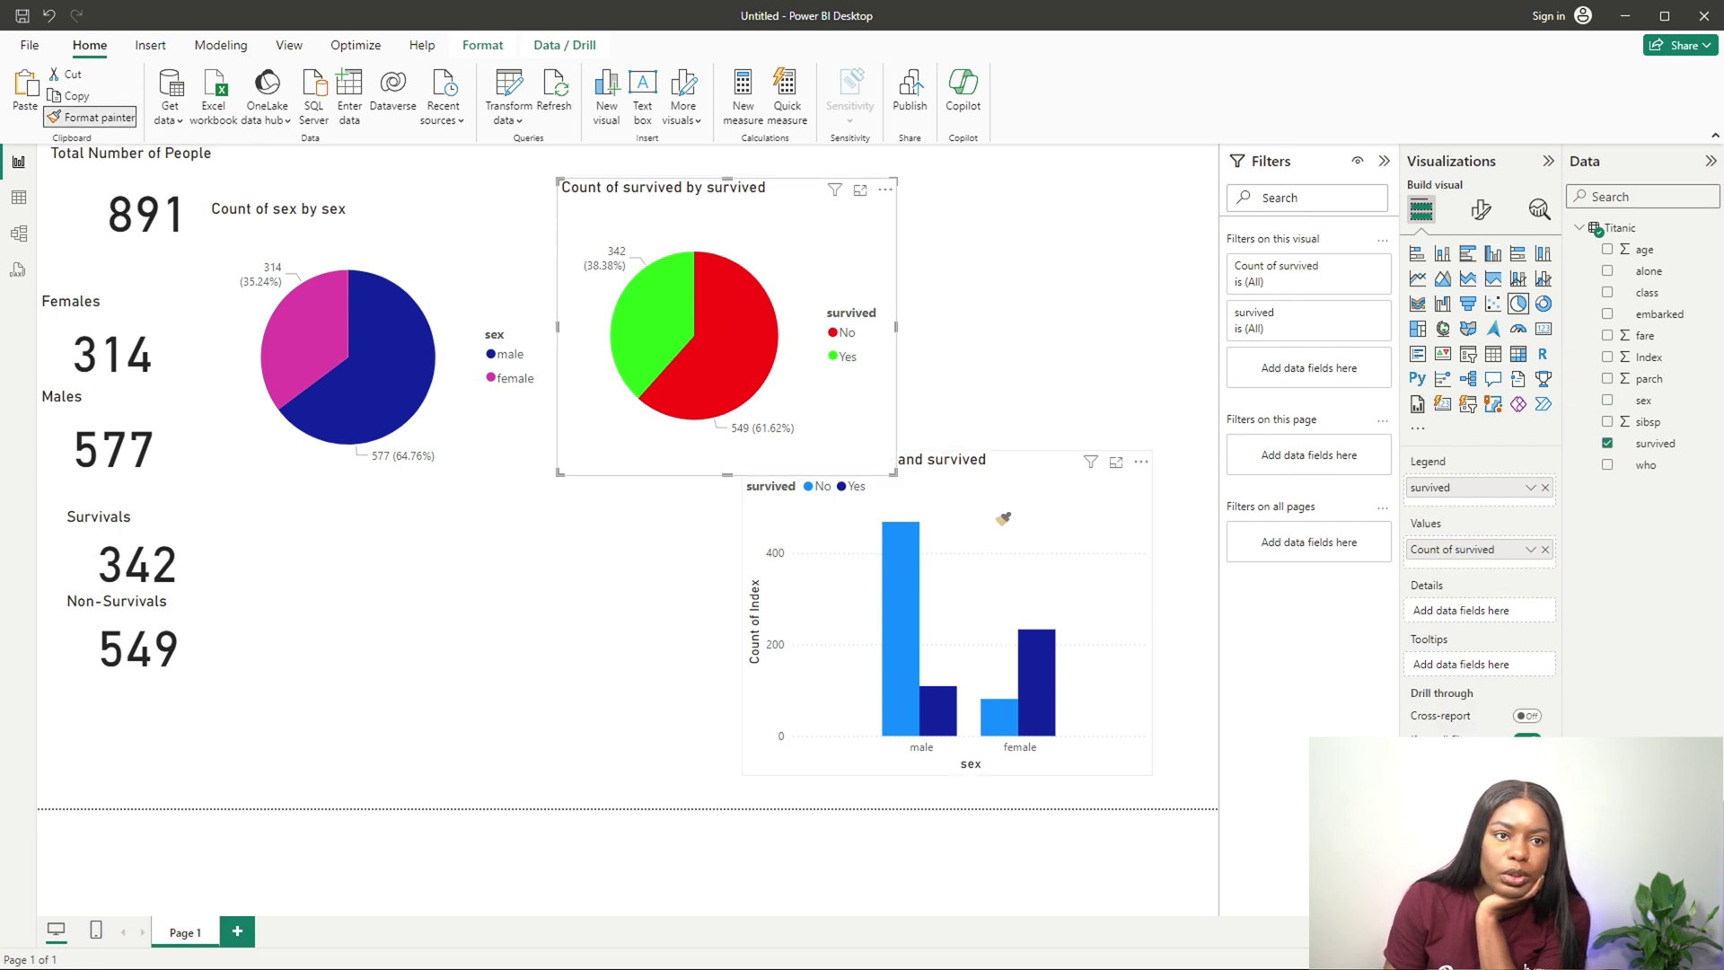
pyautogui.click(1000, 508)
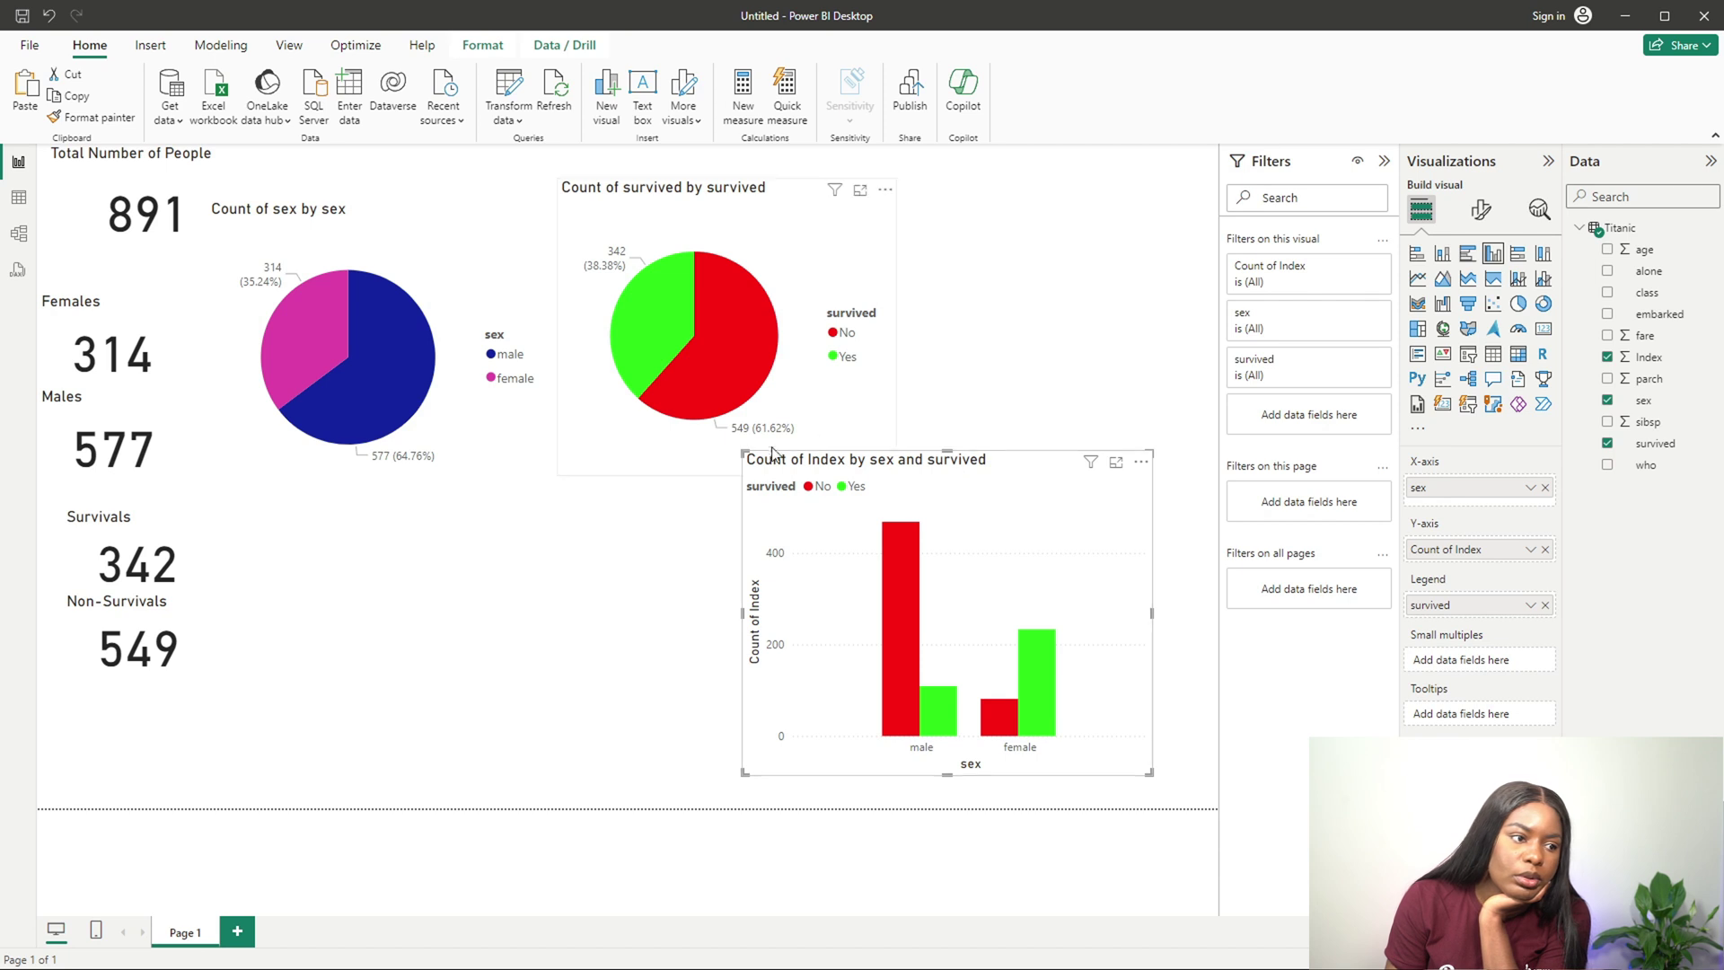
pyautogui.moveTo(741, 449); pyautogui.dragTo(822, 566)
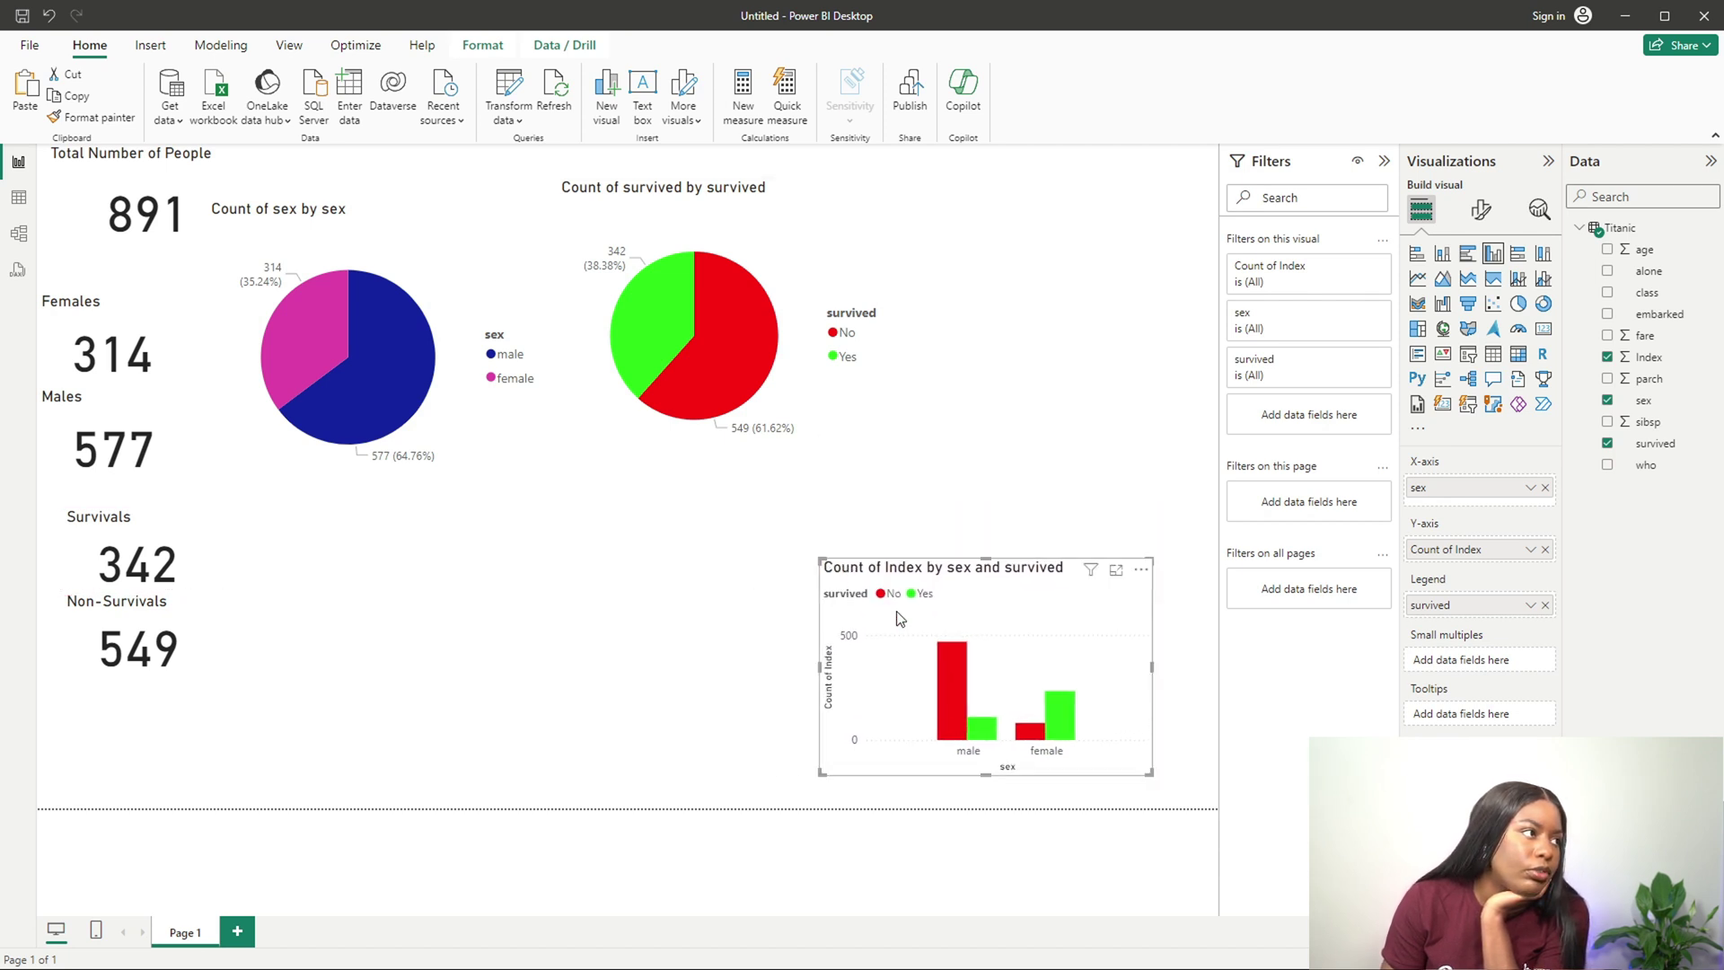
pyautogui.moveTo(1030, 625); pyautogui.dragTo(462, 628)
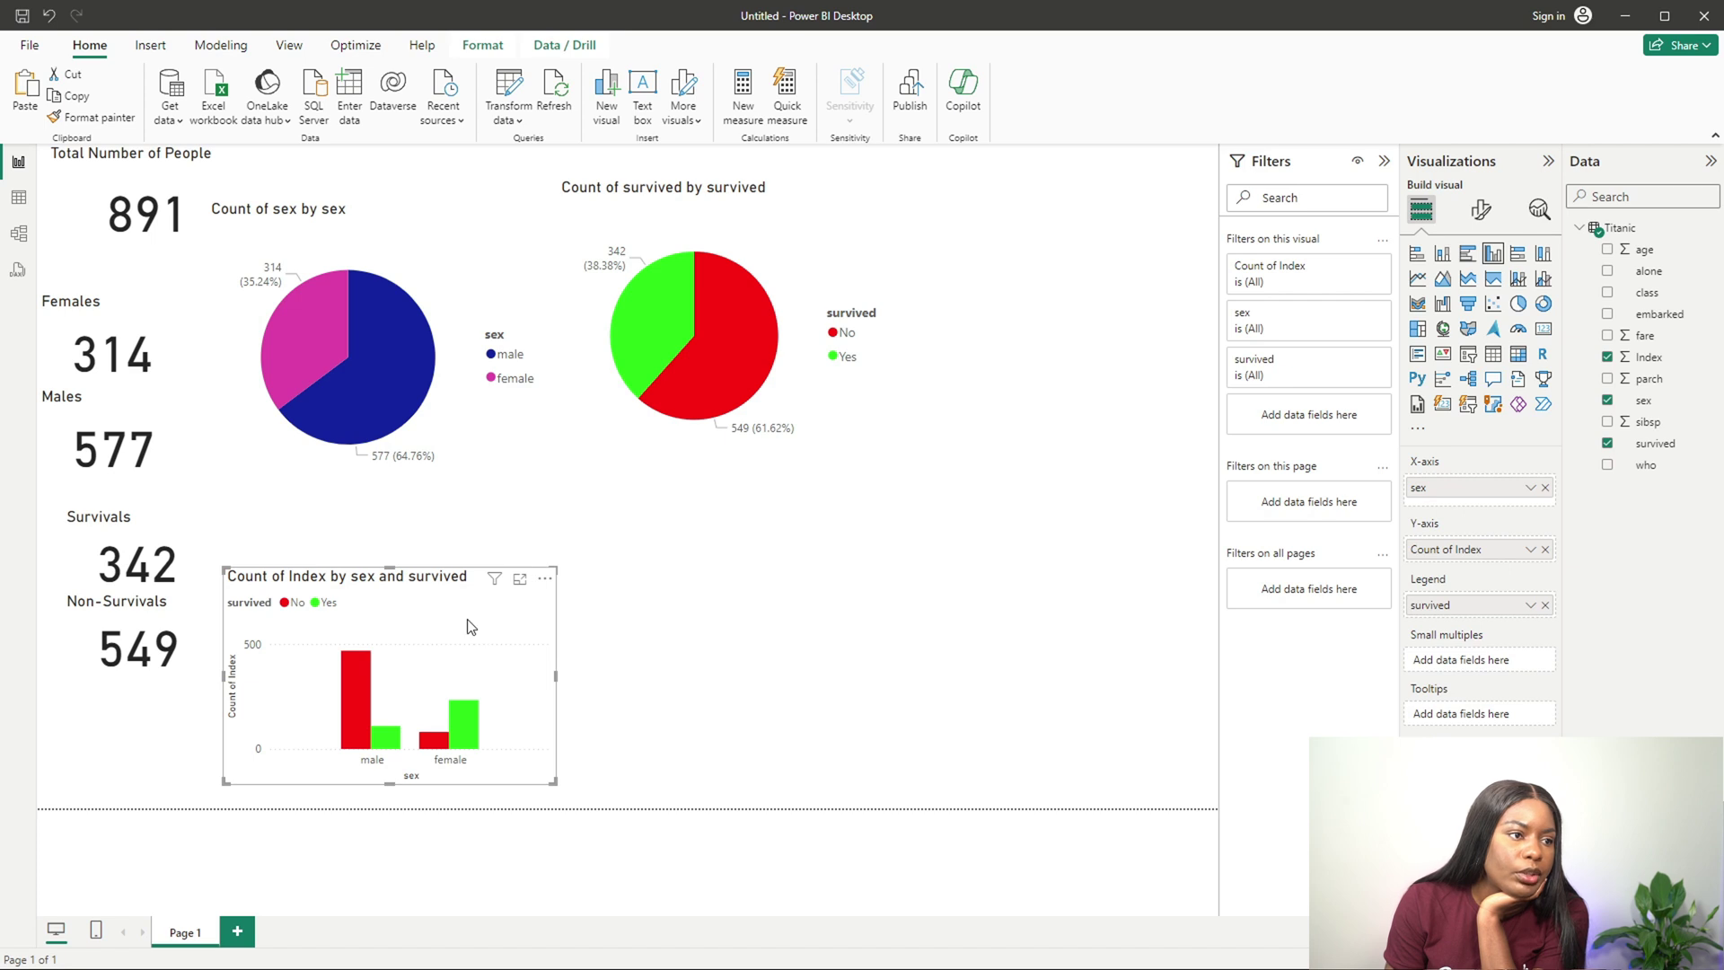
# Step: Duplicate the sex-and-survived column chart beside the original and replace the copy's X-axis field with class
pyautogui.hotkey('ctrl', 'c')
pyautogui.hotkey('ctrl', 'v')
pyautogui.moveTo(797, 613); pyautogui.dragTo(806, 609)
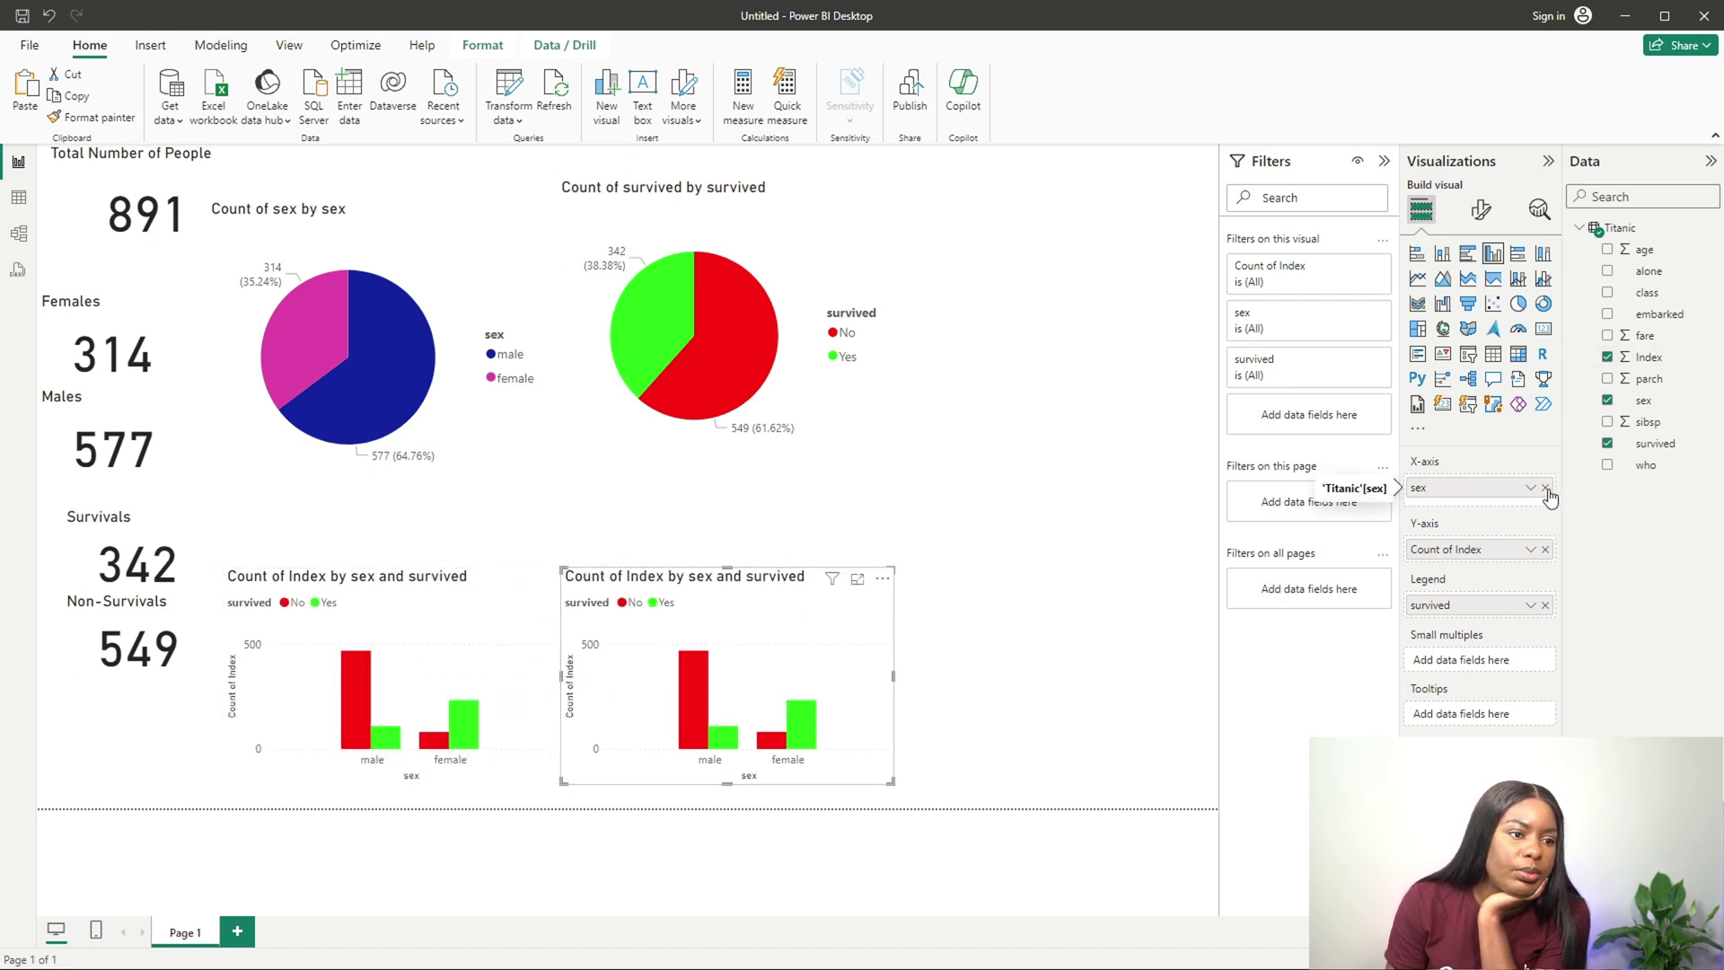
pyautogui.click(1545, 488)
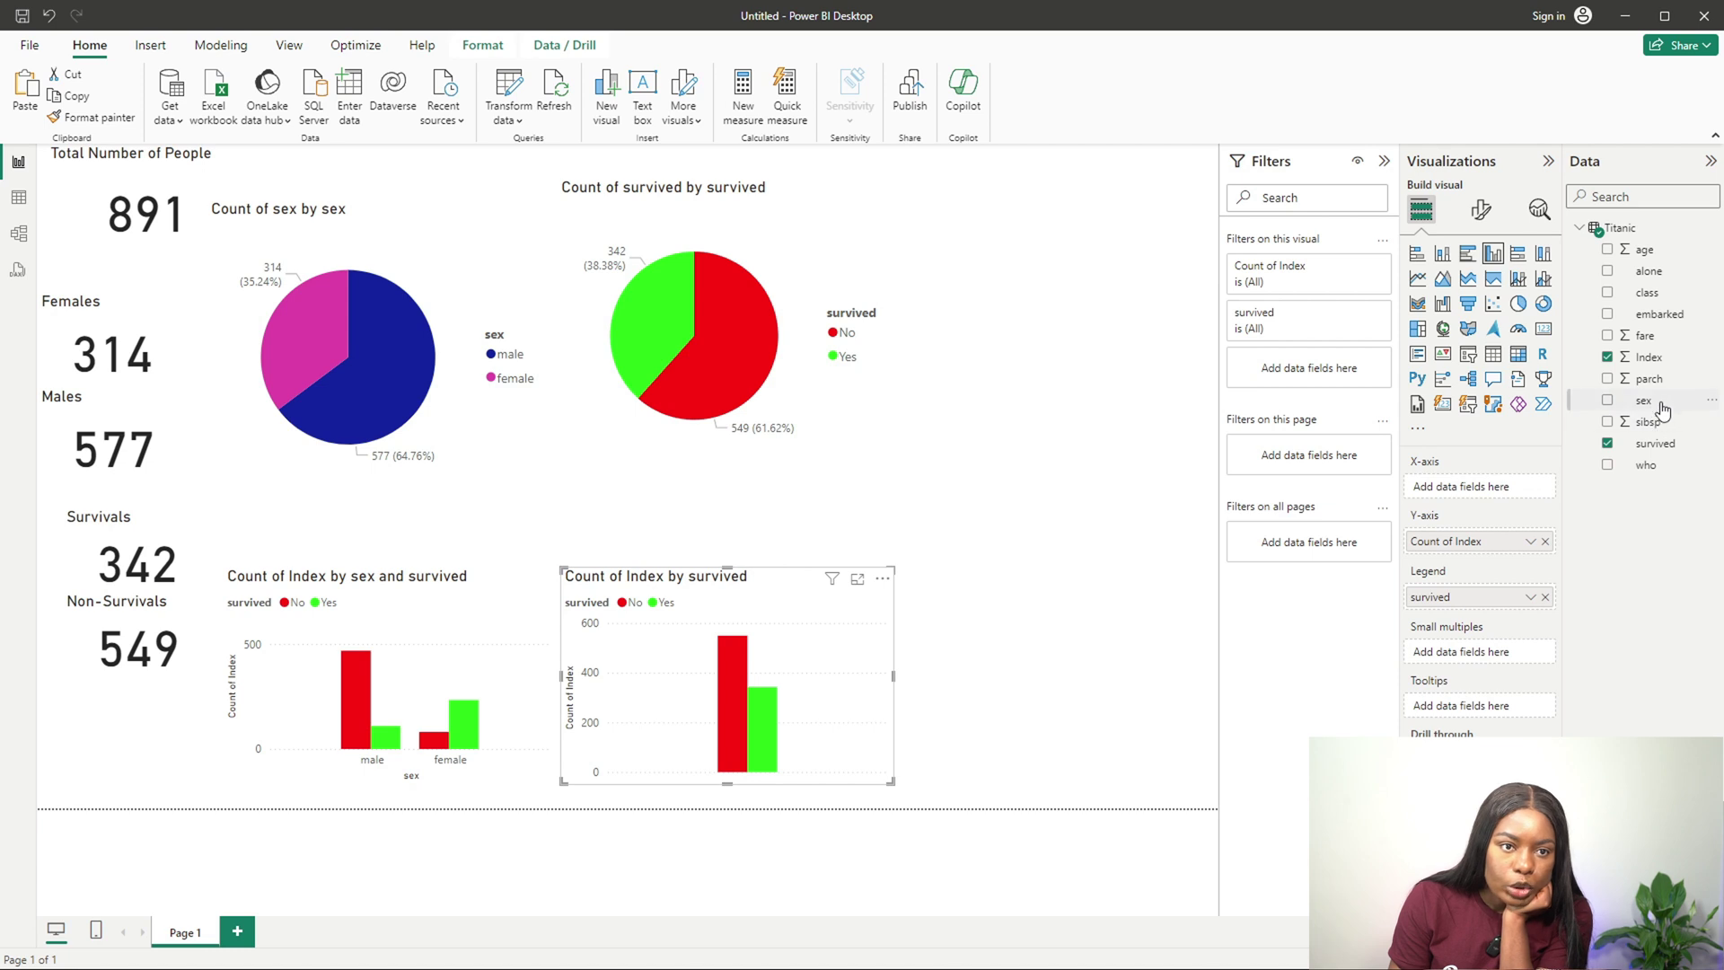
pyautogui.moveTo(1666, 299); pyautogui.dragTo(1509, 492)
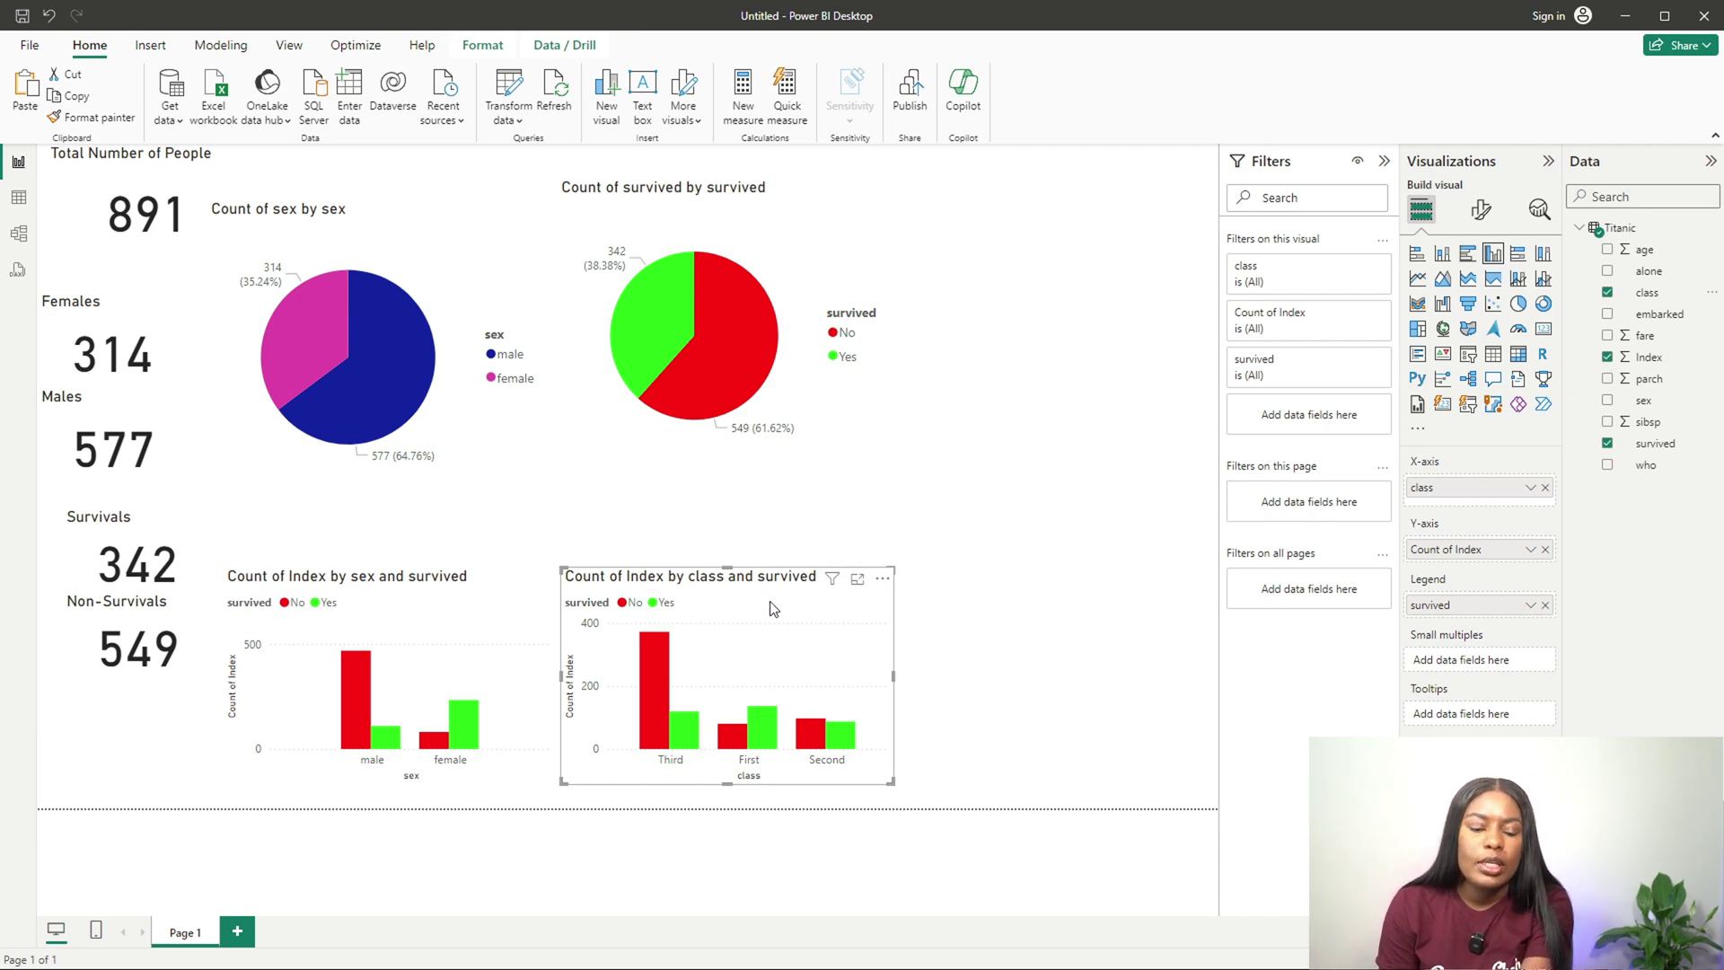
# Step: Duplicate the class-and-survived column chart beside the original and replace the copy's X-axis field with embarked
pyautogui.hotkey('ctrl', 'c')
pyautogui.hotkey('ctrl', 'v')
pyautogui.moveTo(759, 605); pyautogui.dragTo(1081, 606)
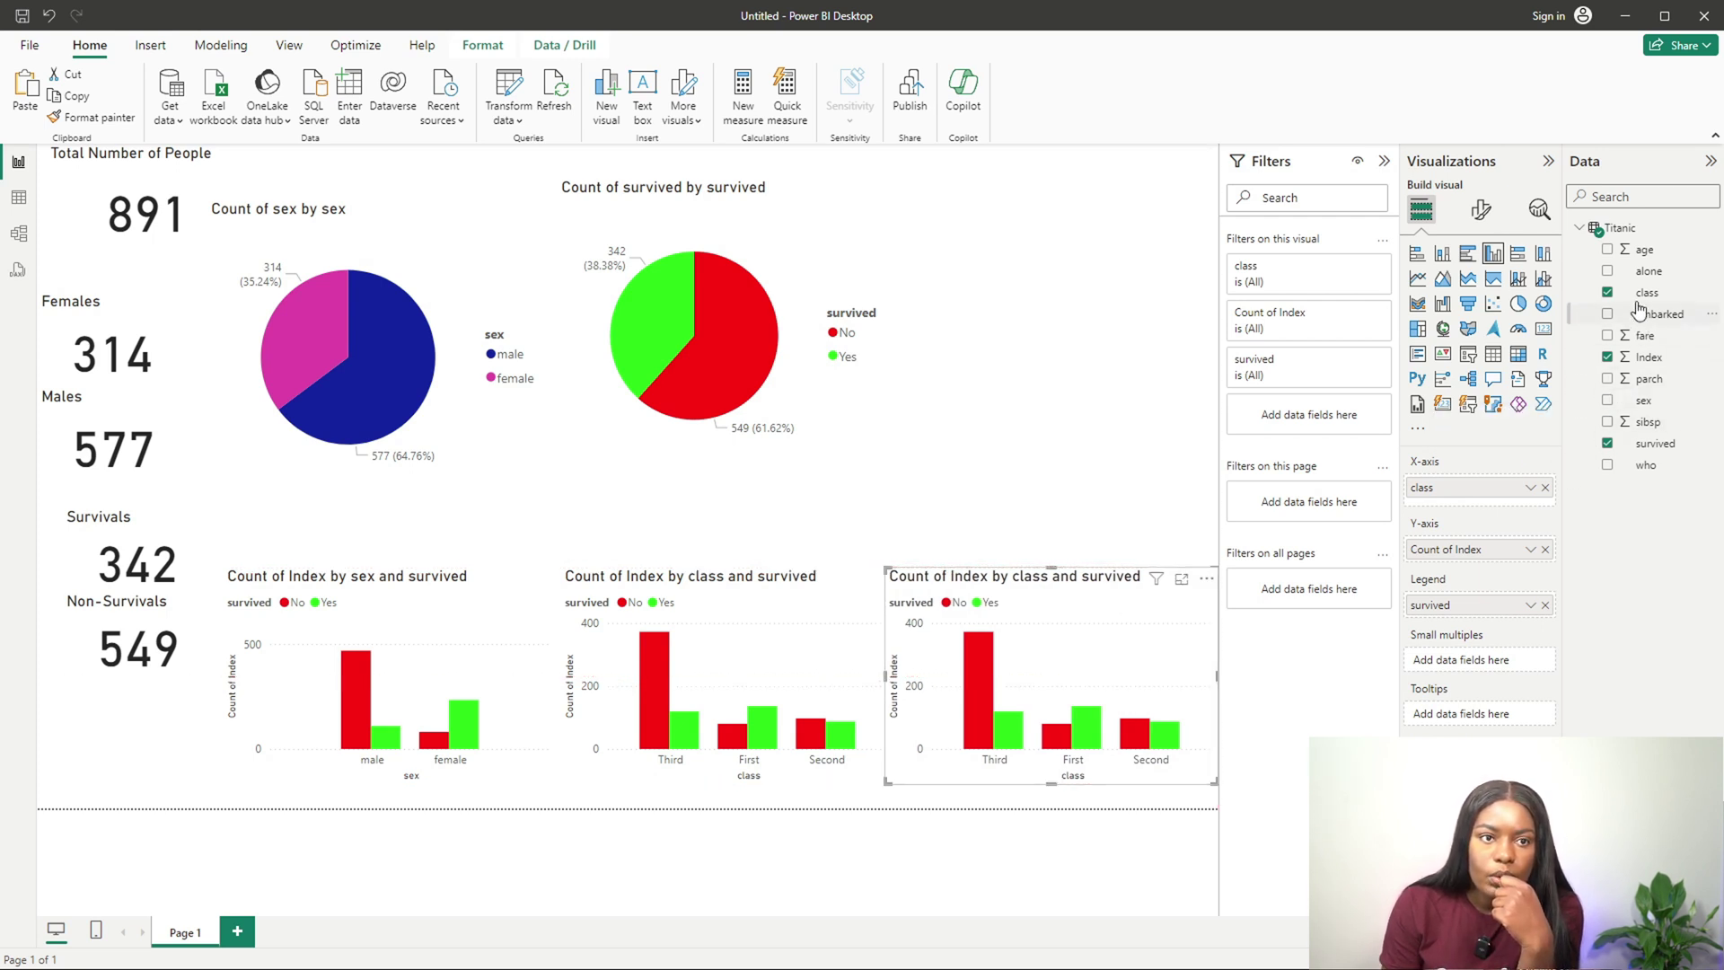
pyautogui.click(1607, 293)
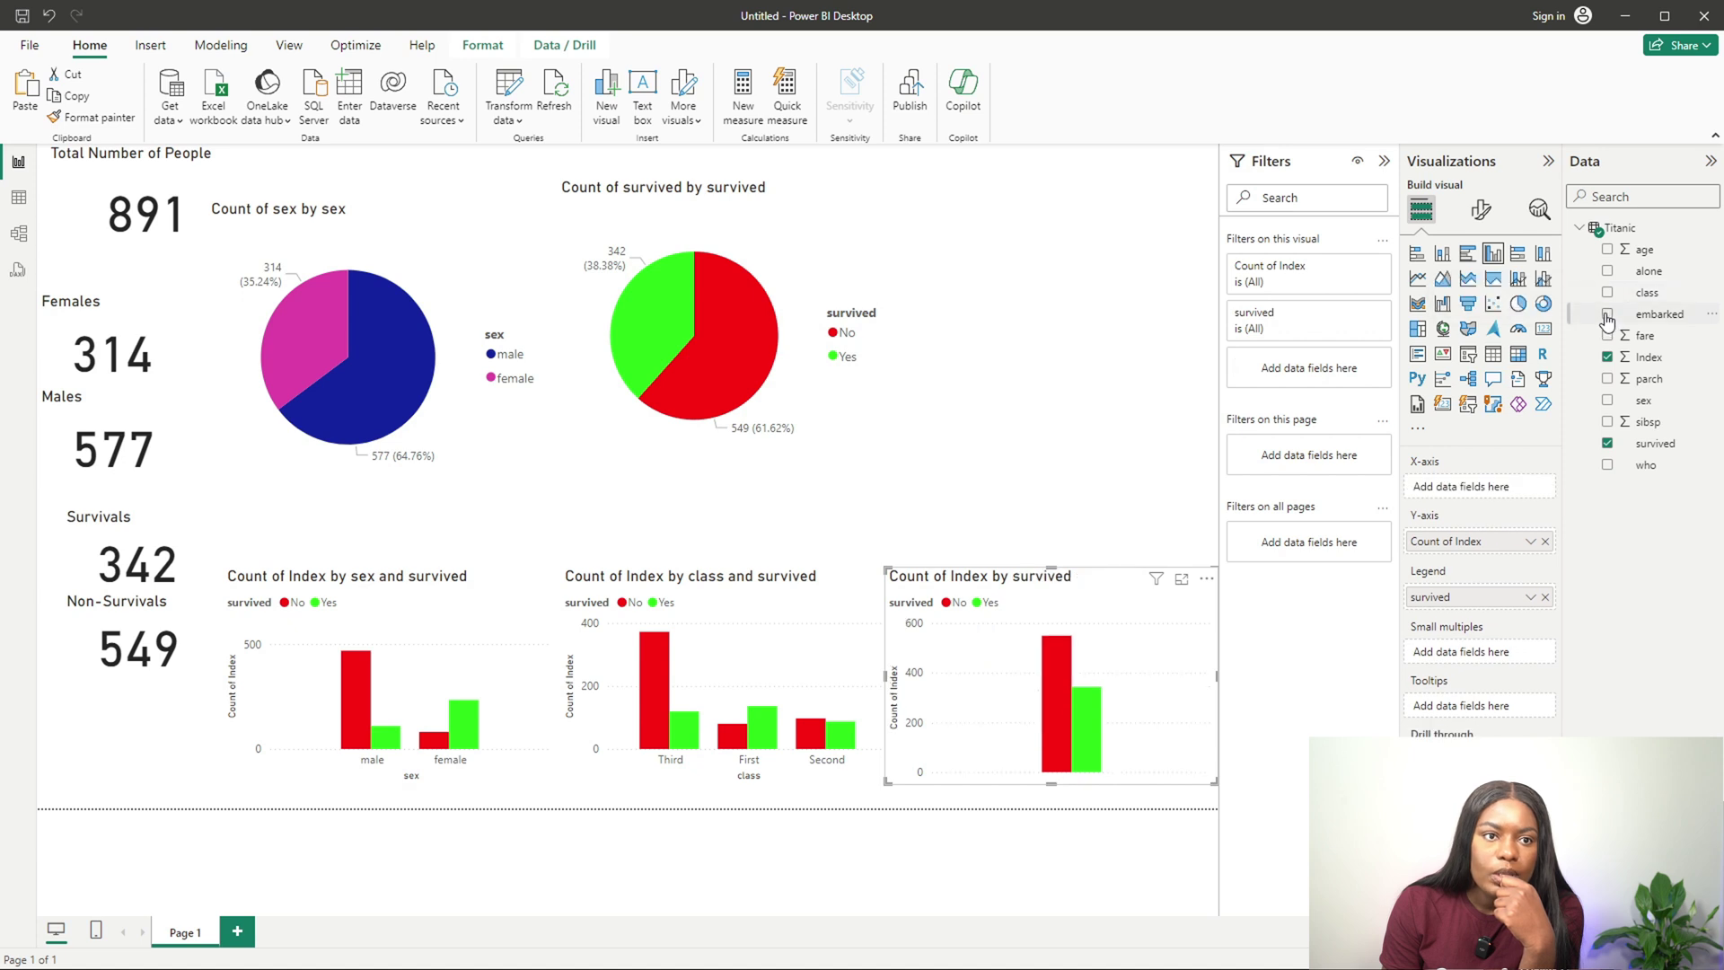
pyautogui.click(1607, 314)
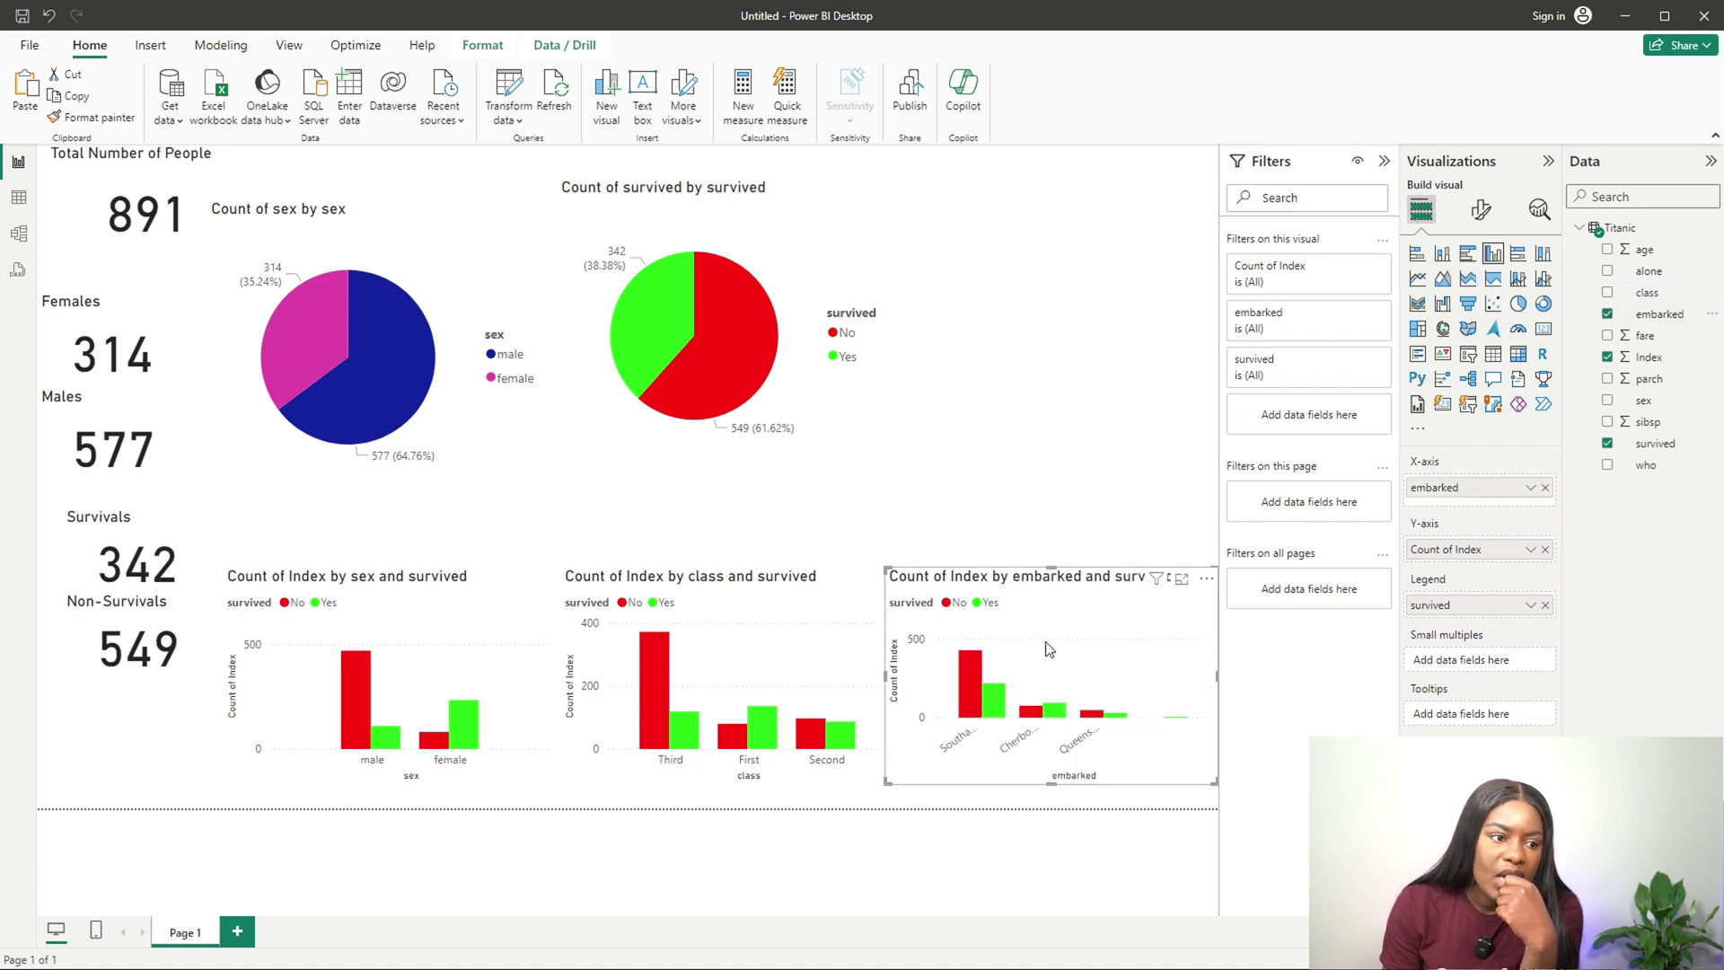
# Step: Enlarge the embarked column chart and filter embarked to Cherbourg, Queenstown and Southampton, leaving out the blank value
pyautogui.moveTo(882, 565); pyautogui.dragTo(814, 482)
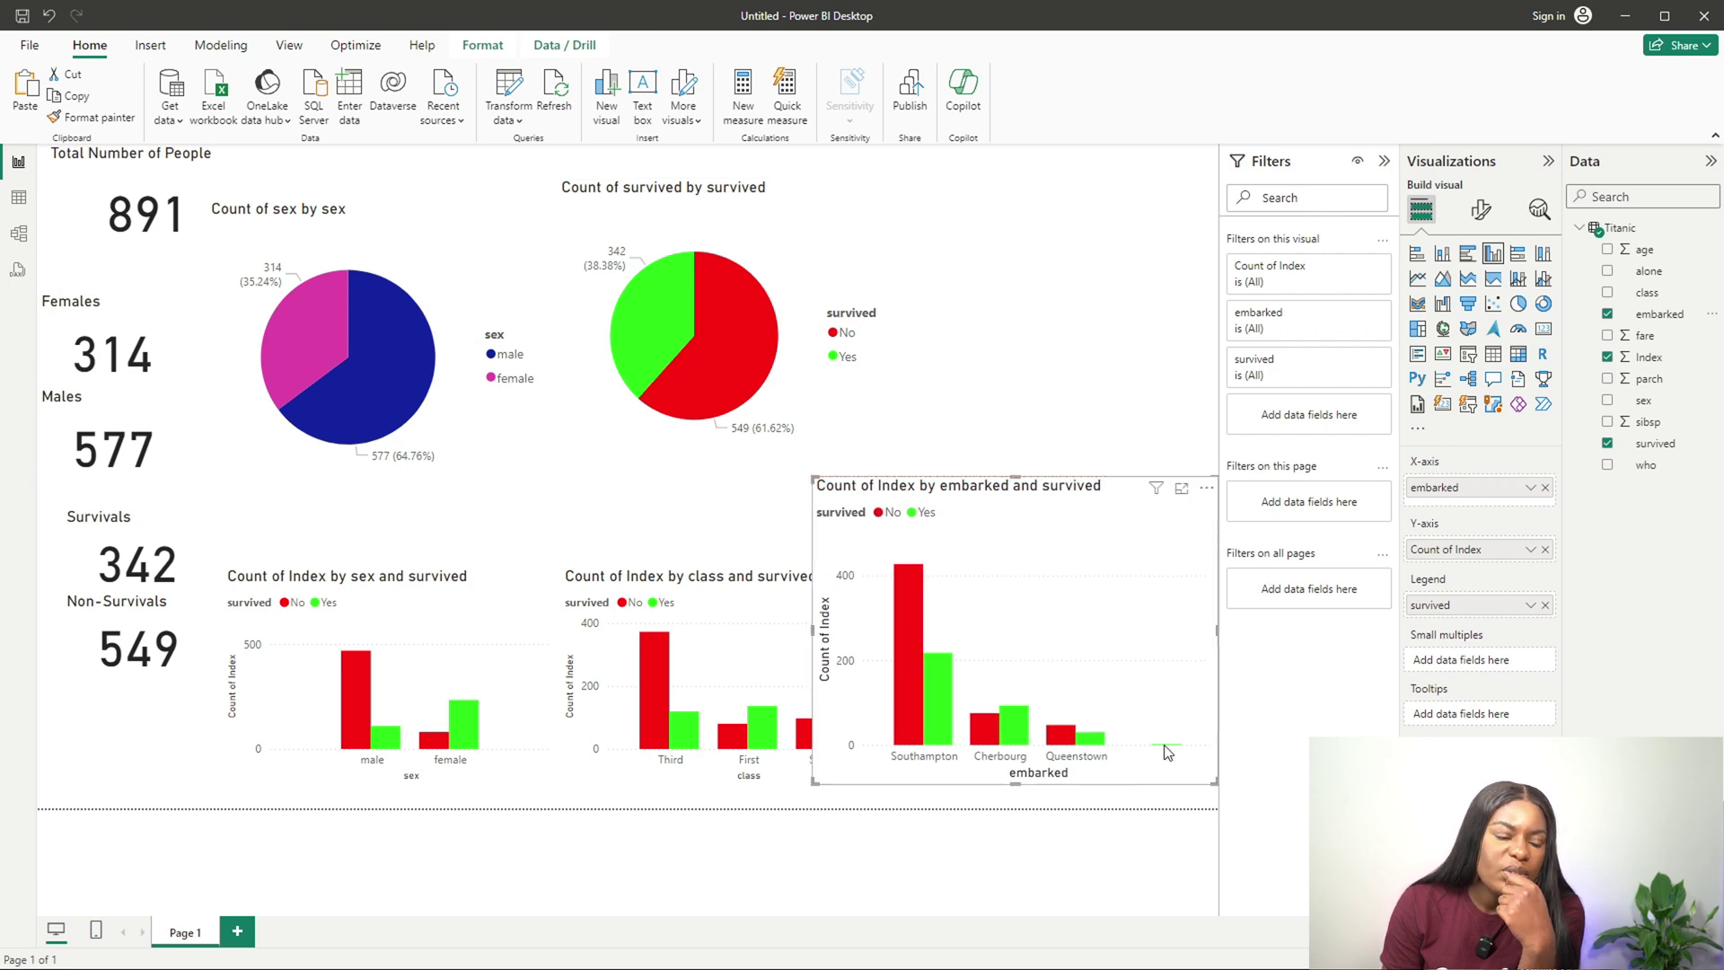
pyautogui.click(1333, 365)
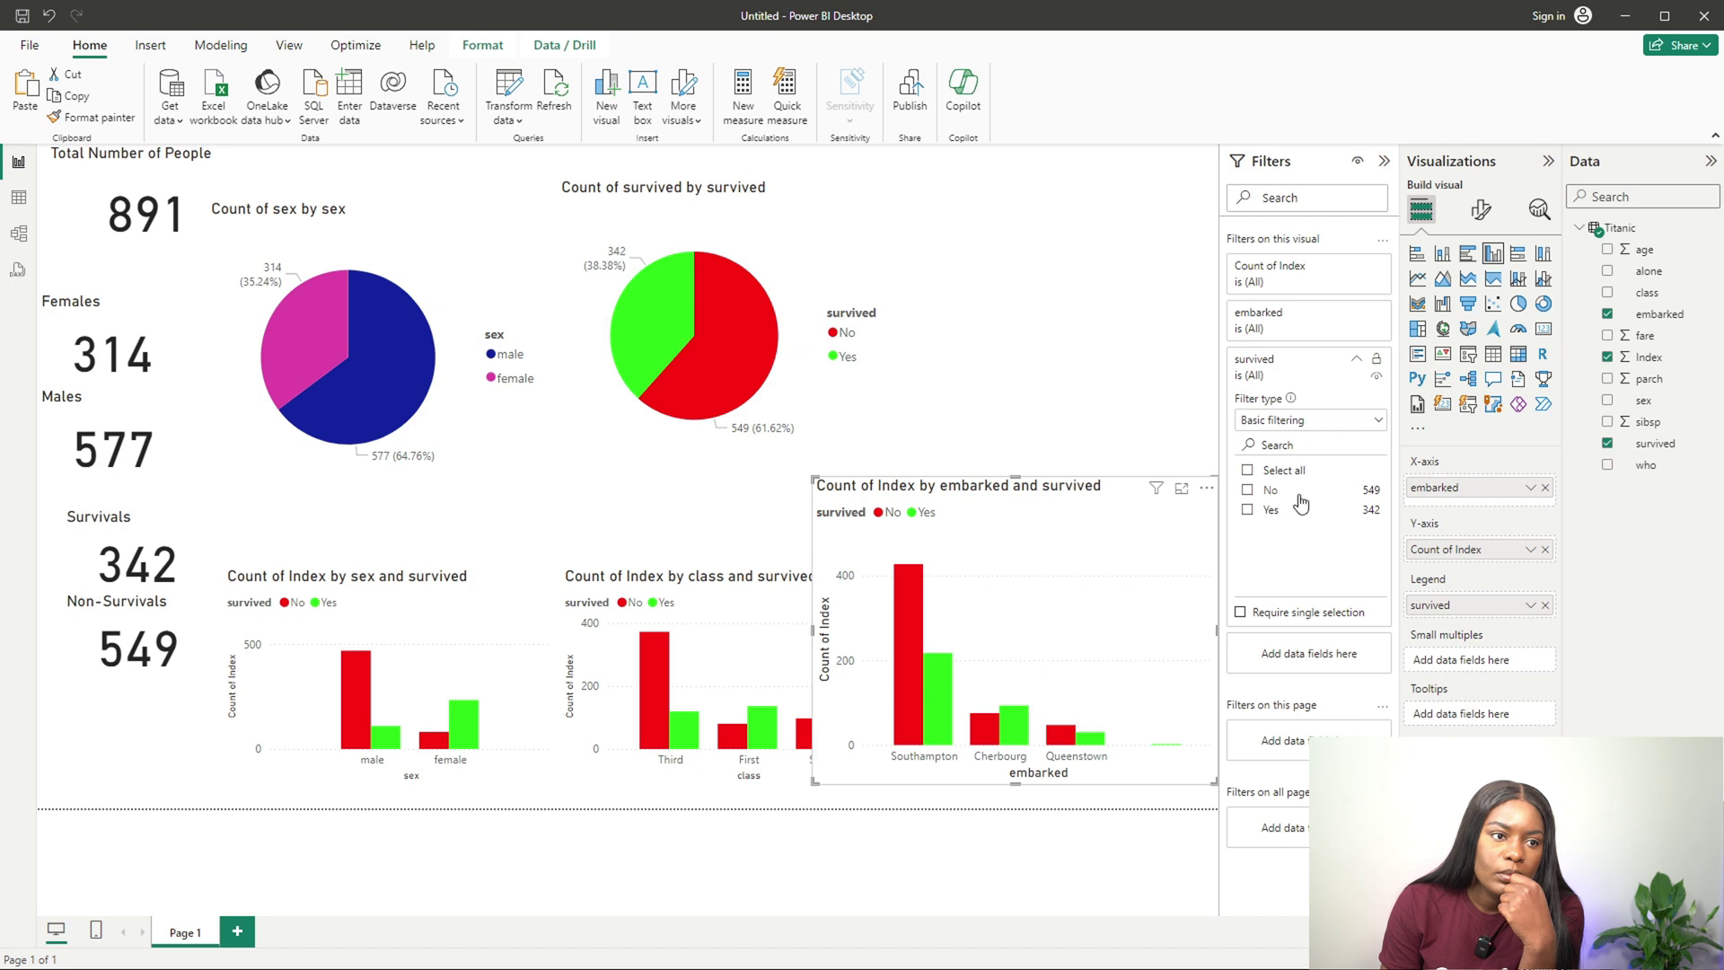
pyautogui.click(1296, 321)
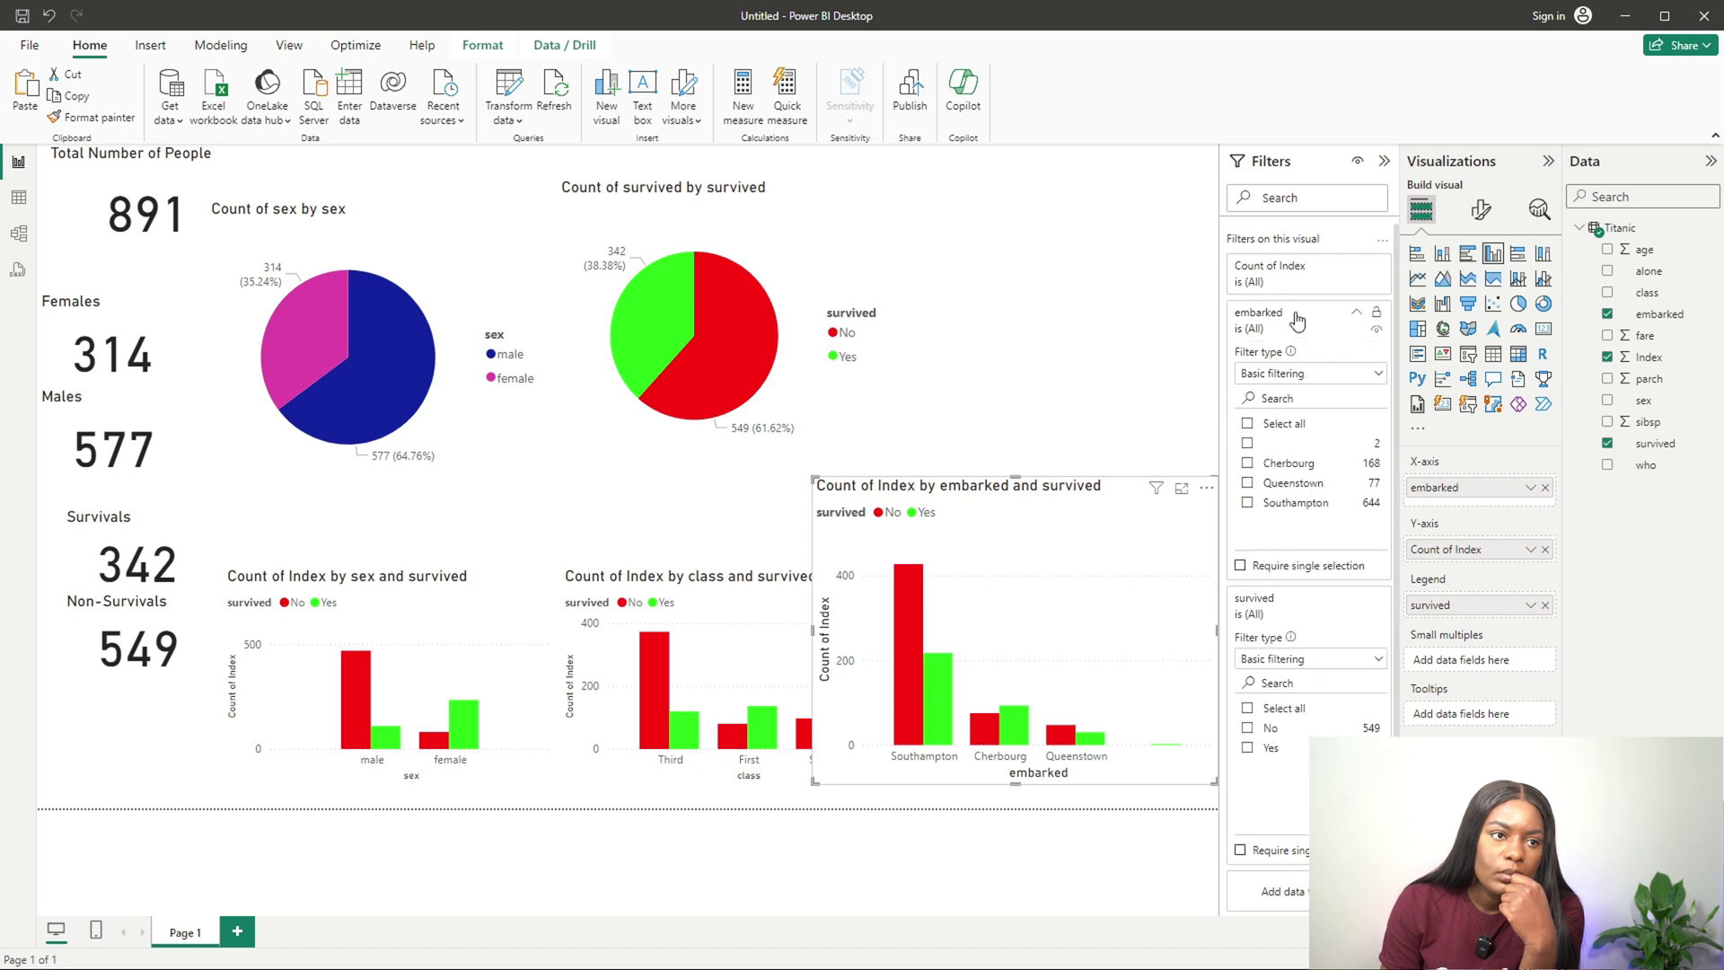
pyautogui.click(1247, 463)
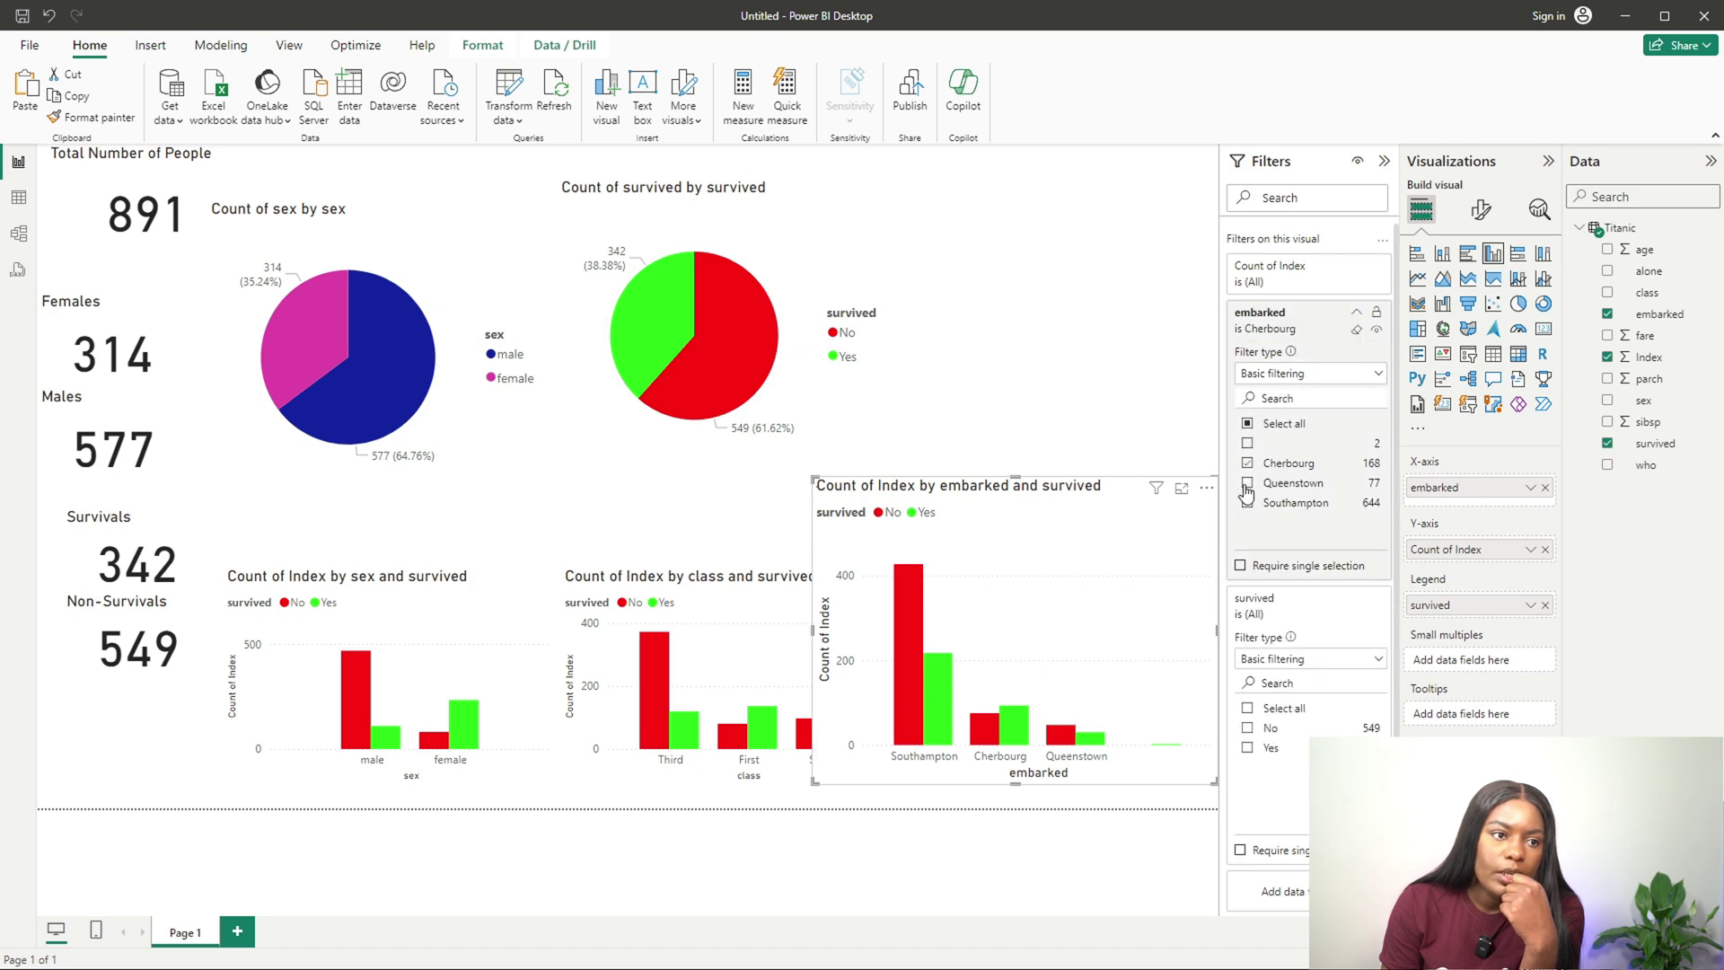
pyautogui.click(1246, 483)
pyautogui.click(1247, 503)
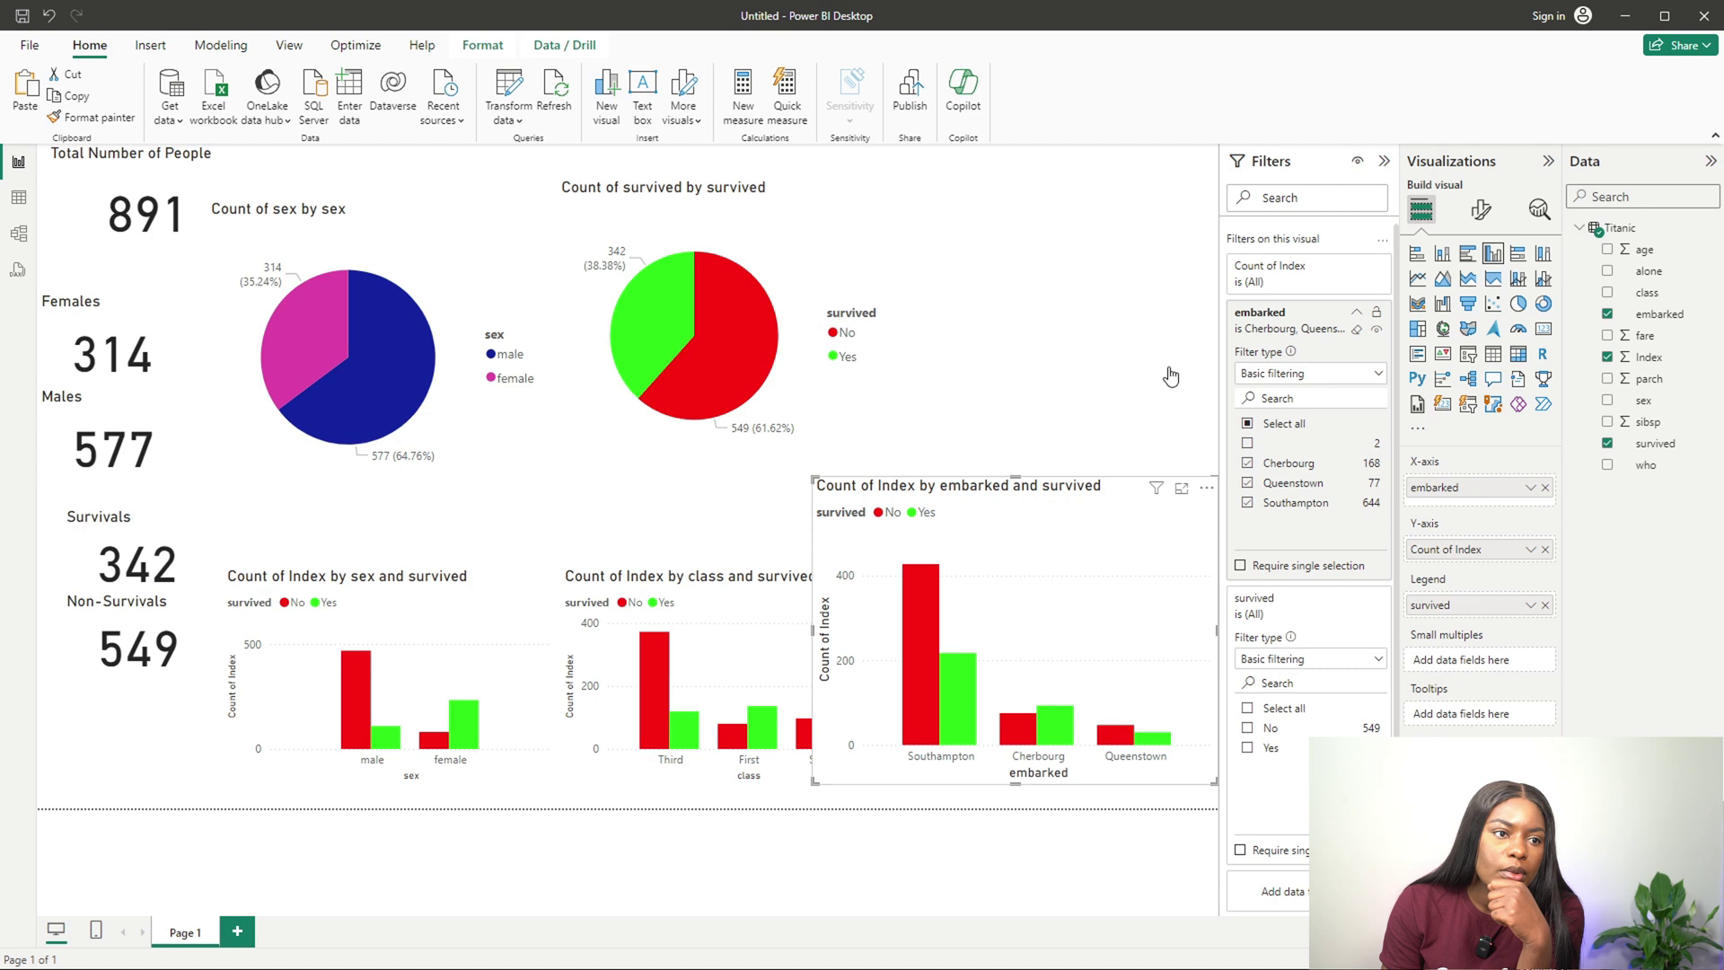
pyautogui.click(1094, 444)
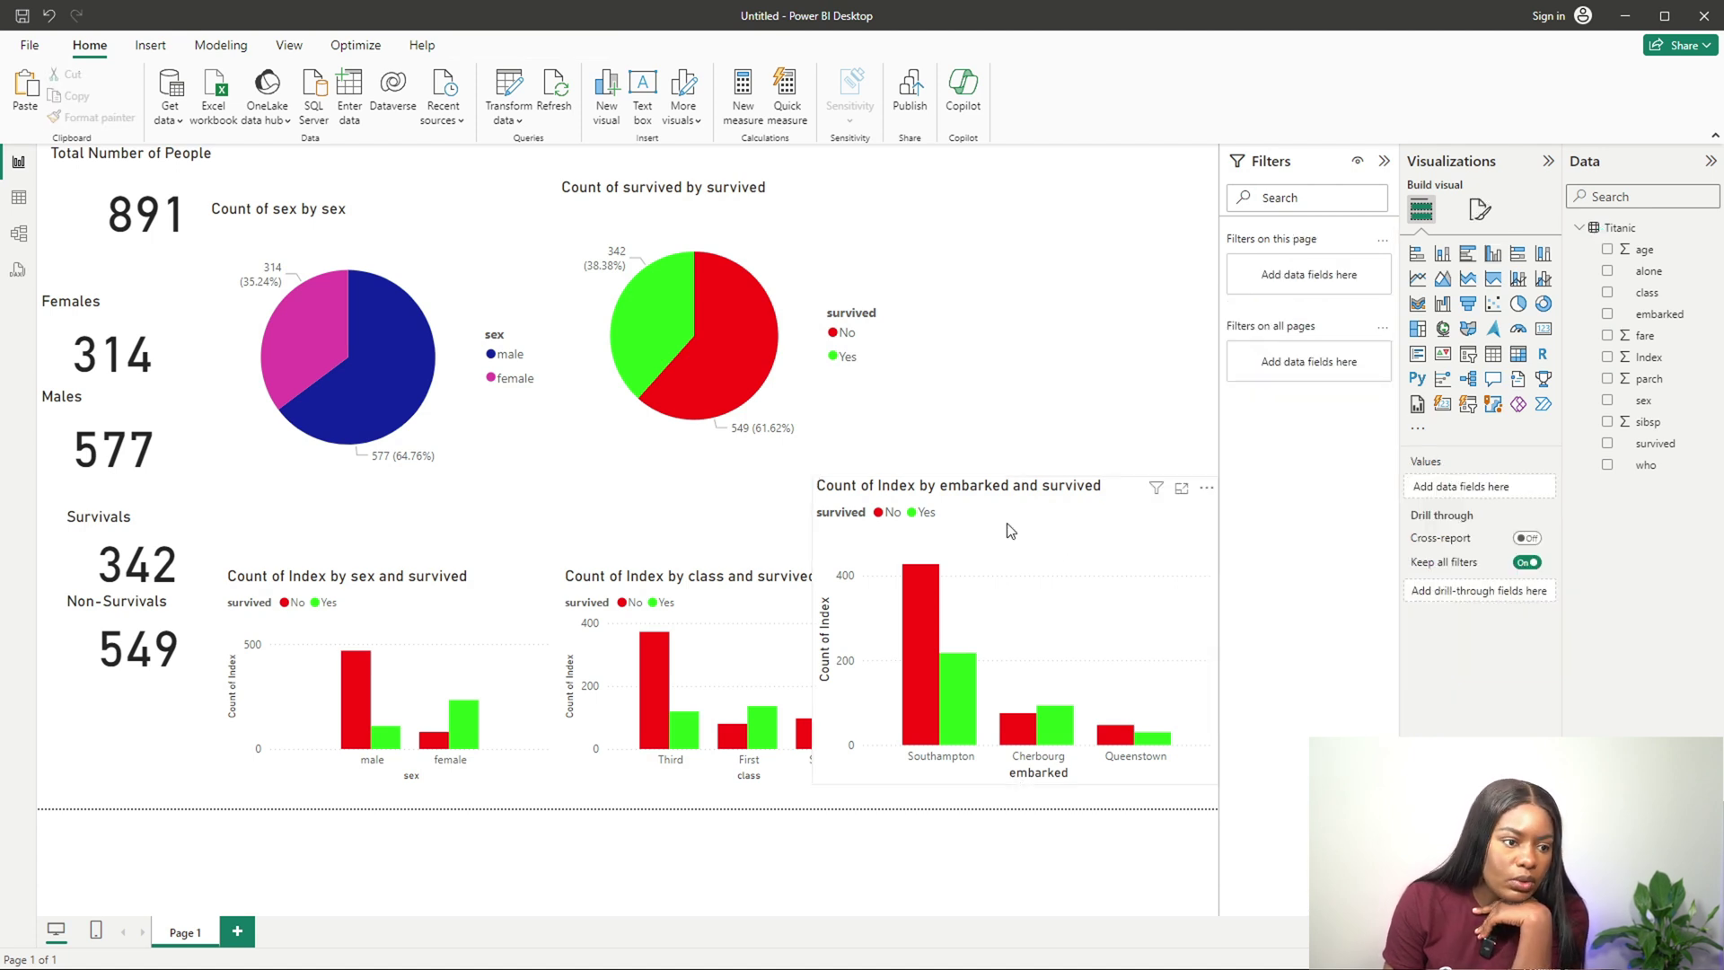
# Step: Shrink the embarked column chart slightly and move it up beside the survived pie chart
pyautogui.click(960, 549)
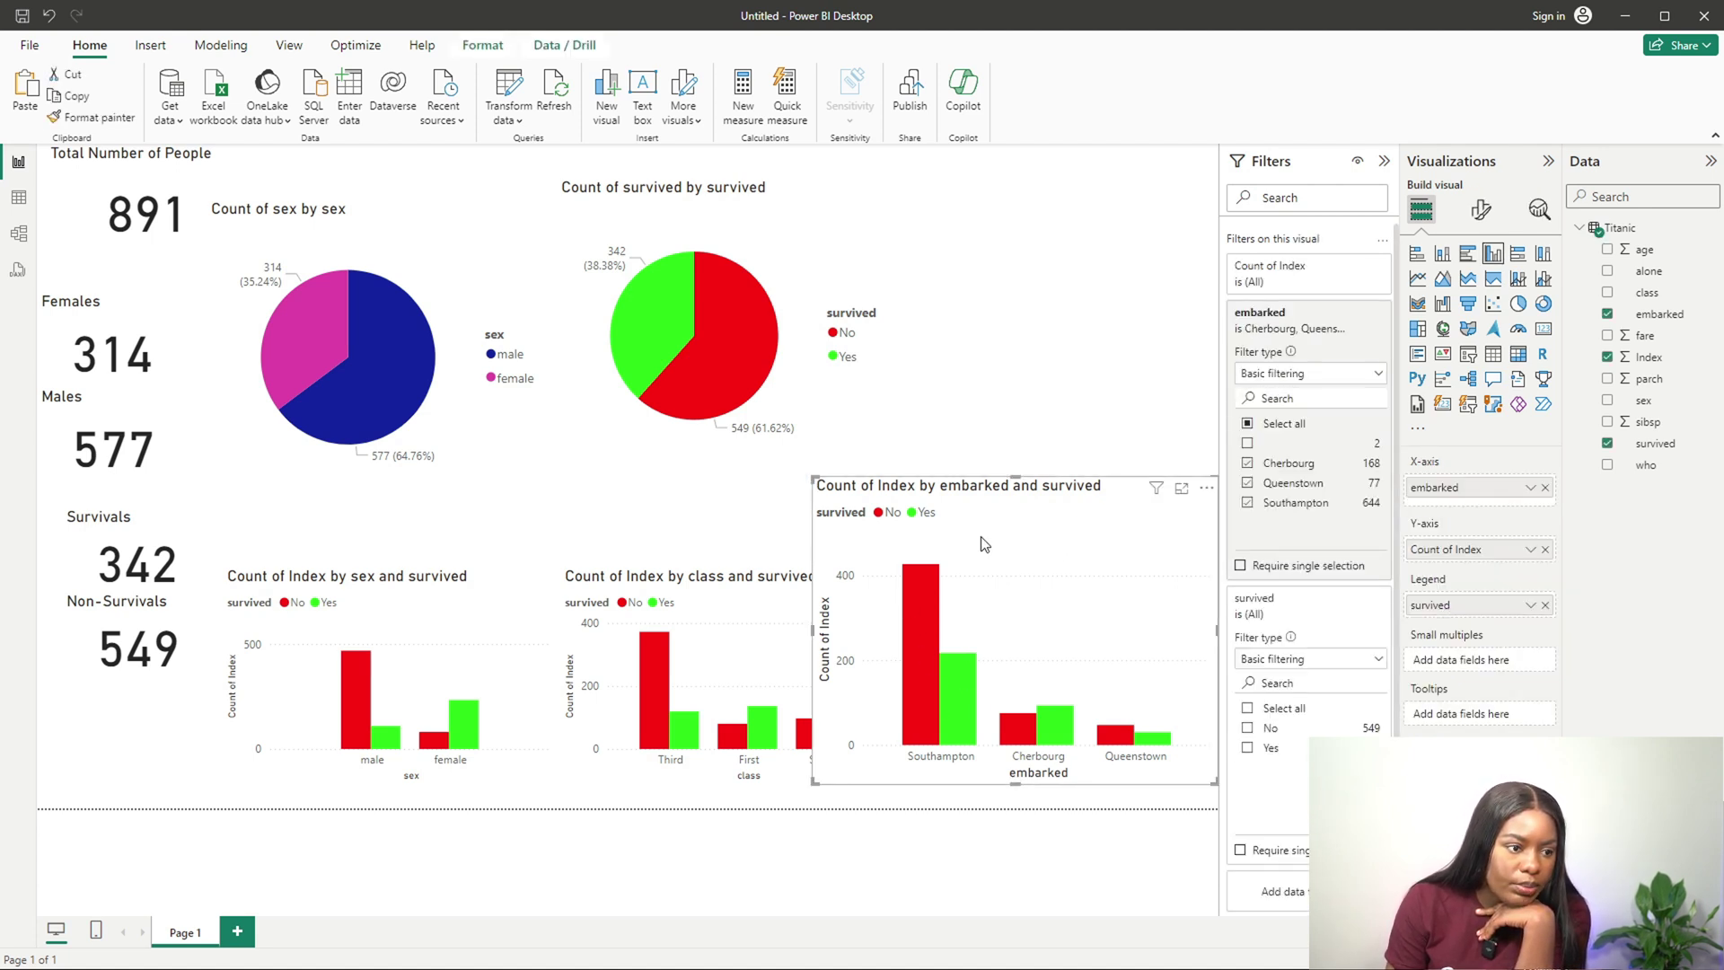
pyautogui.moveTo(814, 480); pyautogui.dragTo(842, 502)
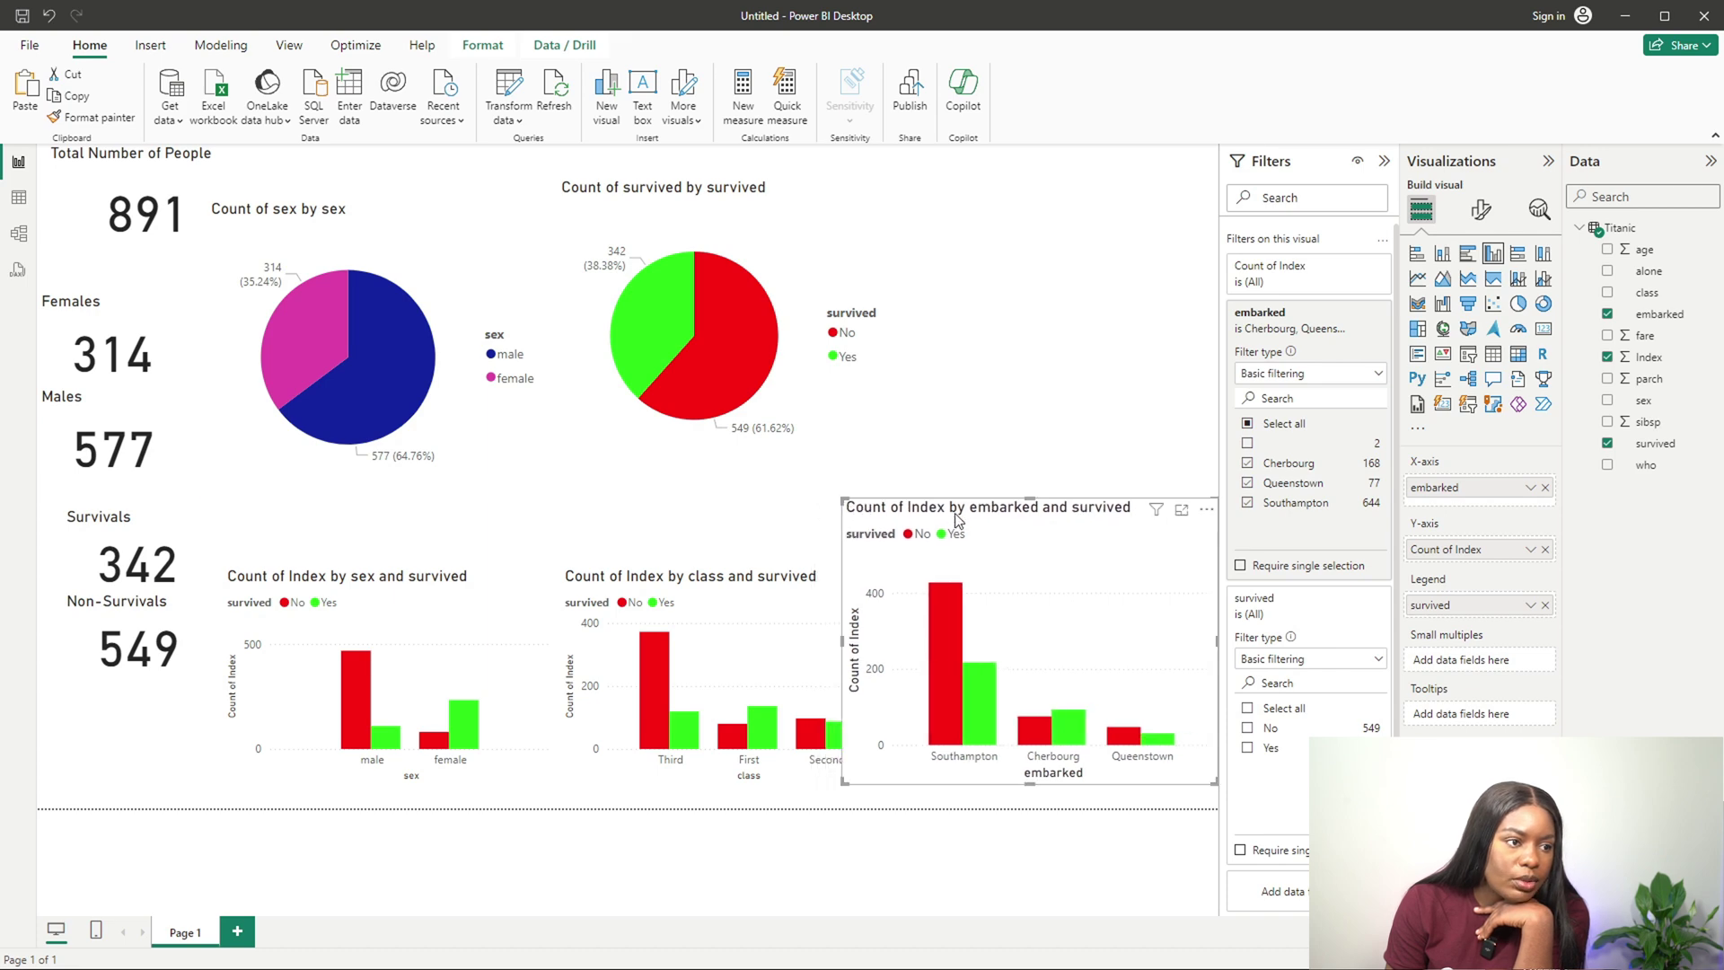
pyautogui.moveTo(962, 521); pyautogui.dragTo(962, 302)
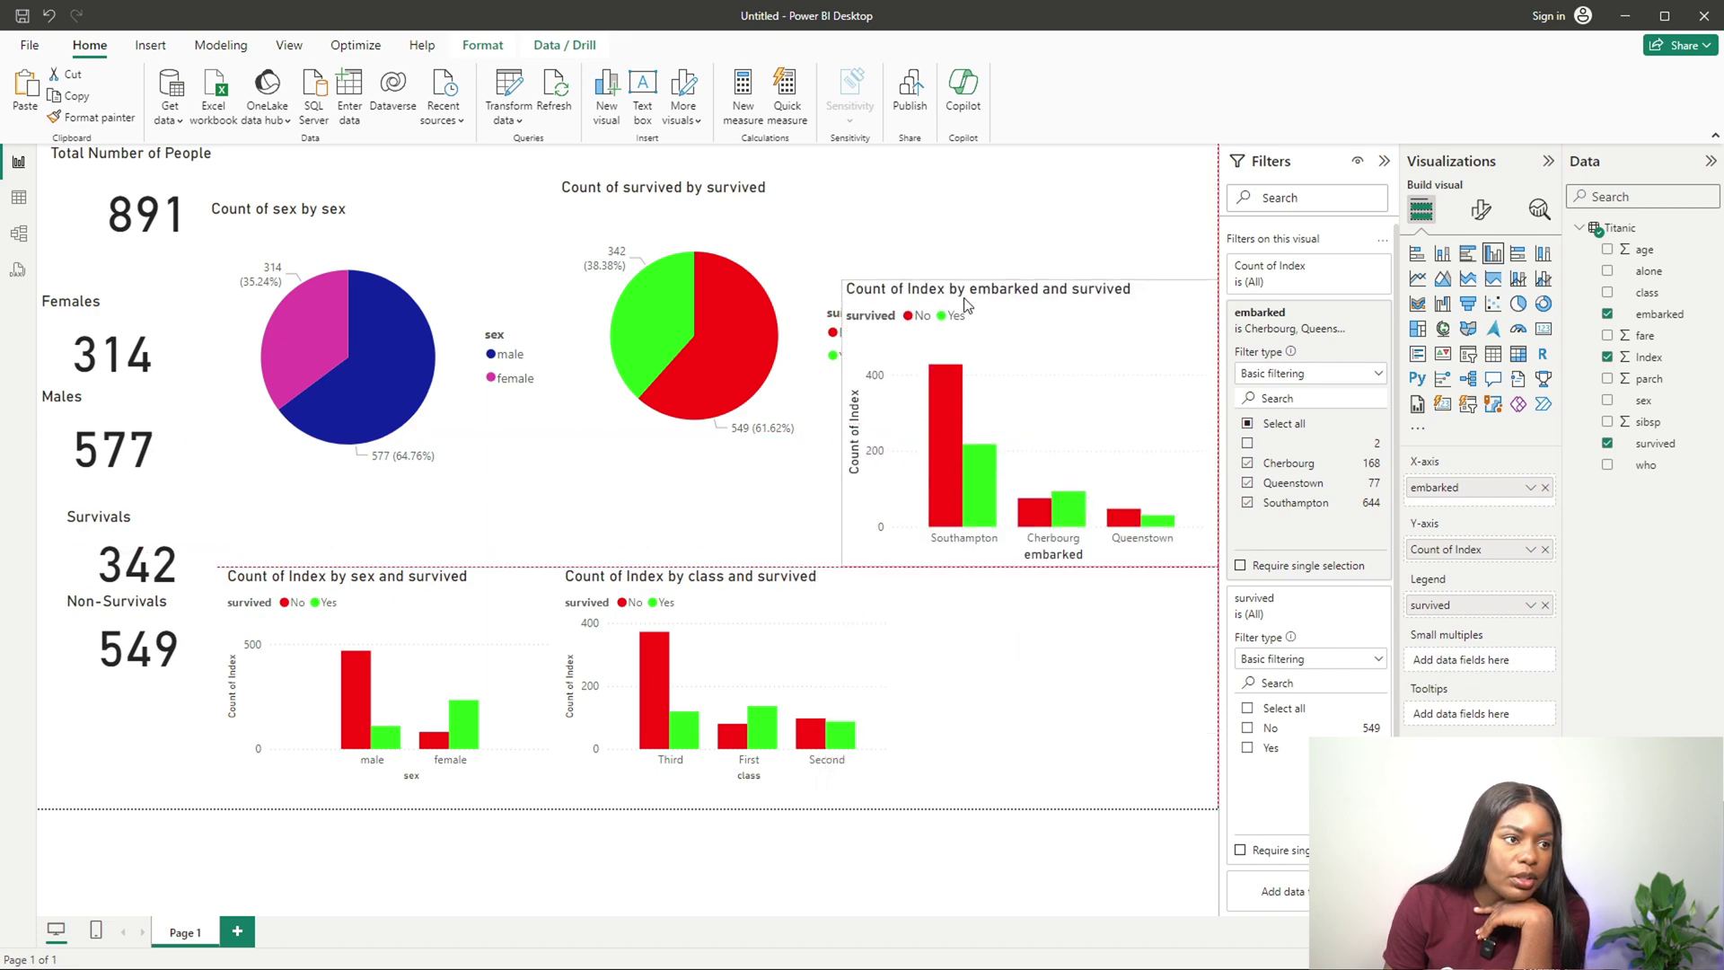
# Step: Remove survived from the embarked column chart's legend and add it back
pyautogui.click(1544, 606)
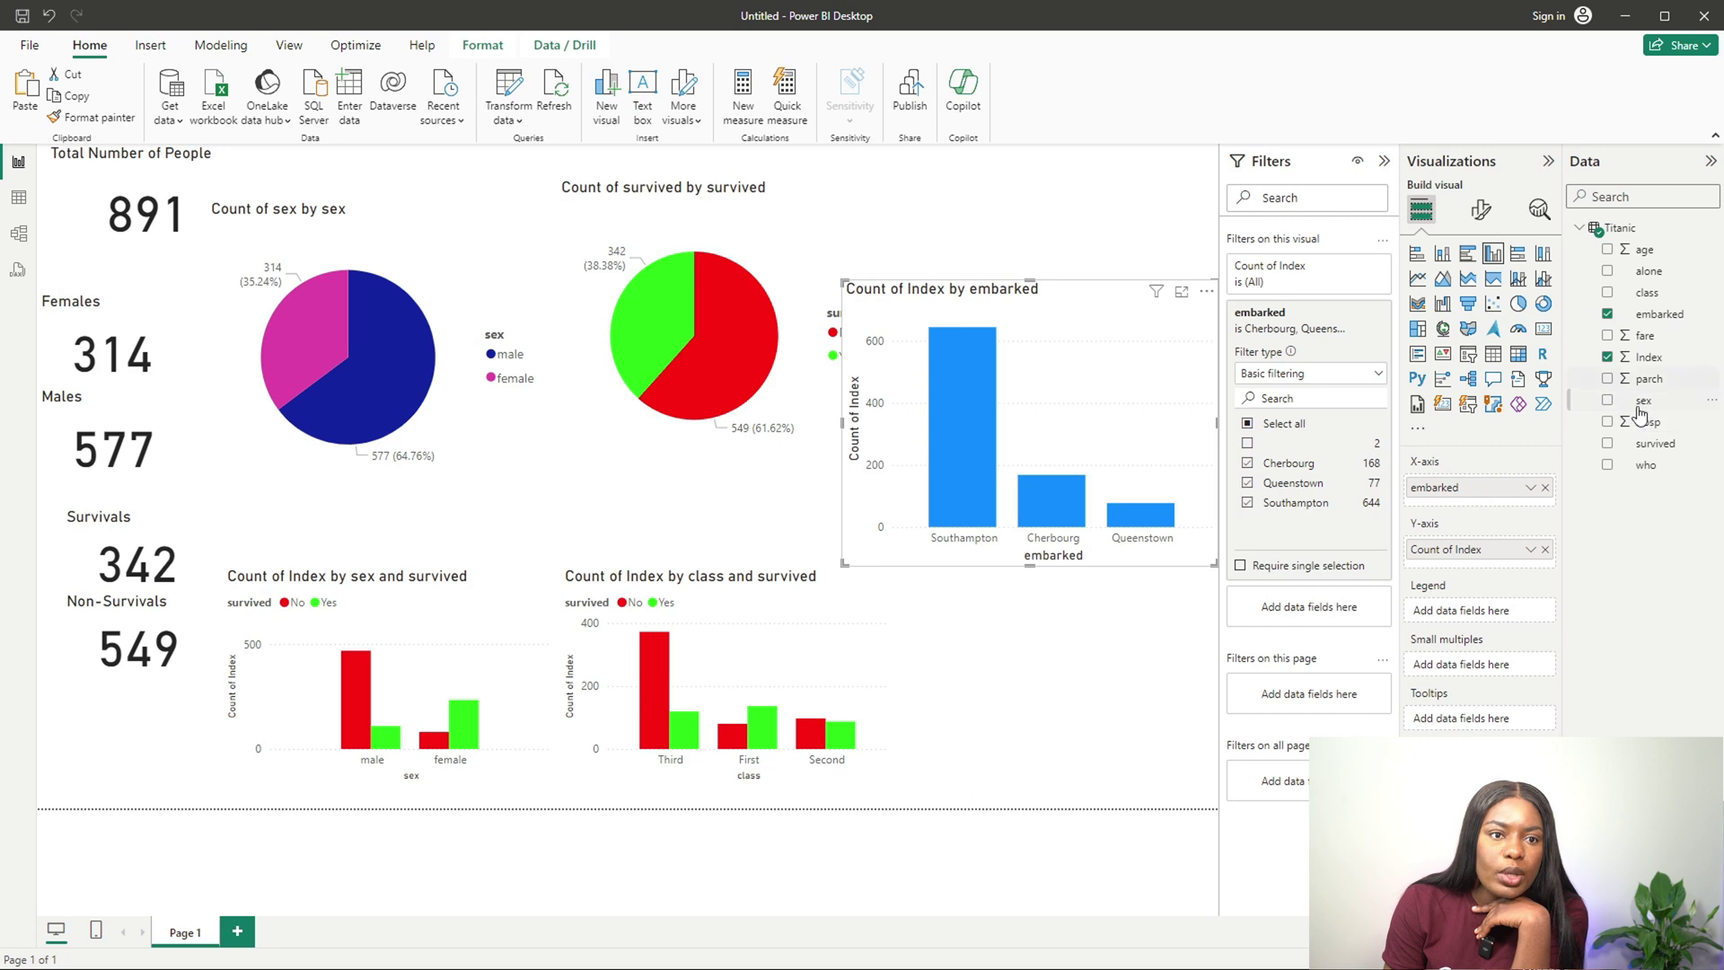
pyautogui.moveTo(1641, 449); pyautogui.dragTo(1474, 619)
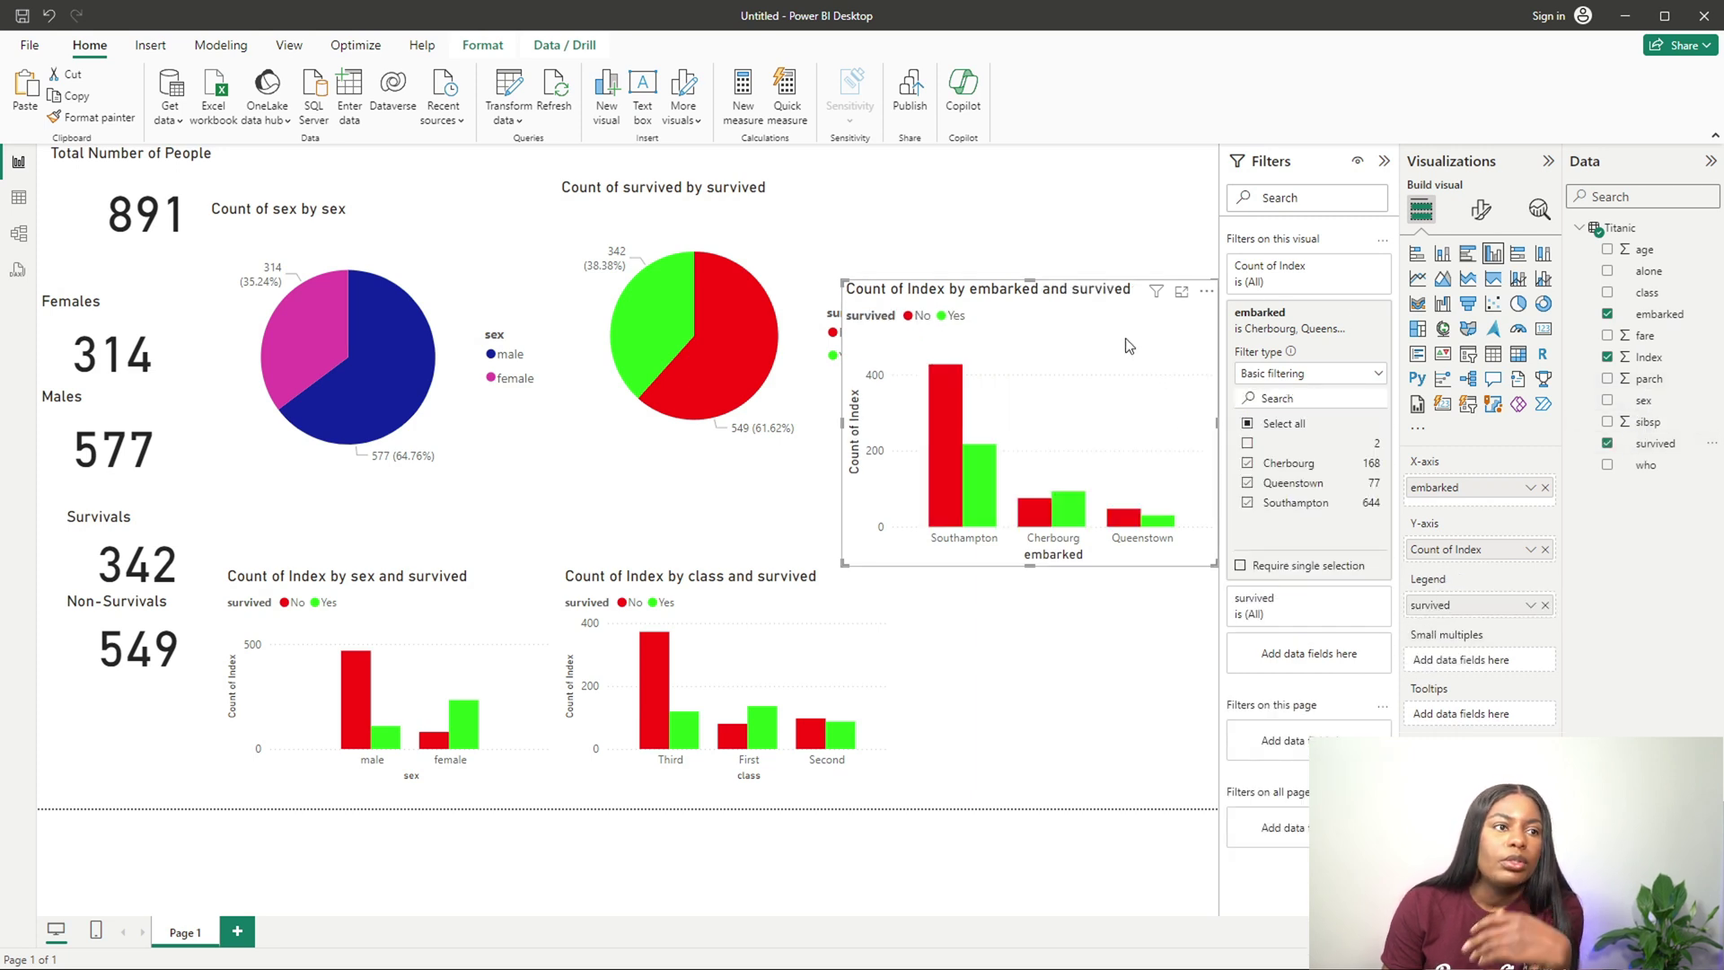
# Step: Duplicate the embarked-and-survived column chart and replace survived with class as the copy's legend field
pyautogui.hotkey('ctrl', 'c')
pyautogui.hotkey('ctrl', 'v')
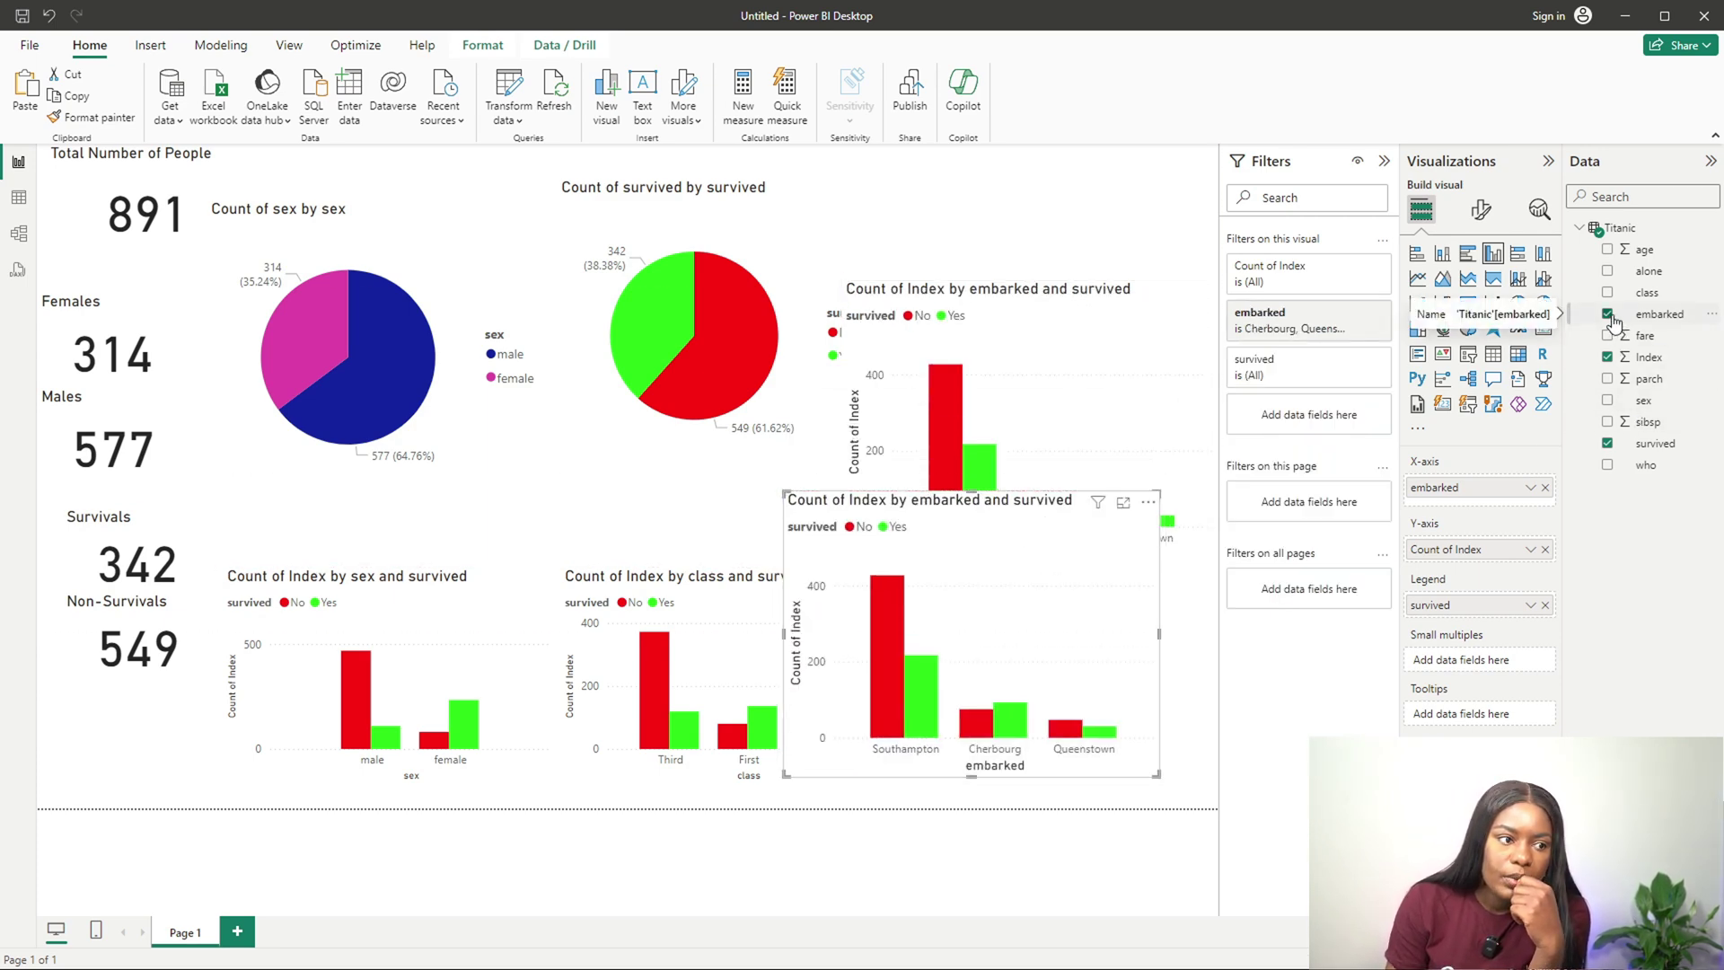
pyautogui.click(1607, 443)
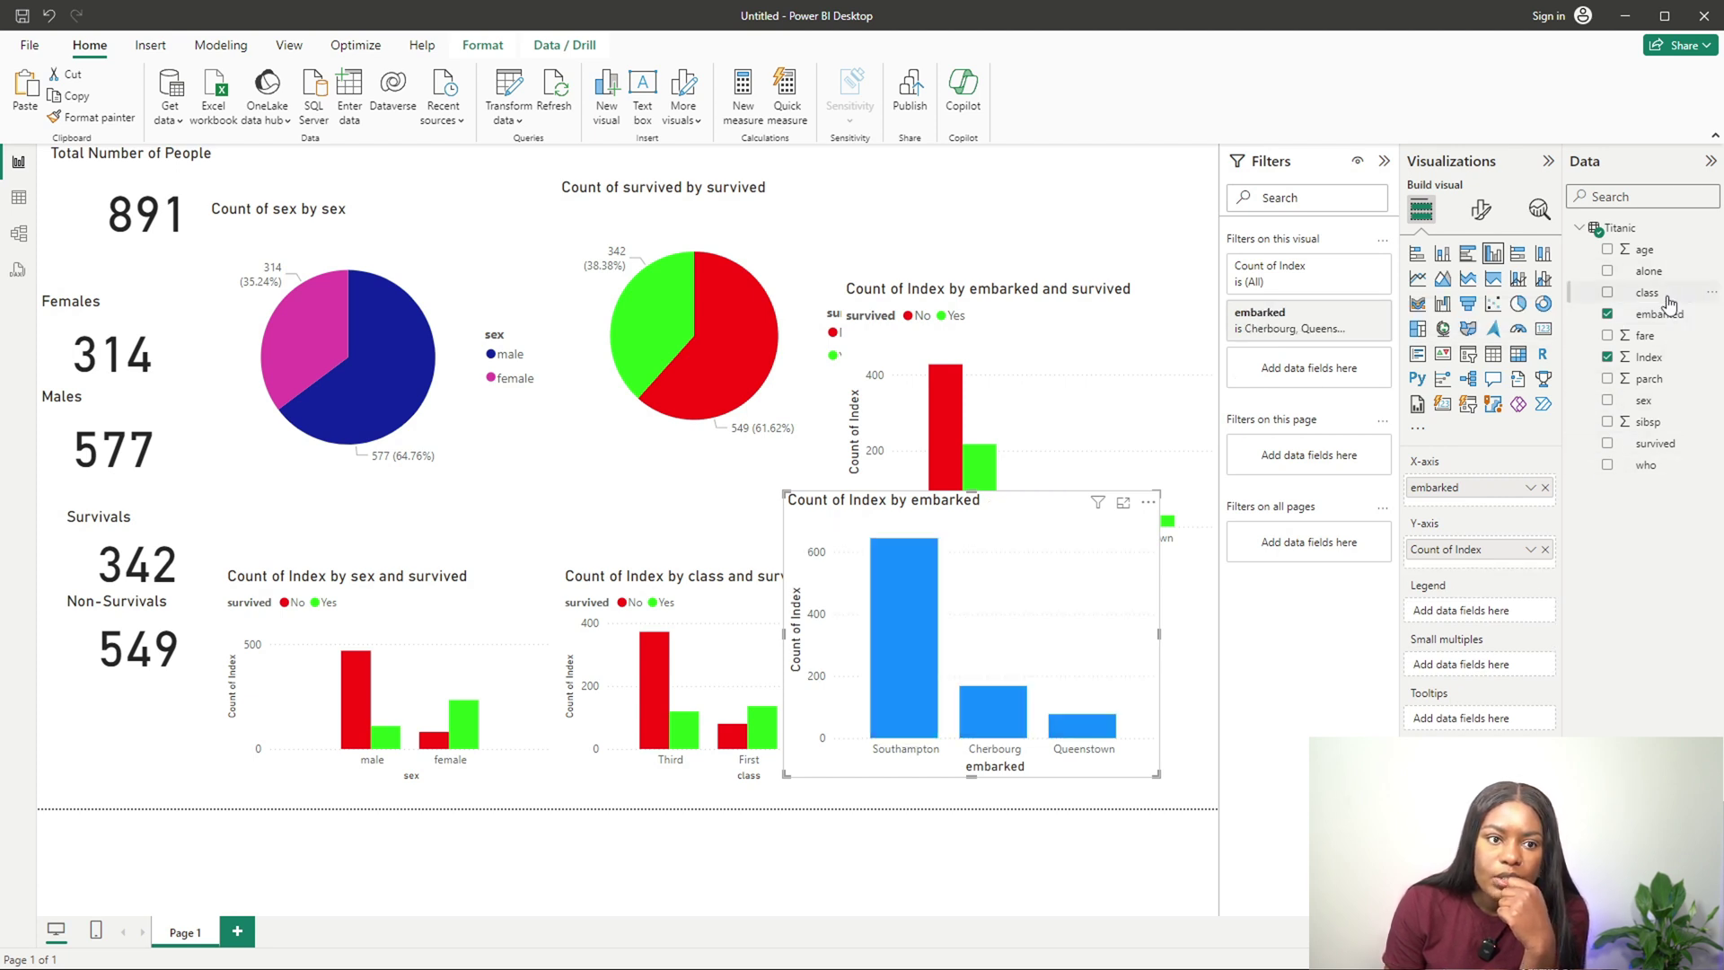
pyautogui.moveTo(1665, 294); pyautogui.dragTo(1501, 611)
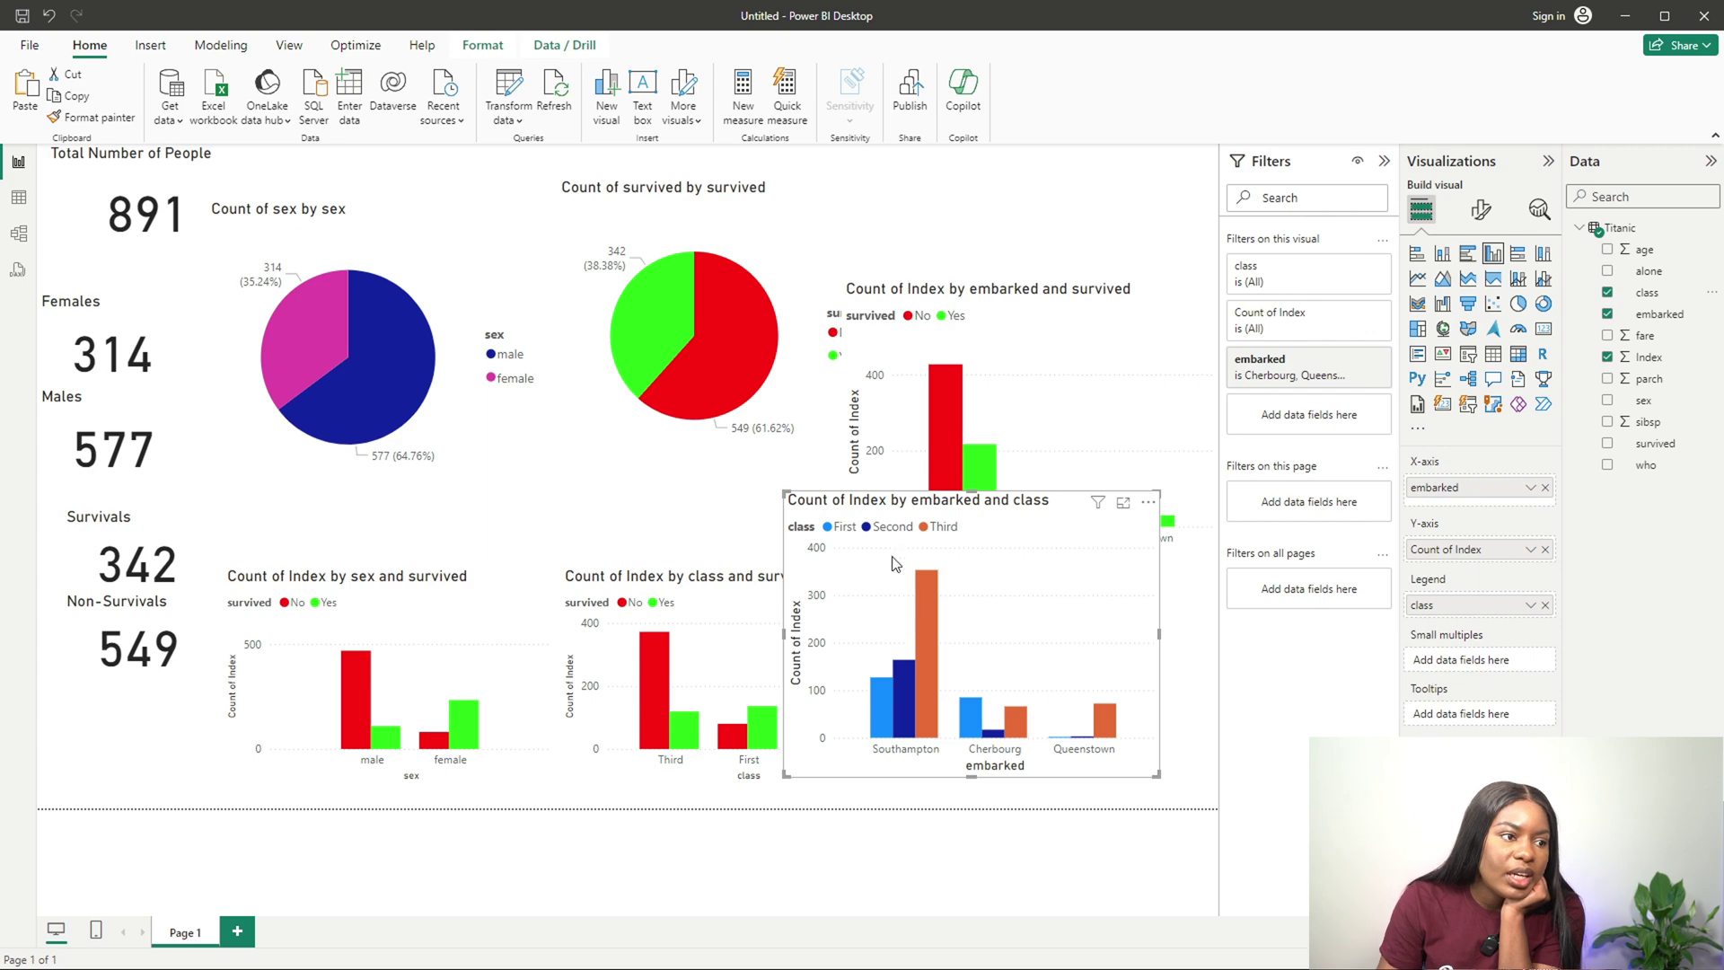
# Step: Move the embarked-and-class chart above the embarked-and-survived chart and shrink both so they stack without overlapping
pyautogui.moveTo(888, 538); pyautogui.dragTo(889, 362)
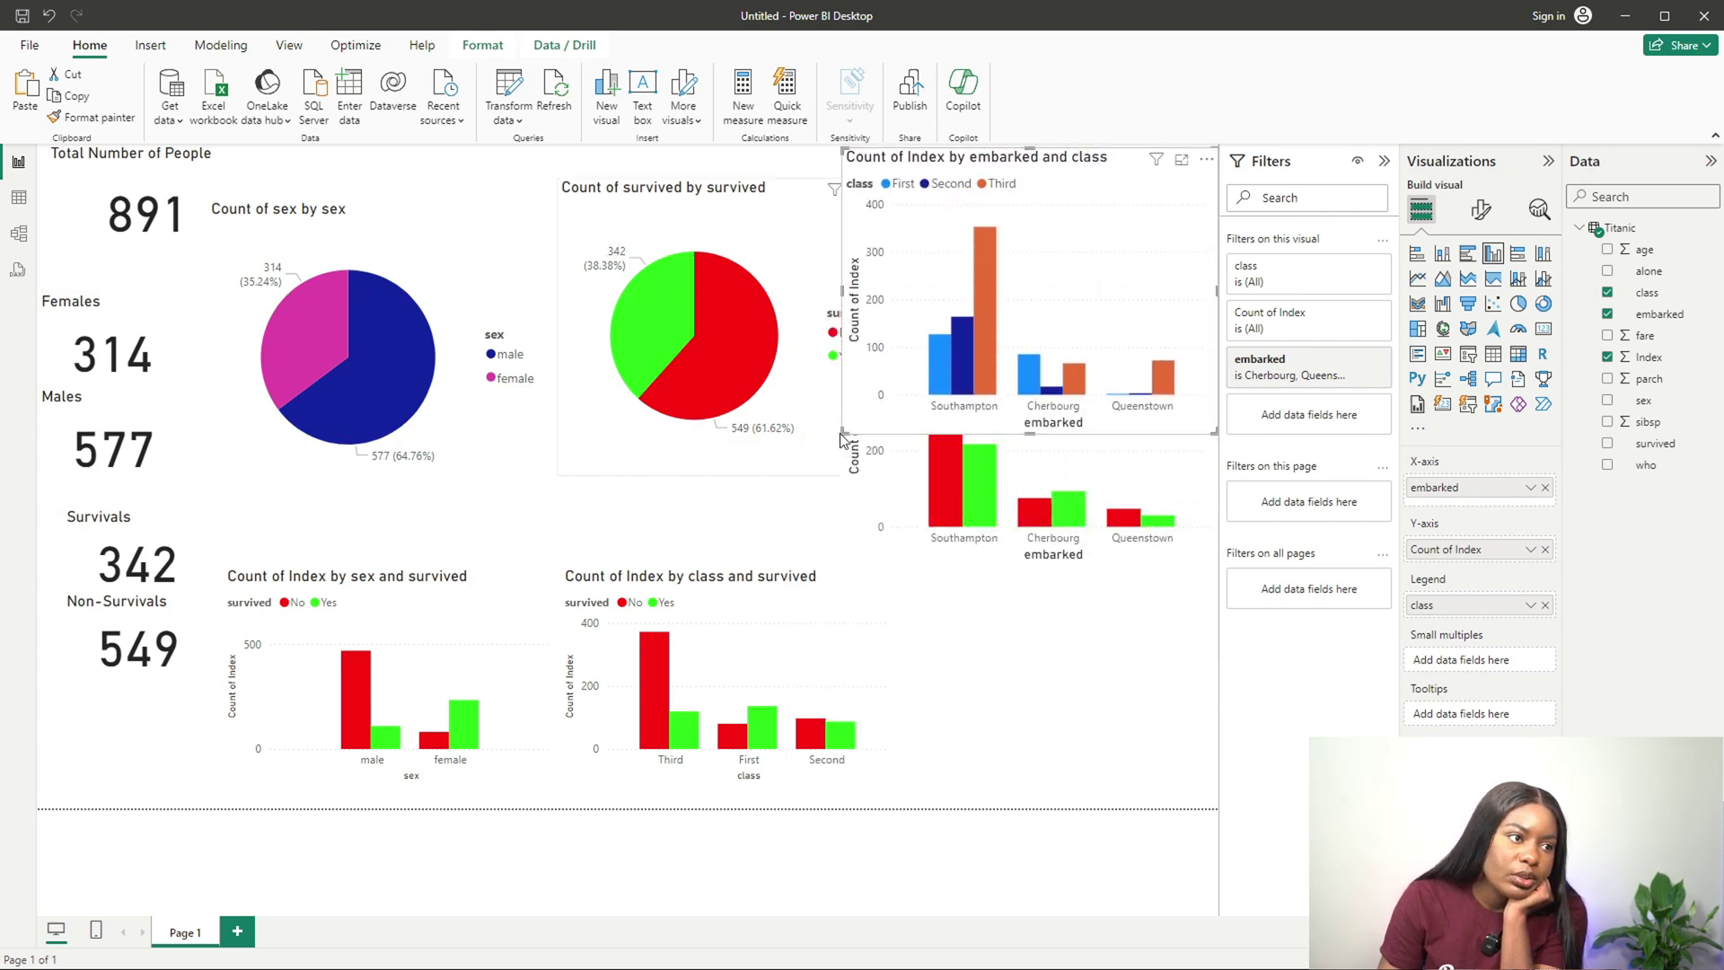
pyautogui.click(852, 588)
pyautogui.moveTo(834, 340); pyautogui.dragTo(958, 365)
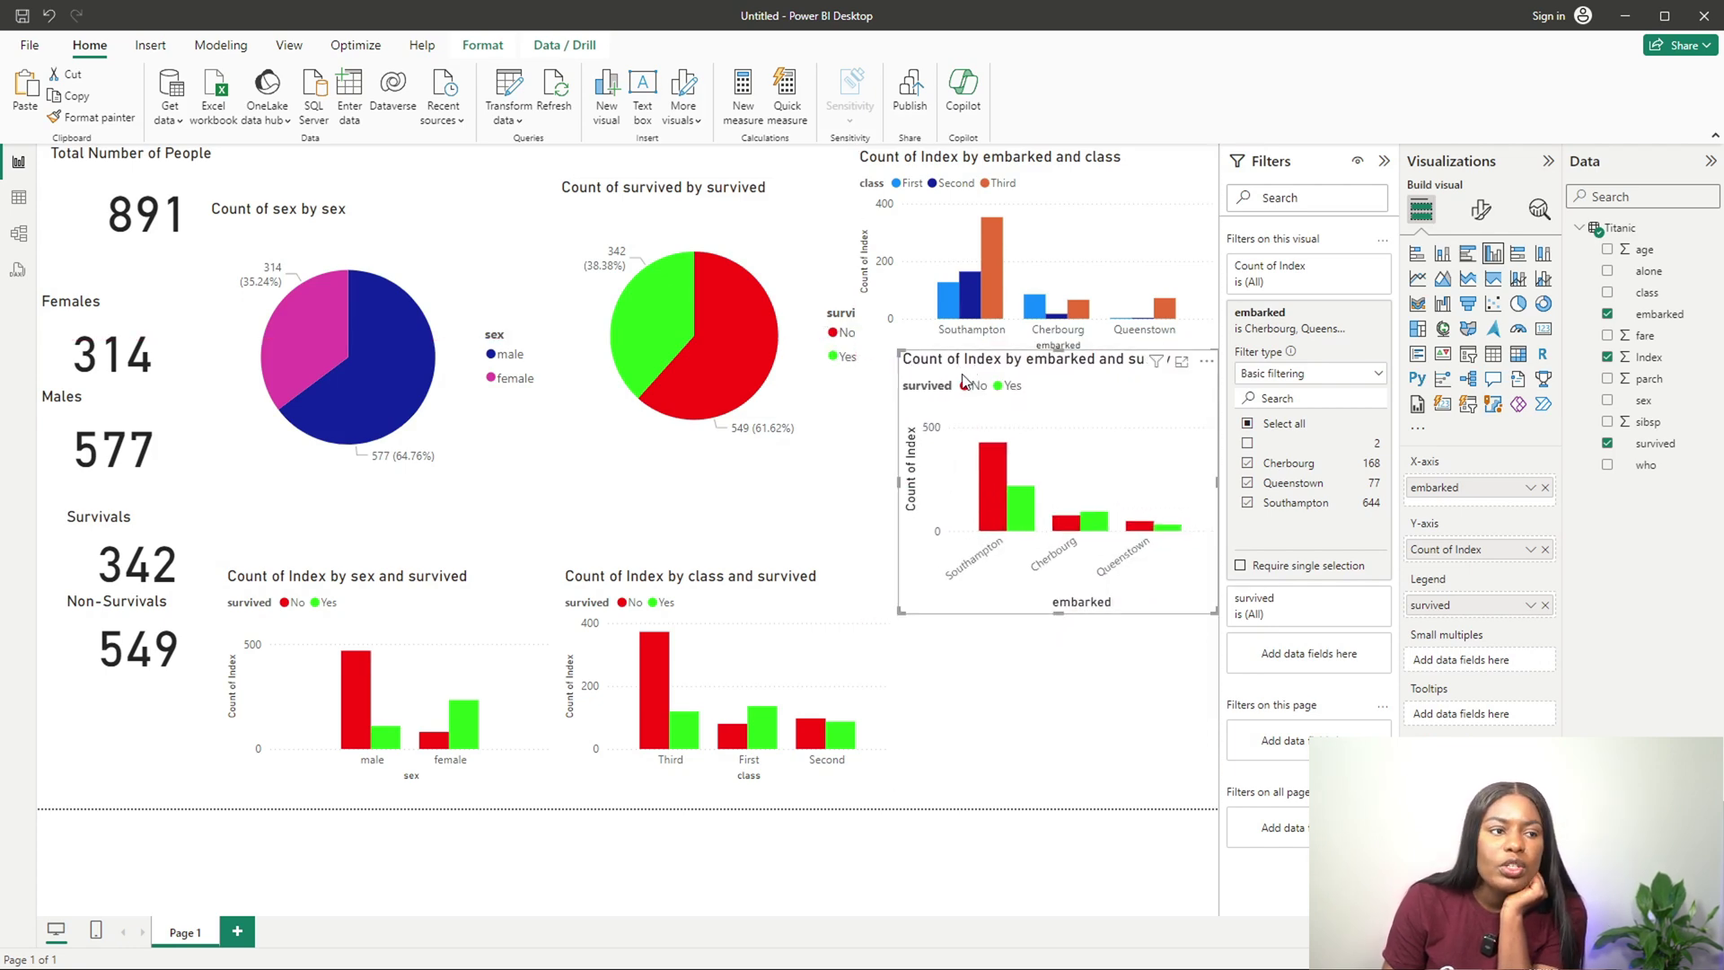
pyautogui.moveTo(900, 354); pyautogui.dragTo(895, 371)
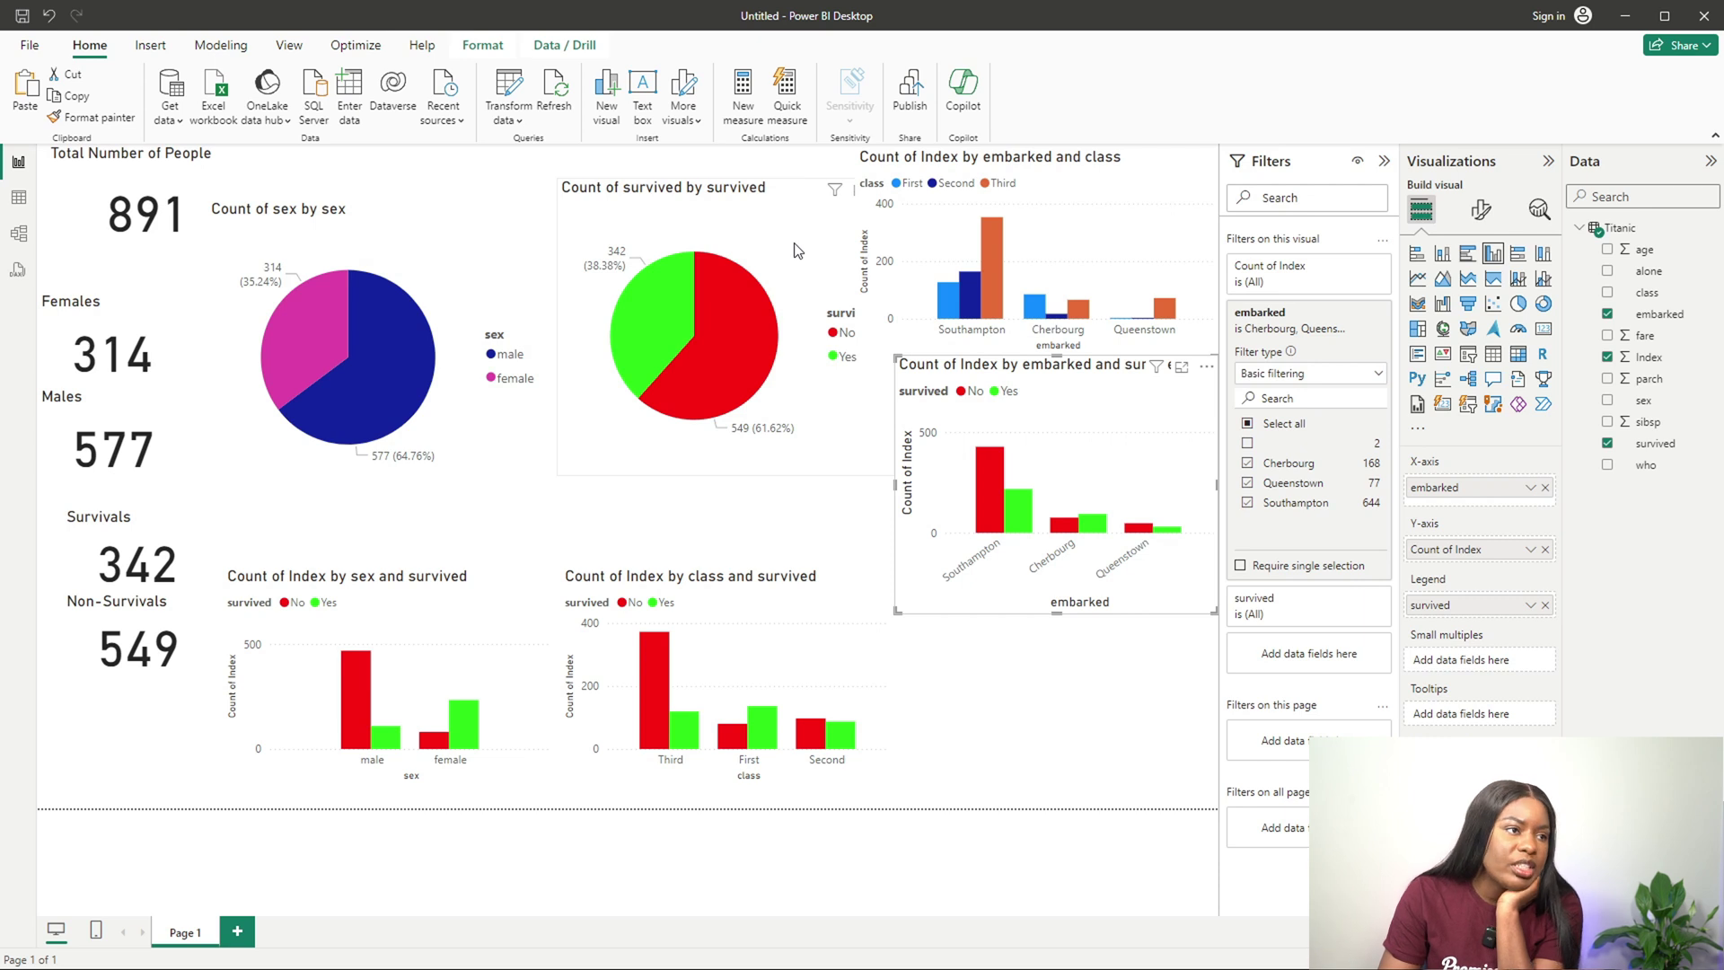
# Step: Convert the survived pie chart to a donut chart and move it to the top of the page beside the embarked-and-class chart
pyautogui.click(766, 258)
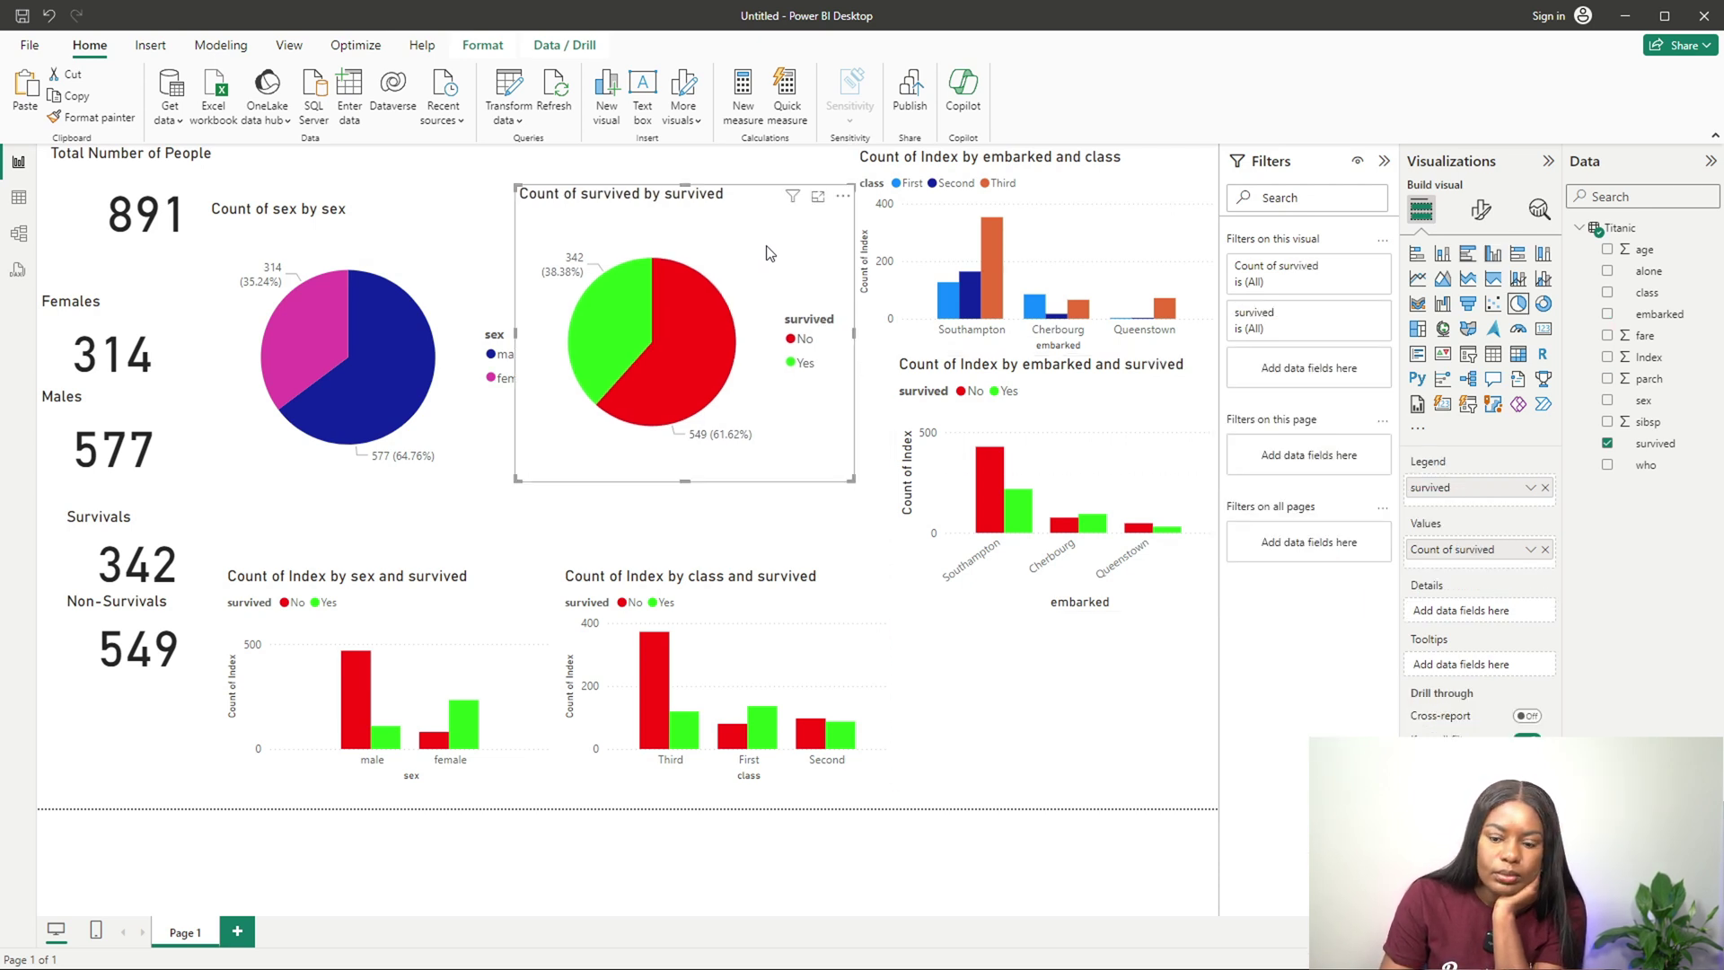
pyautogui.moveTo(766, 254); pyautogui.dragTo(785, 254)
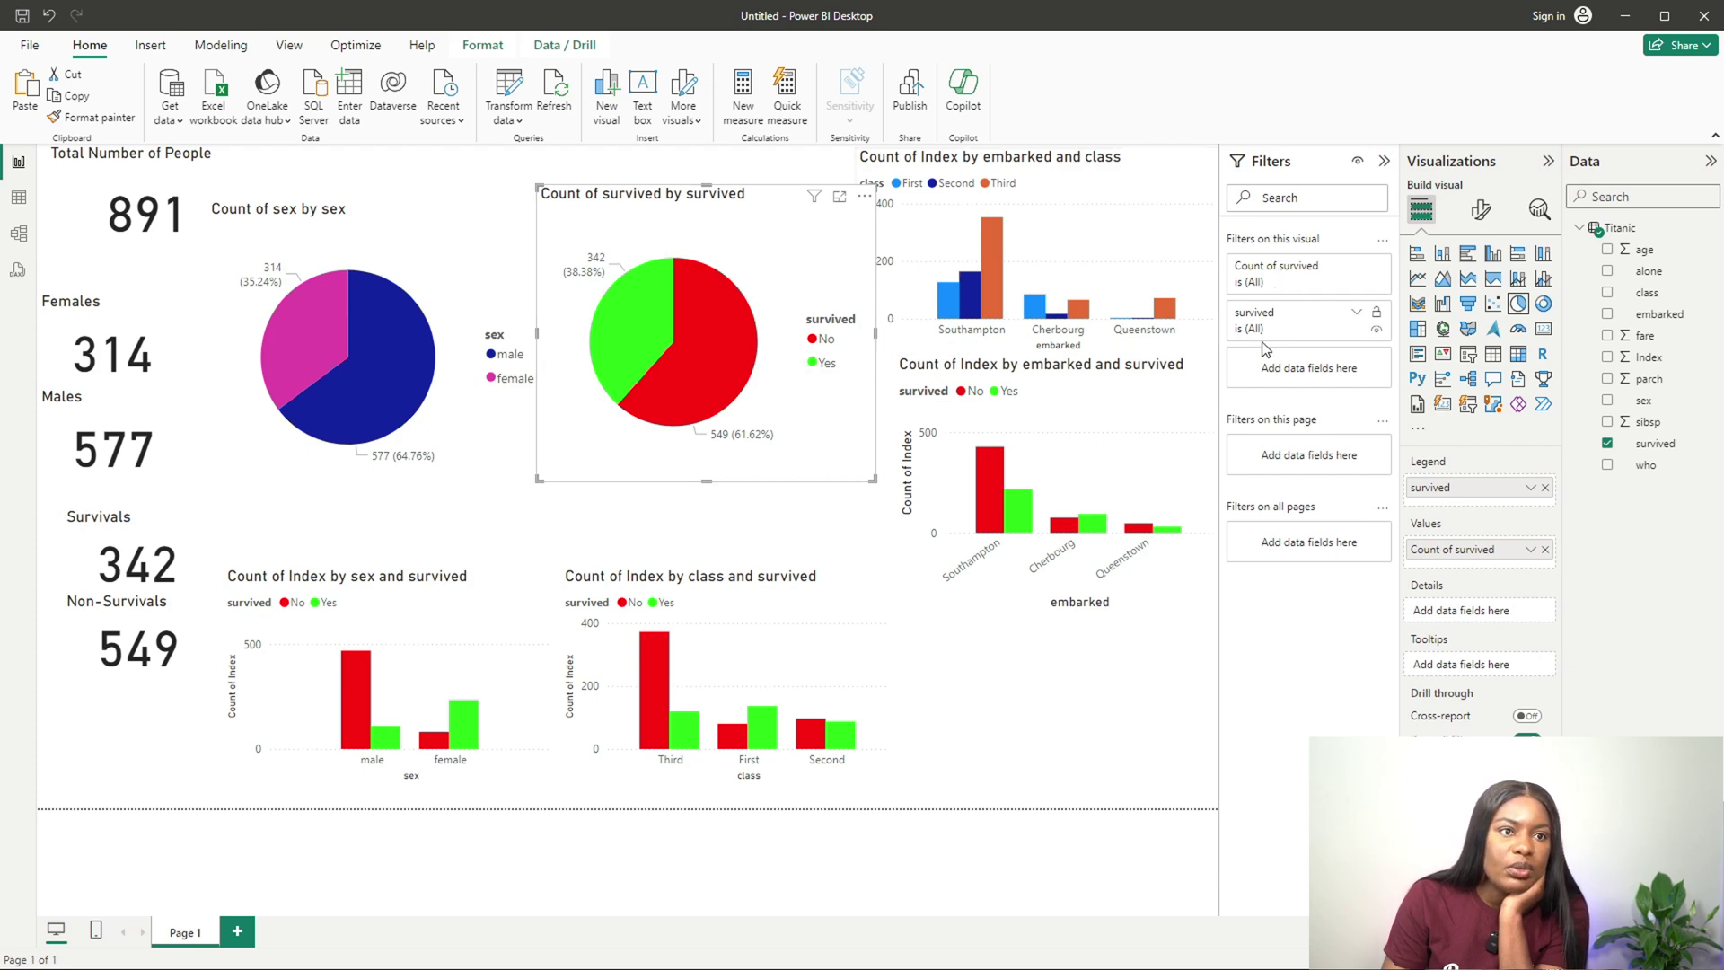
pyautogui.click(1542, 305)
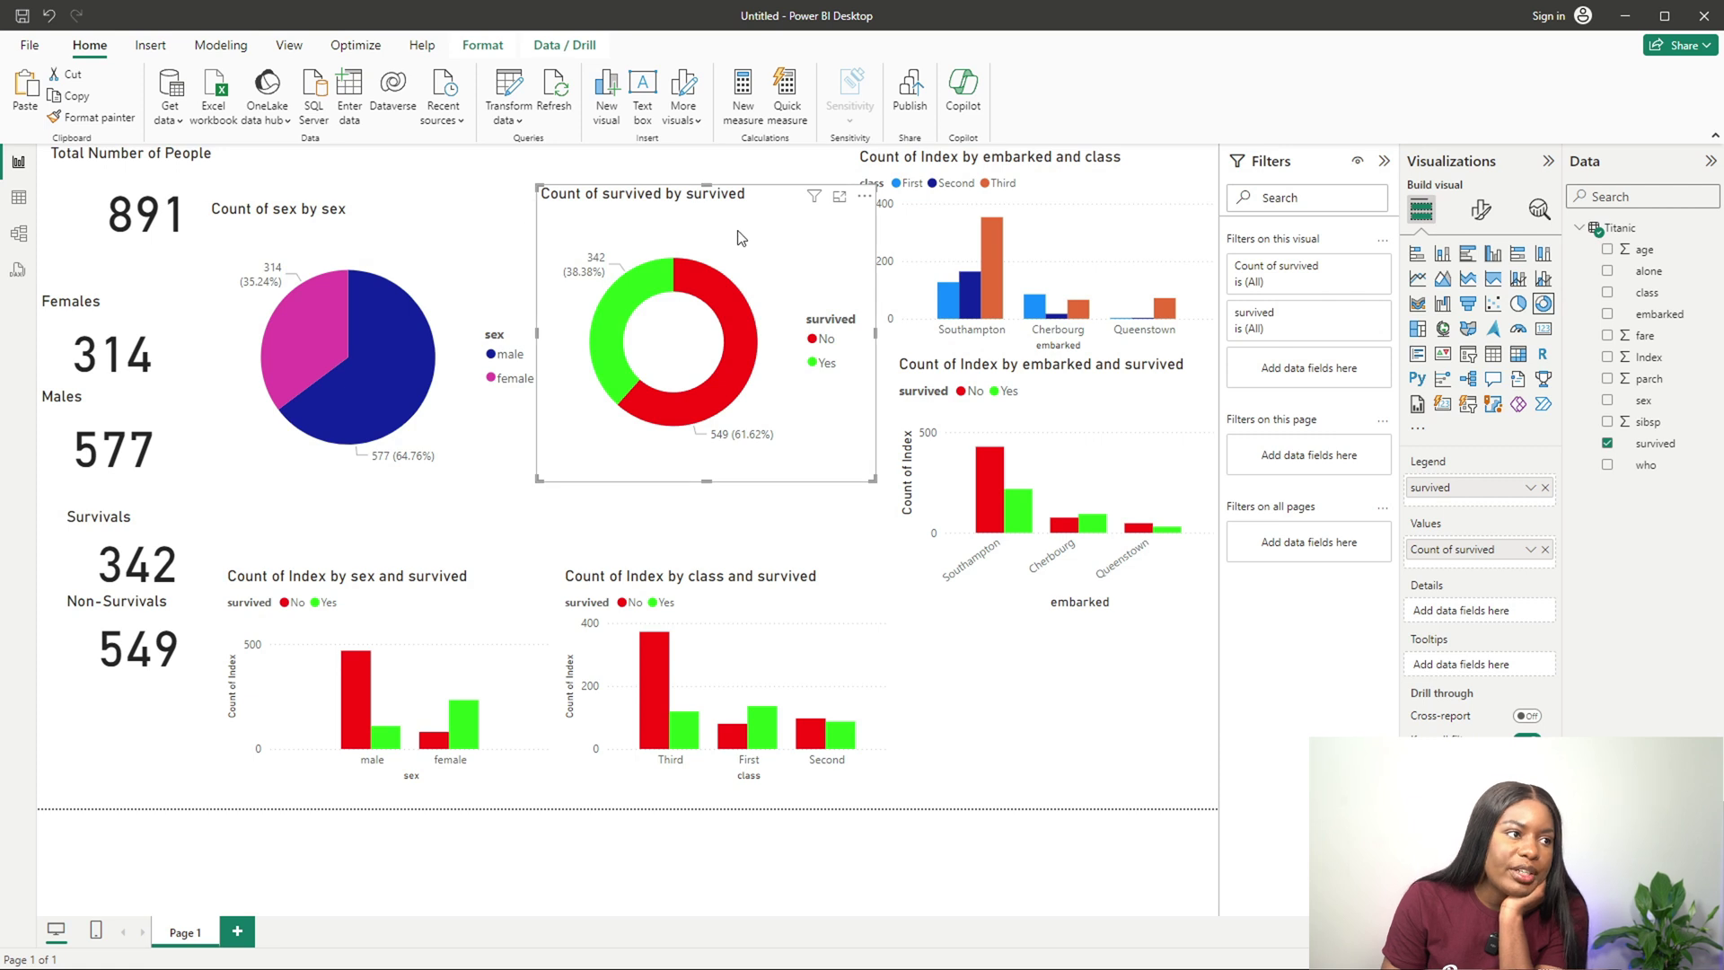
pyautogui.moveTo(738, 235); pyautogui.dragTo(717, 199)
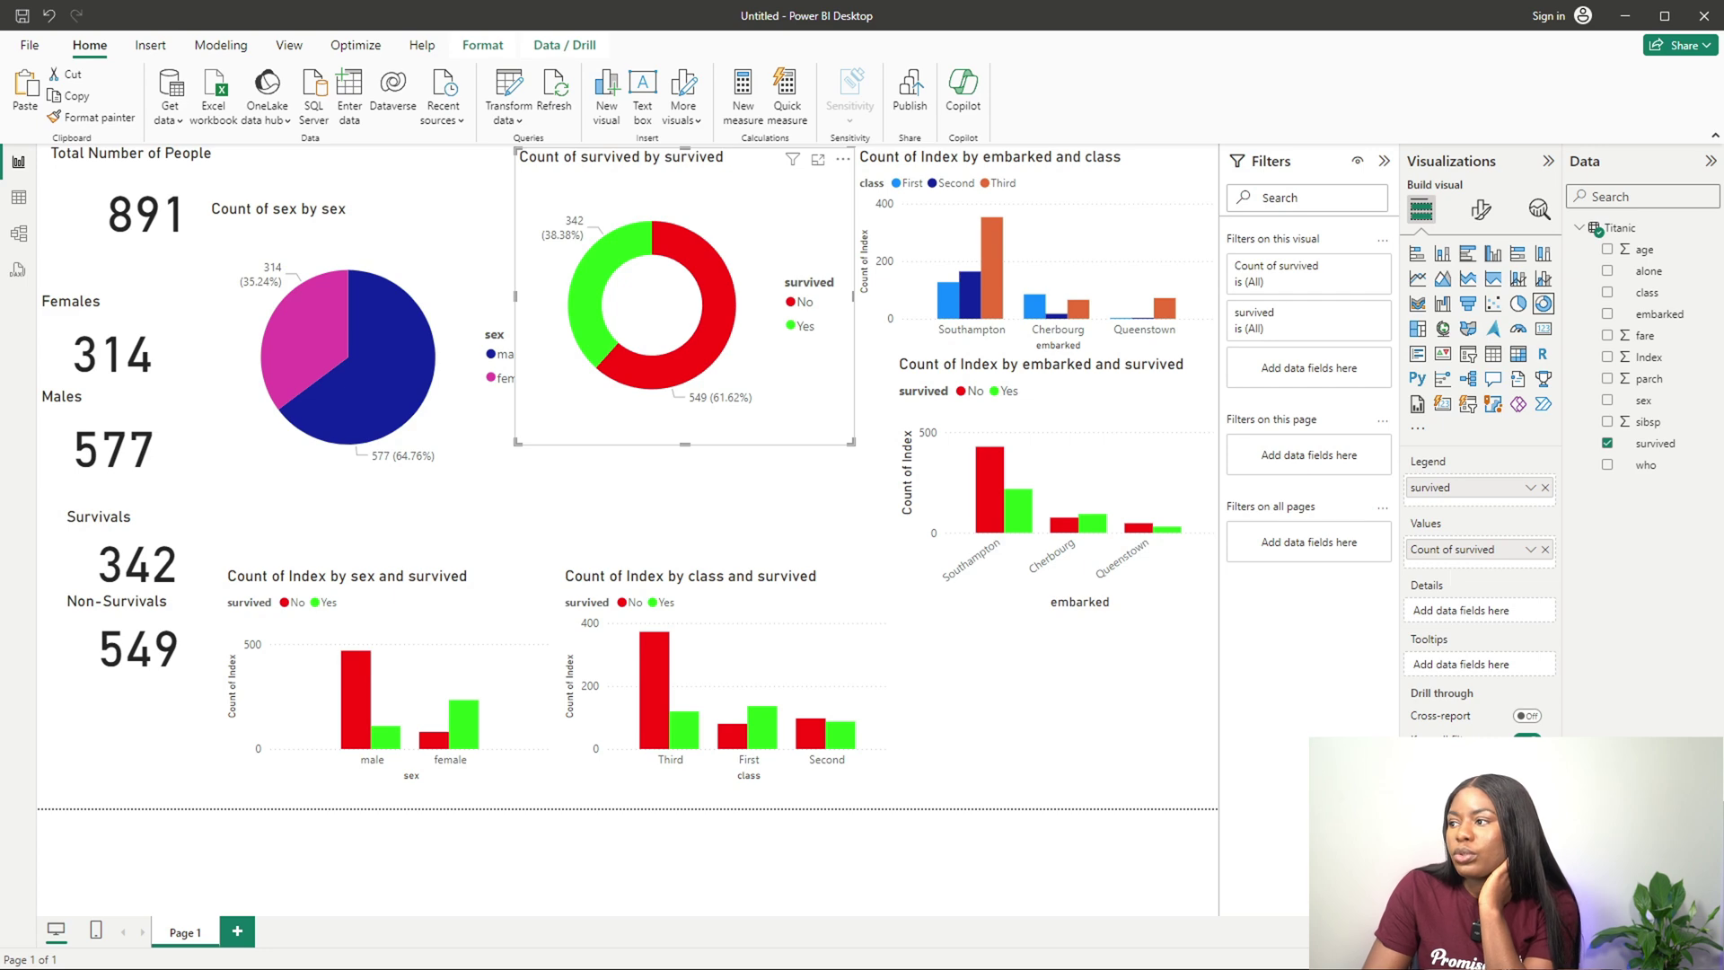
# Step: Duplicate the class-and-survived column chart, place the copy beside it, and replace the copy's legend field with sex
pyautogui.click(803, 614)
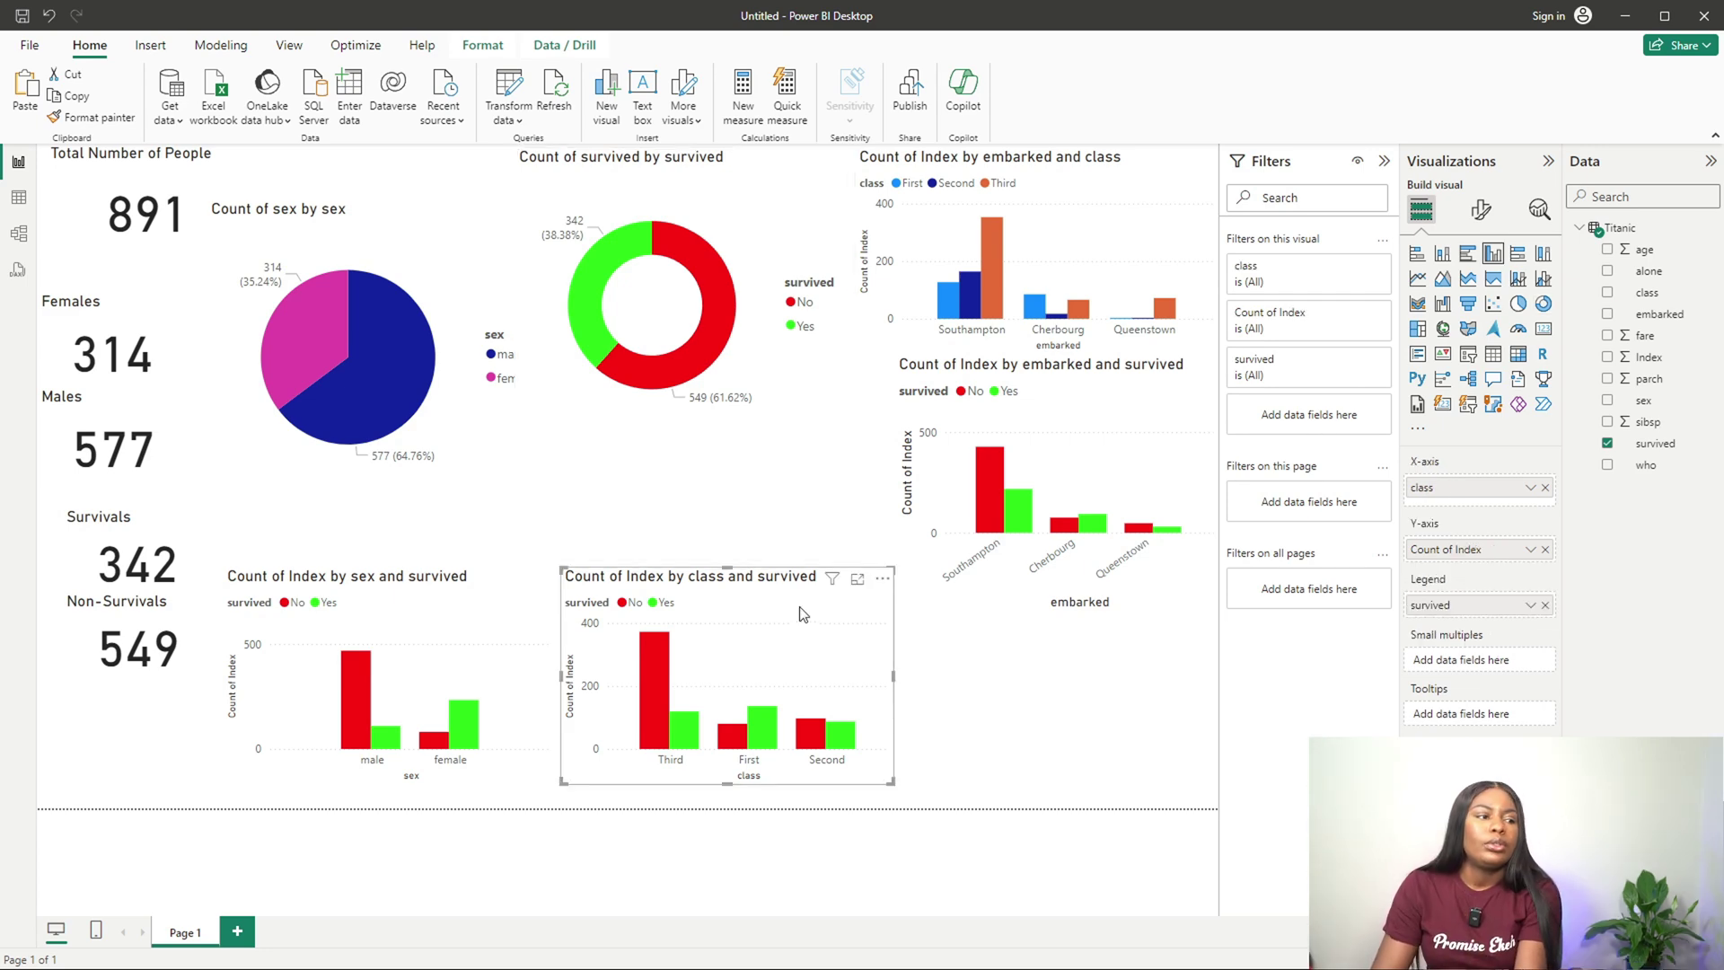
pyautogui.hotkey('ctrl', 'c')
pyautogui.hotkey('ctrl', 'v')
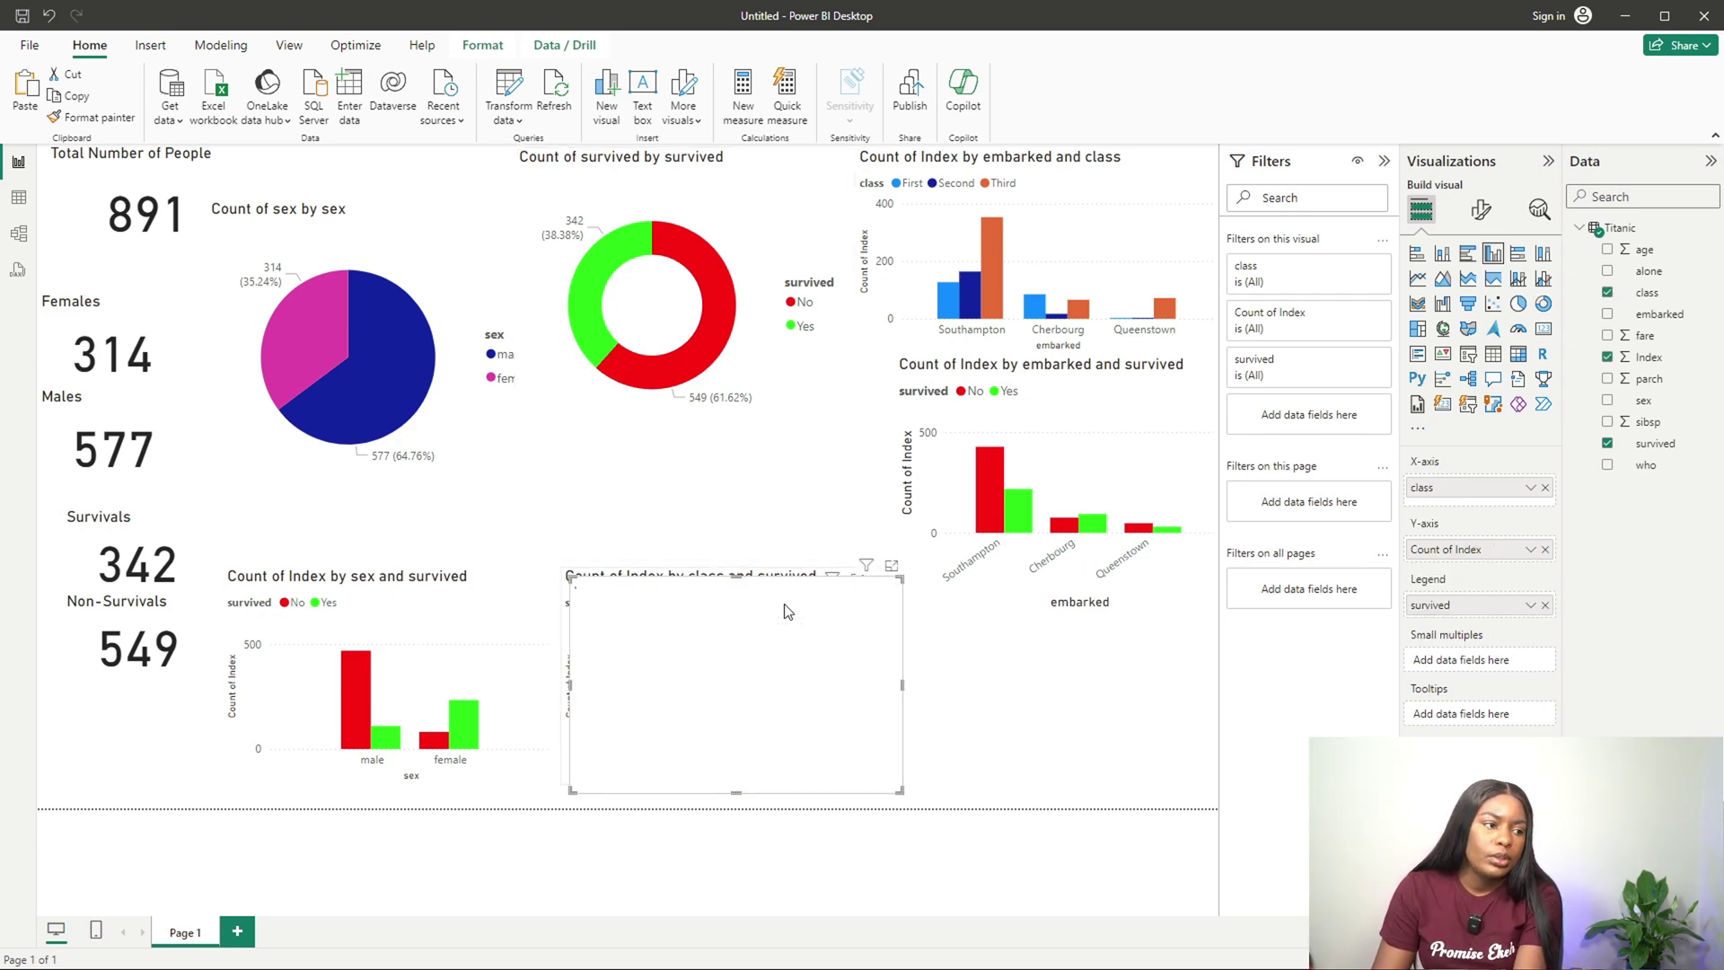
pyautogui.moveTo(785, 612); pyautogui.dragTo(1094, 632)
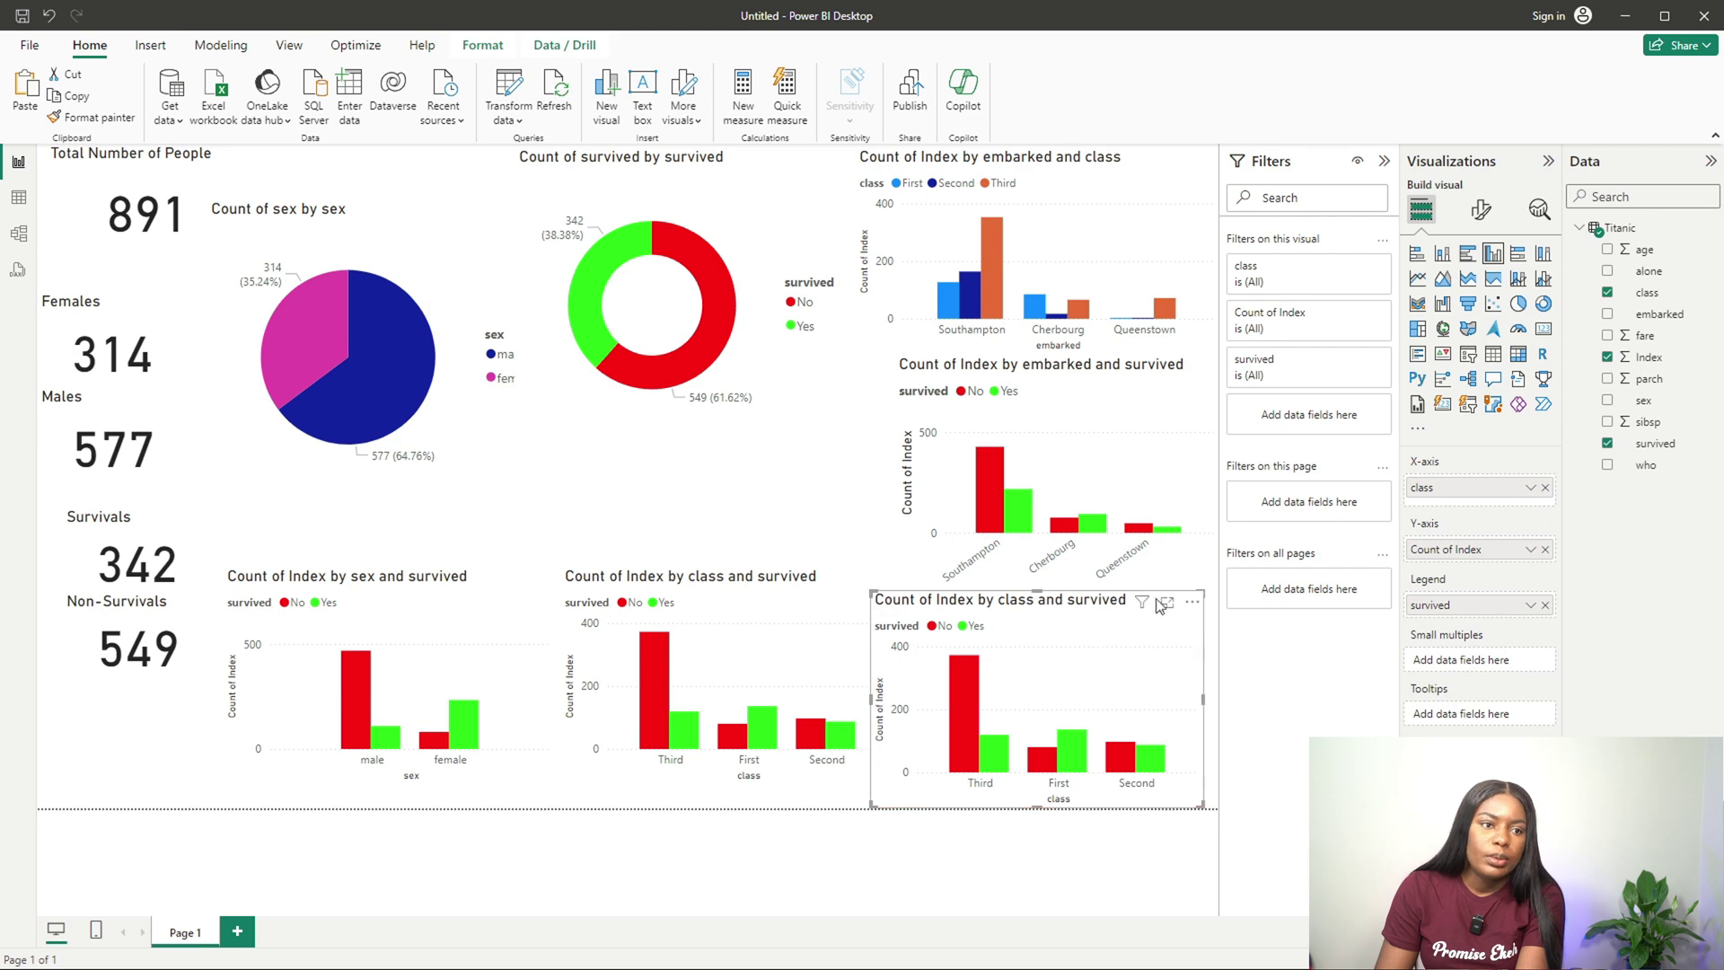
pyautogui.click(1545, 605)
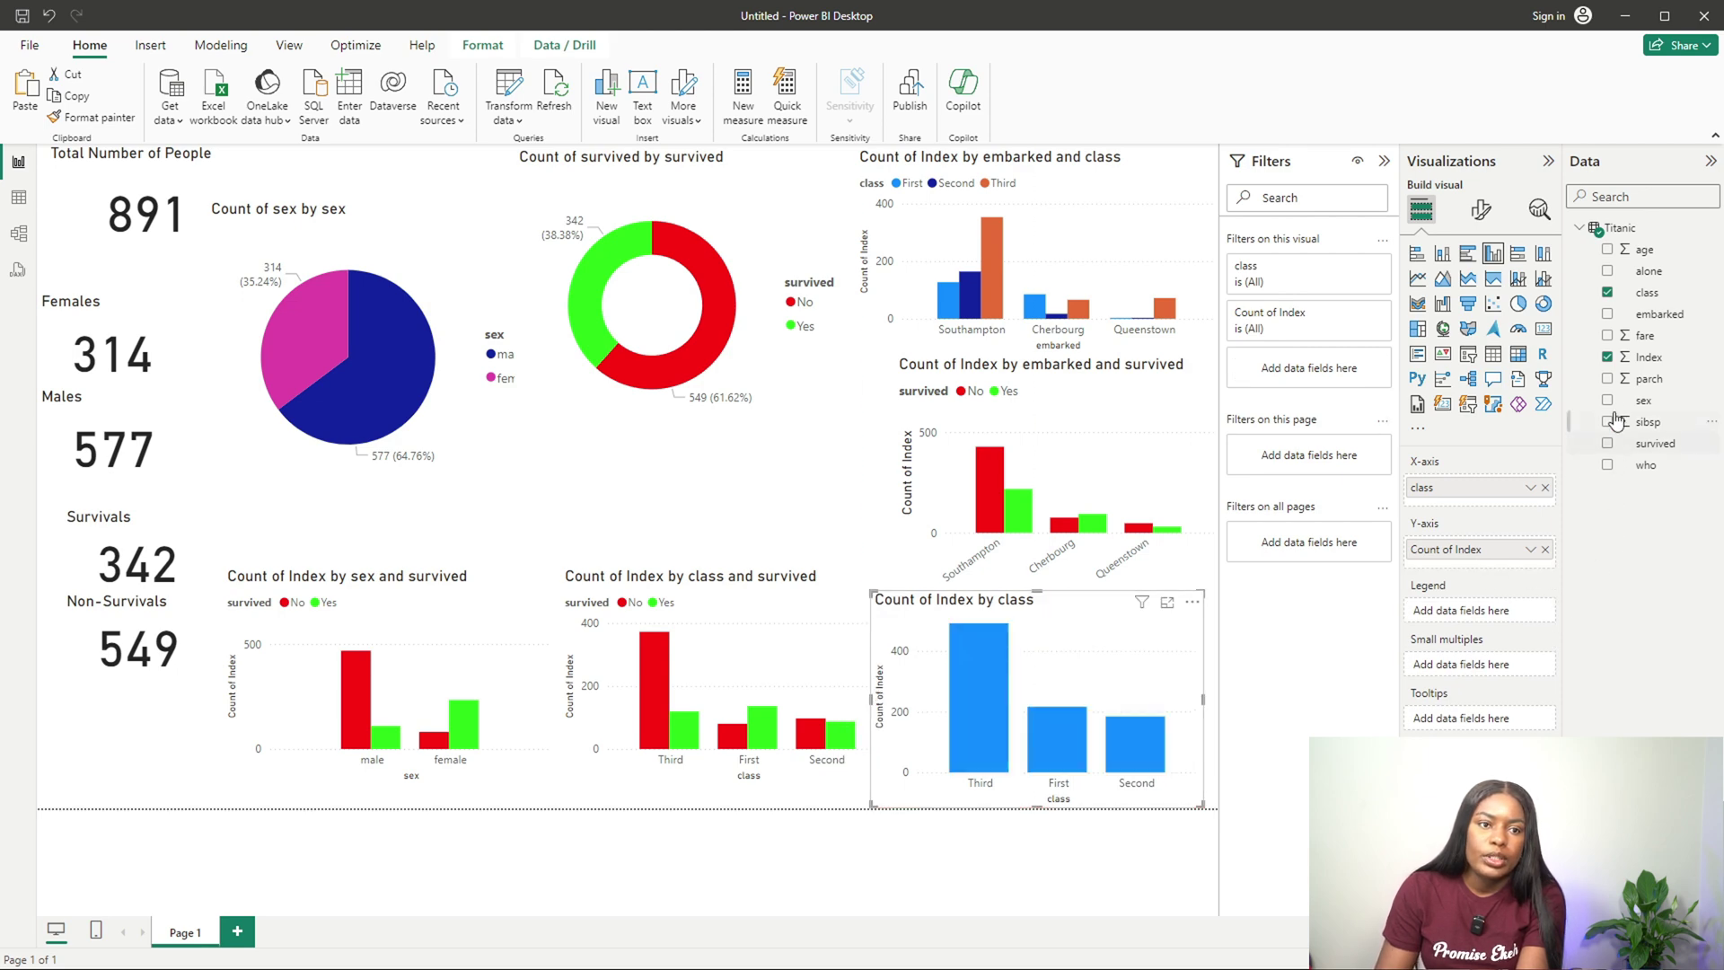
pyautogui.click(1607, 400)
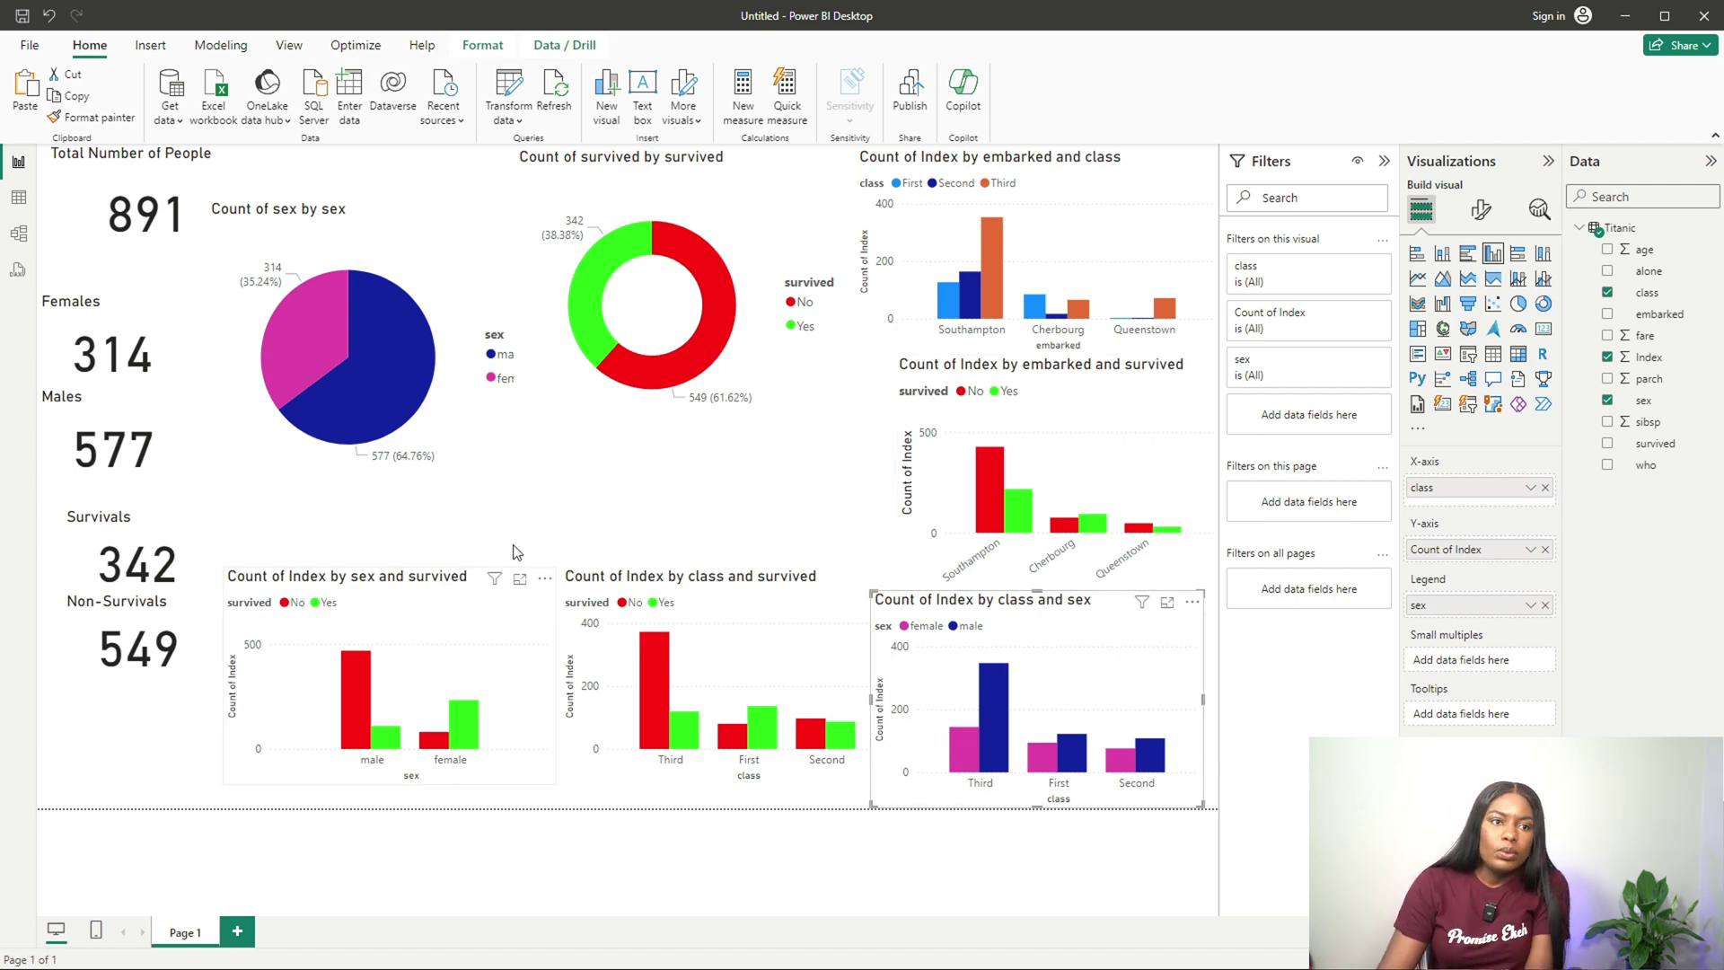
# Step: Shrink the sex-and-survived chart and move it below the donut, and add a small treemap of Index by embarked in the freed space
pyautogui.moveTo(516, 552); pyautogui.dragTo(728, 449)
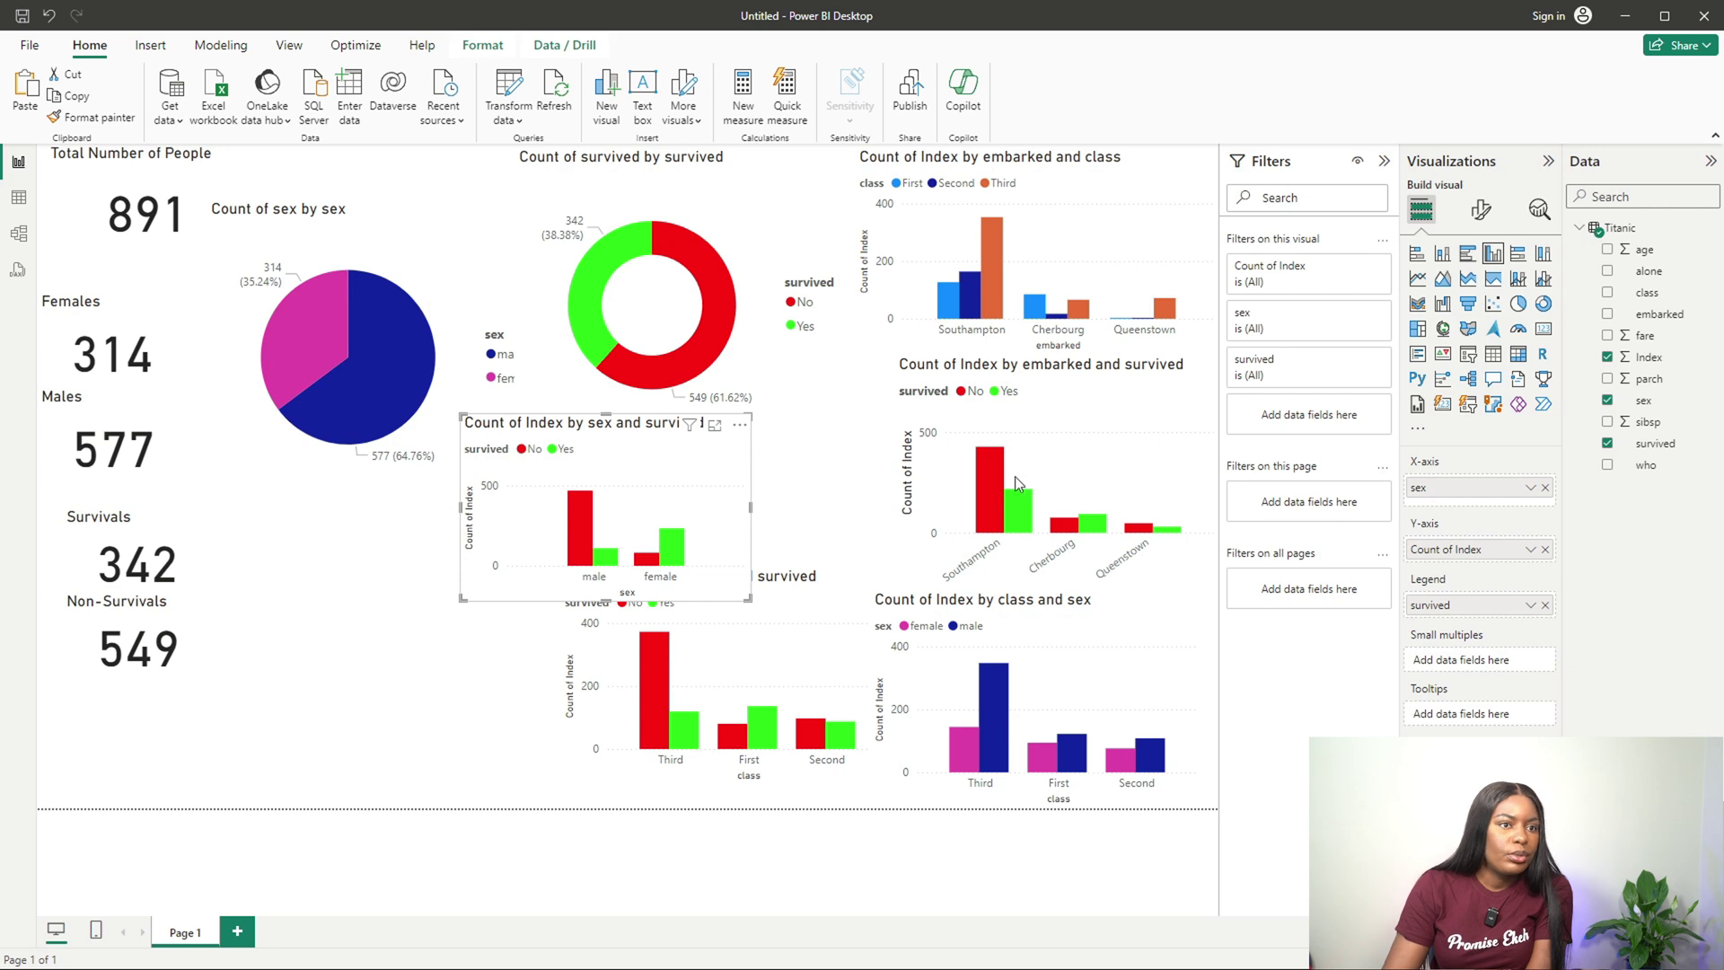
pyautogui.press('Escape')
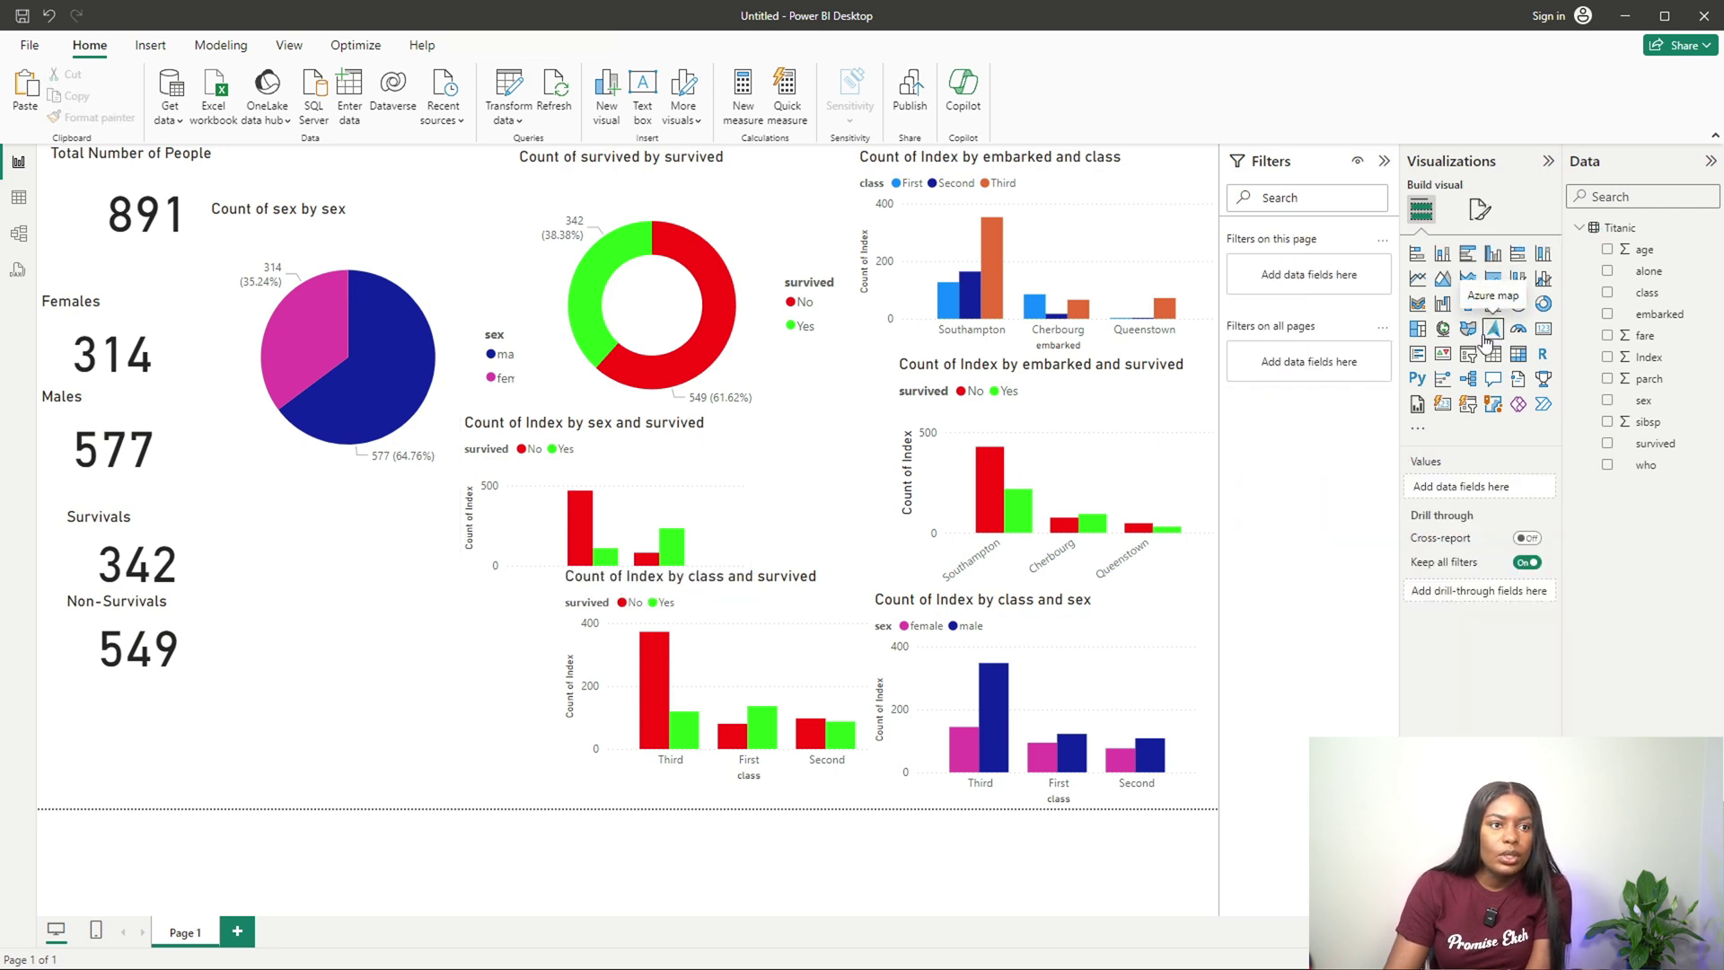
pyautogui.click(1416, 332)
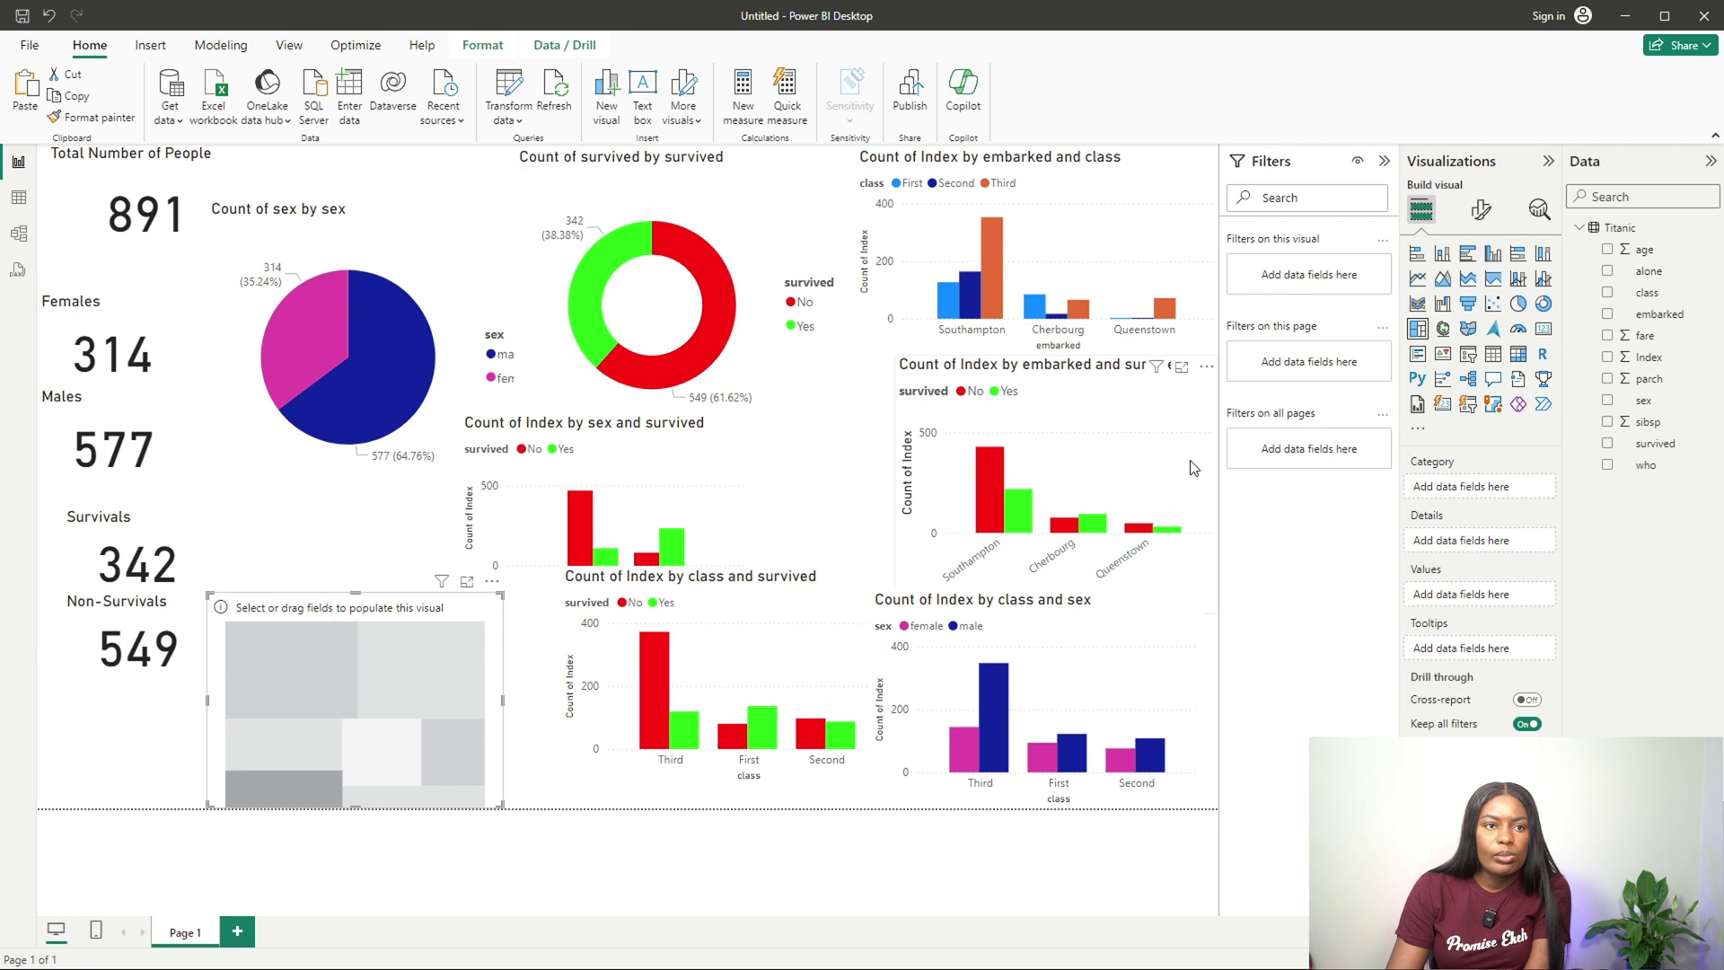
pyautogui.click(1607, 357)
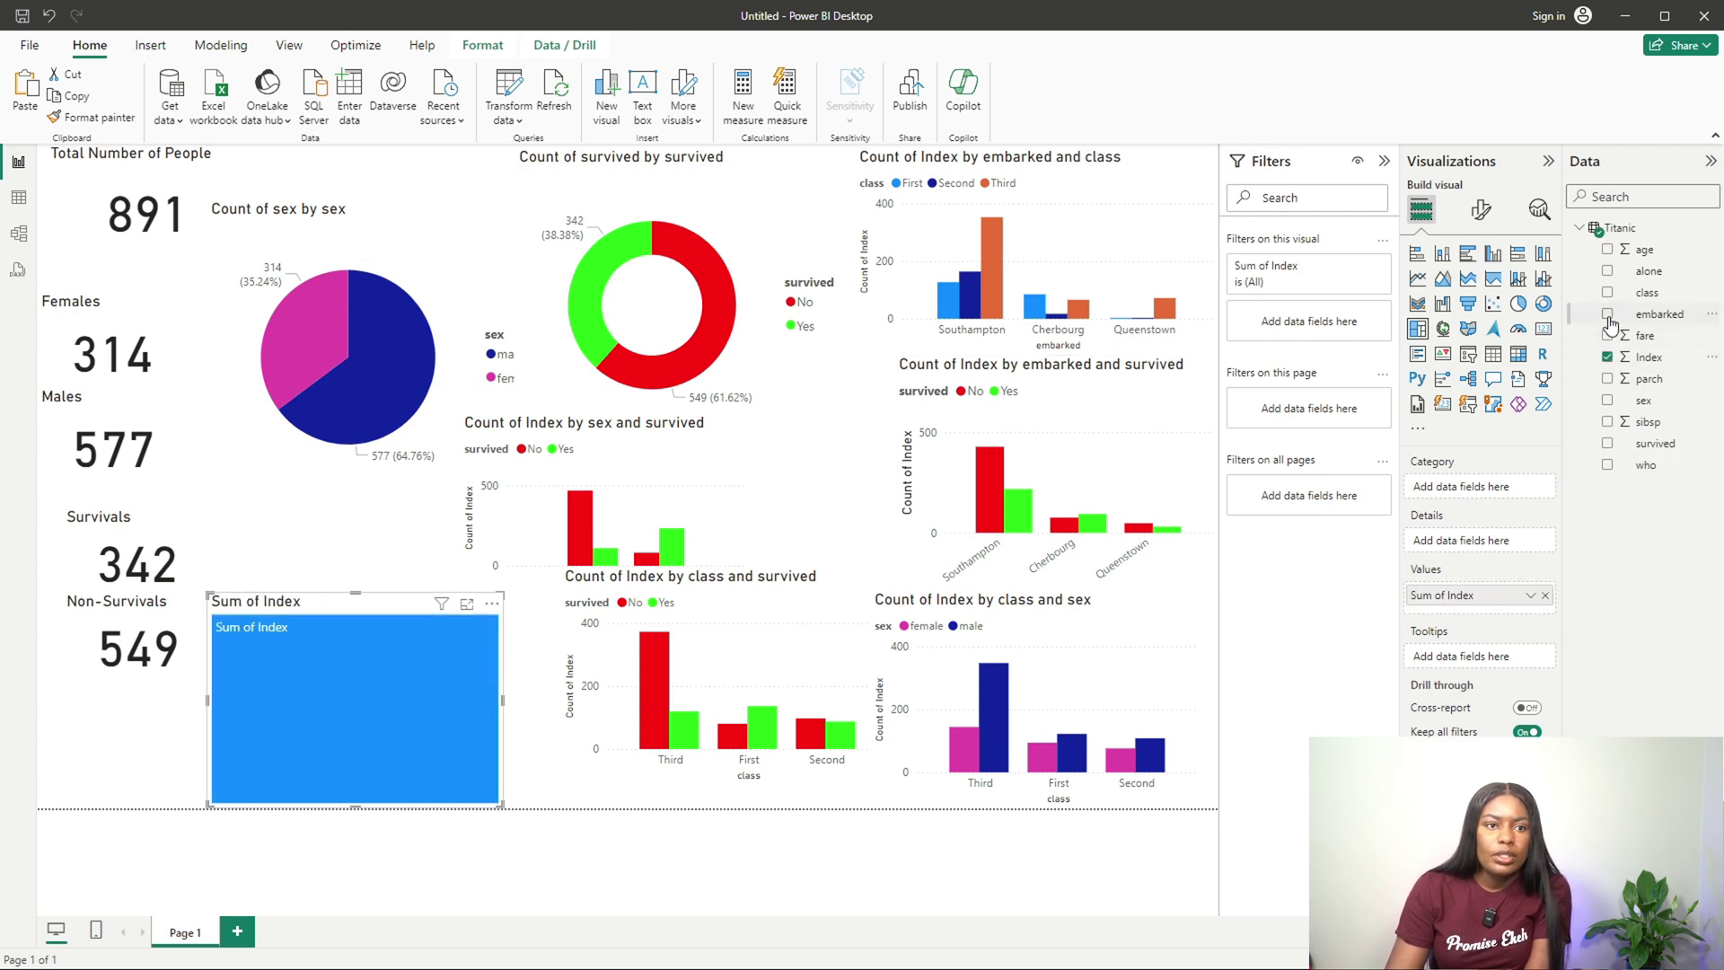
pyautogui.click(1607, 315)
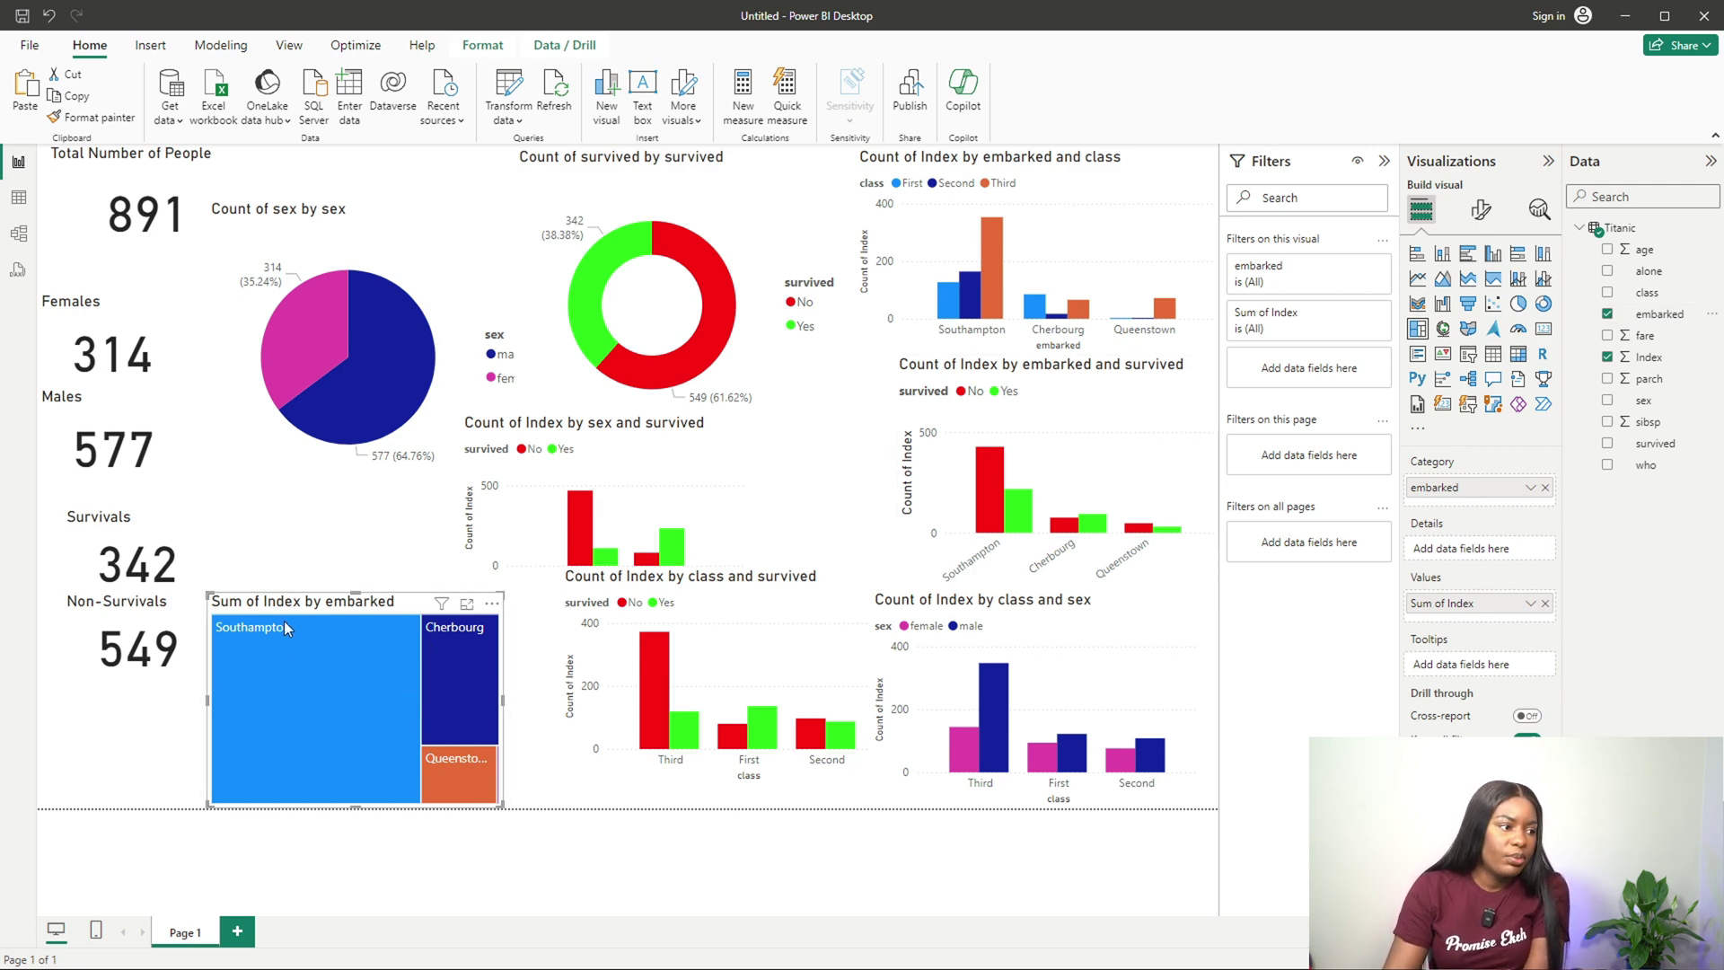
pyautogui.moveTo(269, 603); pyautogui.dragTo(342, 677)
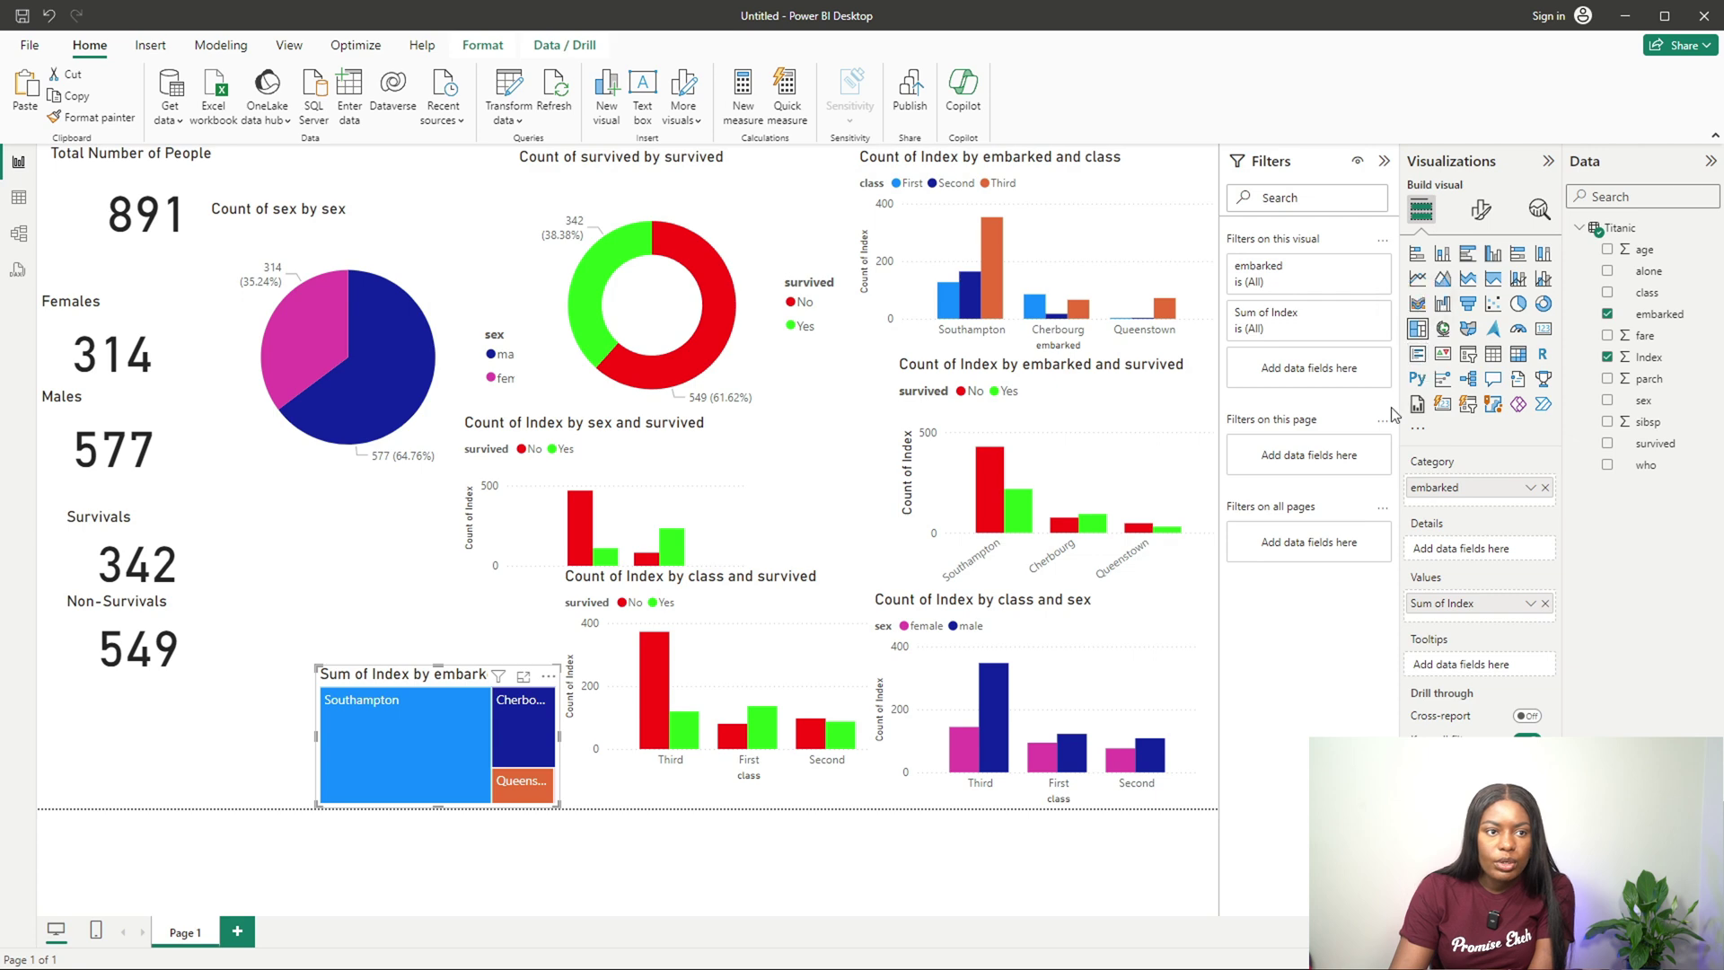
pyautogui.moveTo(723, 455); pyautogui.dragTo(776, 414)
pyautogui.moveTo(886, 537); pyautogui.dragTo(889, 541)
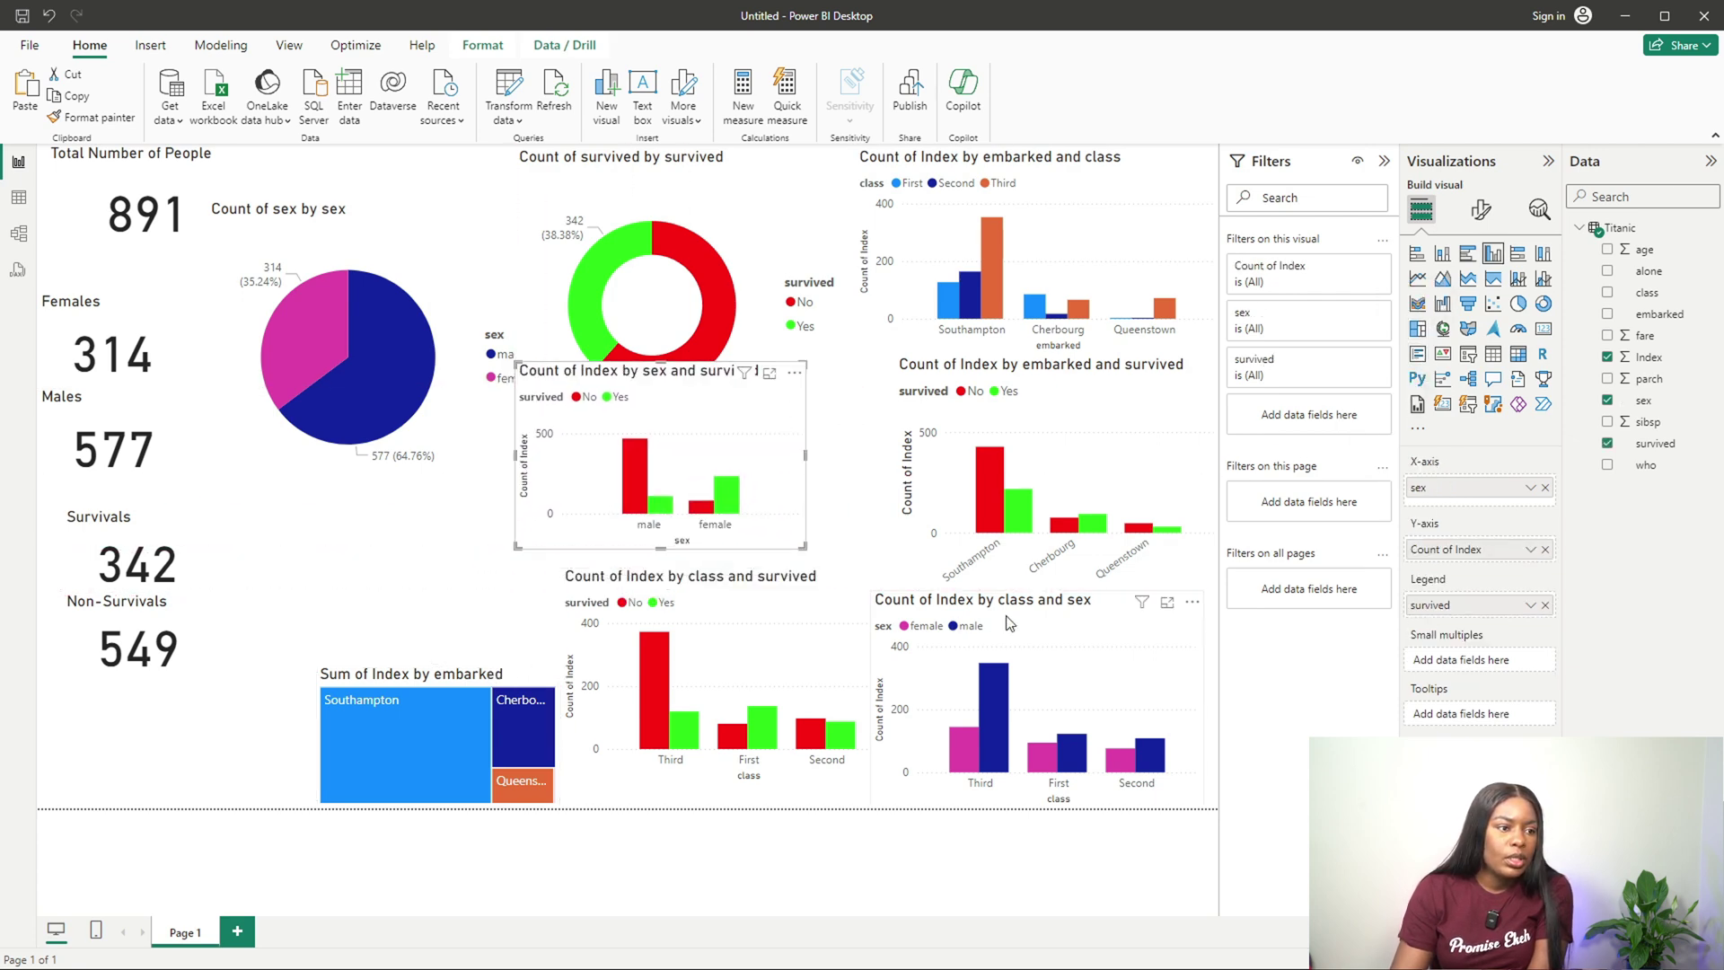
# Step: Duplicate the class-and-sex column chart, place the copy above the treemap, and convert it to a stacked column chart
pyautogui.click(1011, 619)
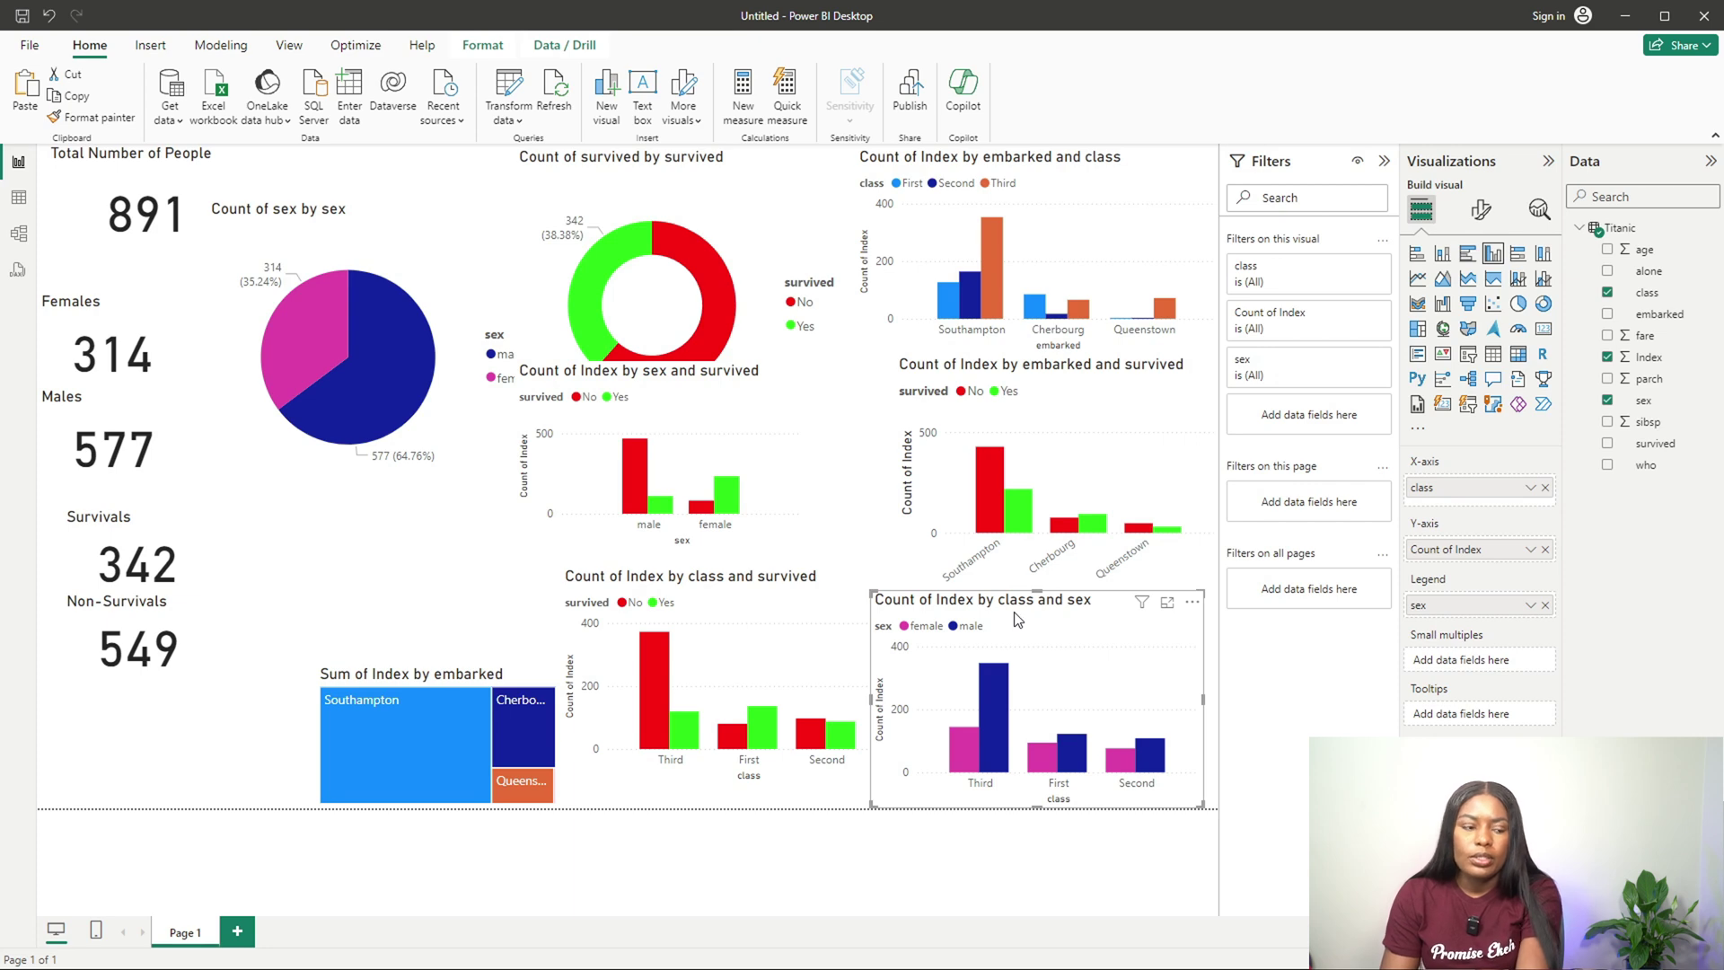
pyautogui.moveTo(1017, 620); pyautogui.dragTo(785, 619)
pyautogui.moveTo(479, 573); pyautogui.dragTo(380, 504)
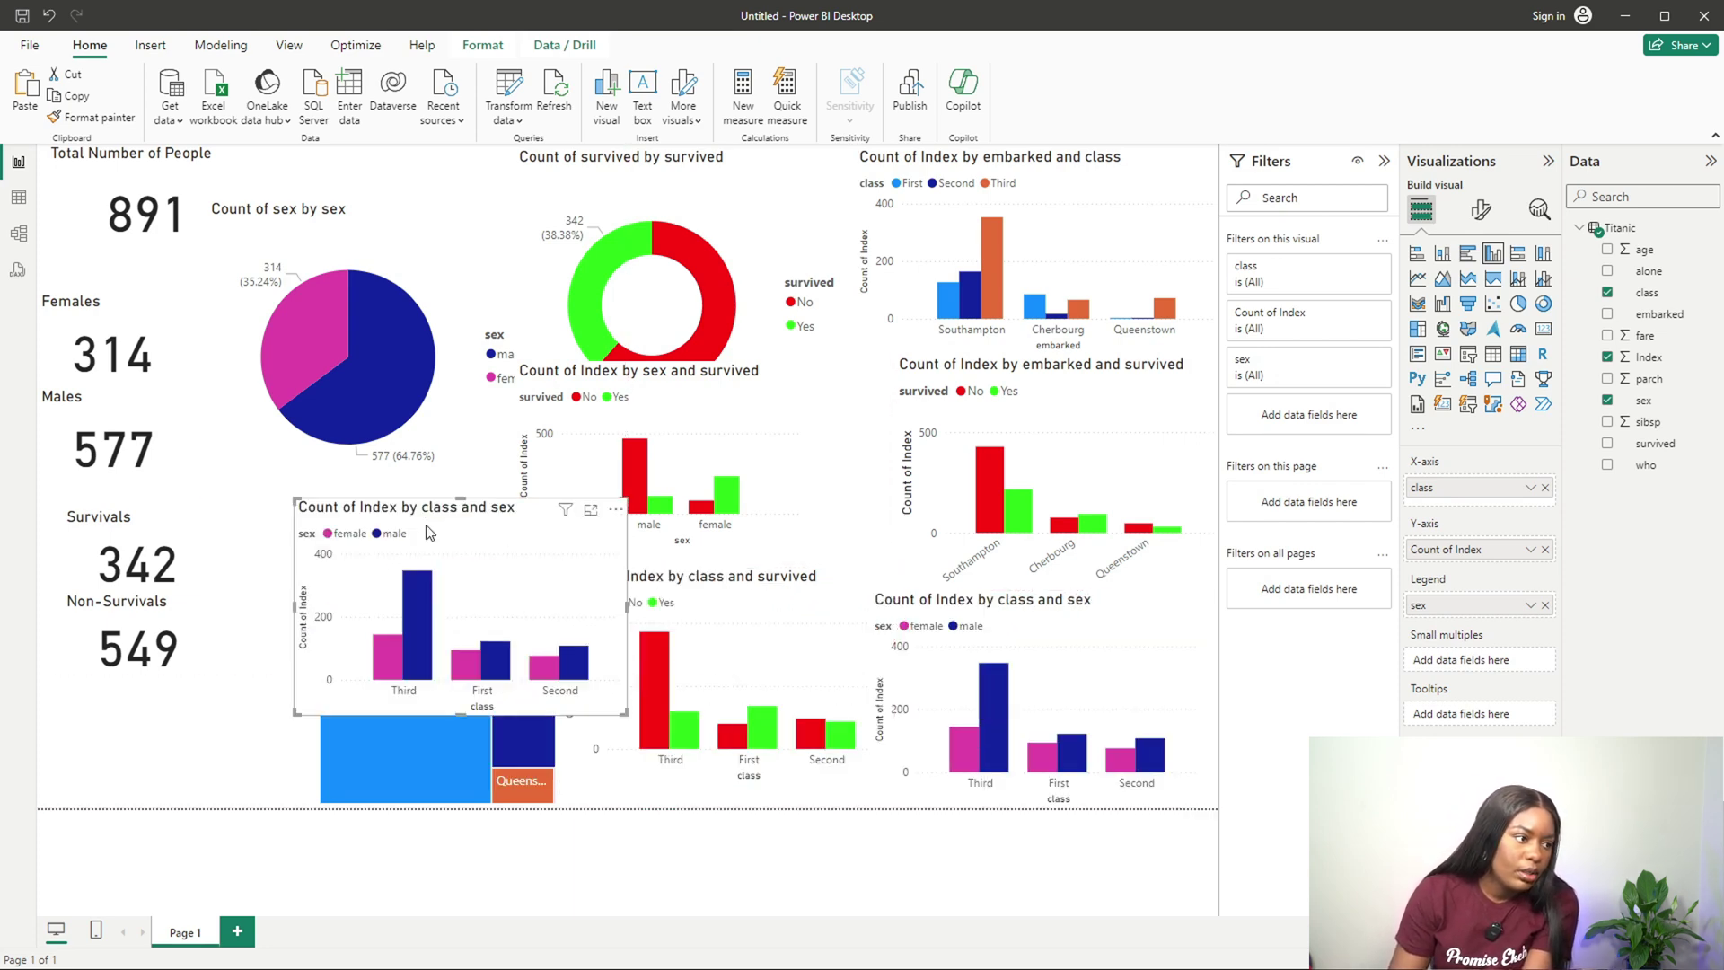
pyautogui.click(1443, 254)
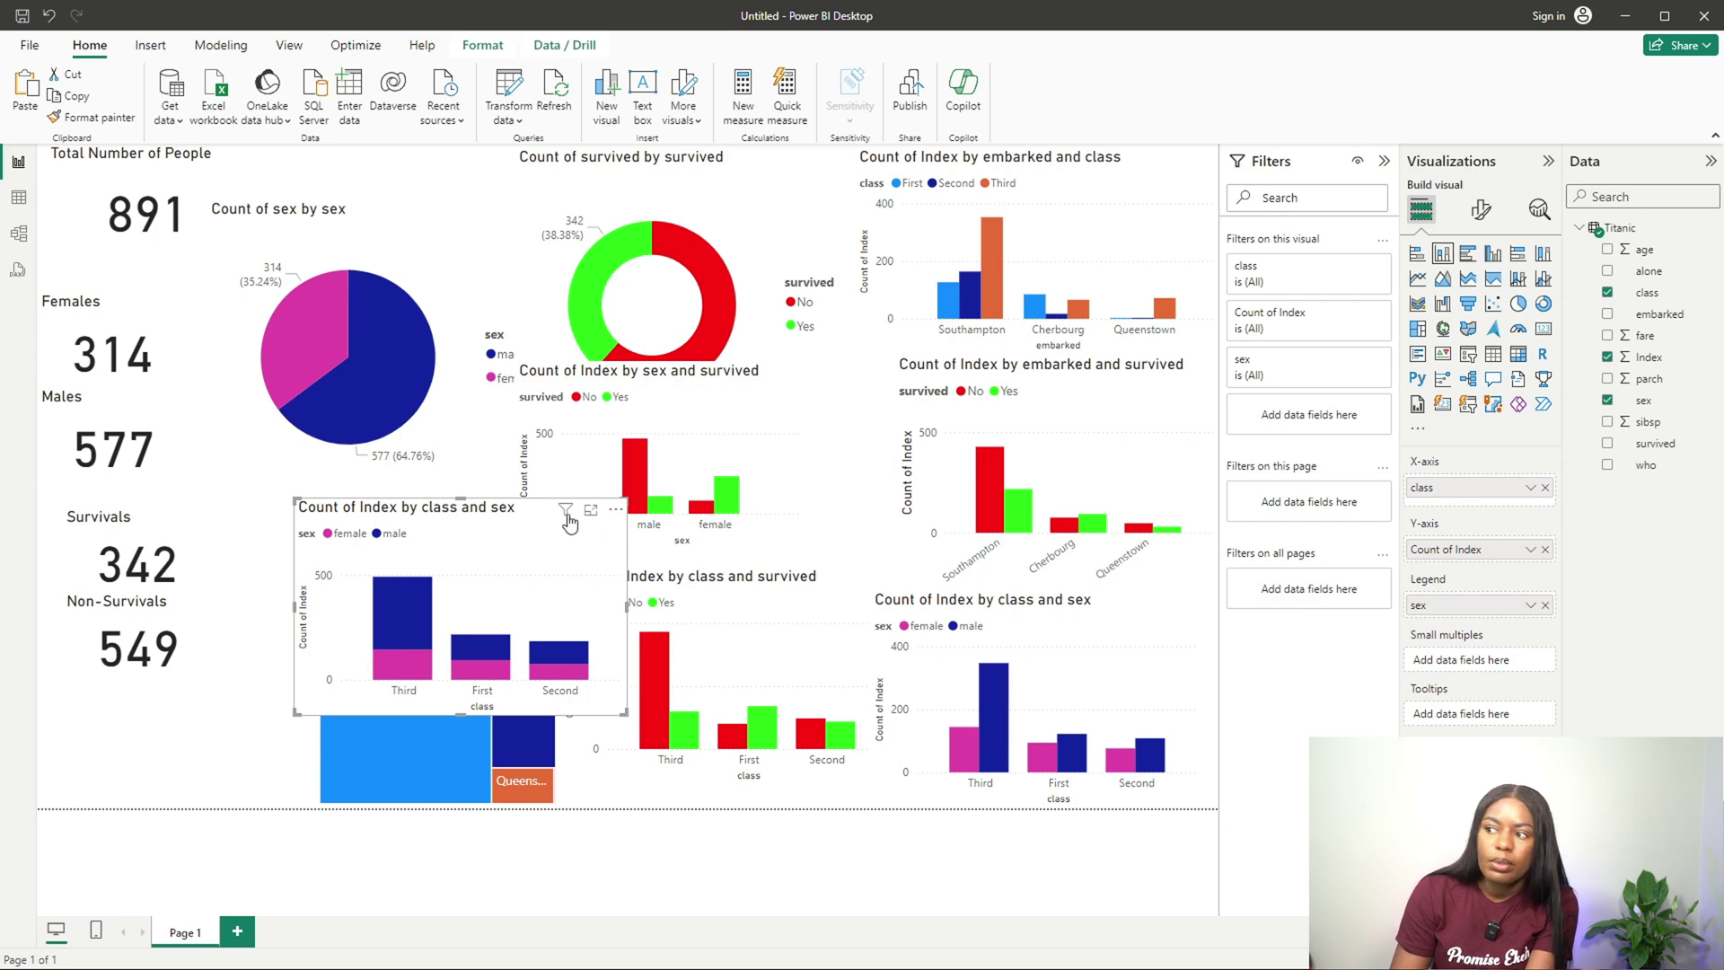
pyautogui.moveTo(430, 524); pyautogui.dragTo(394, 475)
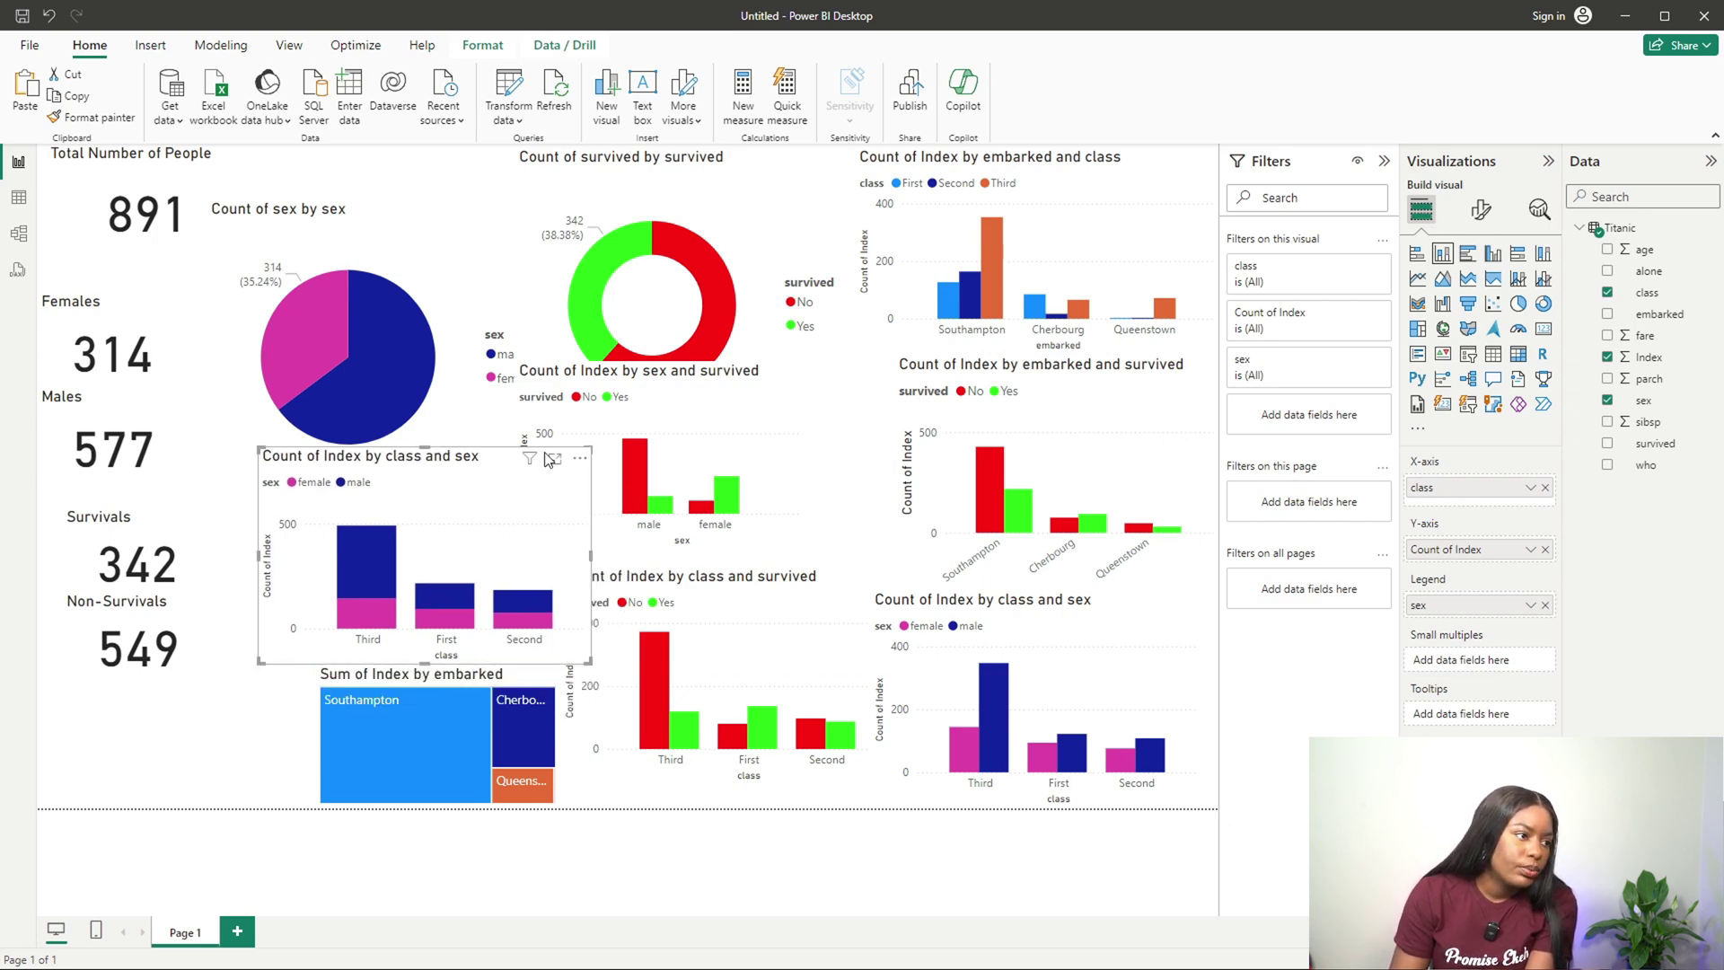
# Step: Shrink the stacked class-and-sex chart and the sex pie chart and move both up beside the summary cards
pyautogui.moveTo(584, 449); pyautogui.dragTo(475, 308)
pyautogui.click(503, 467)
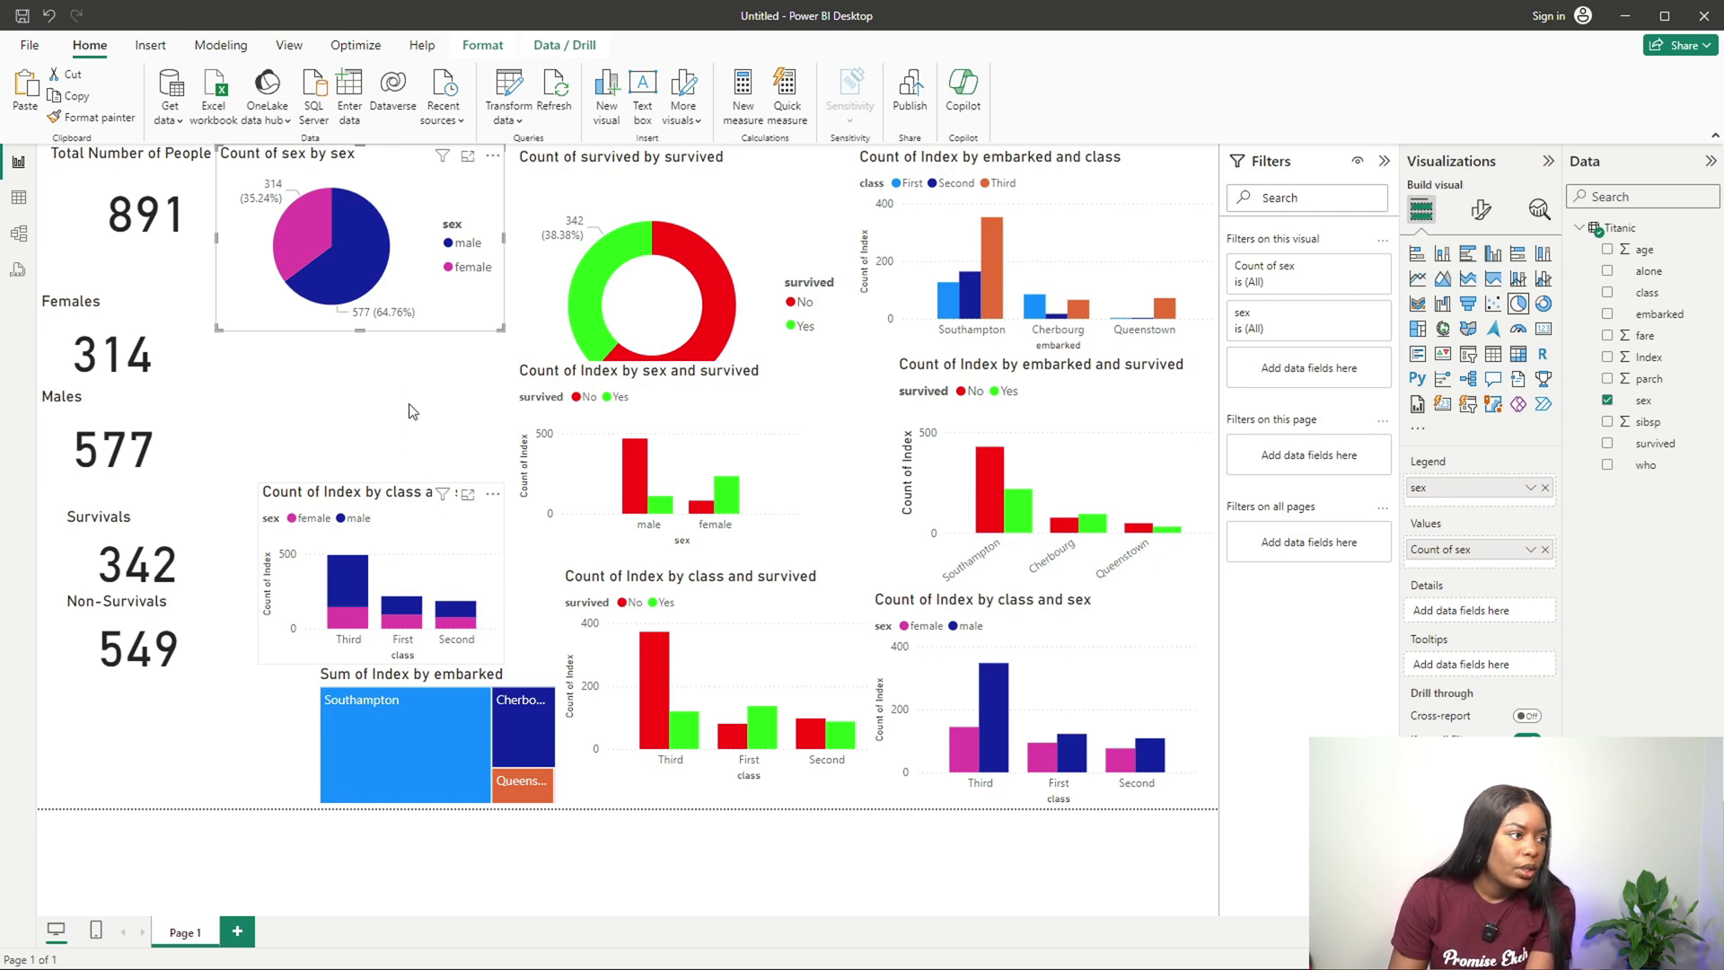
pyautogui.moveTo(395, 575); pyautogui.dragTo(351, 417)
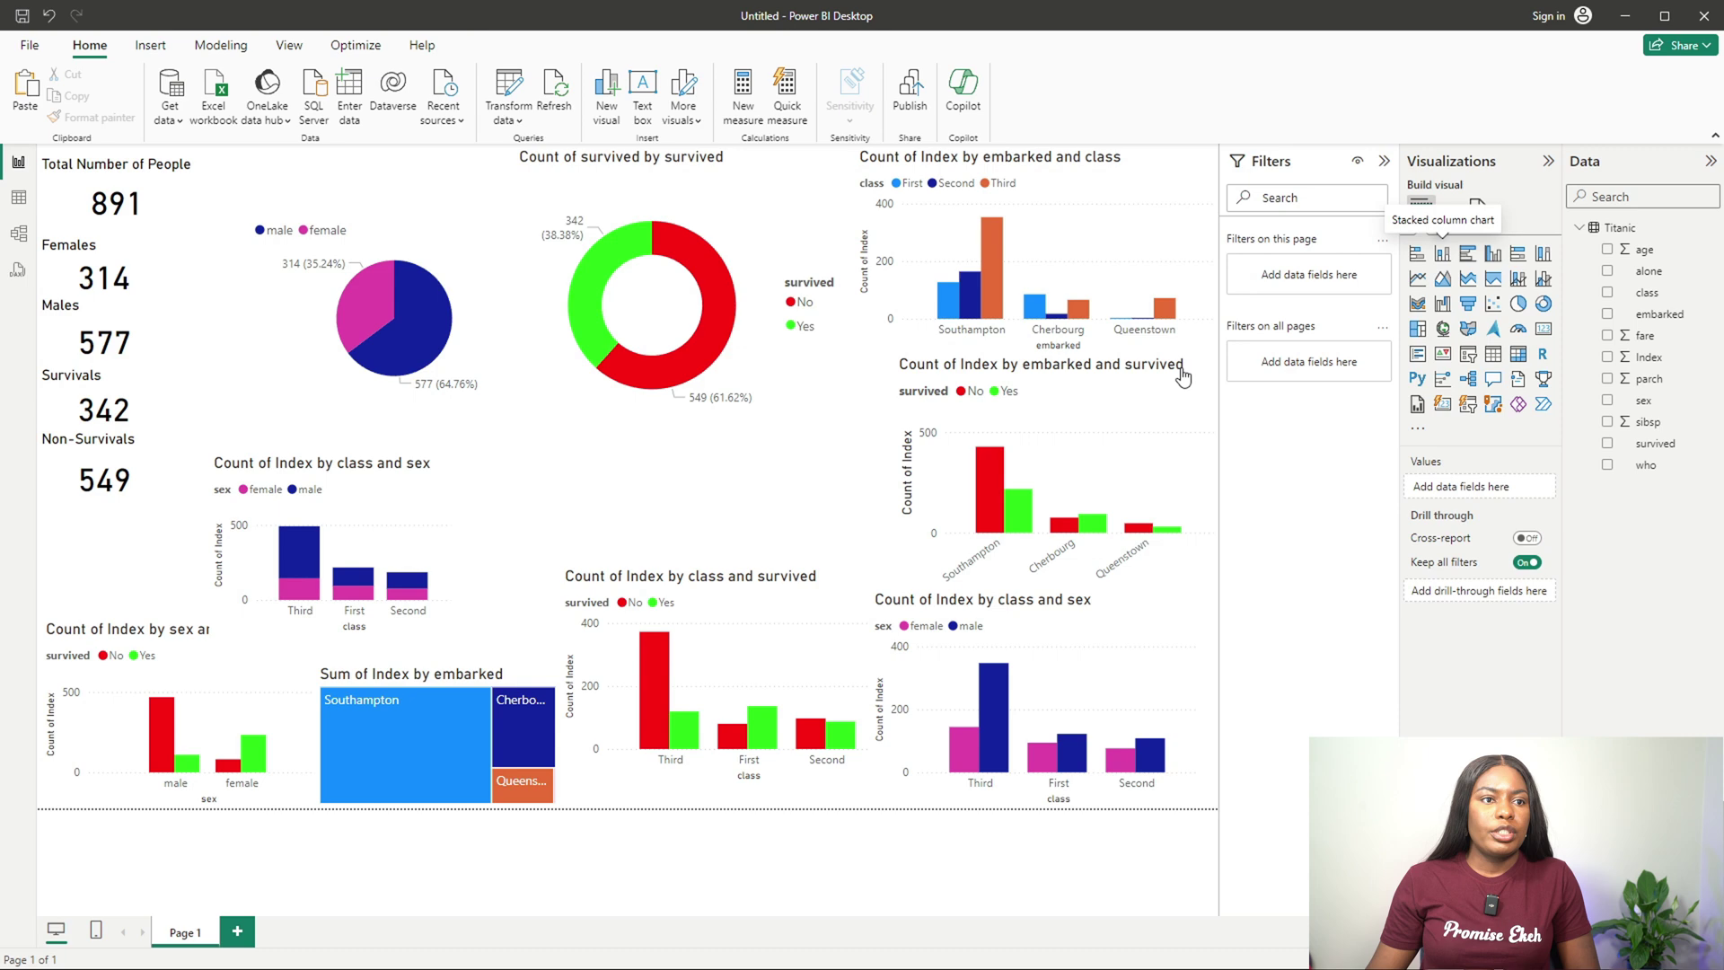
# Step: Add a stacked column chart with age on the X-axis and Sum of Index on the Y-axis, widening it over the page's middle
pyautogui.click(1442, 253)
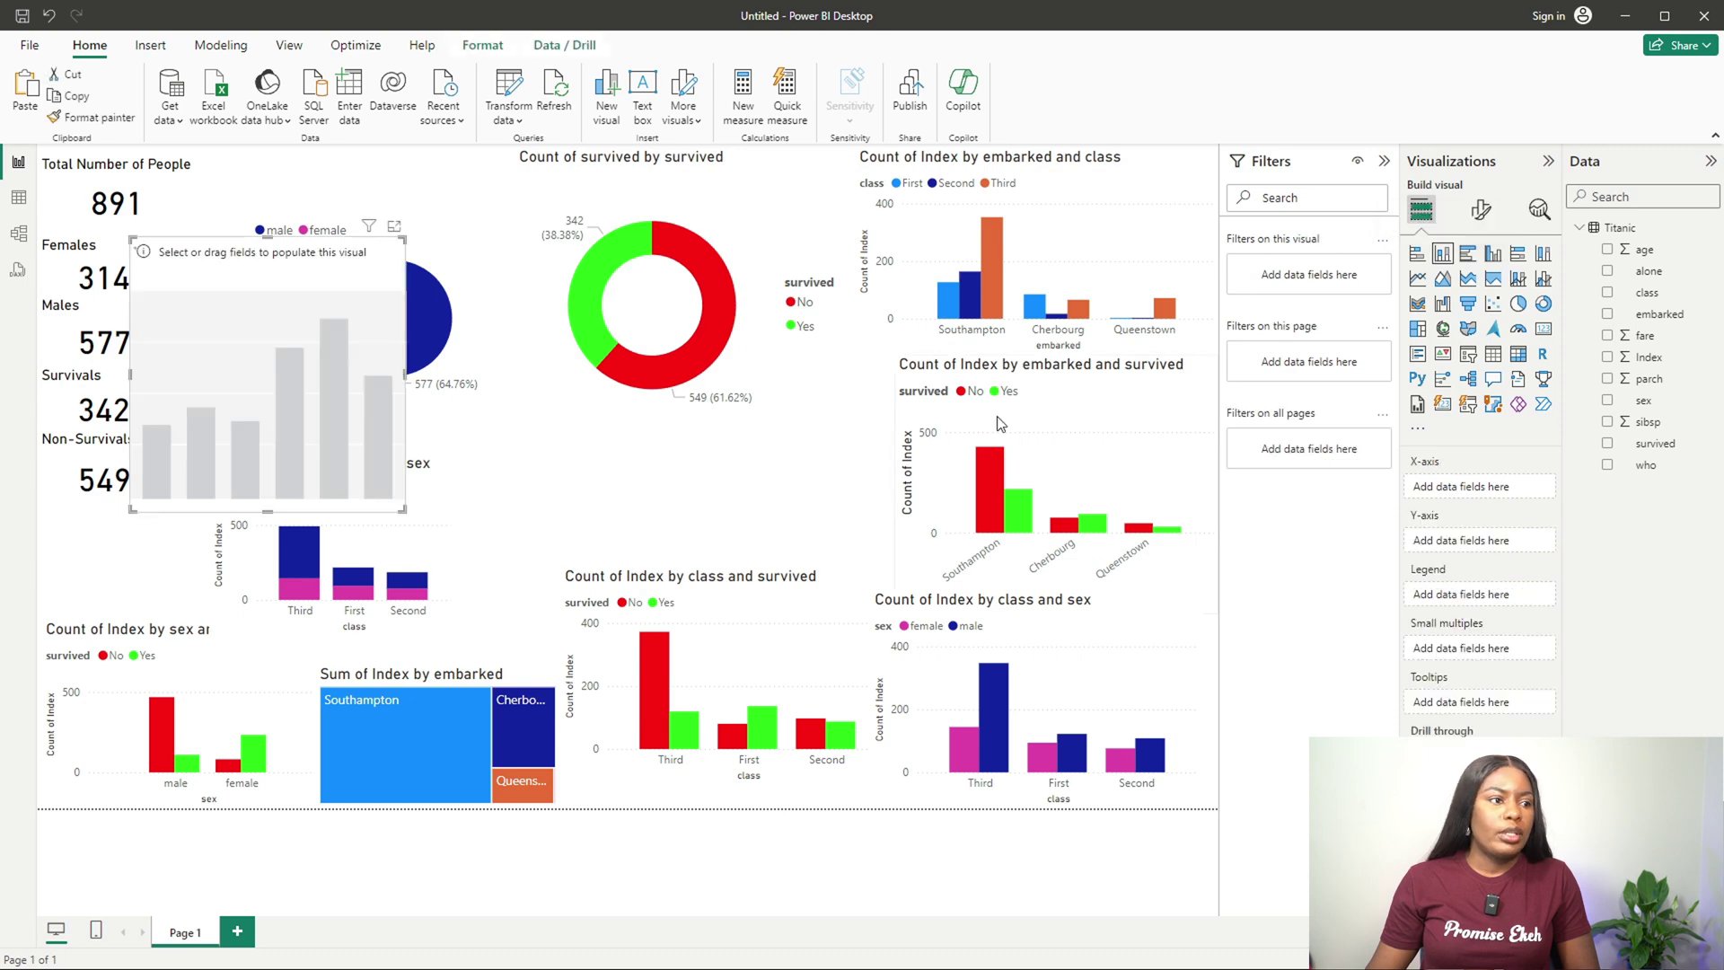
pyautogui.moveTo(184, 268); pyautogui.dragTo(610, 333)
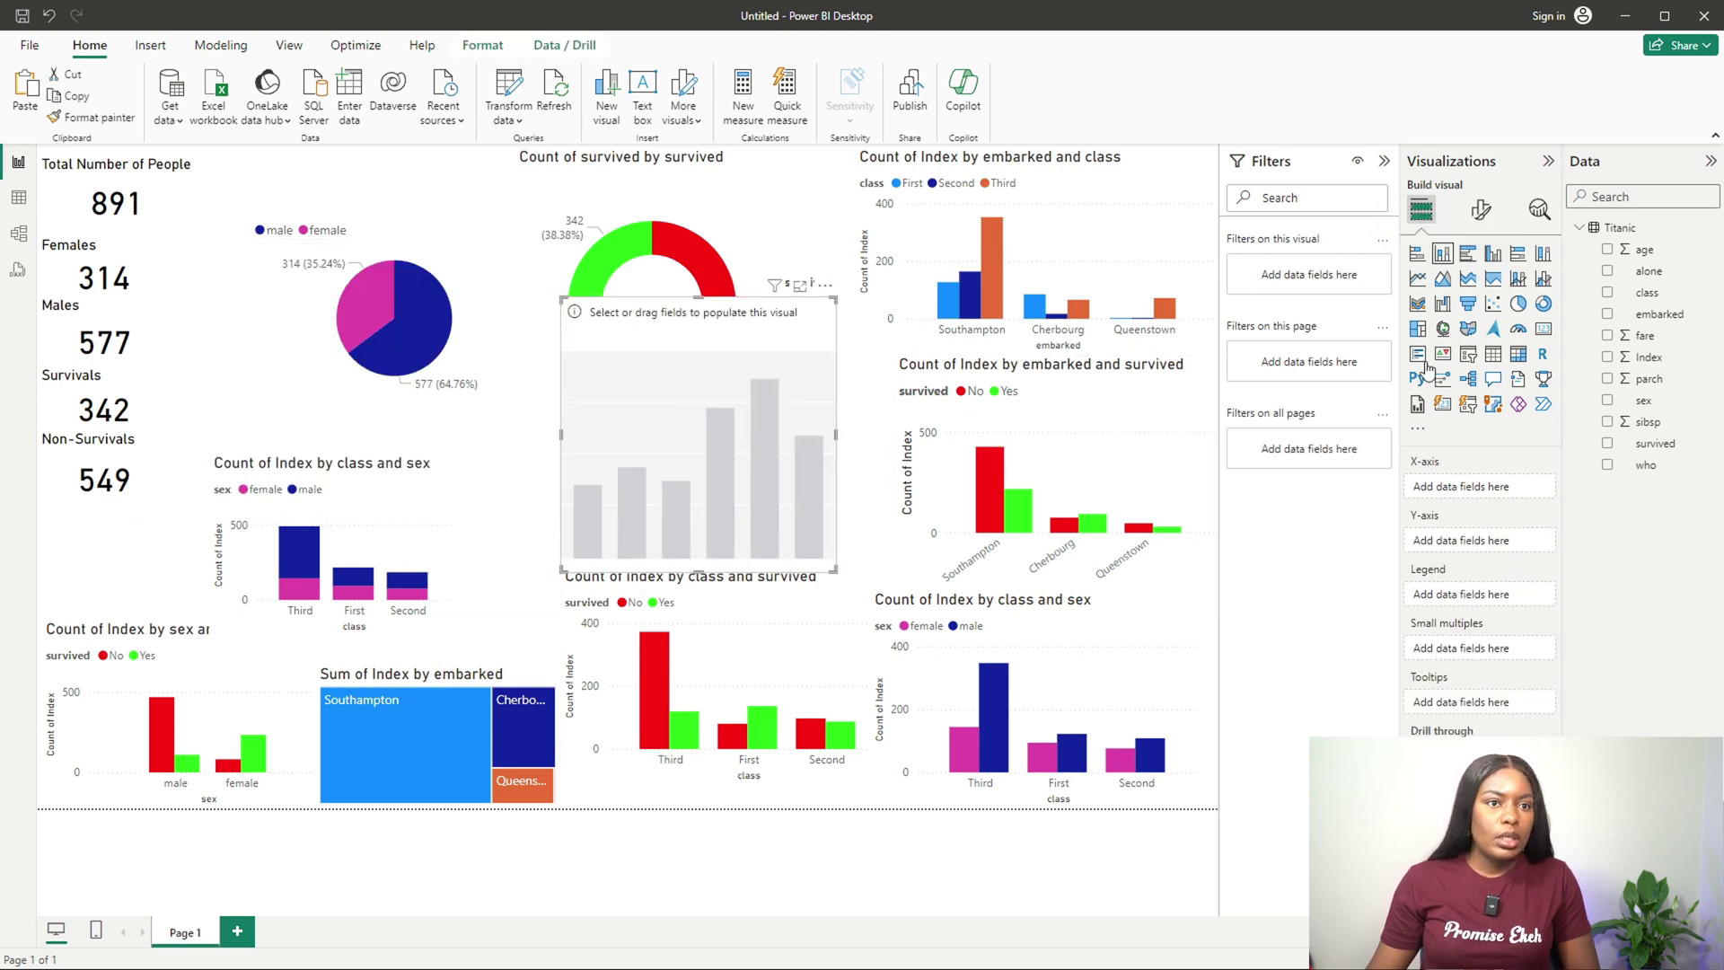
pyautogui.moveTo(1587, 309); pyautogui.dragTo(1453, 487)
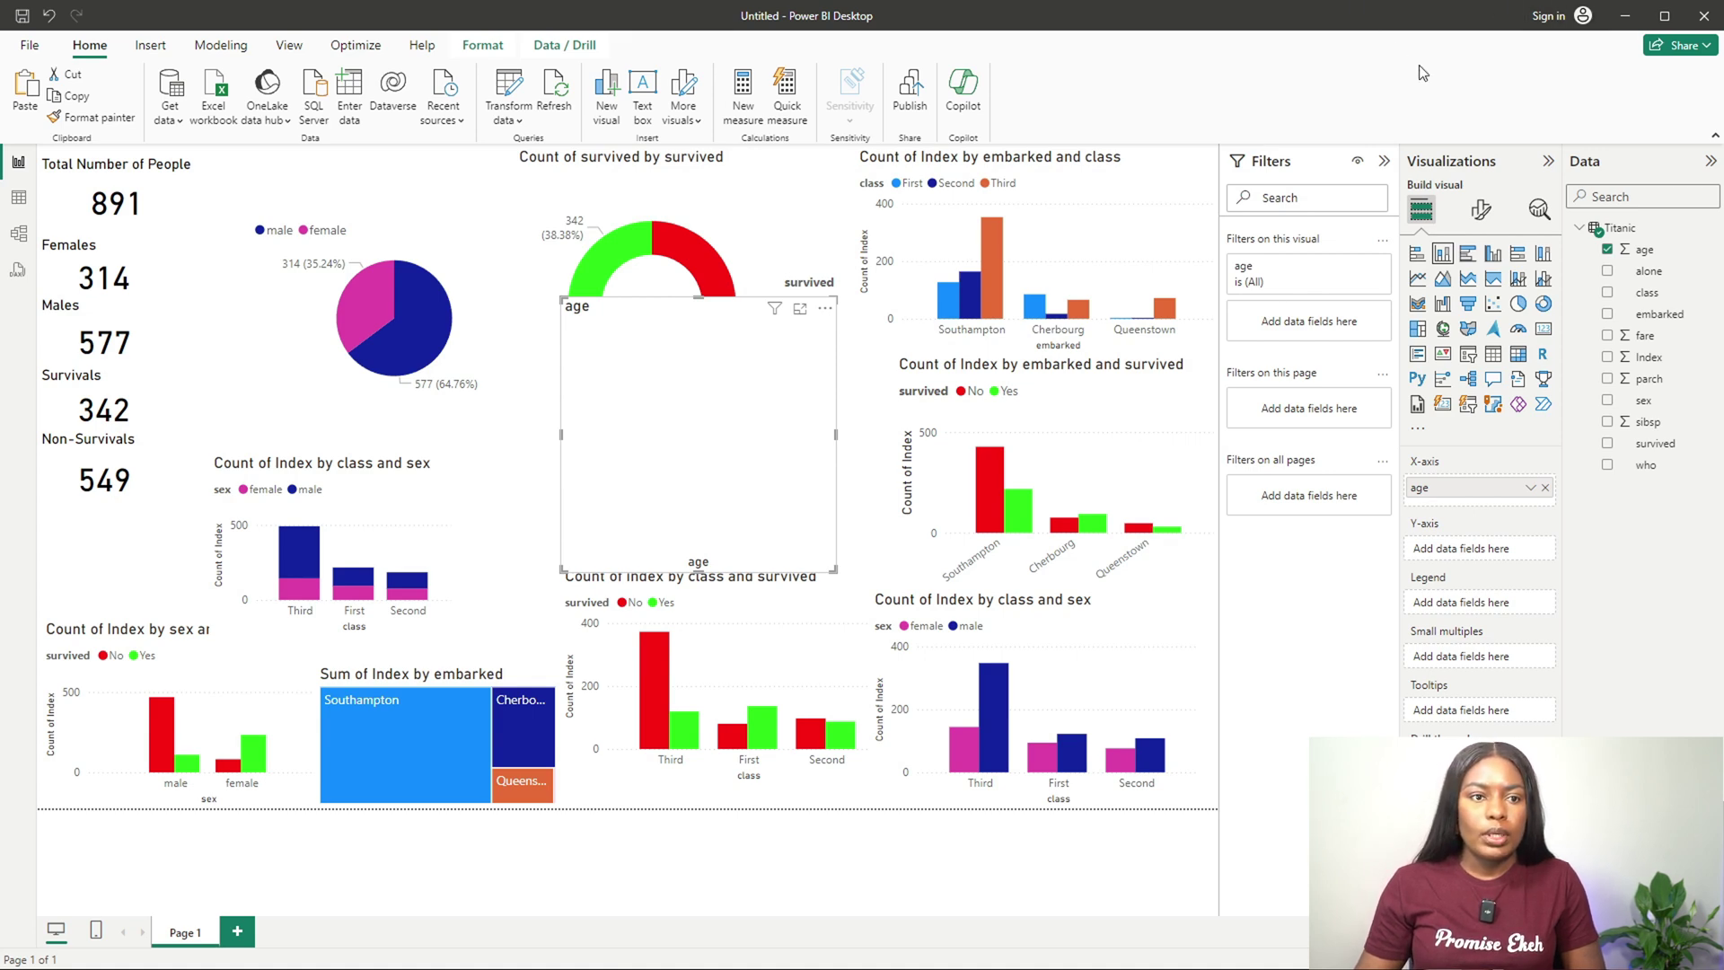
pyautogui.click(1608, 357)
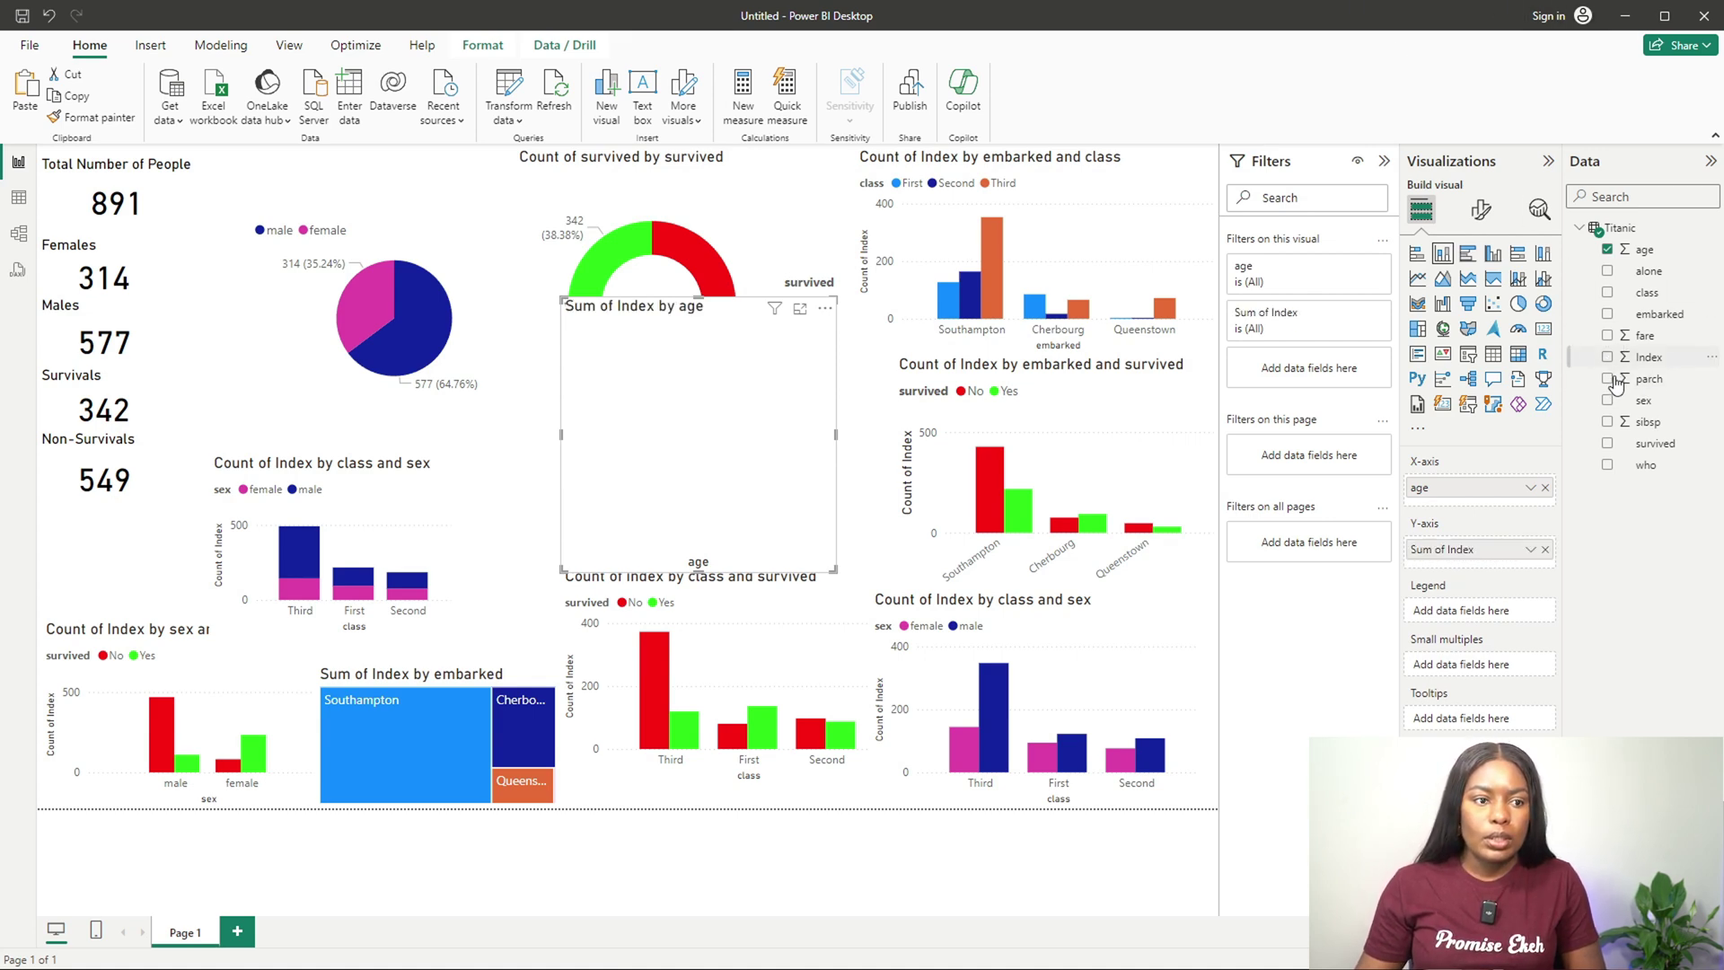
pyautogui.moveTo(833, 569); pyautogui.dragTo(1071, 575)
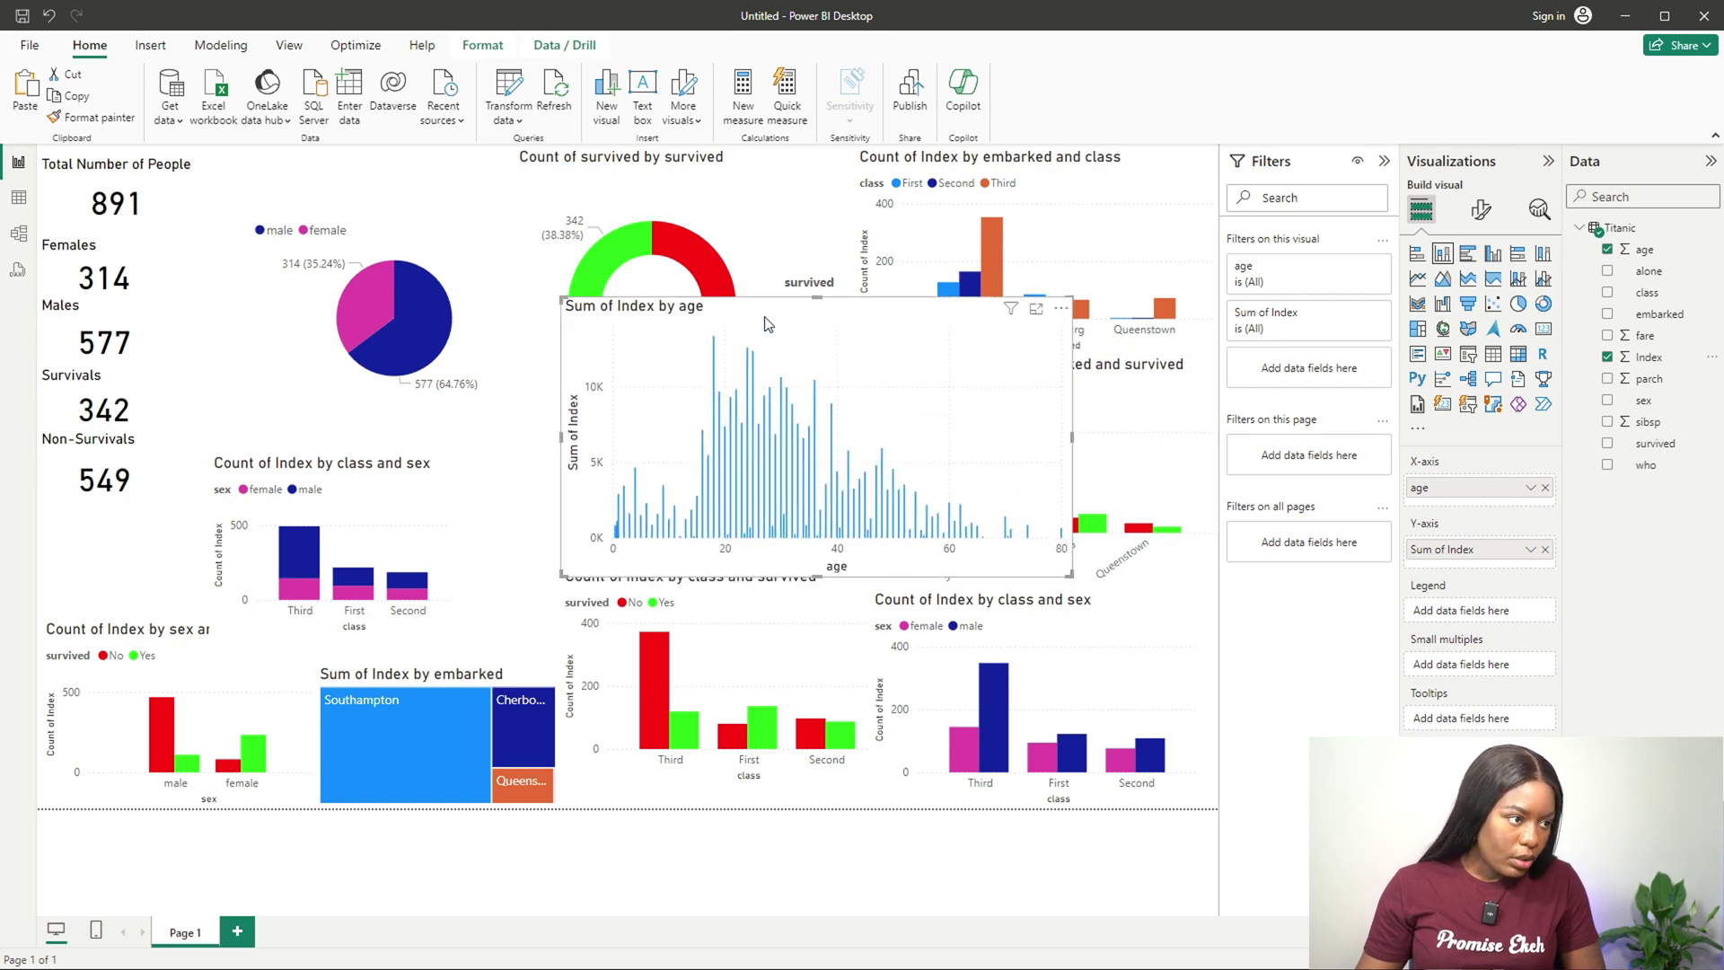
pyautogui.moveTo(768, 323); pyautogui.dragTo(680, 313)
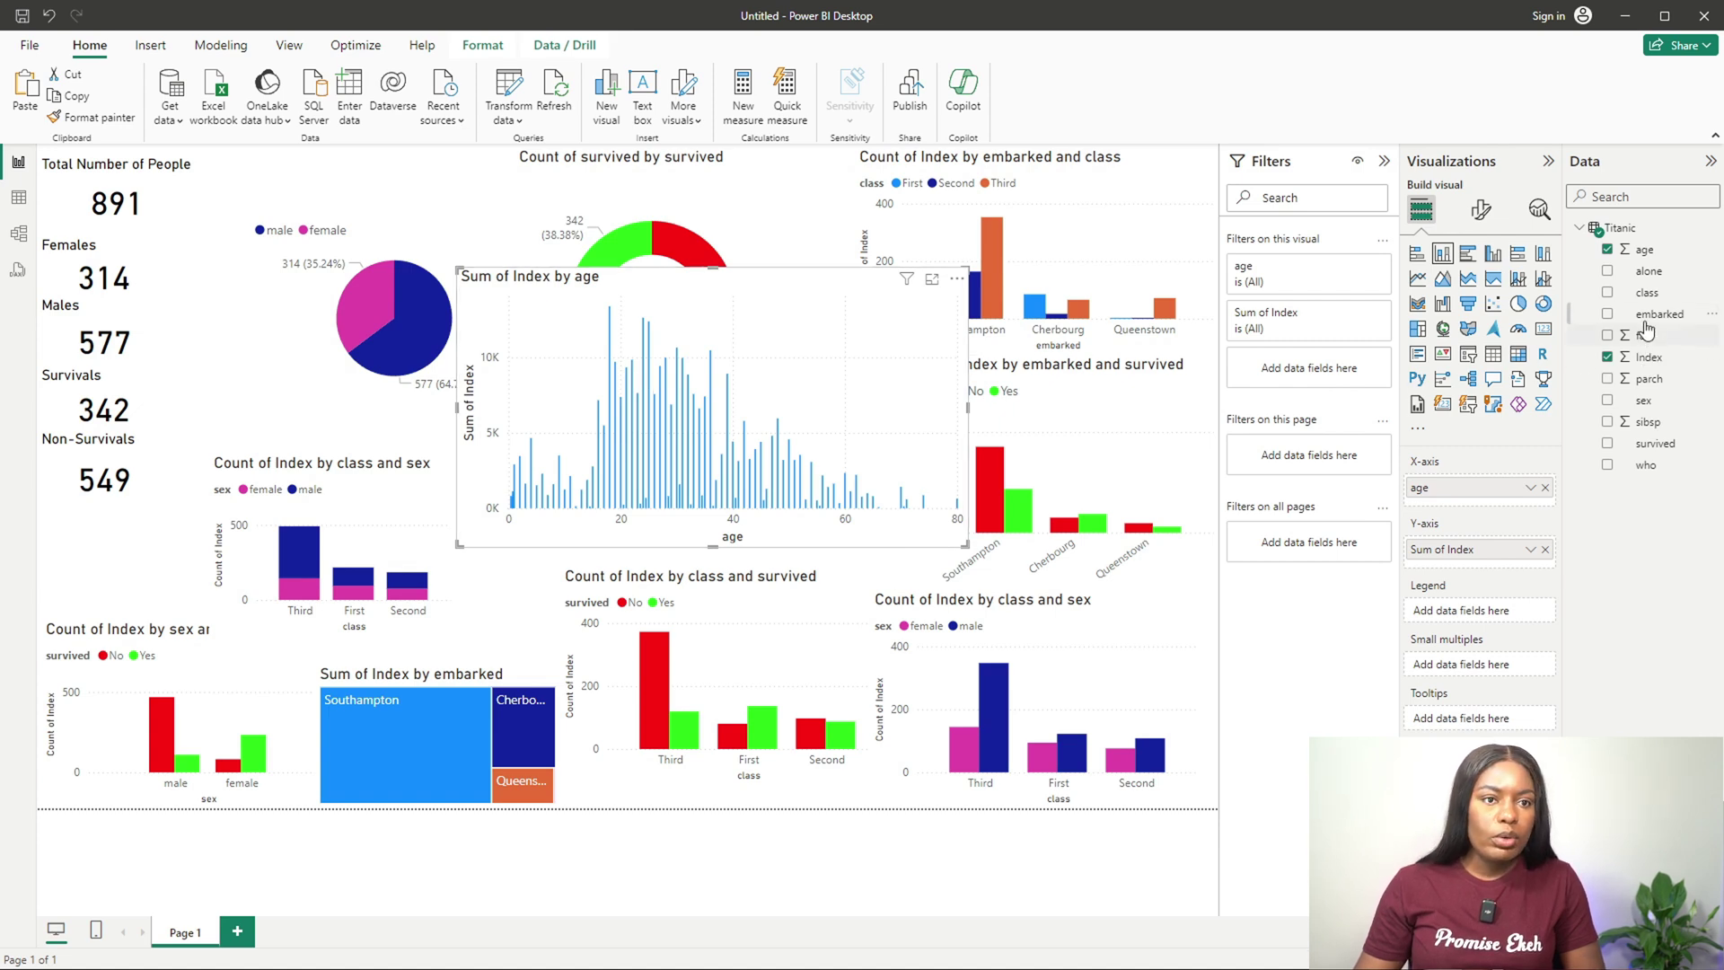
# Step: Create a binned group of the age field with bin size 5 and use age (bins) instead of age on the chart's X-axis
pyautogui.rightClick(1648, 253)
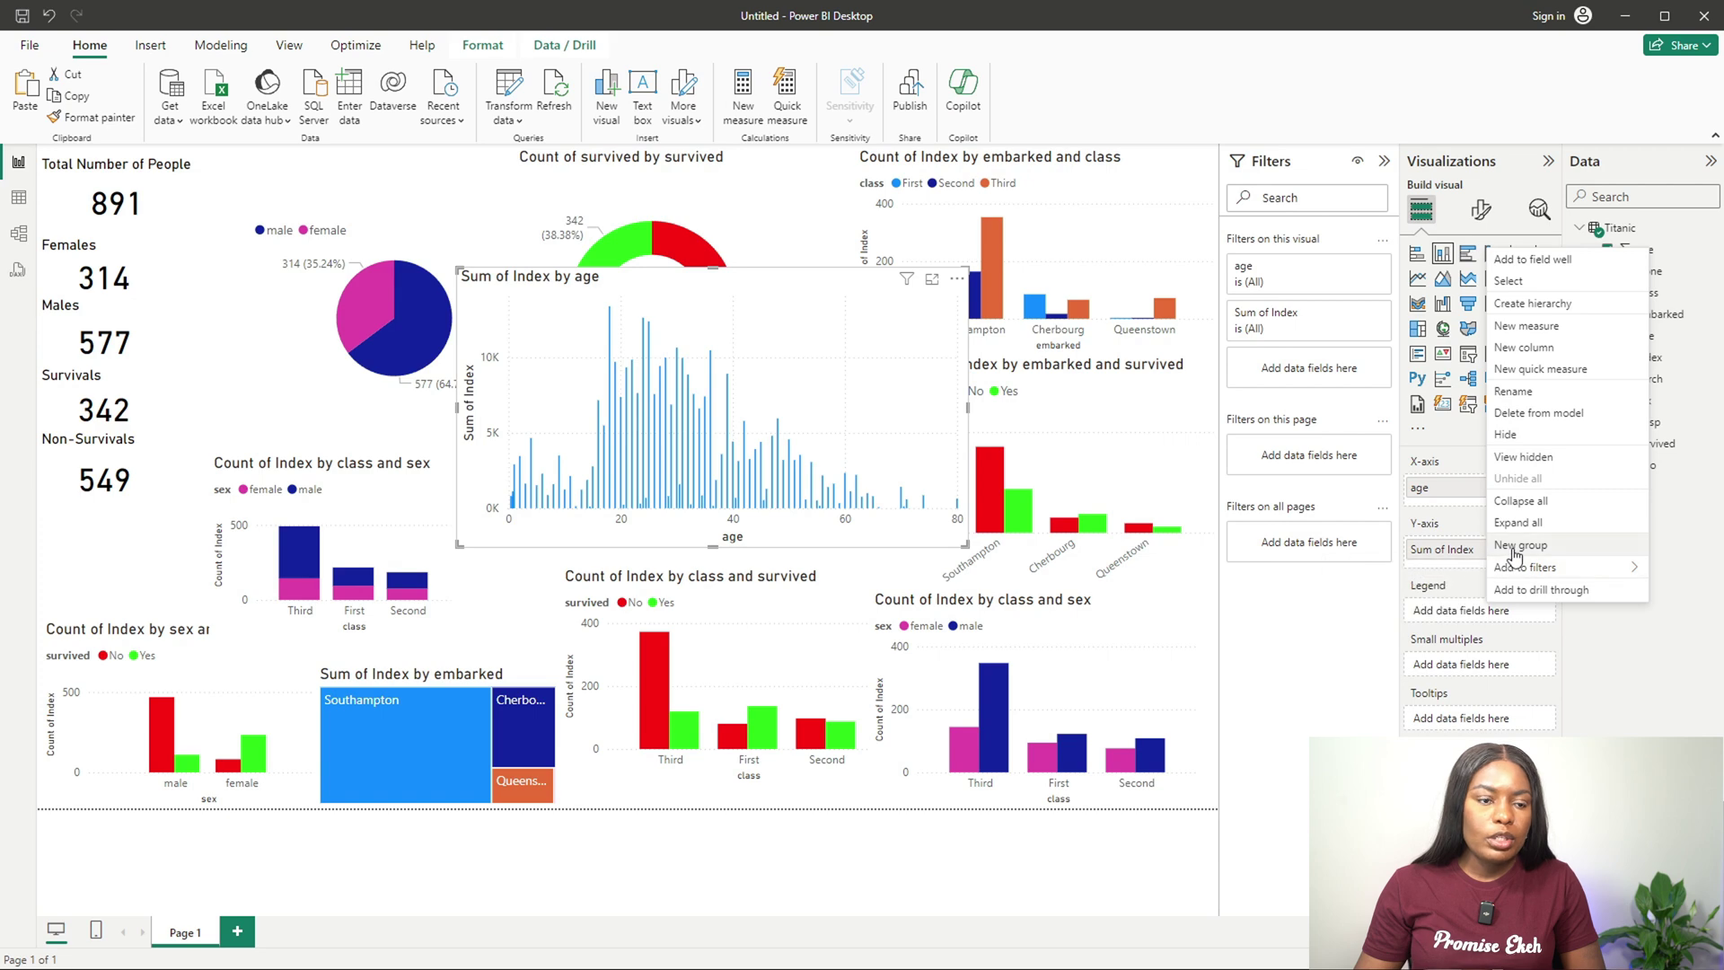
pyautogui.click(772, 424)
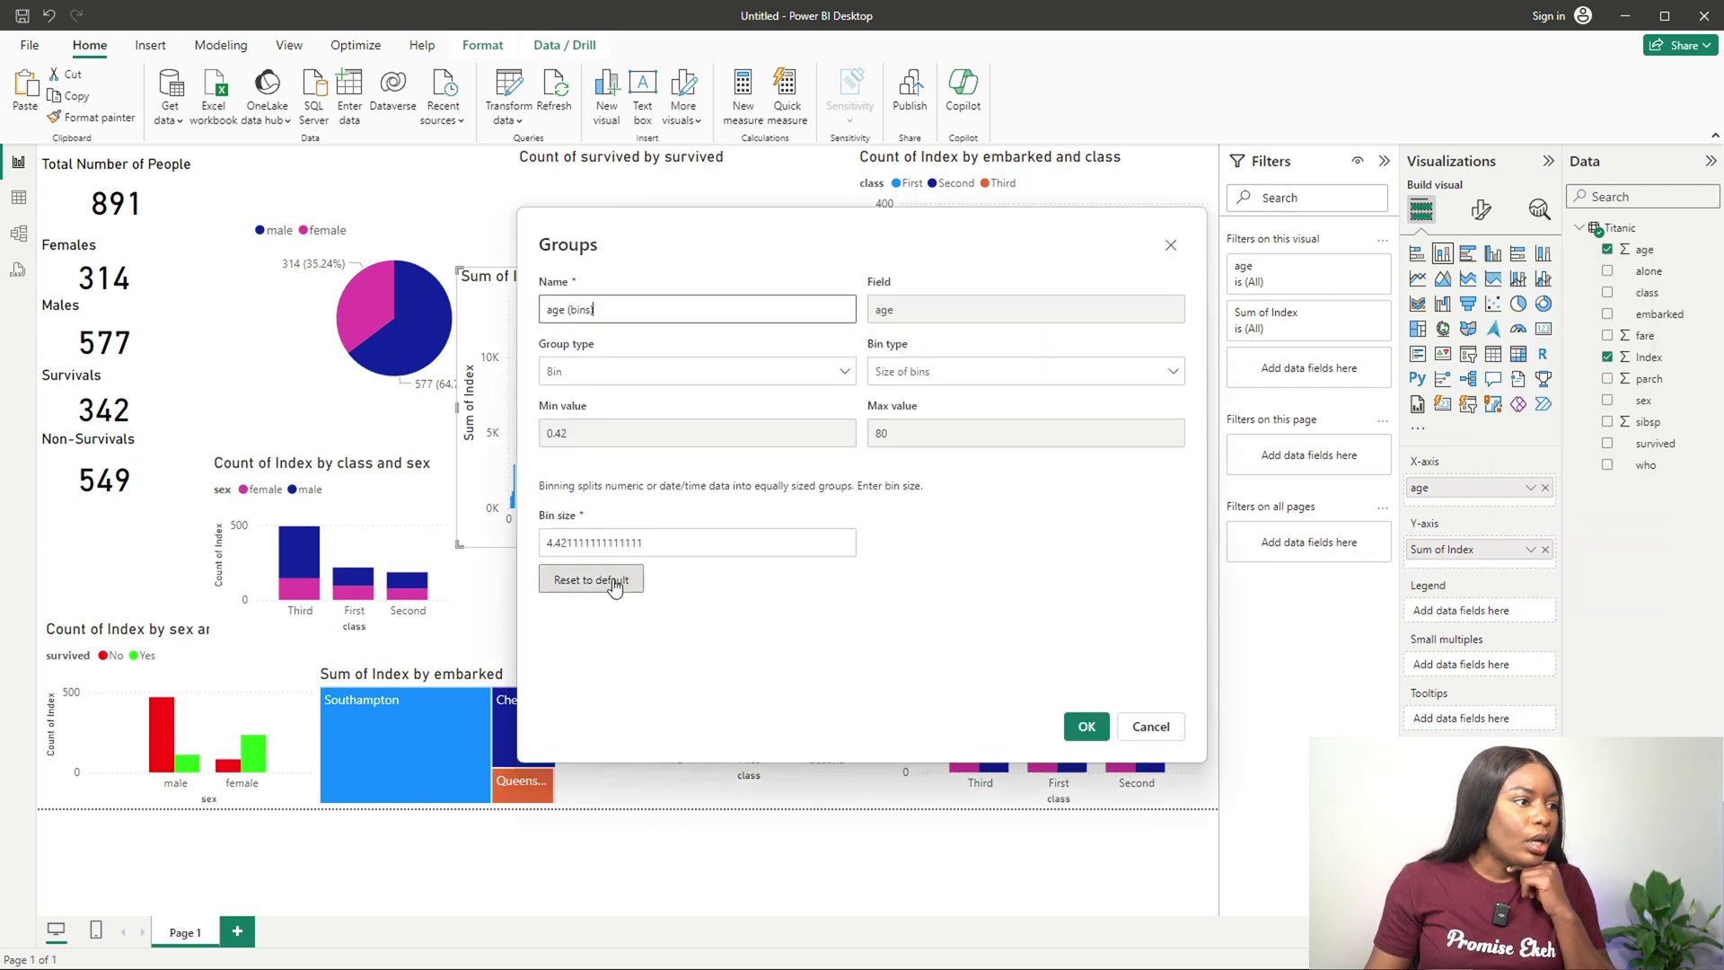
pyautogui.click(666, 544)
pyautogui.moveTo(666, 544); pyautogui.dragTo(433, 546)
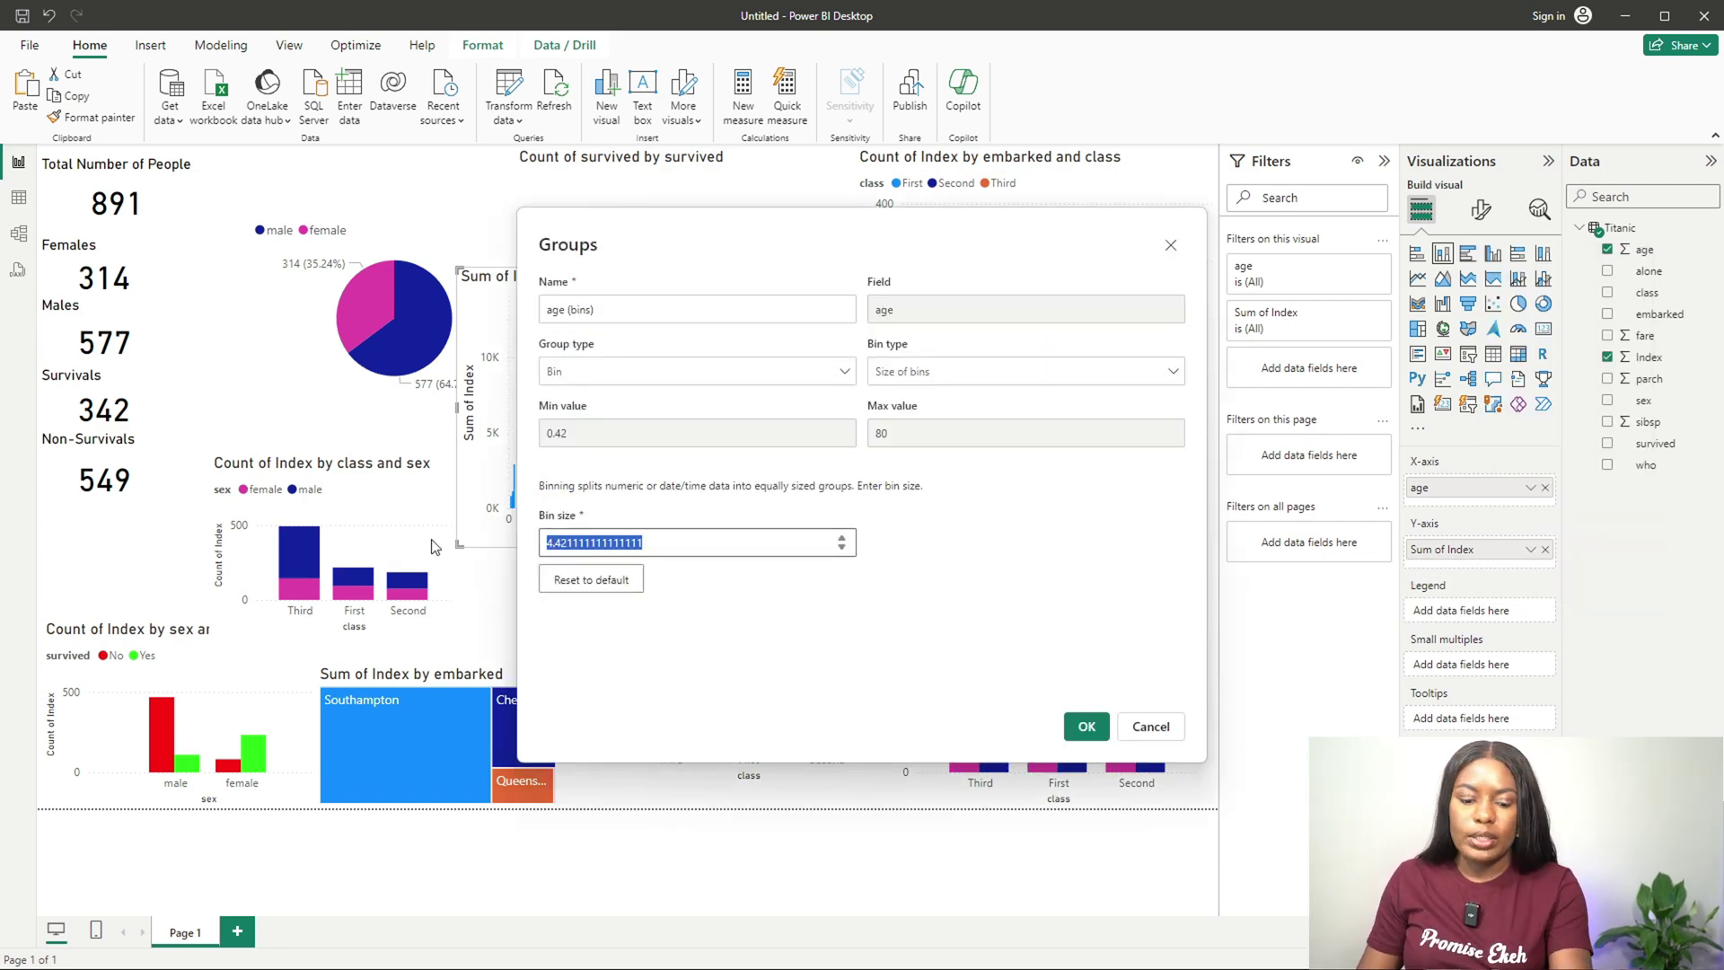
pyautogui.write('5')
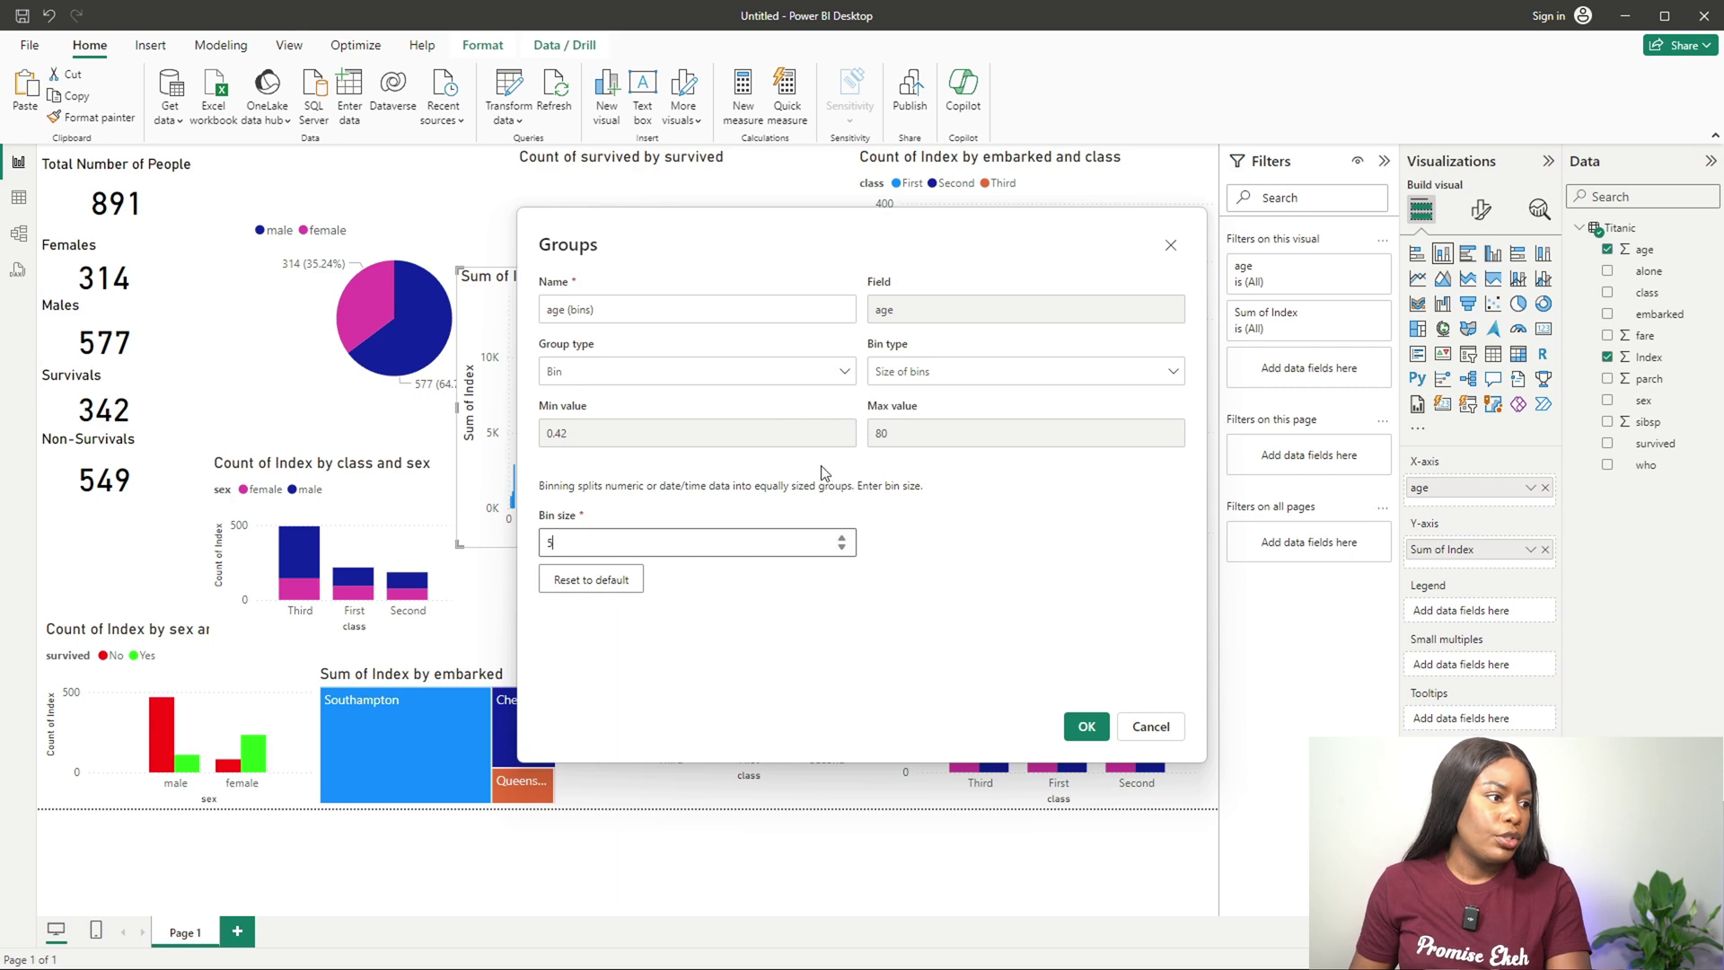
pyautogui.click(1086, 725)
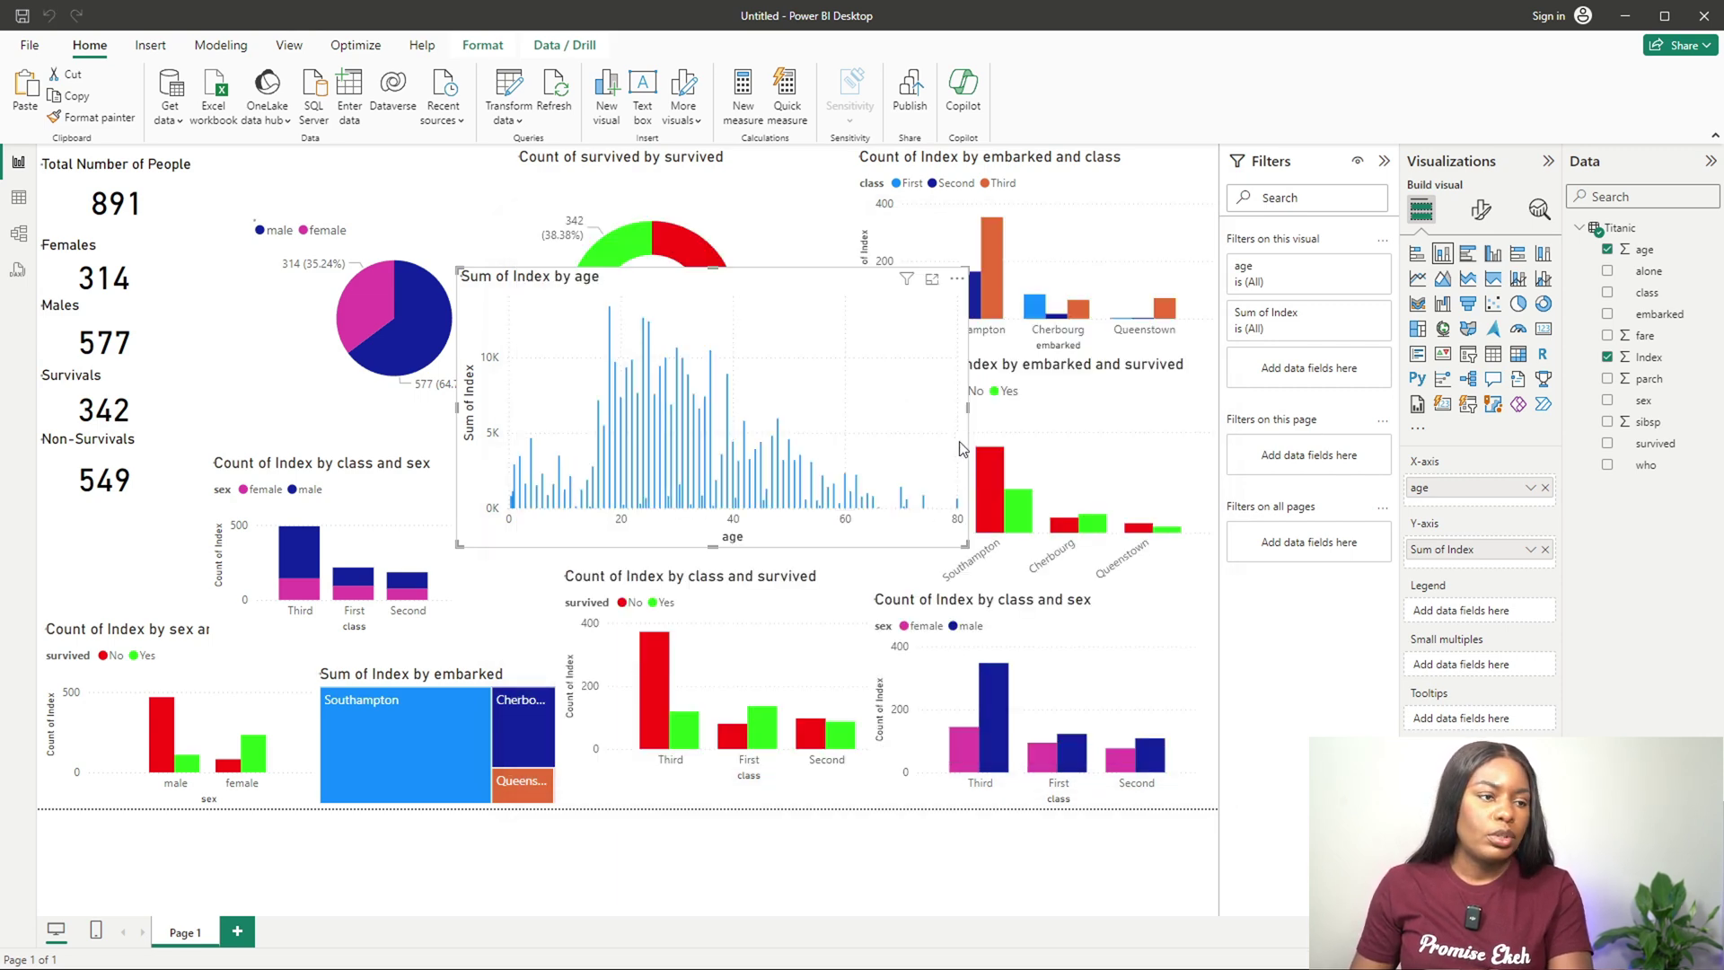
pyautogui.click(1607, 251)
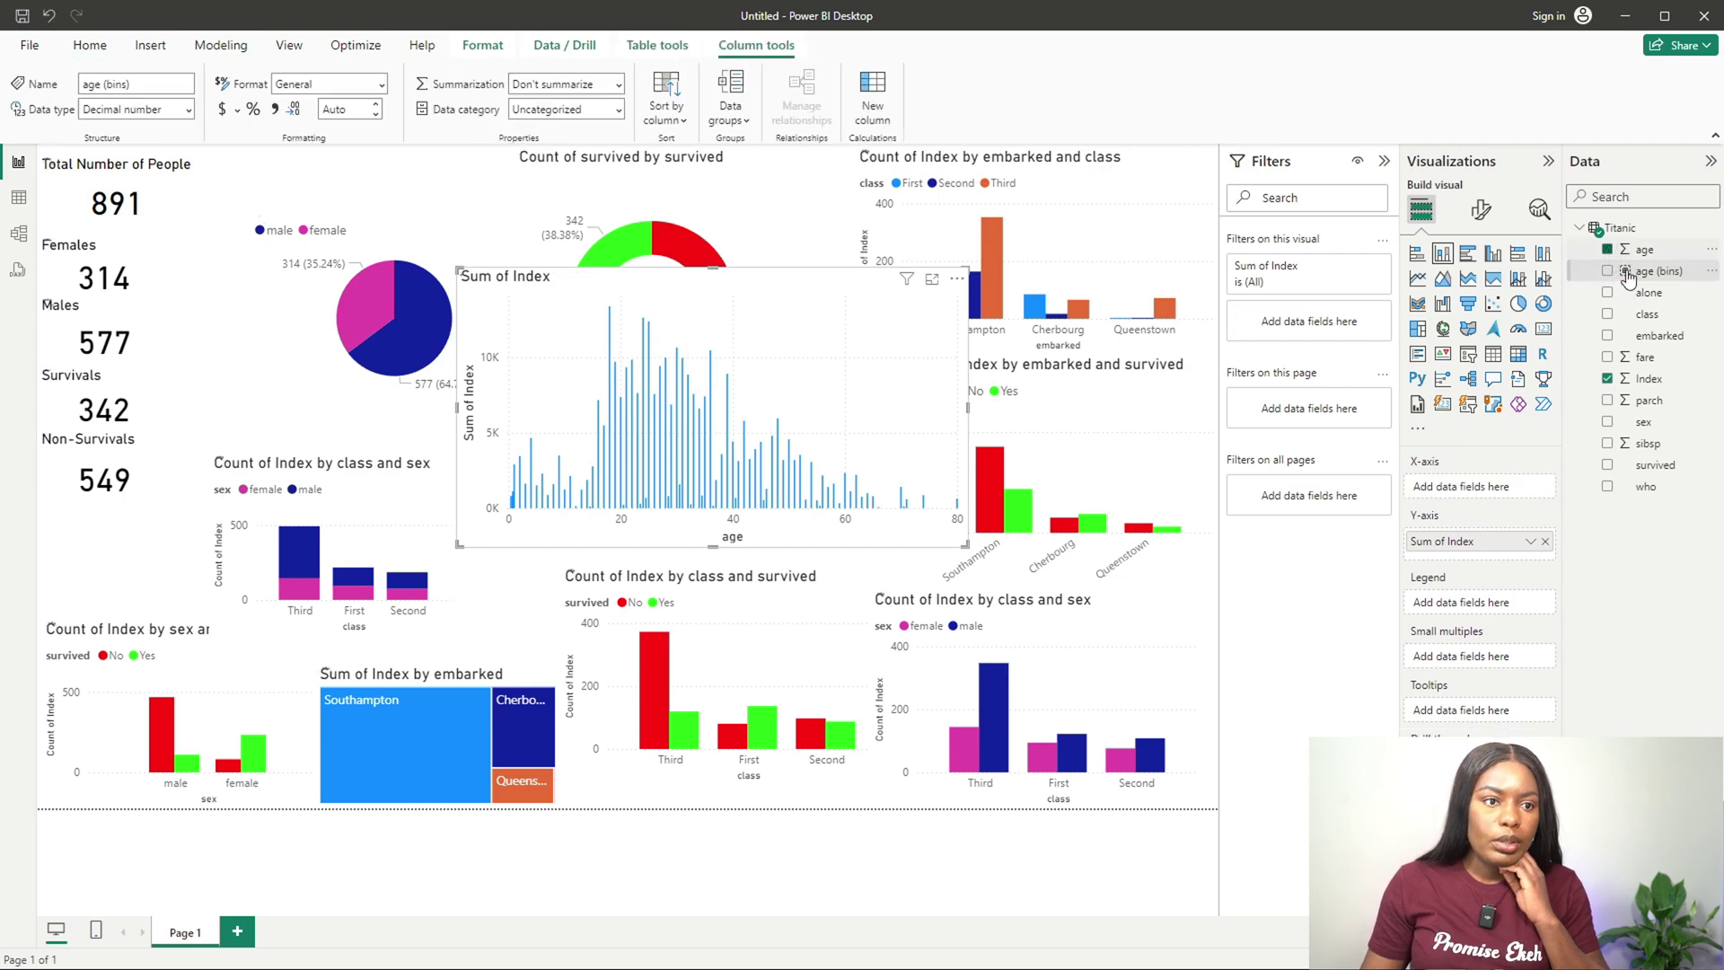
pyautogui.moveTo(1486, 496); pyautogui.dragTo(1491, 492)
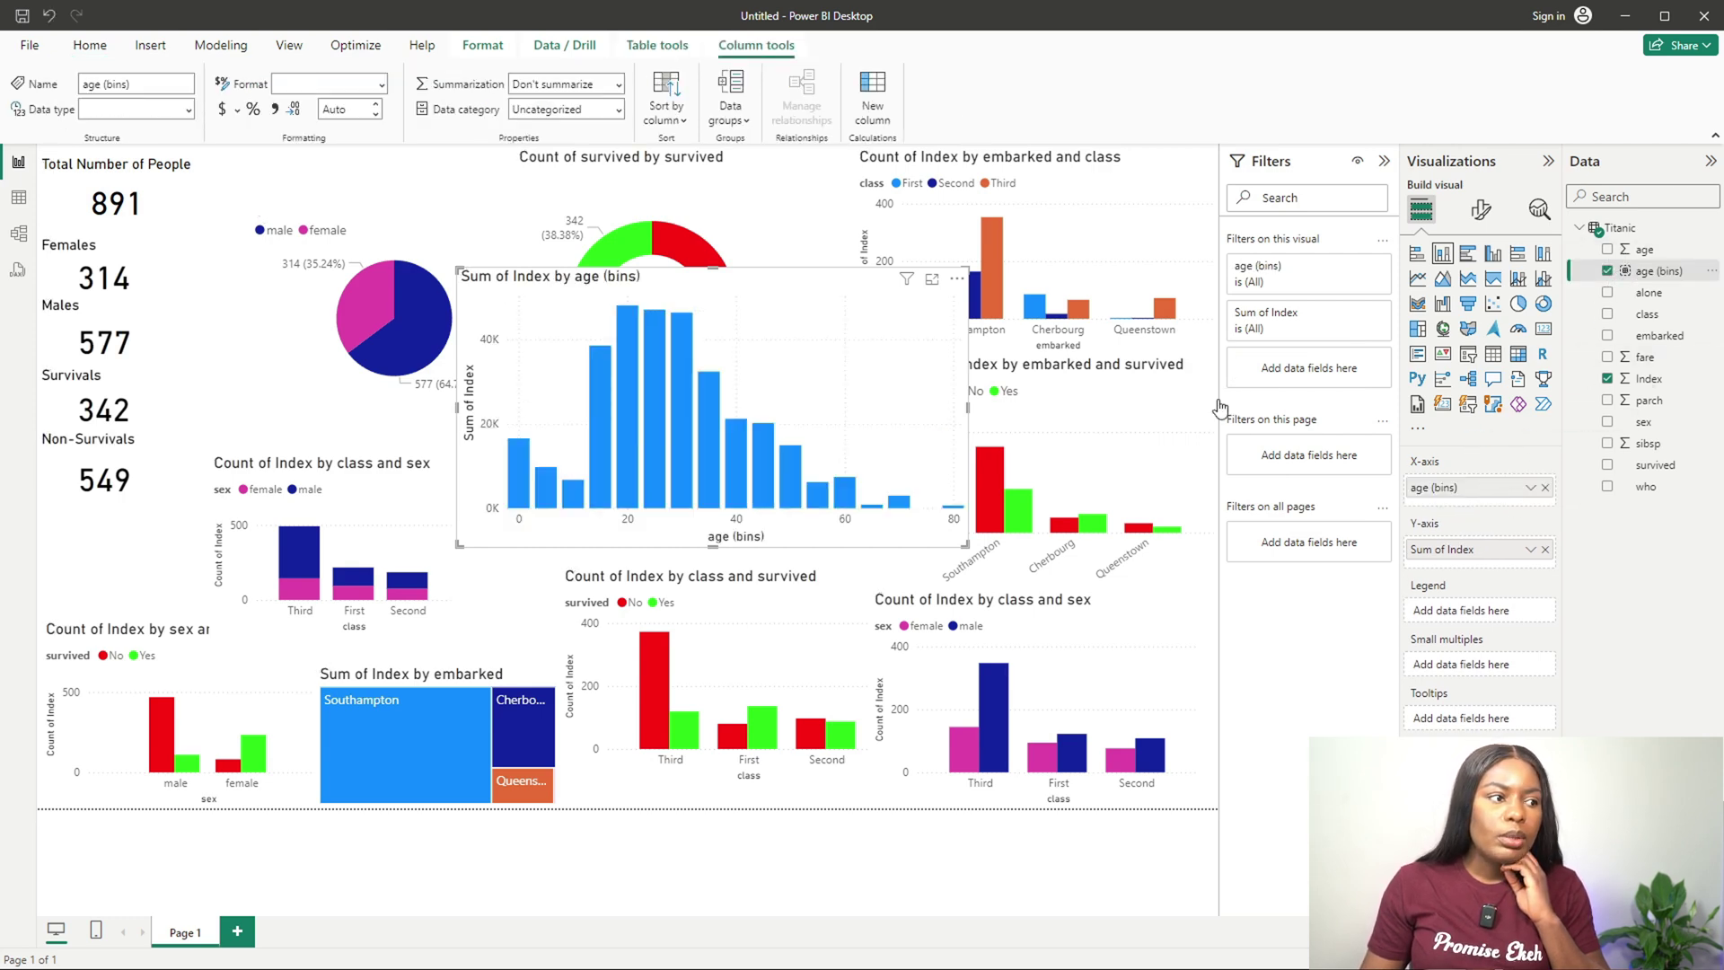
# Step: Edit the age (bins) group and set its bin size to 2
pyautogui.click(1710, 270)
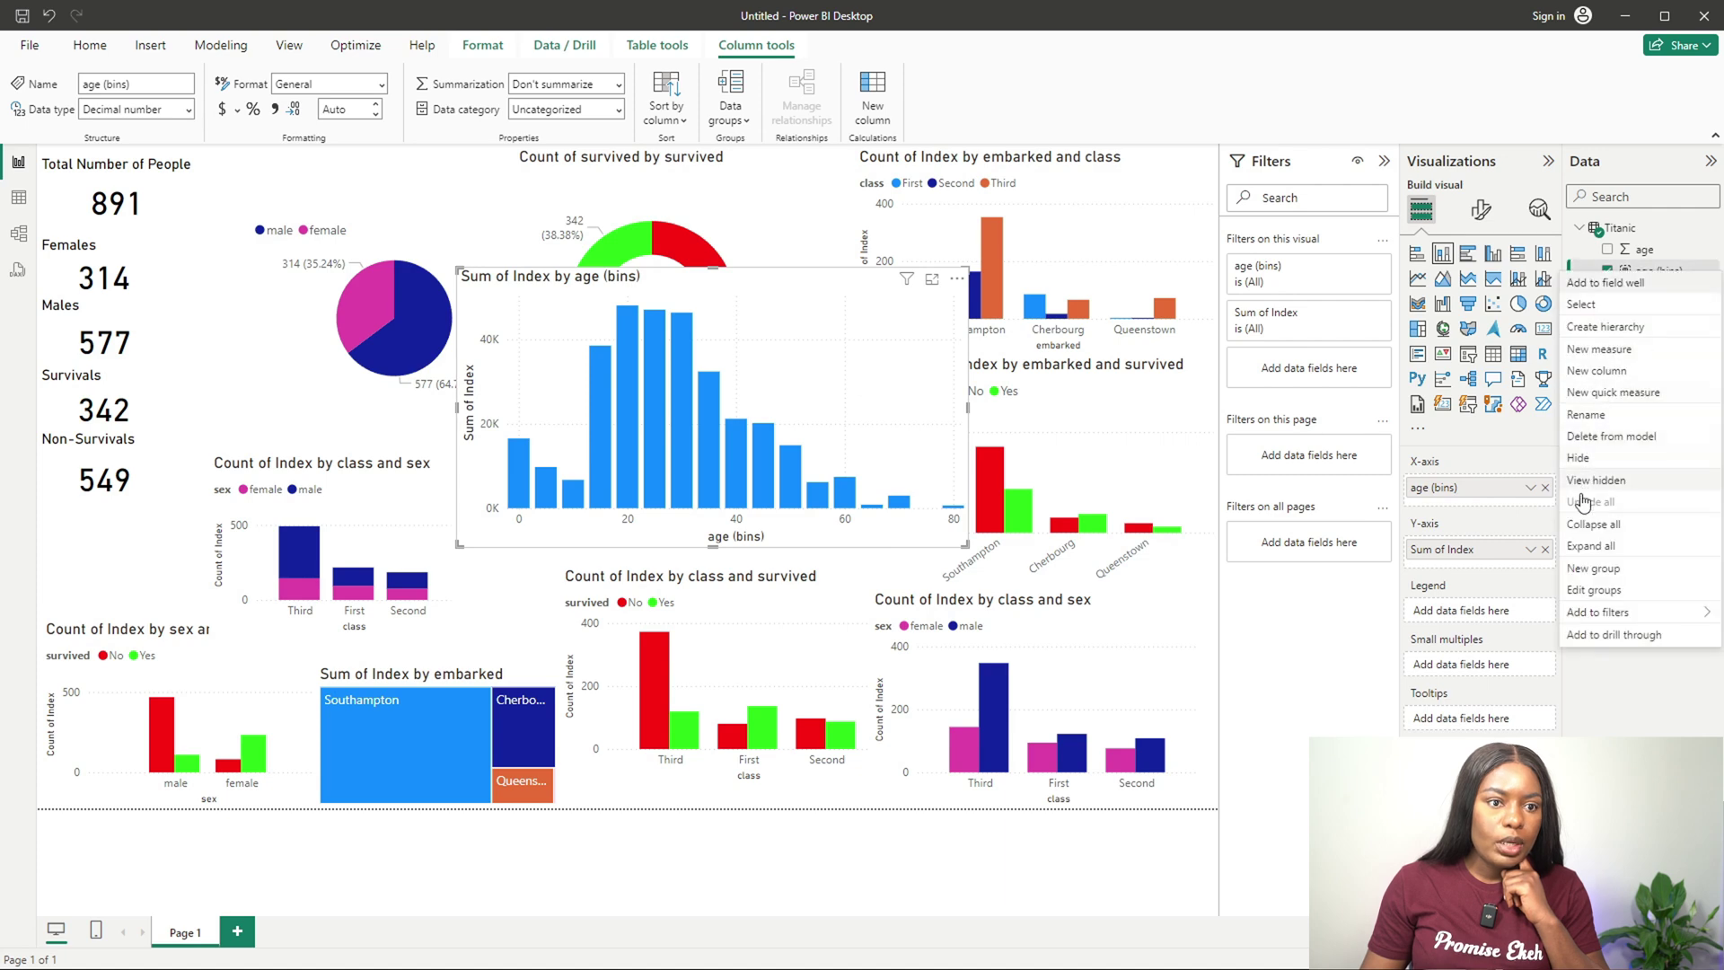
pyautogui.click(1582, 589)
pyautogui.click(597, 542)
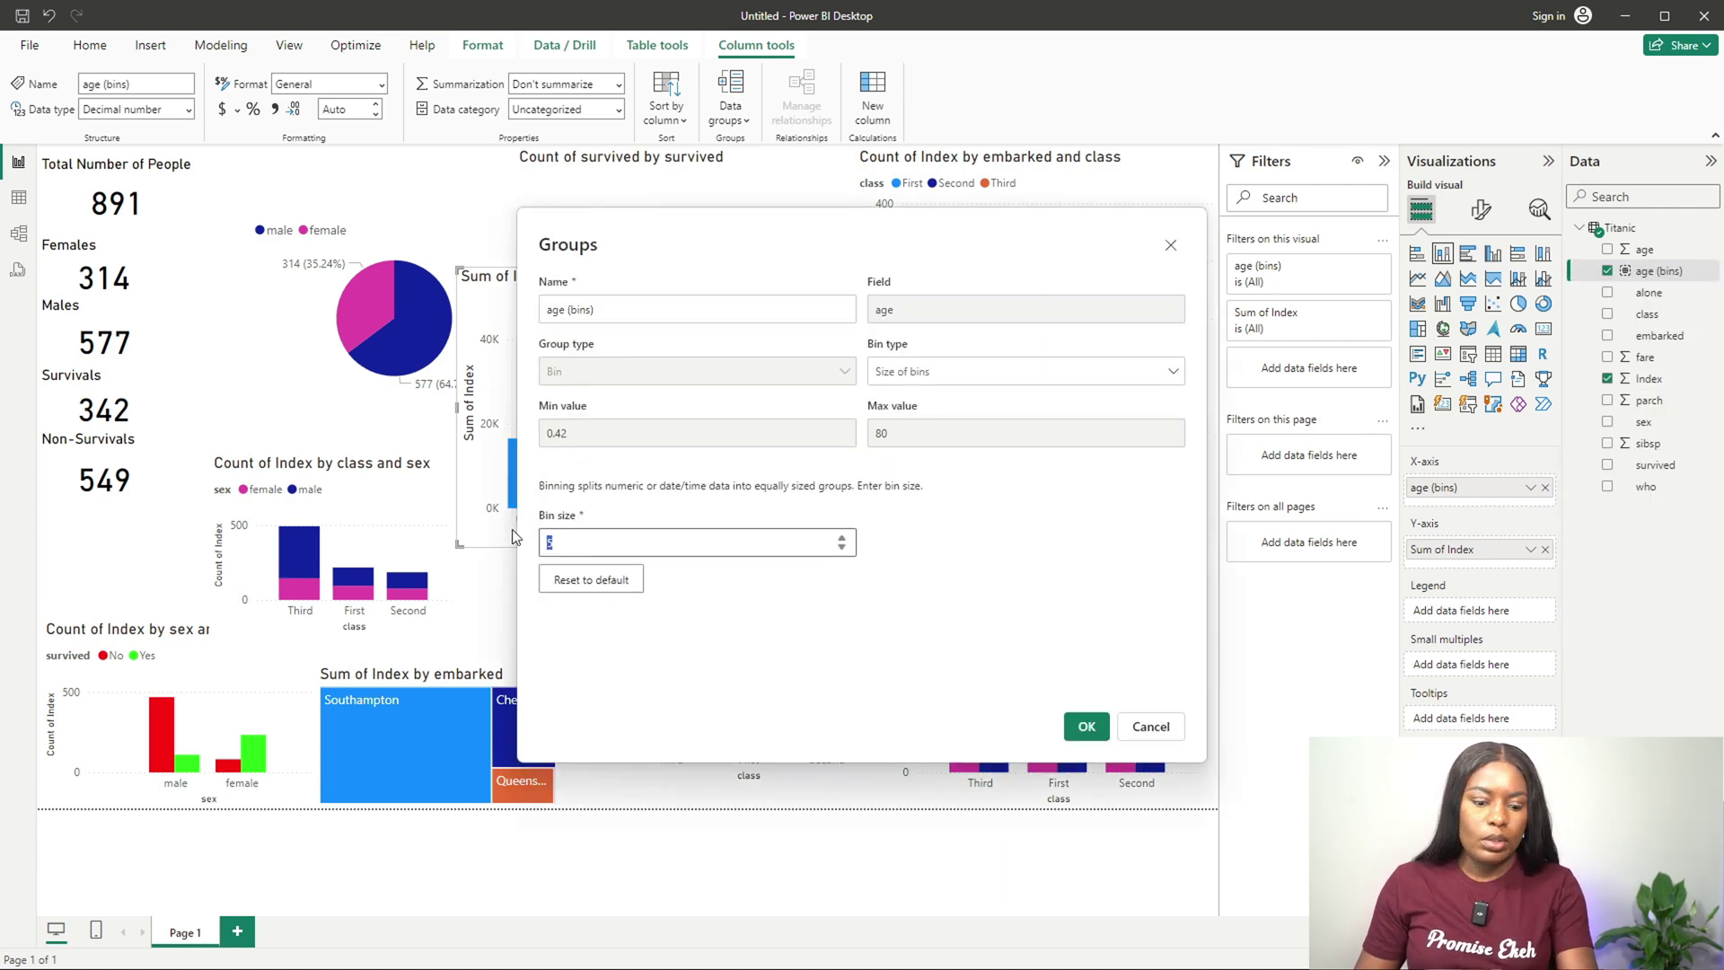
pyautogui.press('BackSpace')
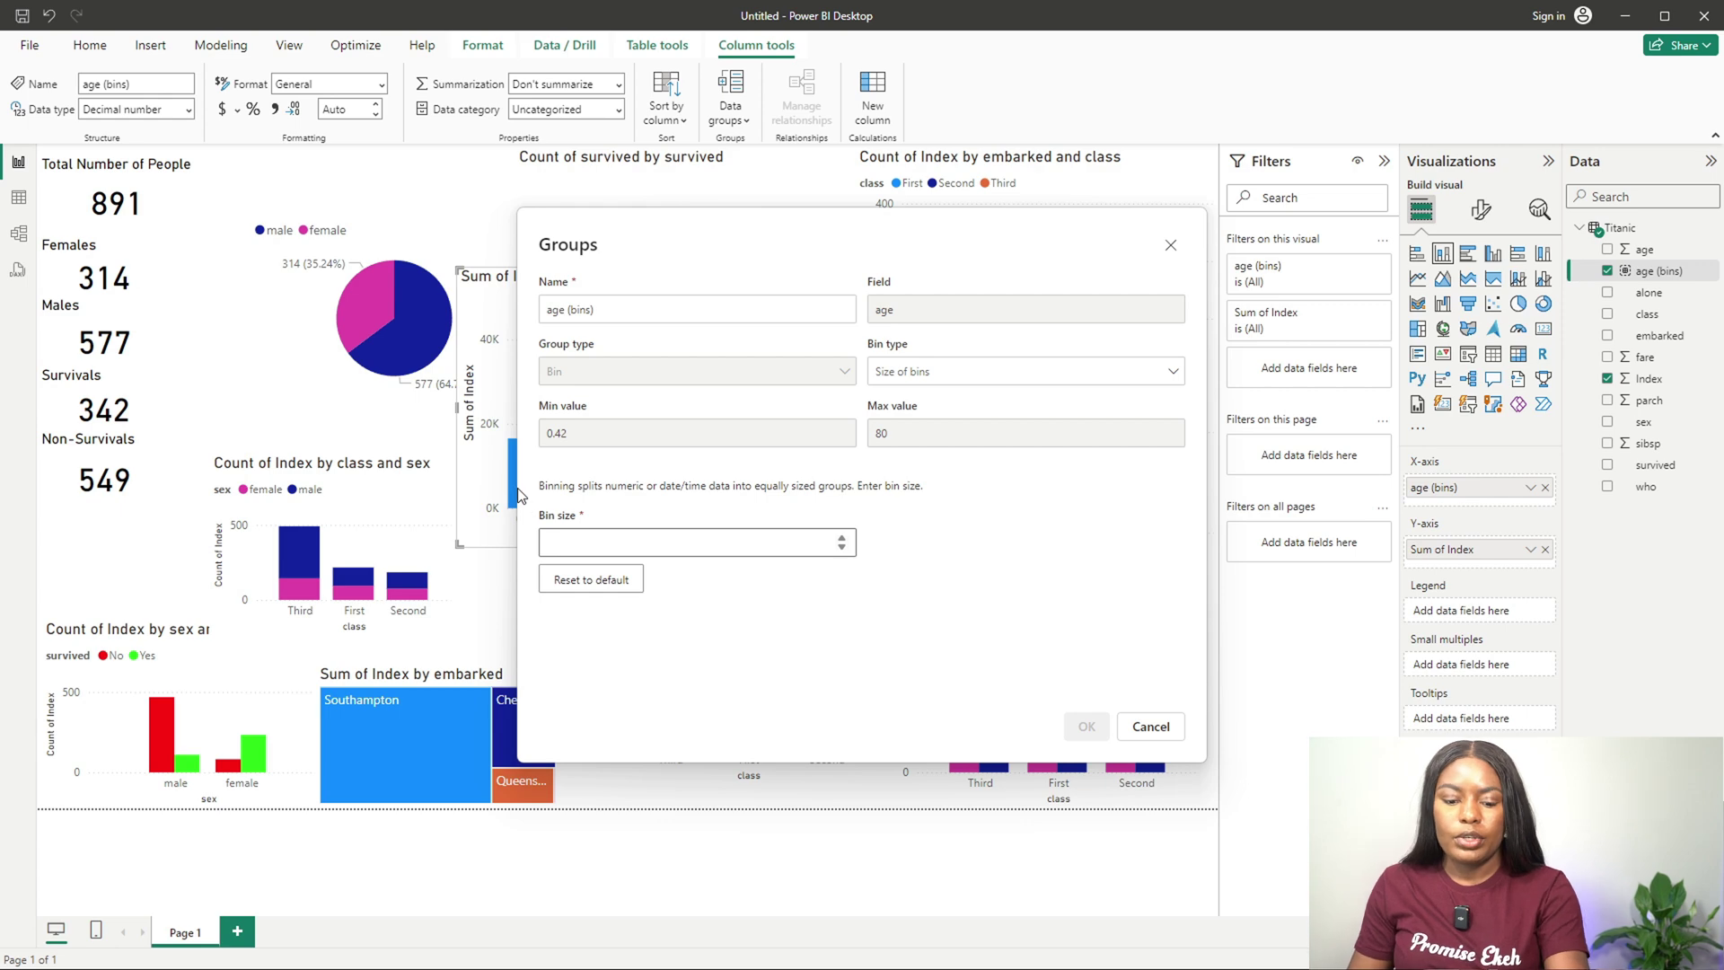
pyautogui.write('2')
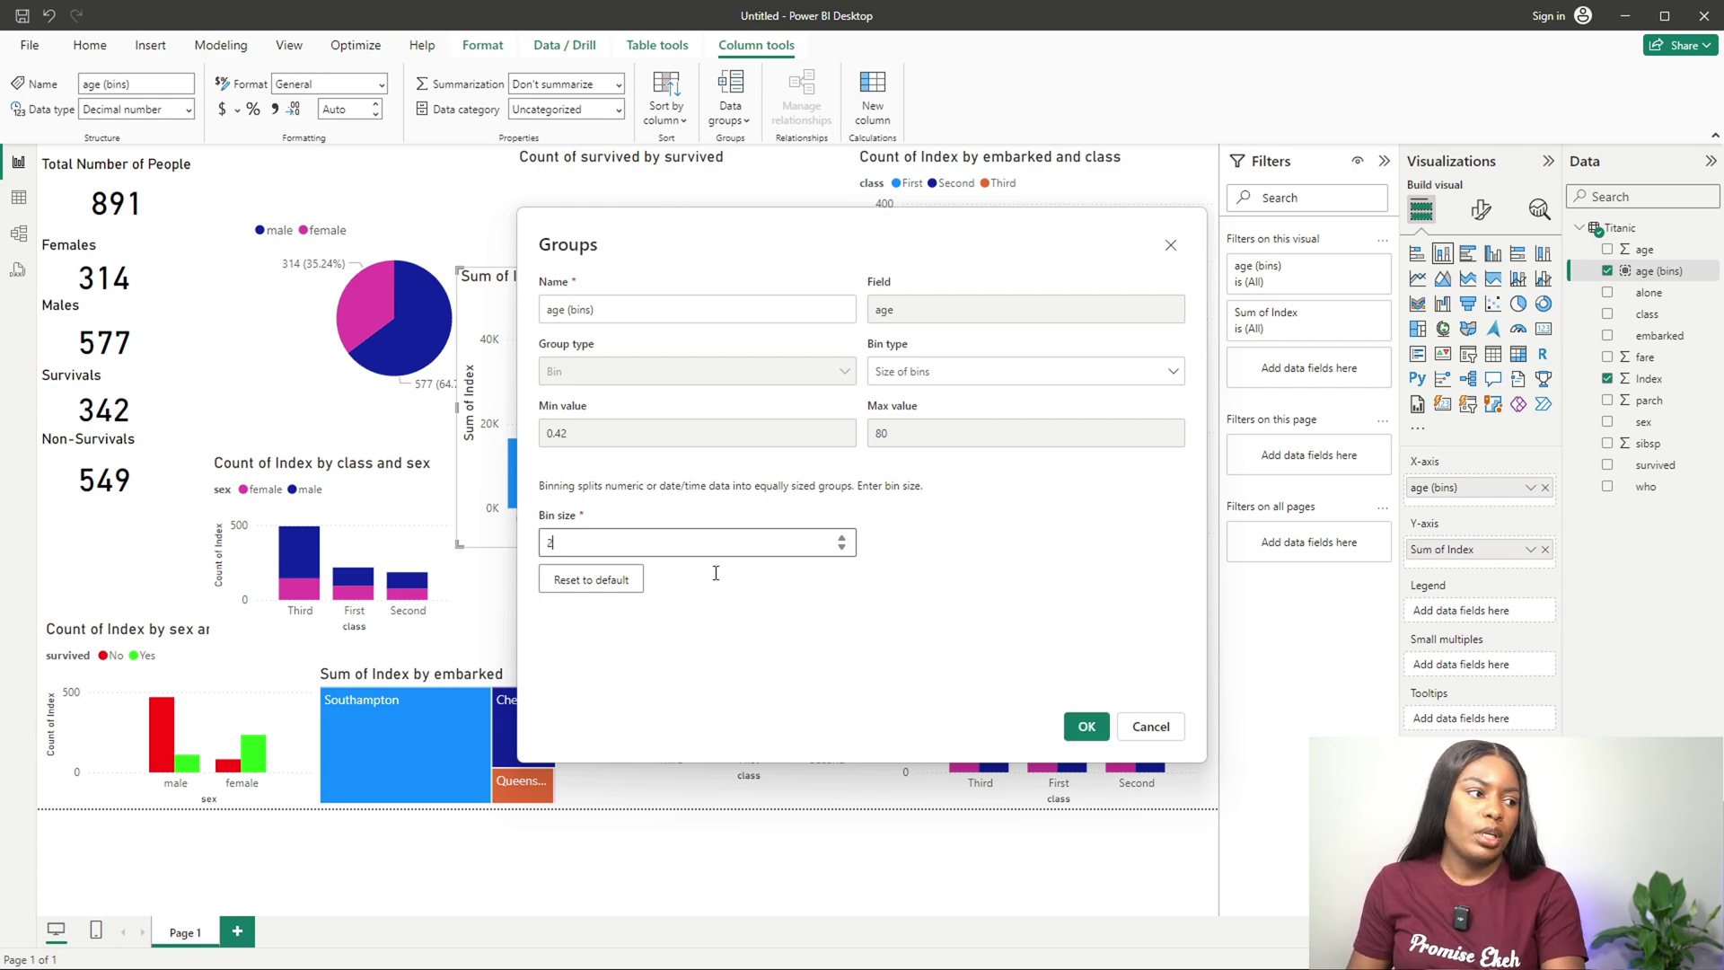
pyautogui.click(1070, 727)
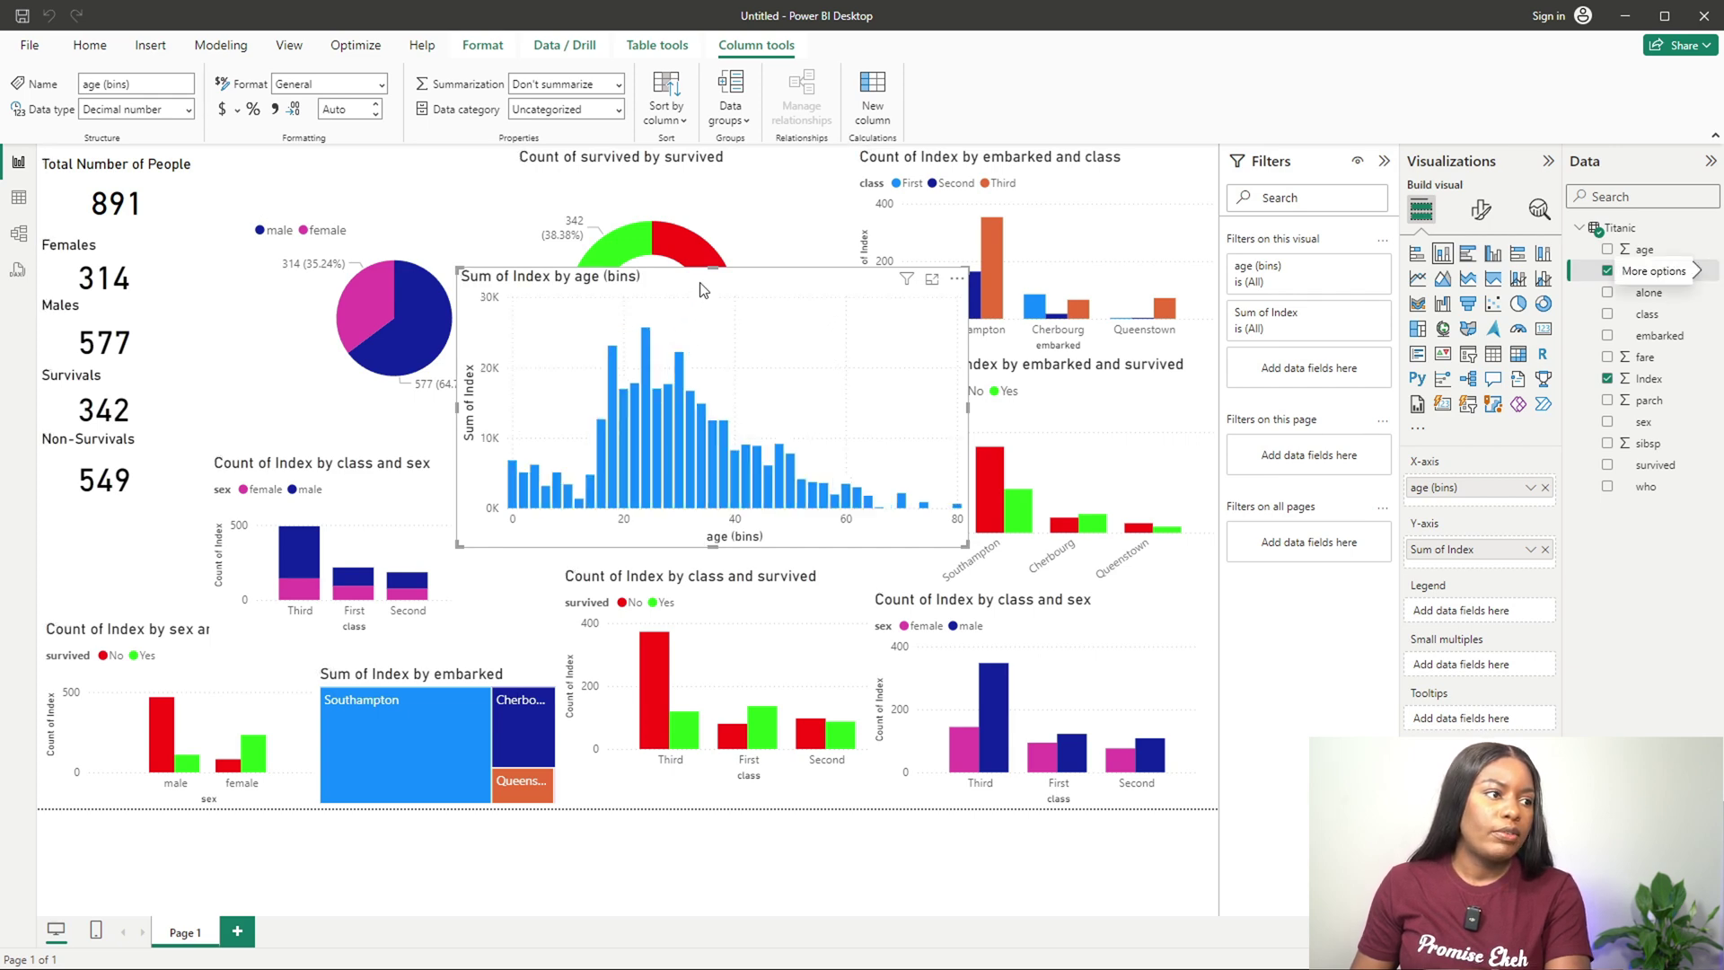
# Step: Add survived as the legend of the age (bins) chart and copy the survival donut's formatting onto it
pyautogui.moveTo(696, 301); pyautogui.dragTo(911, 347)
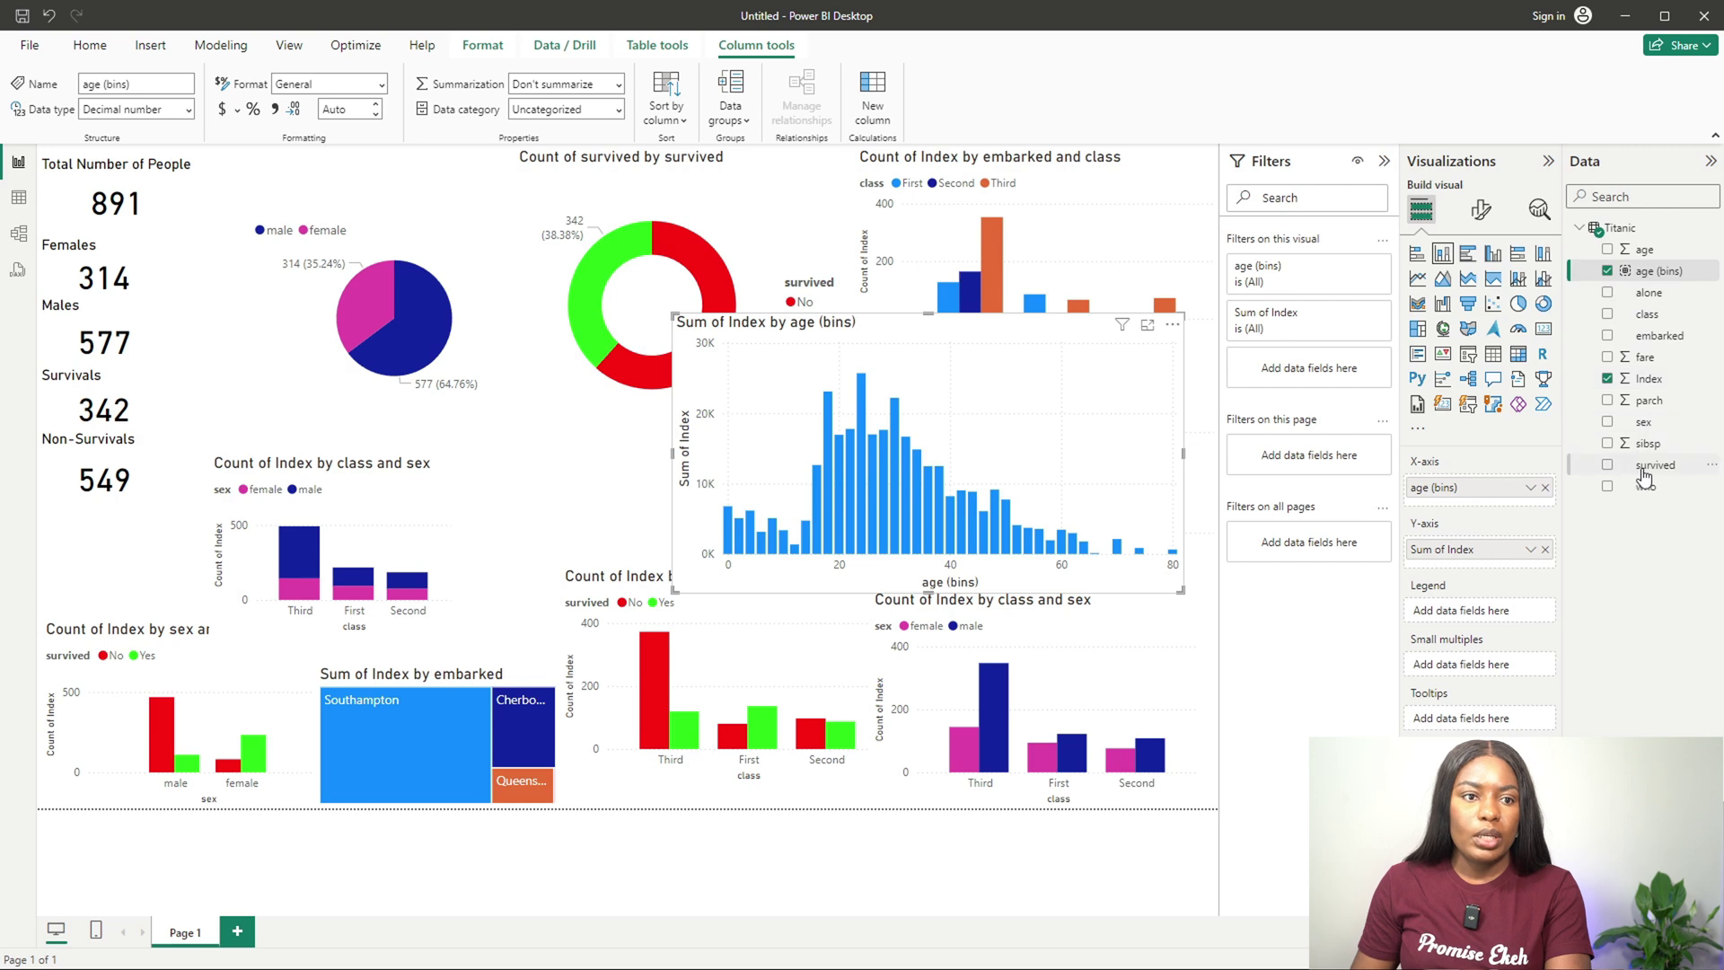
pyautogui.moveTo(1645, 476); pyautogui.dragTo(1486, 603)
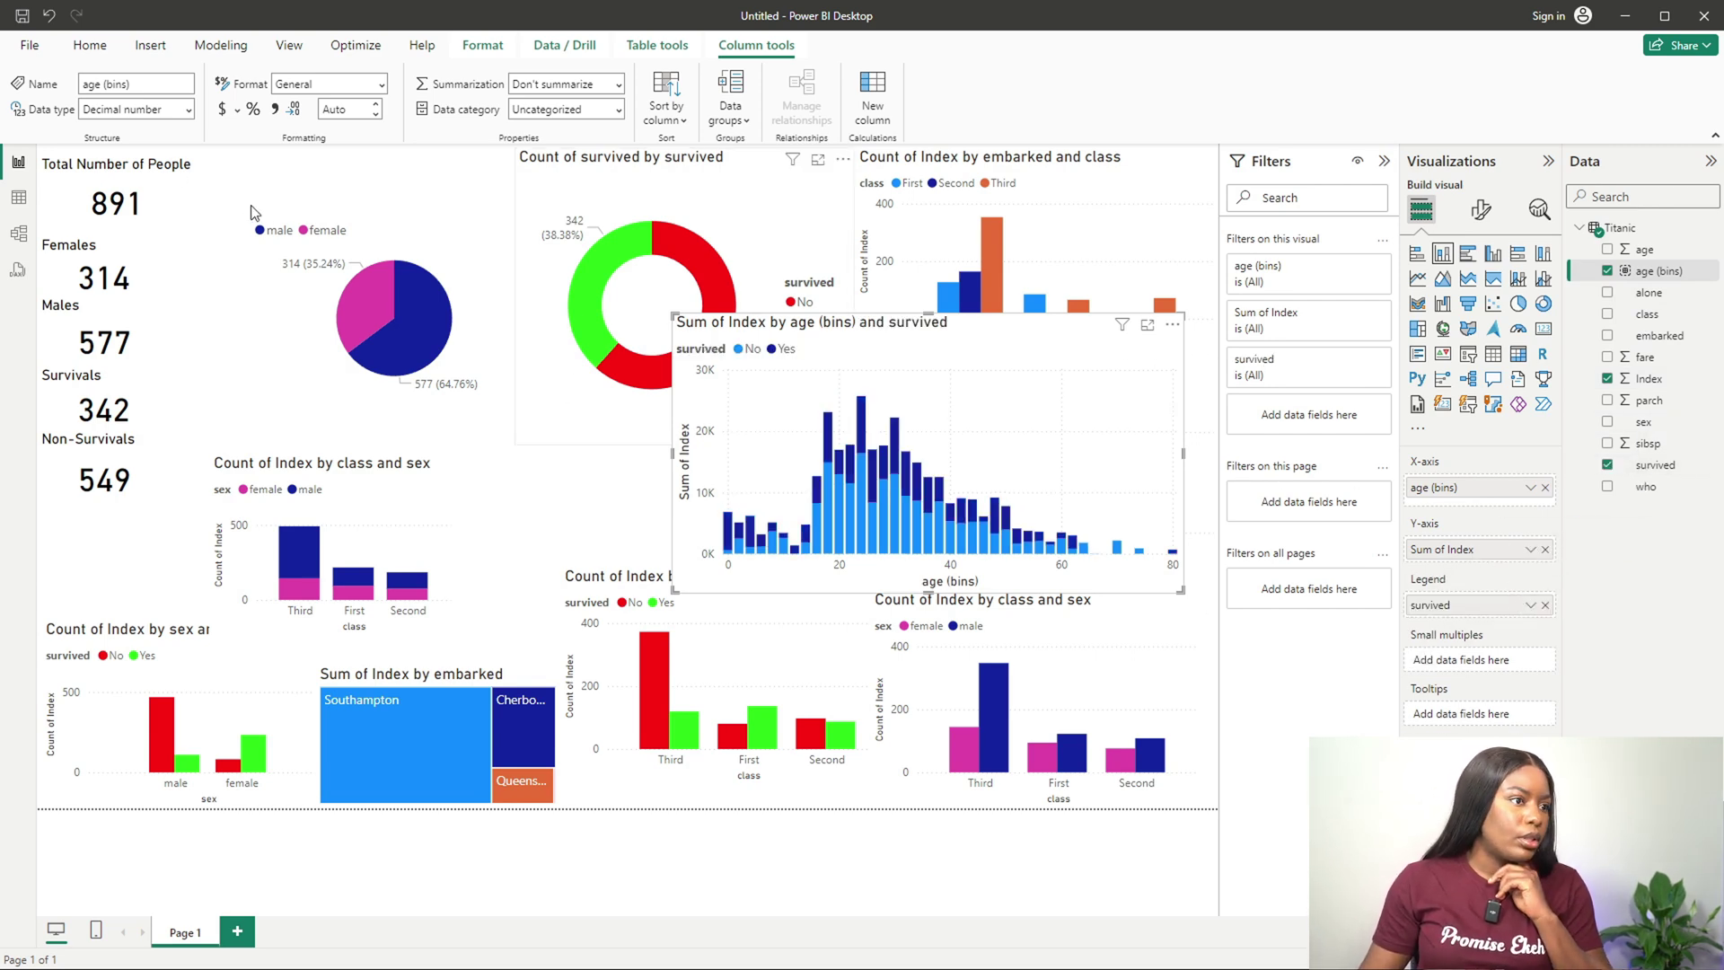
pyautogui.click(388, 224)
pyautogui.click(93, 117)
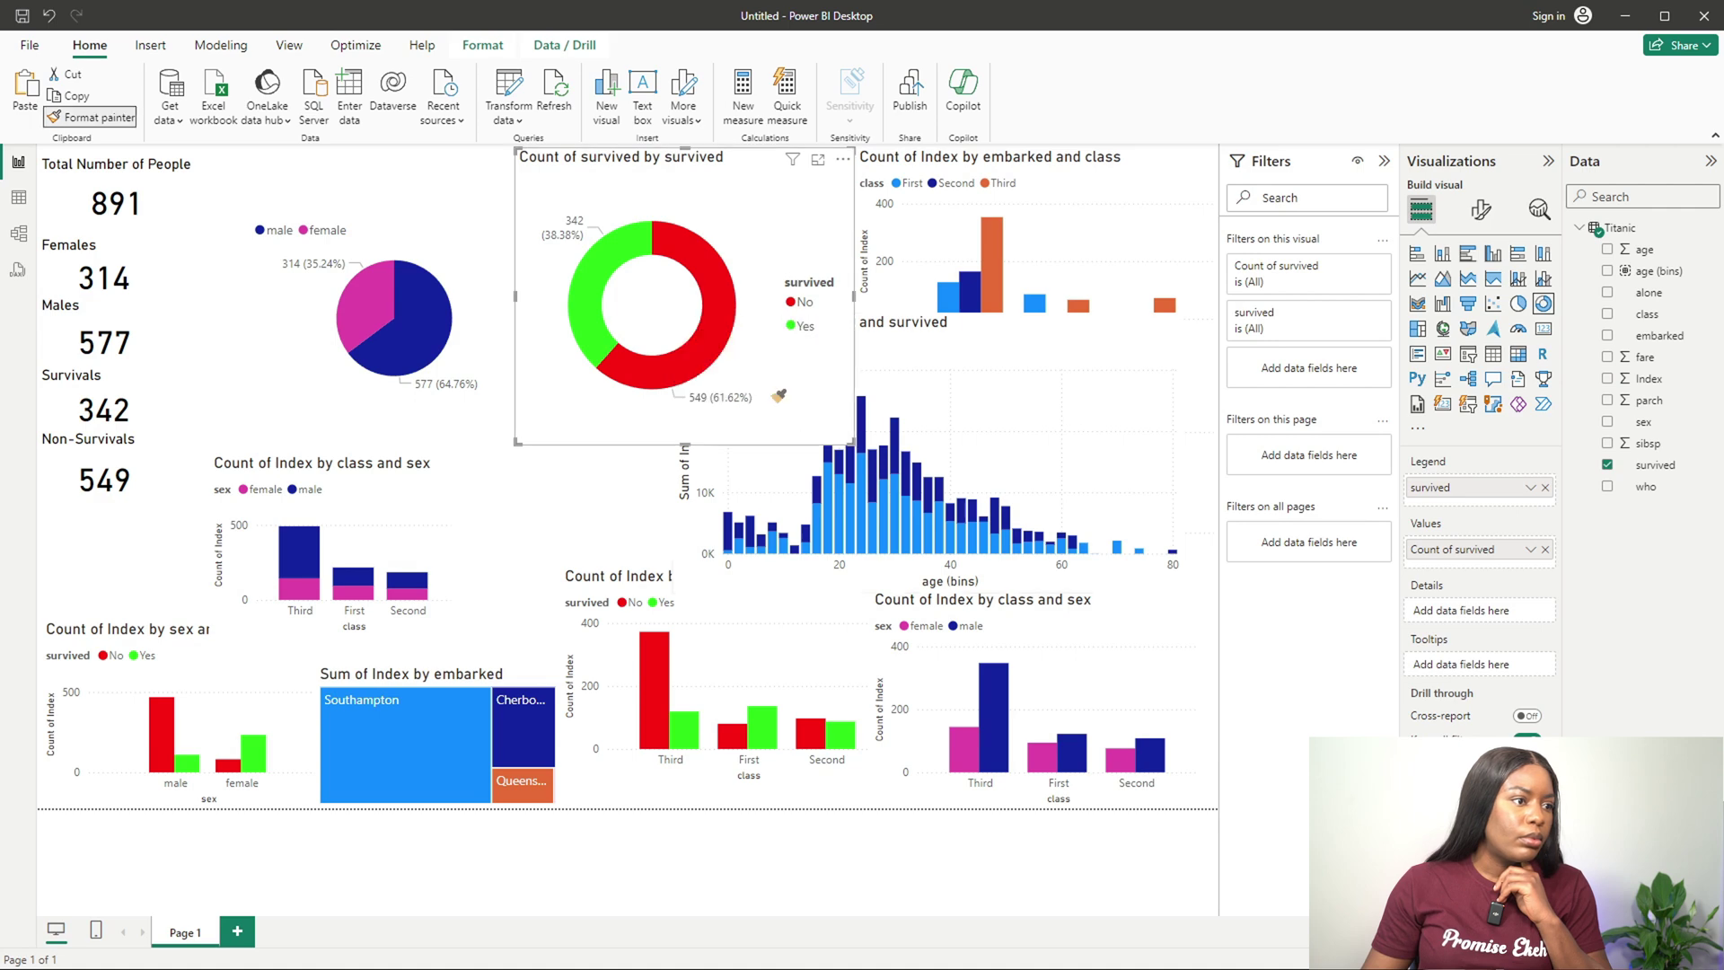
pyautogui.click(973, 383)
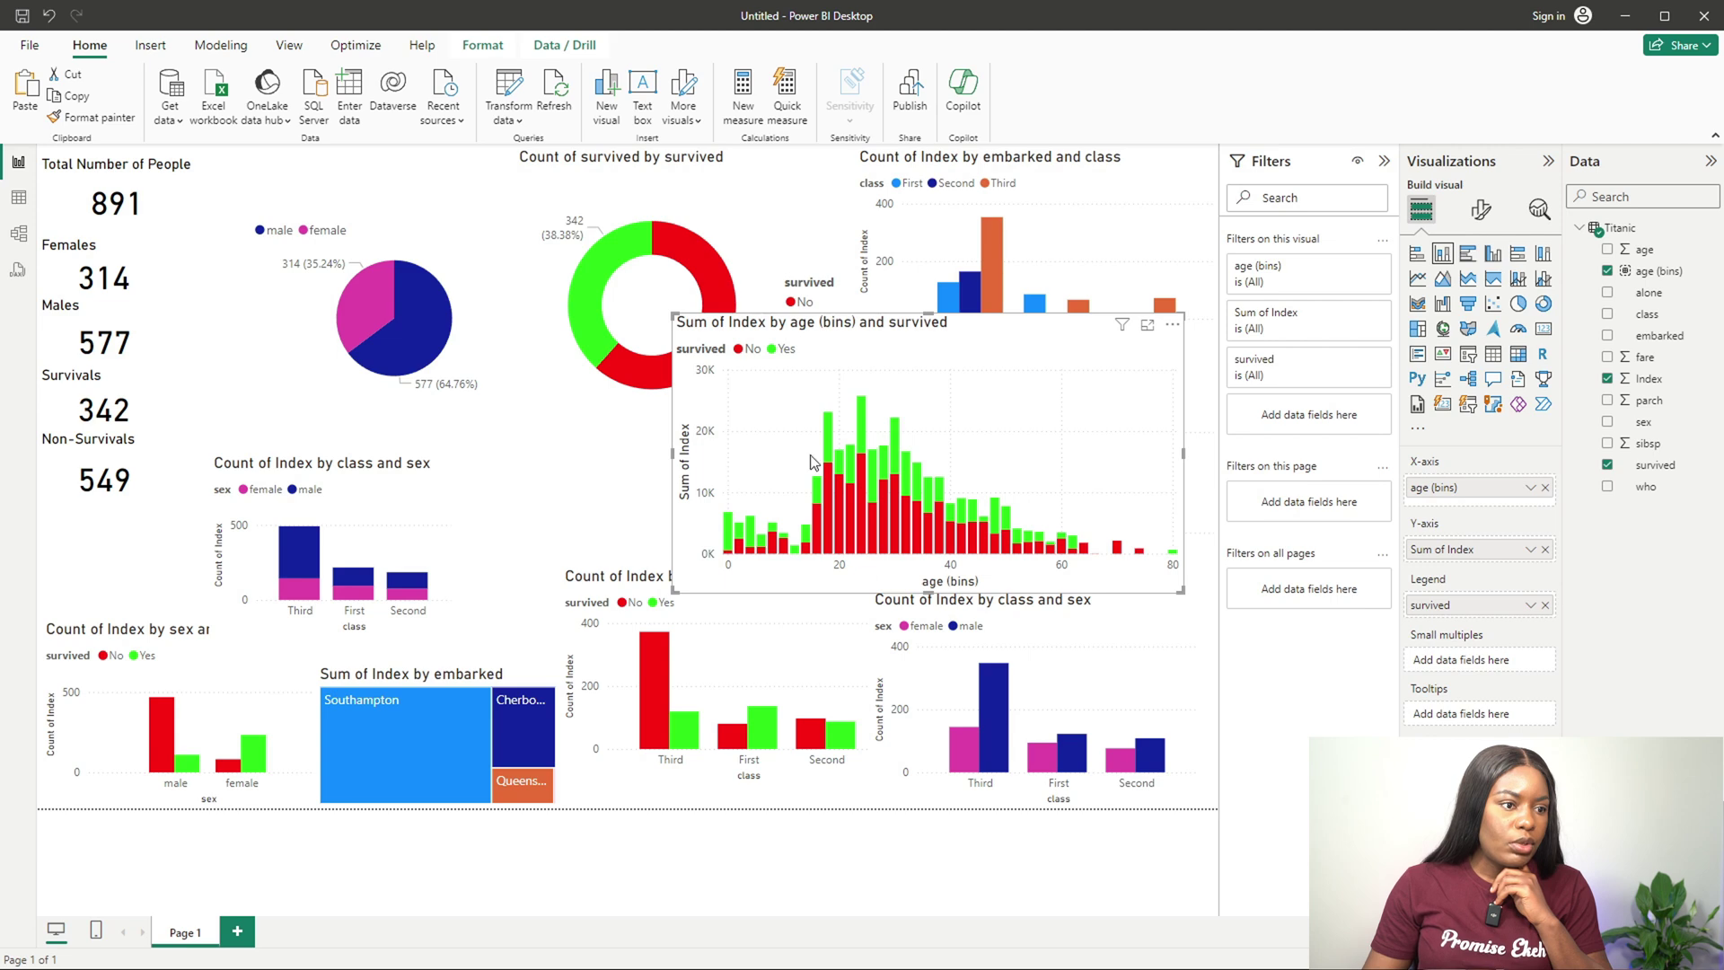
# Step: Shrink the age (bins) and survived chart and move it to the page's right edge, below the embarked-and-class chart
pyautogui.moveTo(902, 350); pyautogui.dragTo(937, 392)
pyautogui.moveTo(705, 356); pyautogui.dragTo(849, 404)
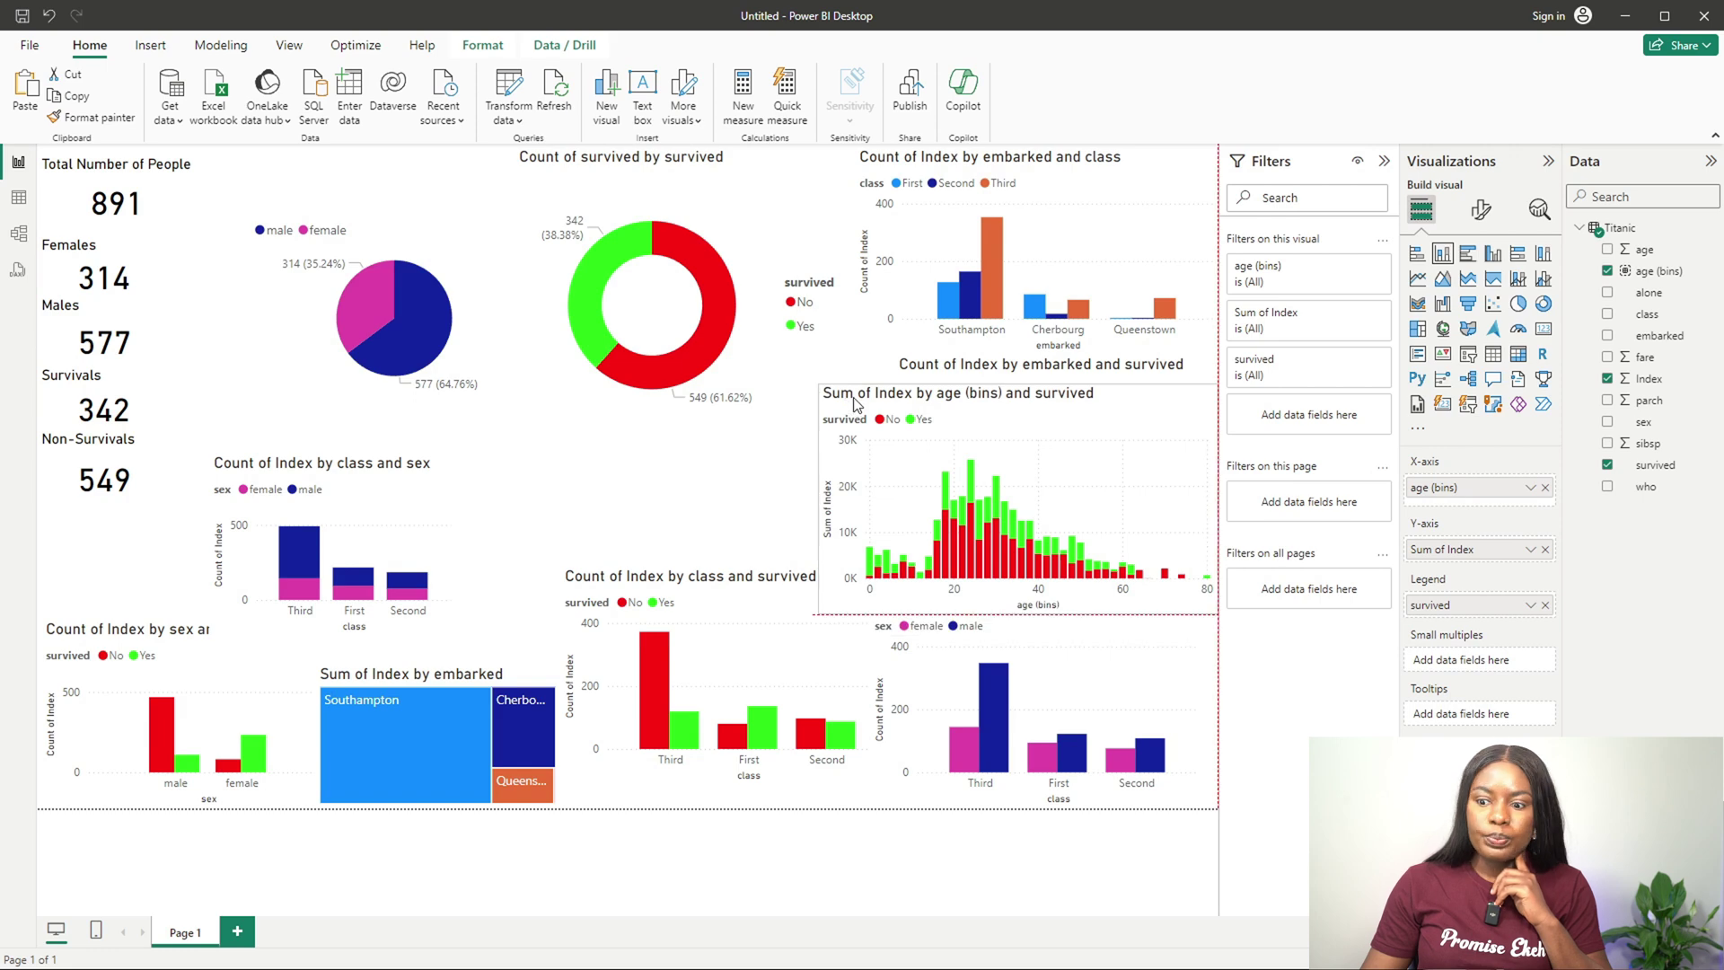
pyautogui.click(711, 483)
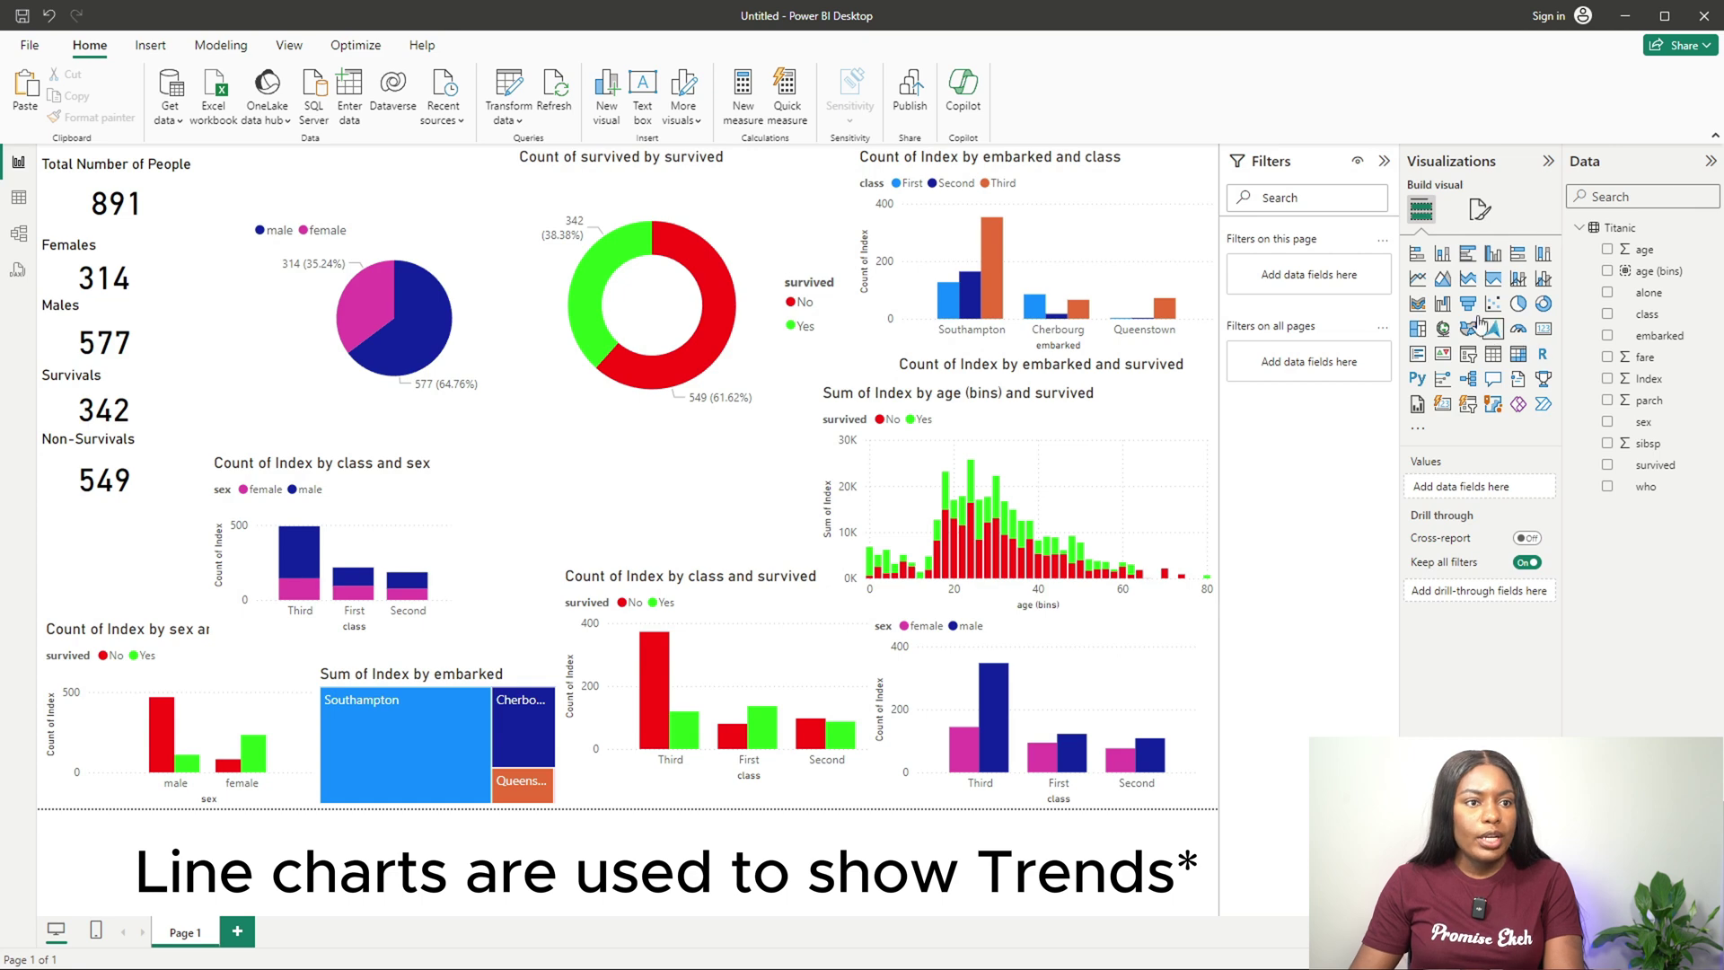
# Step: Add a line chart over the page's middle, widen it, and put age on the X-axis and Sum of fare on the Y-axis
pyautogui.click(1416, 279)
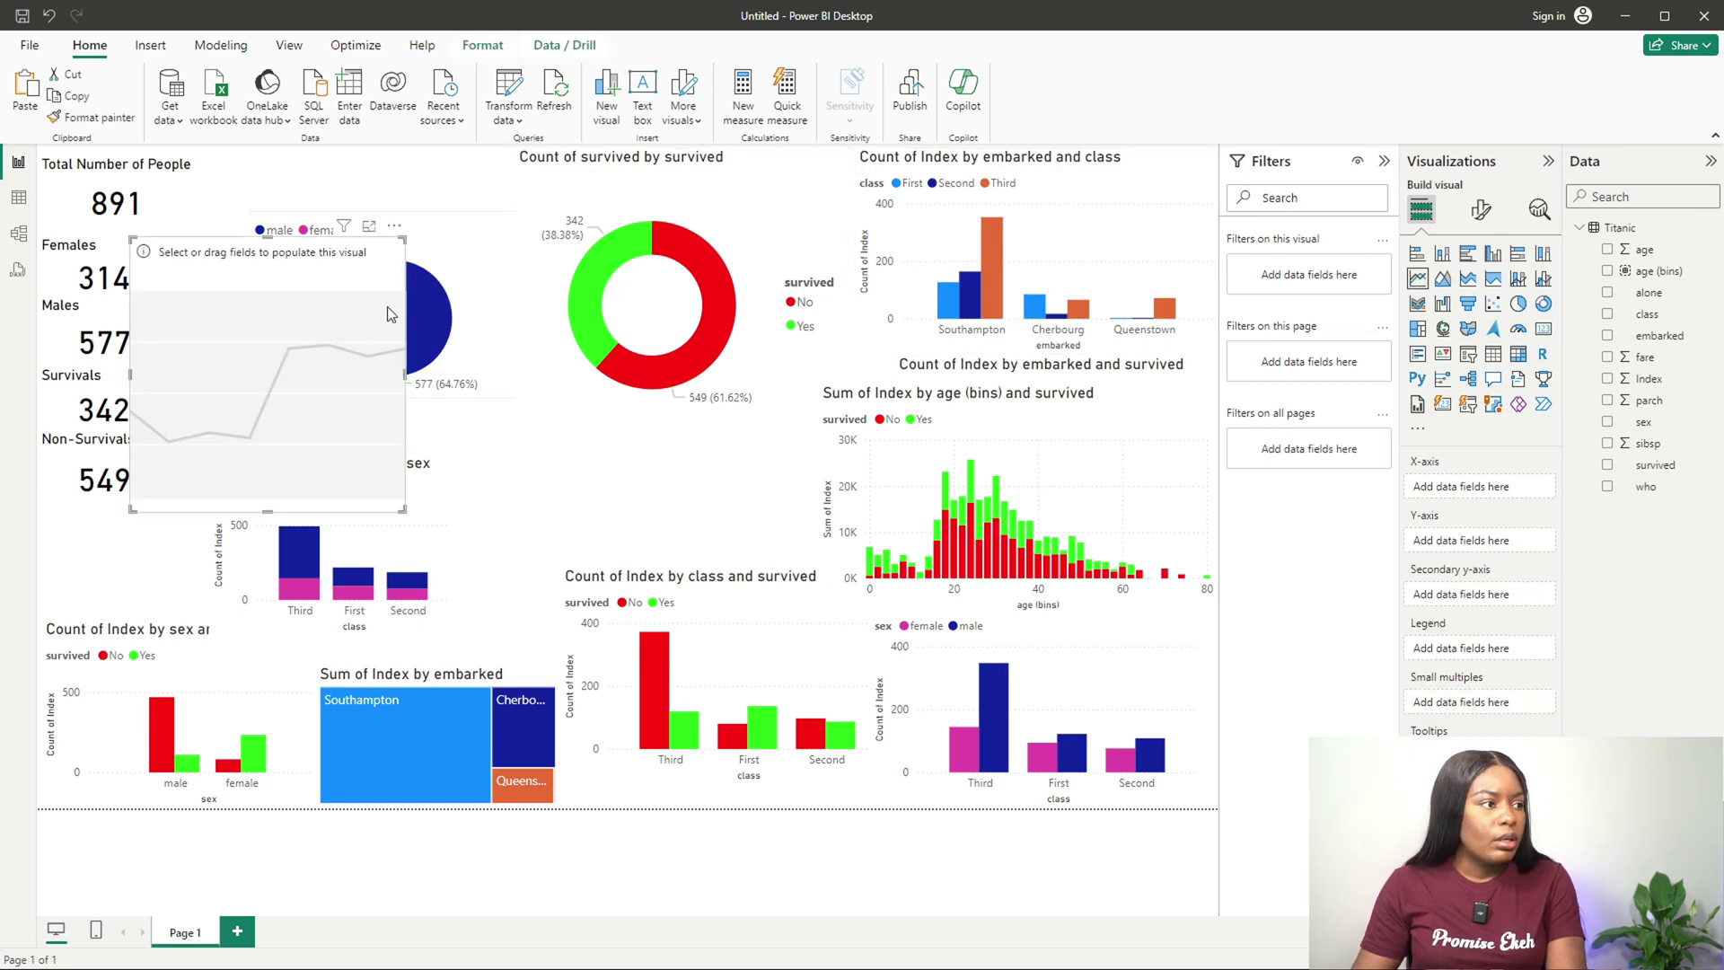
pyautogui.moveTo(316, 272); pyautogui.dragTo(557, 334)
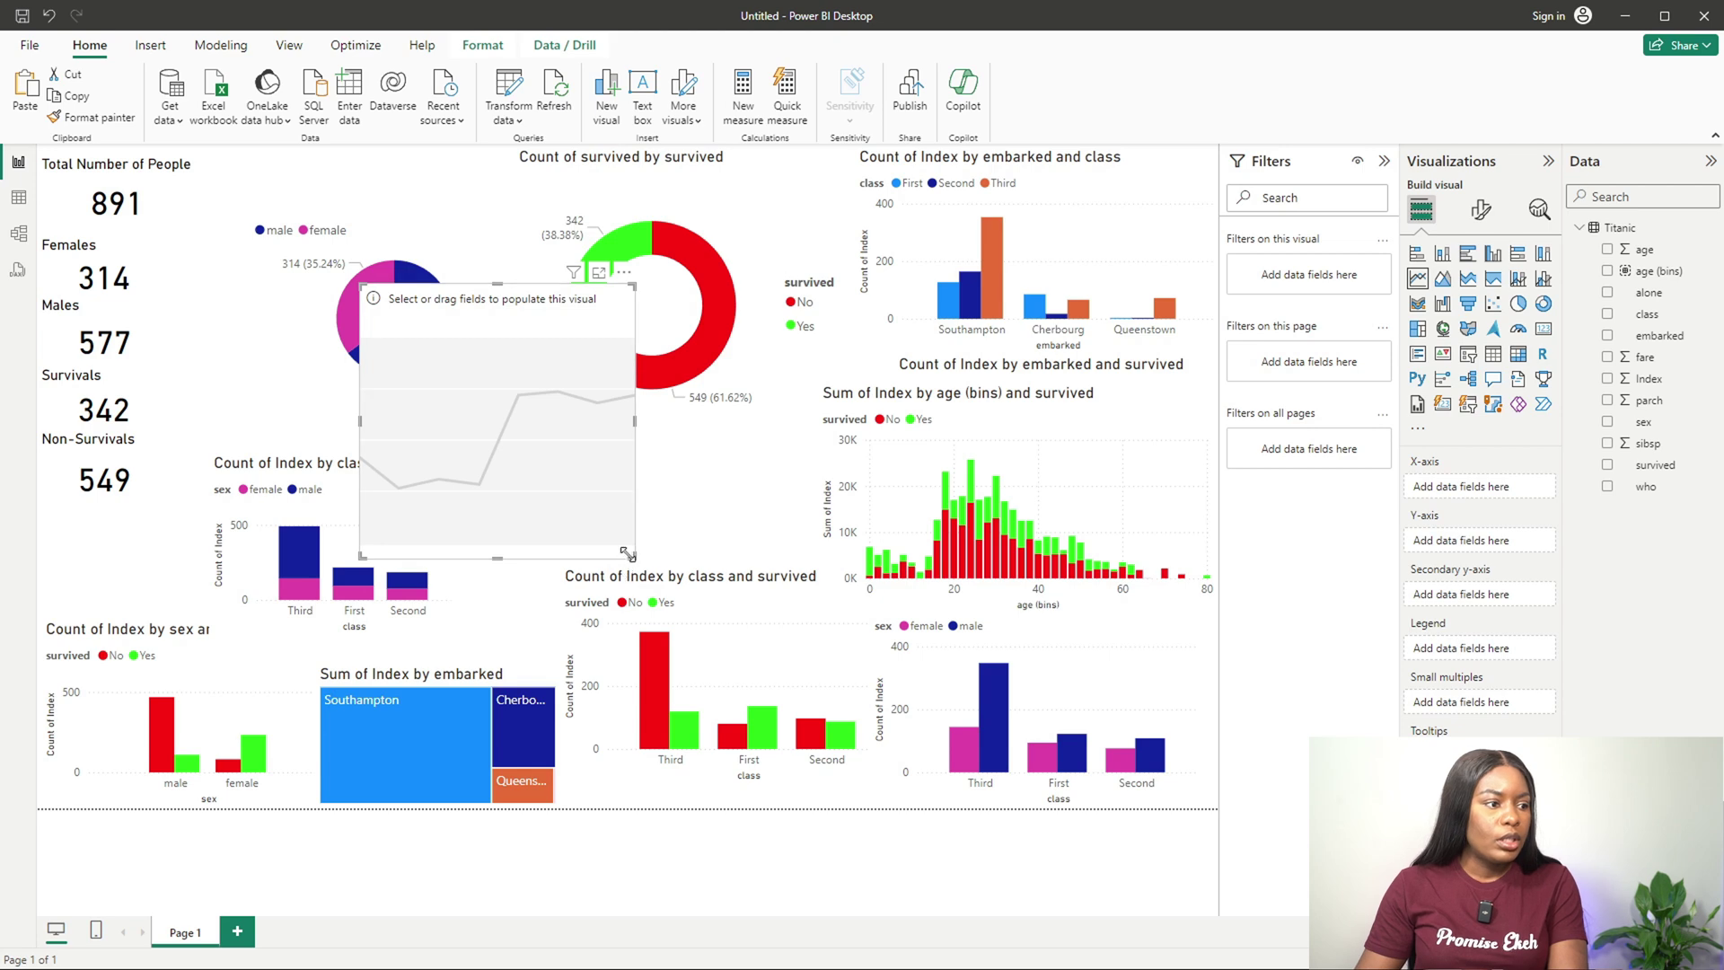
pyautogui.moveTo(623, 556); pyautogui.dragTo(805, 532)
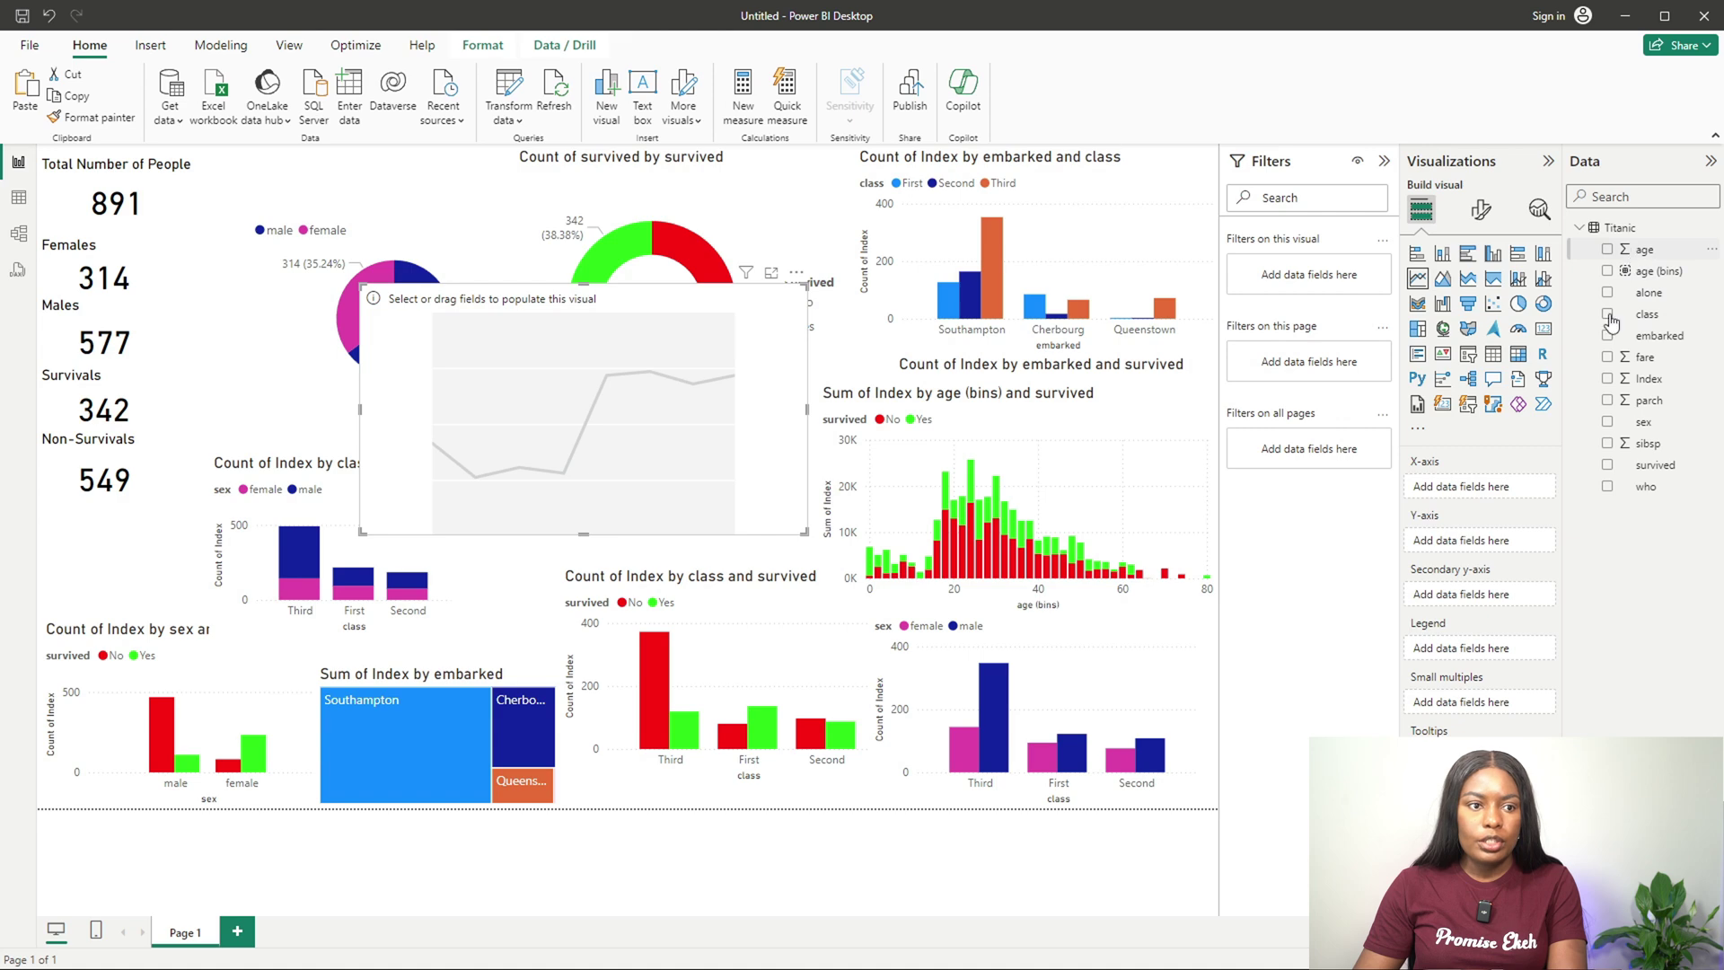
pyautogui.moveTo(1611, 321); pyautogui.dragTo(1487, 492)
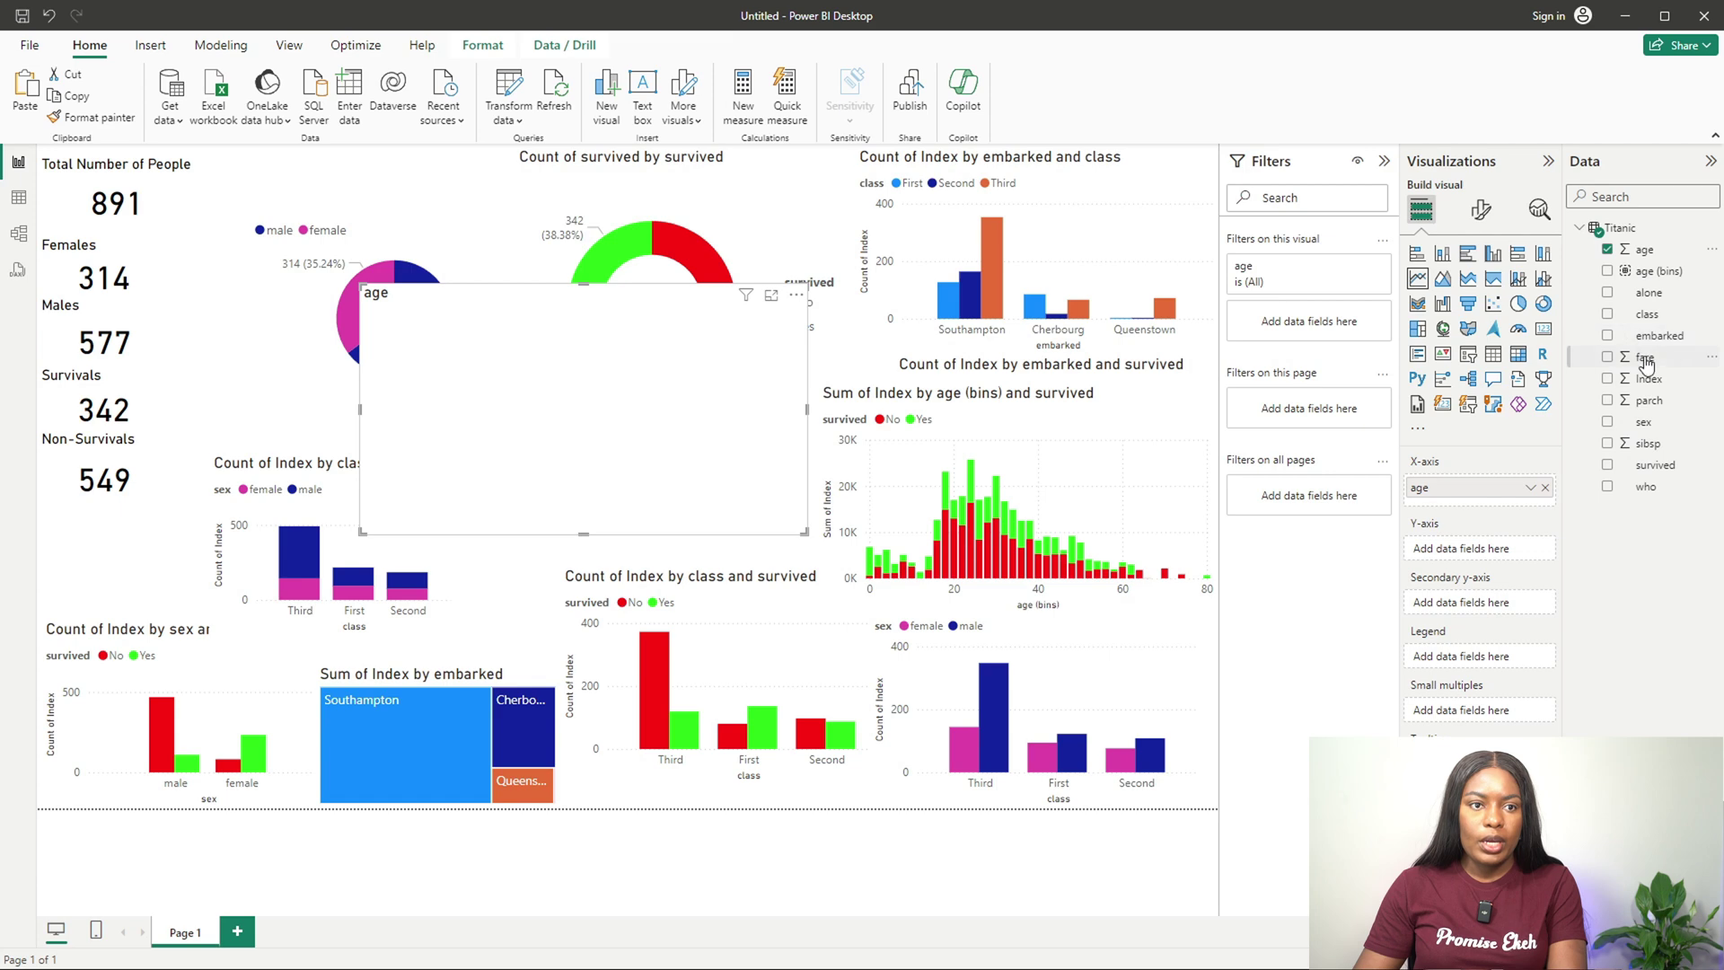
pyautogui.moveTo(1644, 357); pyautogui.dragTo(1497, 550)
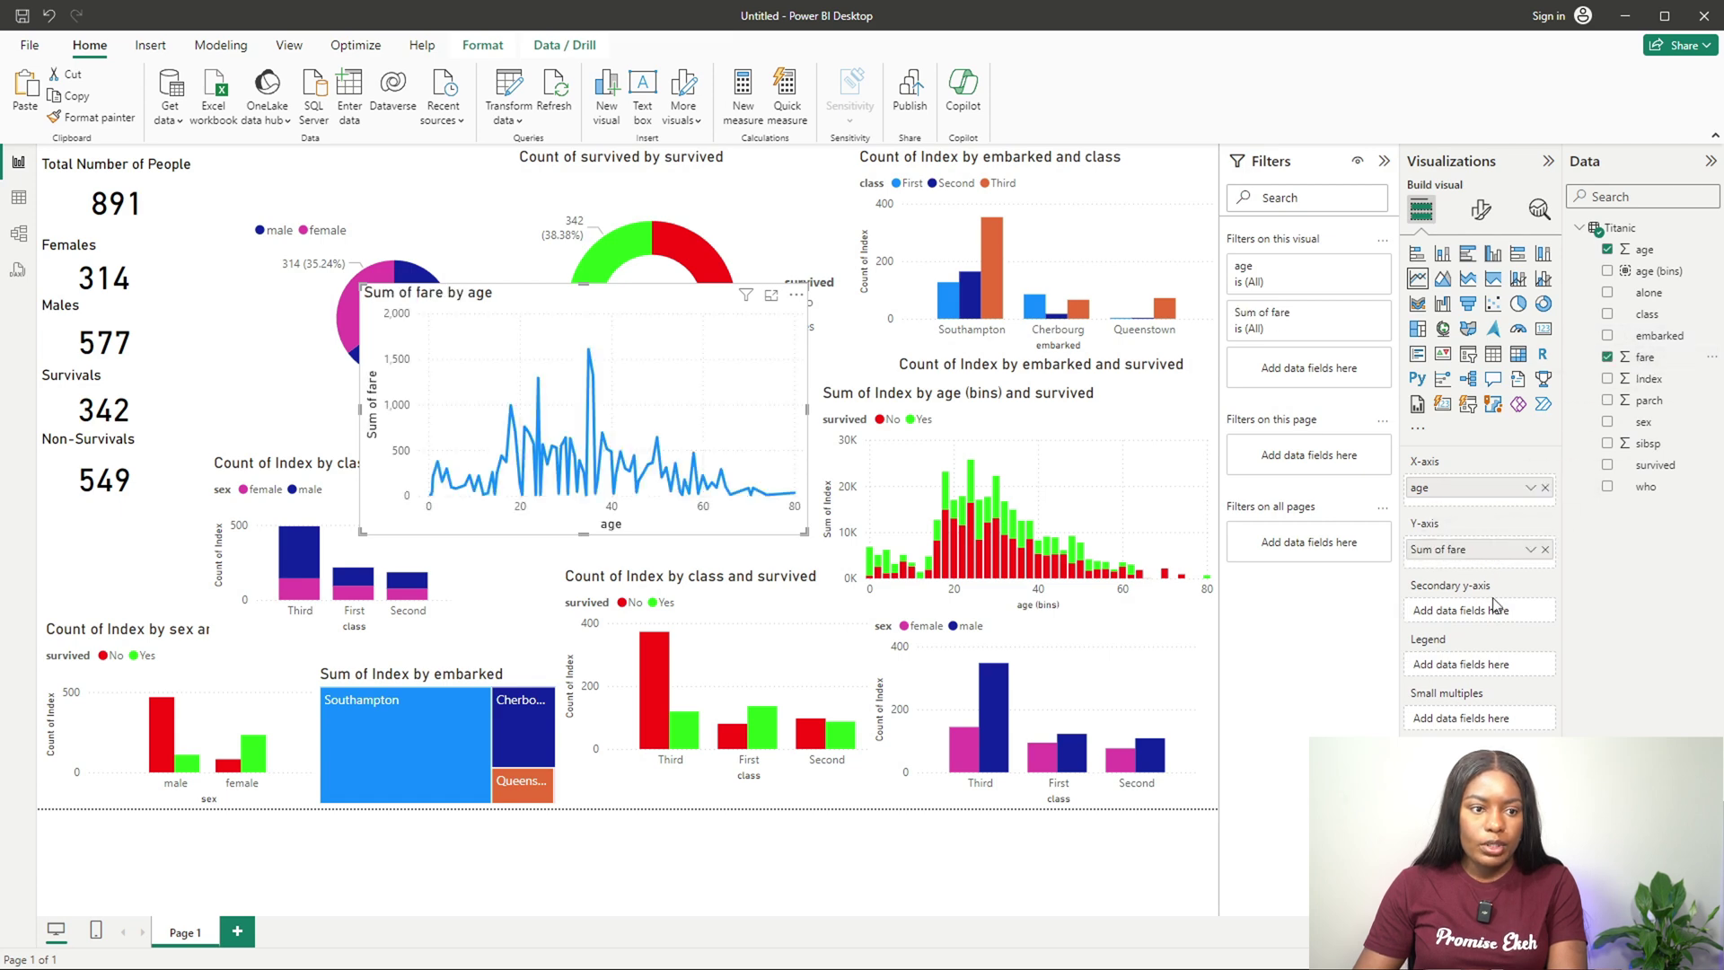
# Step: Change the line chart's fare aggregation to Average and enlarge the chart slightly
pyautogui.click(1529, 549)
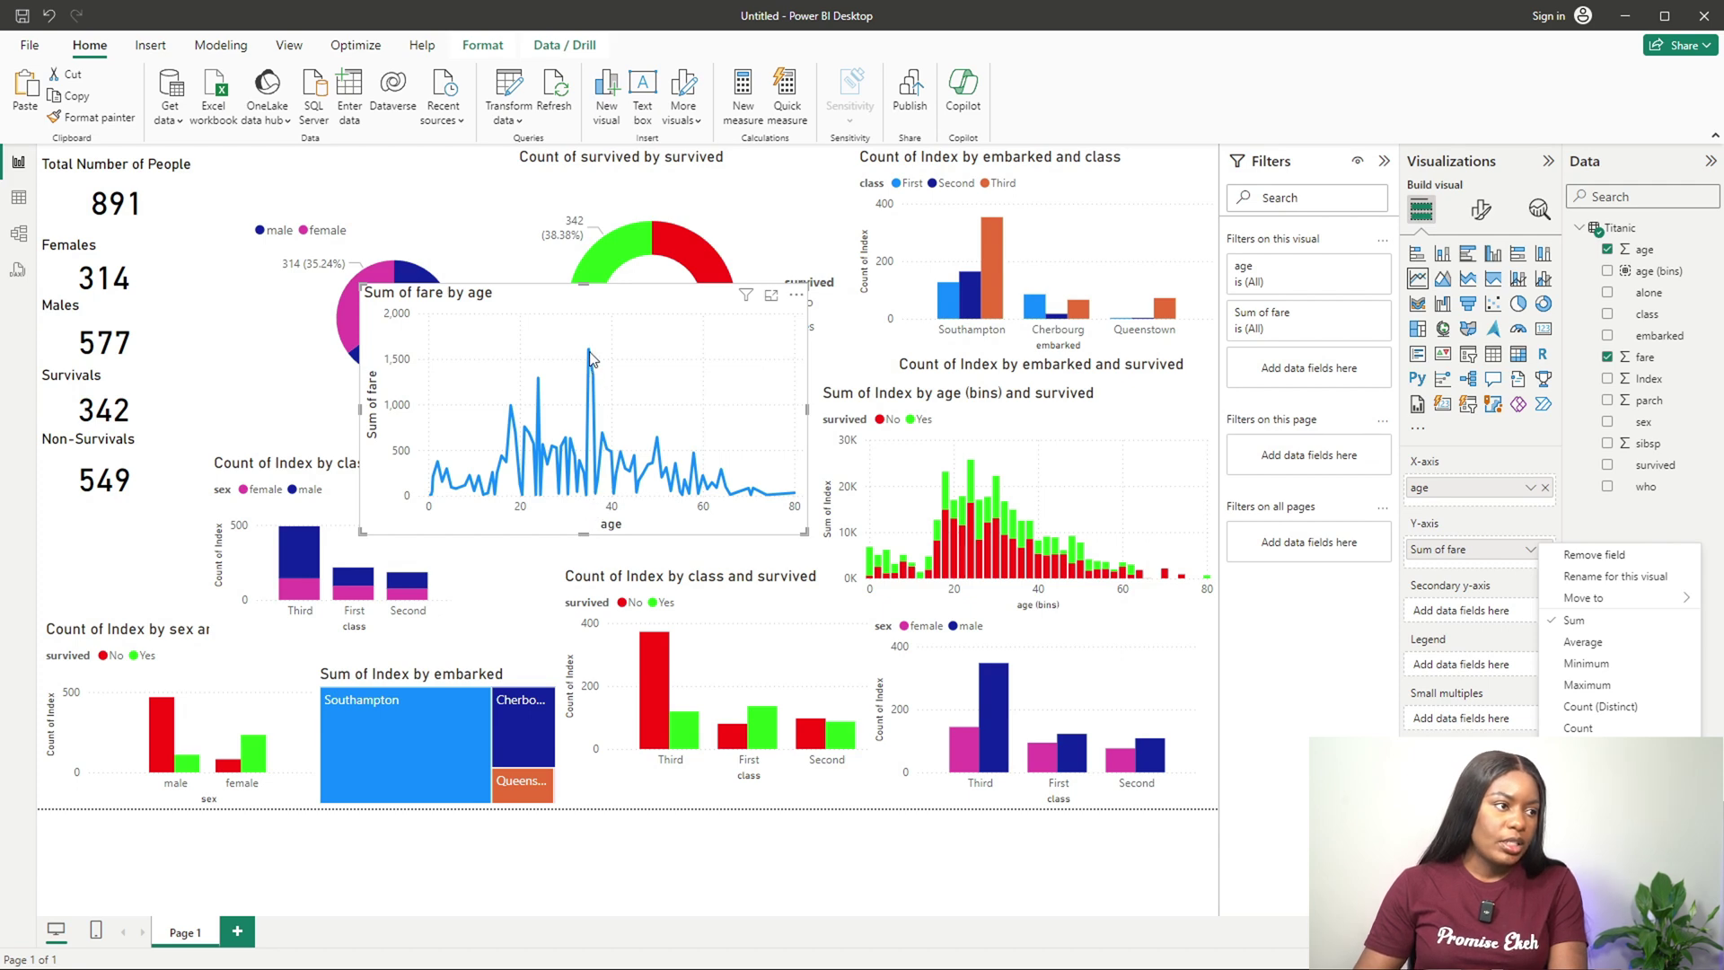
pyautogui.click(579, 301)
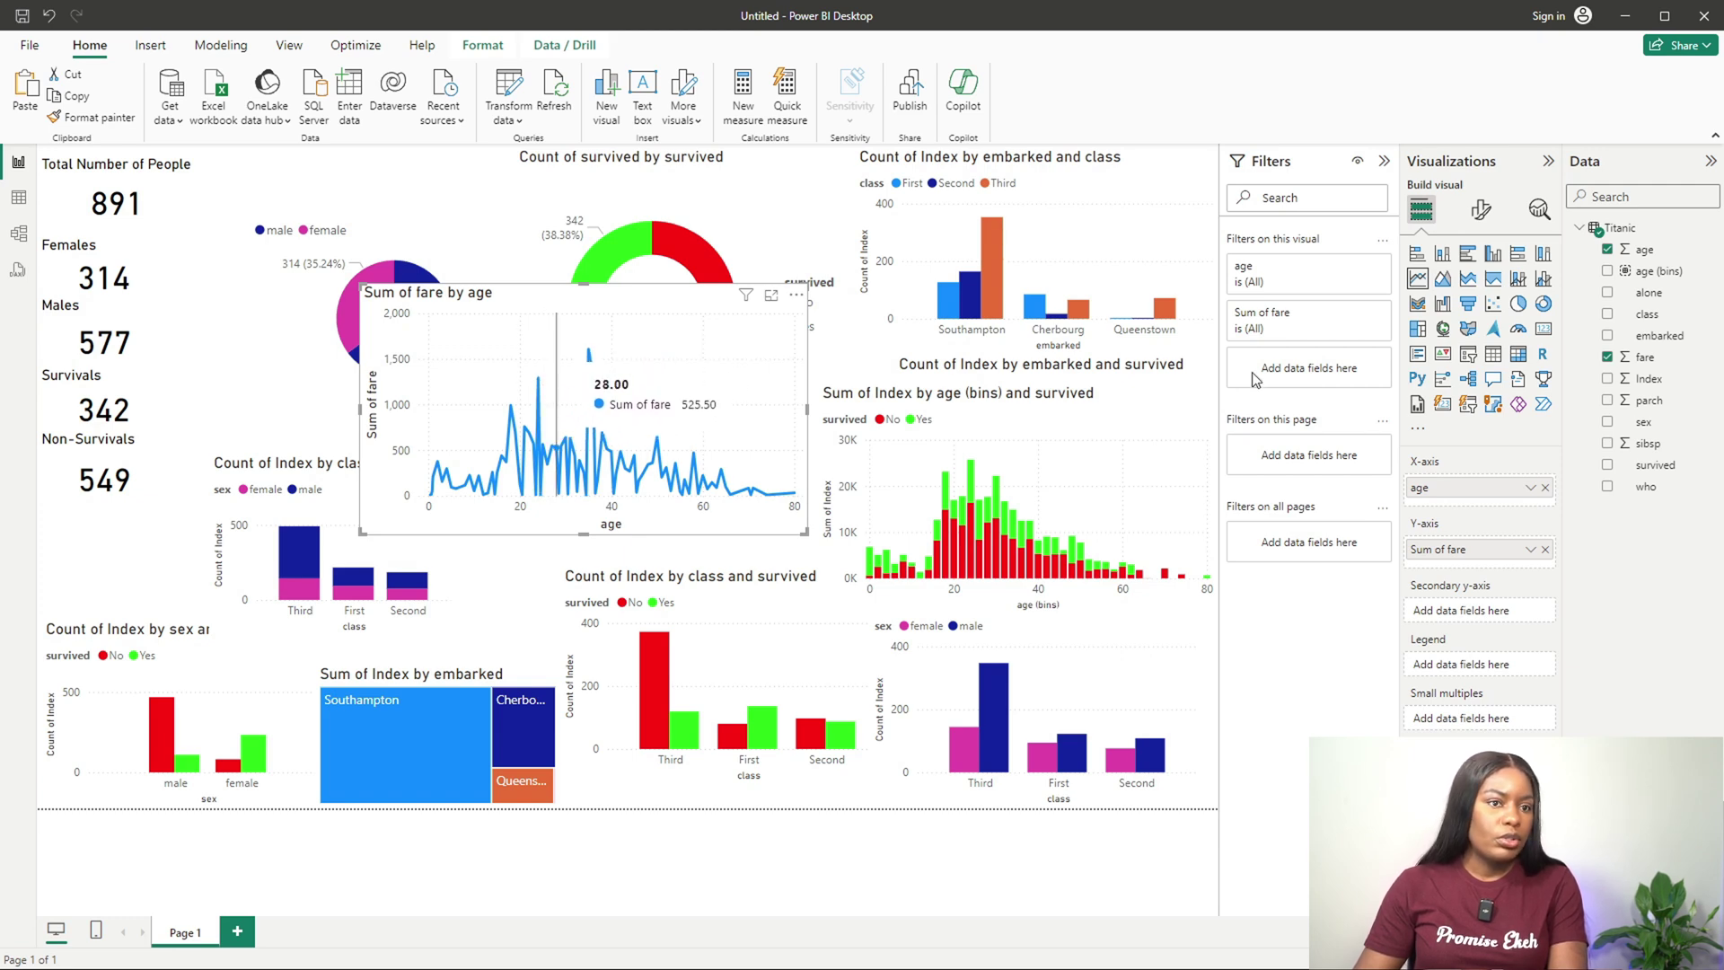
pyautogui.click(1530, 557)
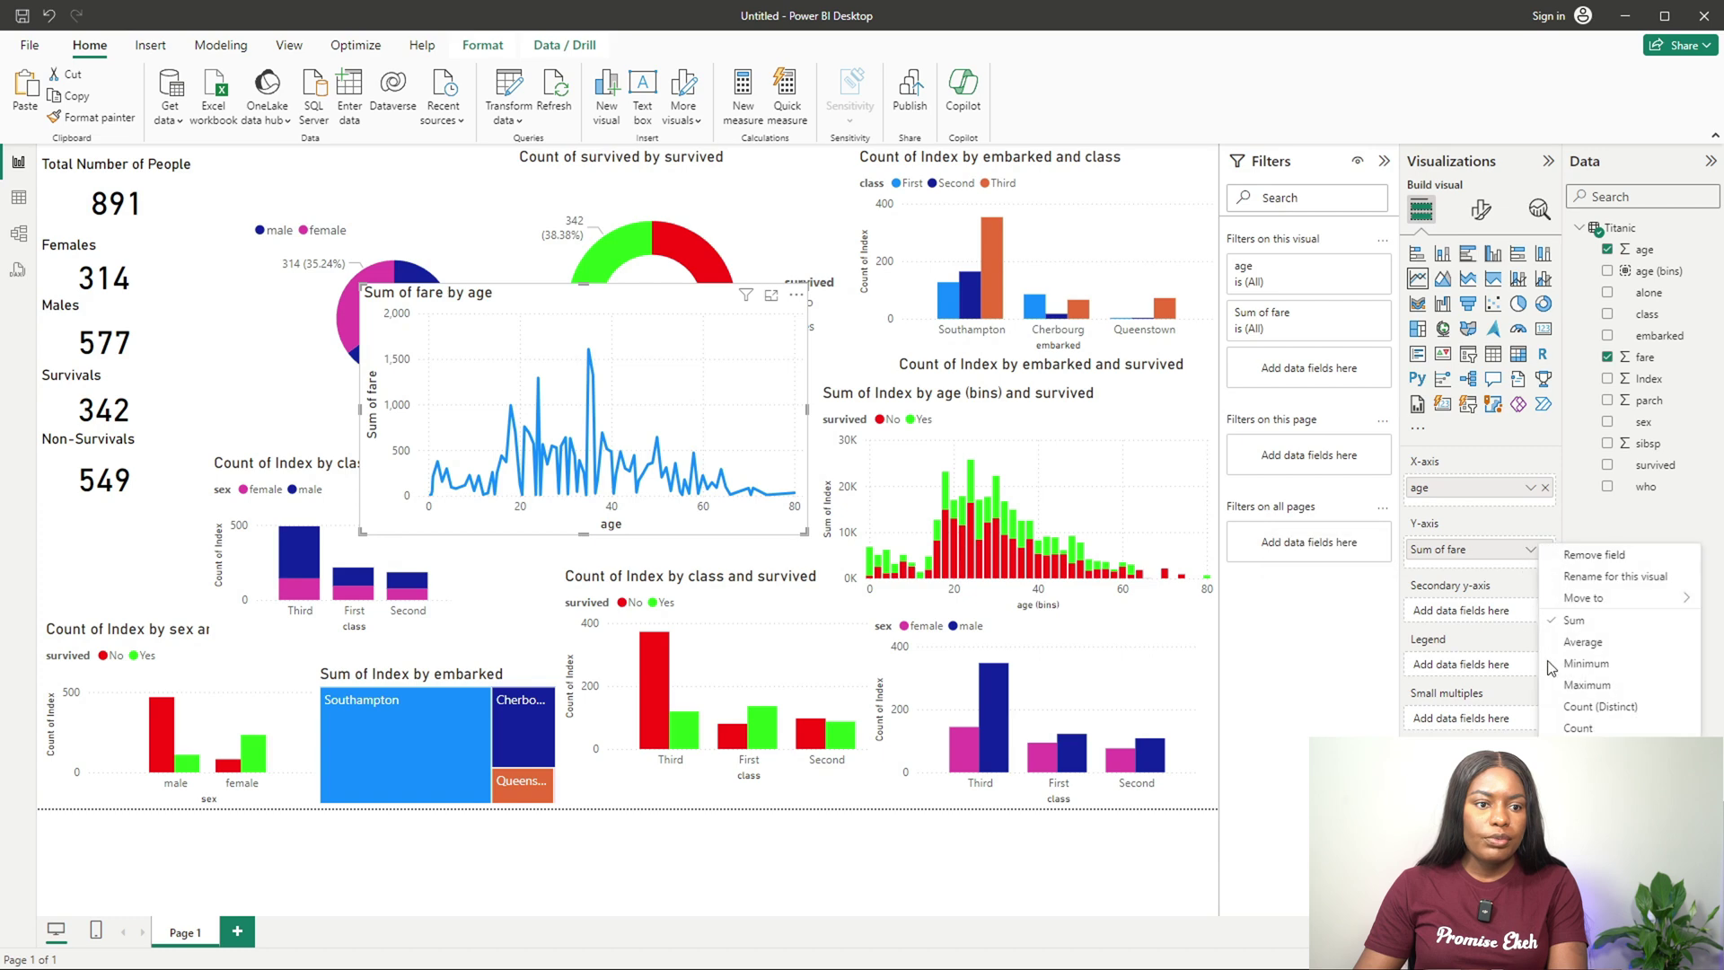
pyautogui.click(1571, 643)
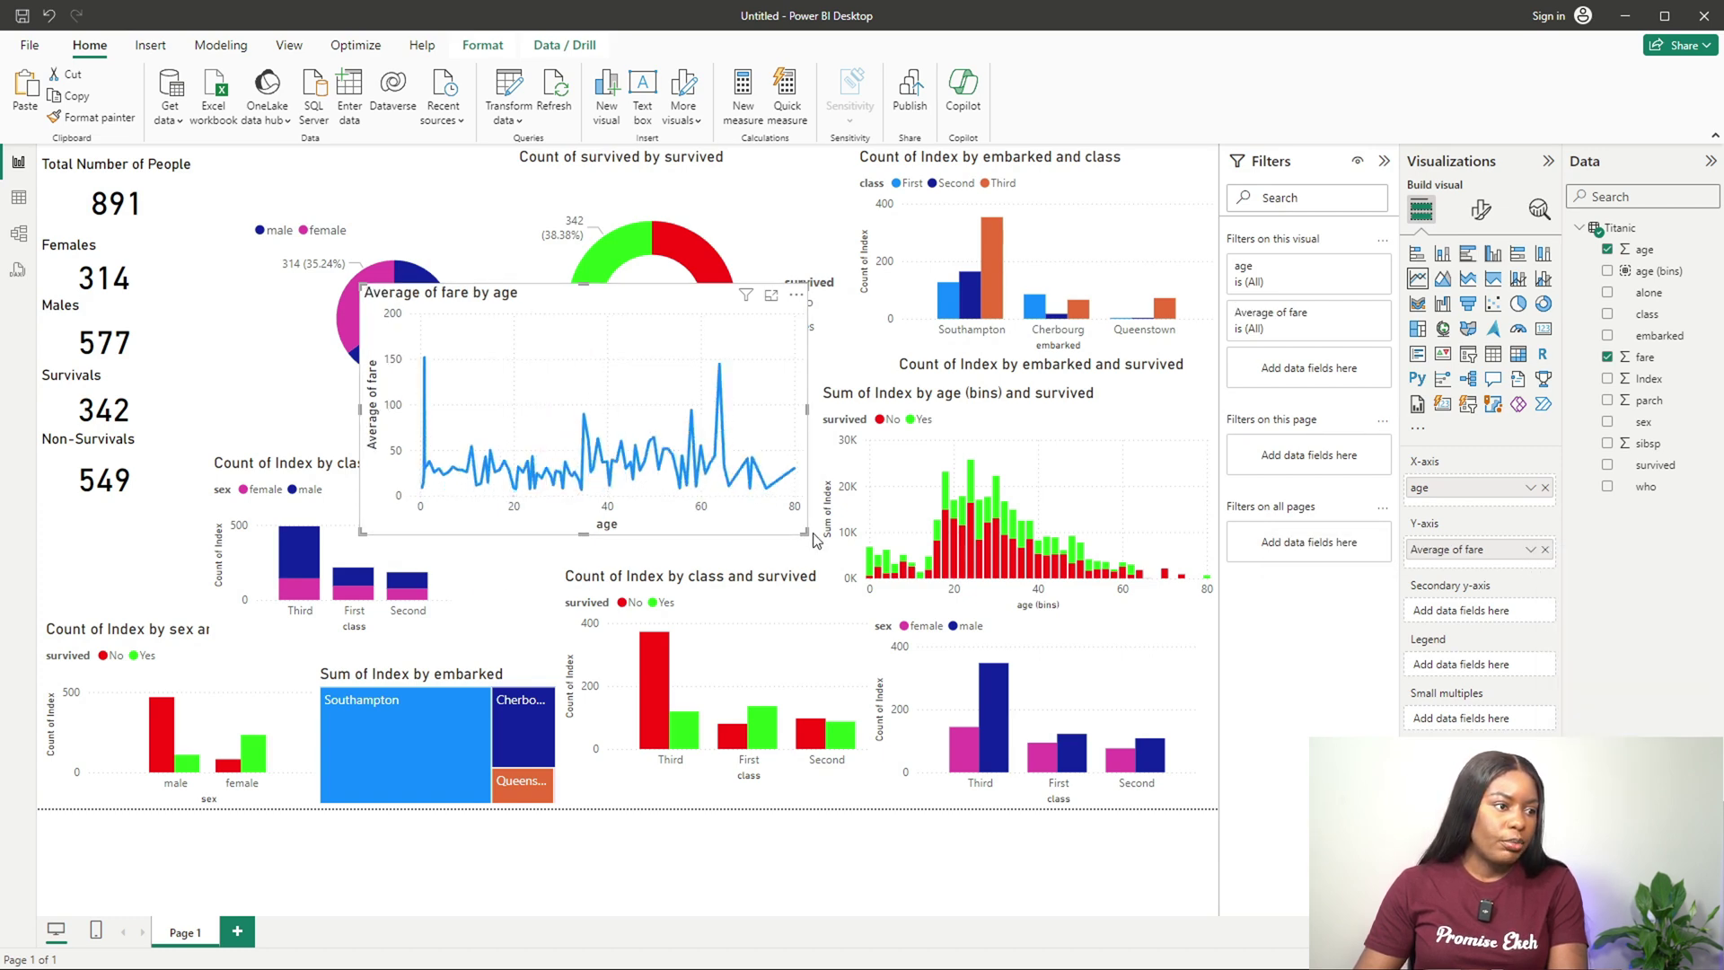
pyautogui.moveTo(808, 533); pyautogui.dragTo(876, 551)
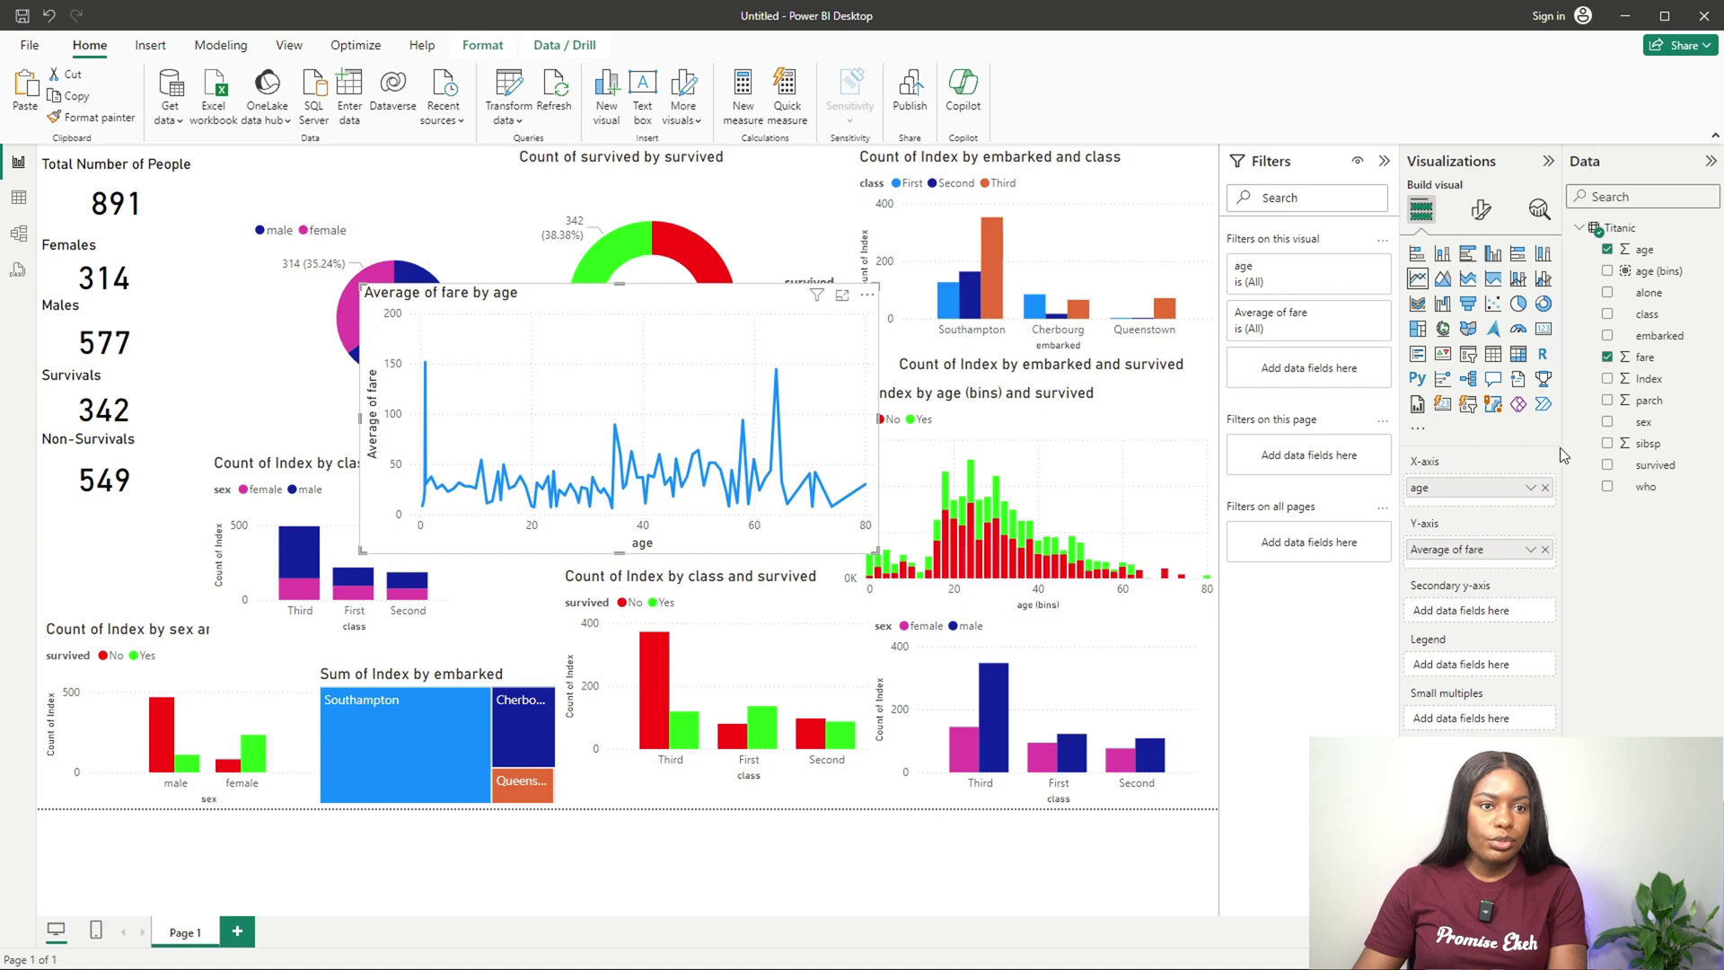
# Step: Try survived and class in turn as the legend of the average-fare line chart, removing each one again
pyautogui.moveTo(1655, 465); pyautogui.dragTo(1470, 665)
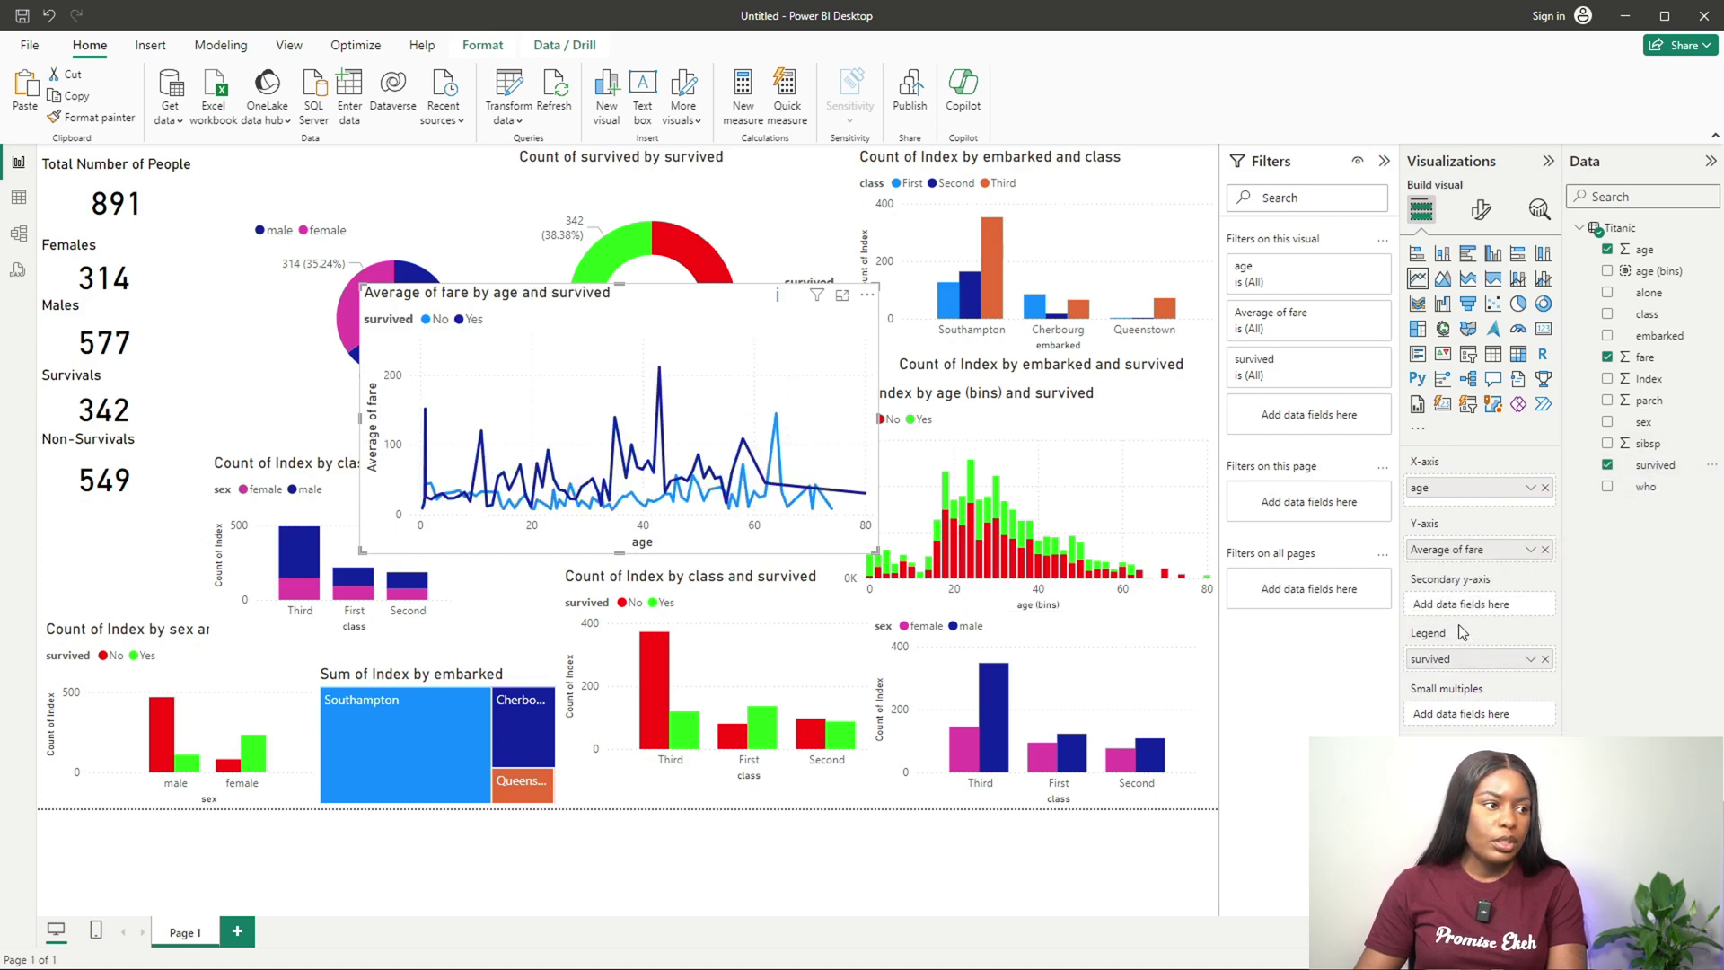
pyautogui.click(1544, 659)
pyautogui.moveTo(1677, 319); pyautogui.dragTo(1472, 610)
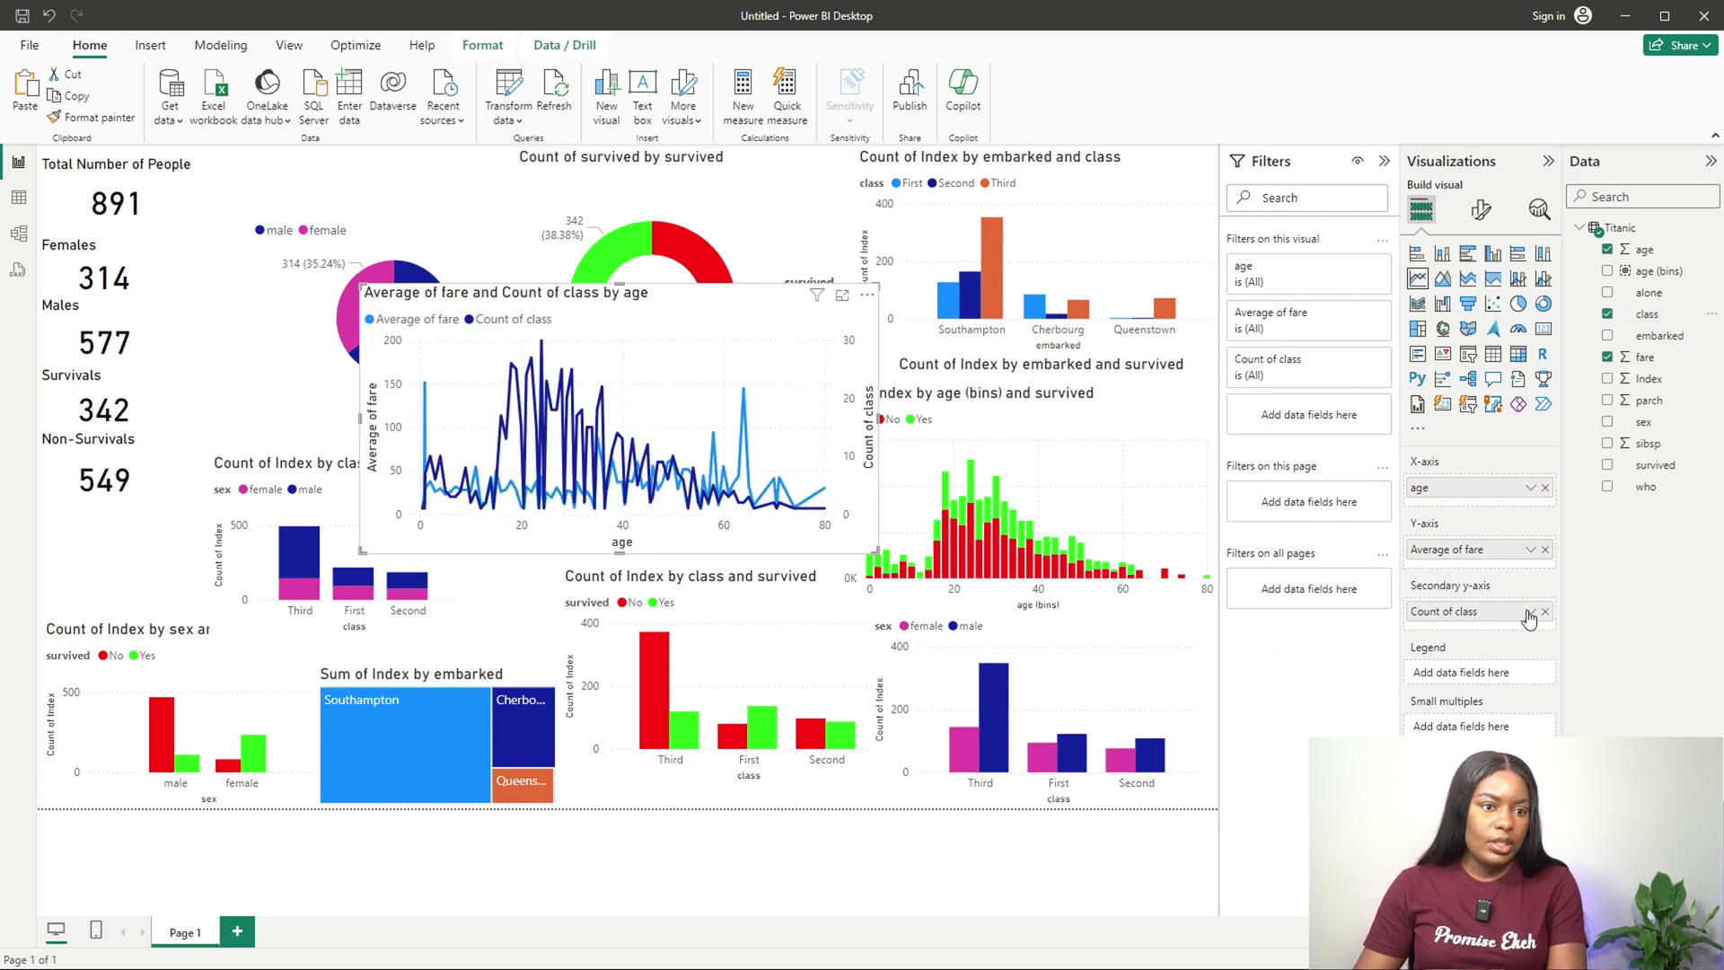
pyautogui.moveTo(1473, 611); pyautogui.dragTo(1463, 671)
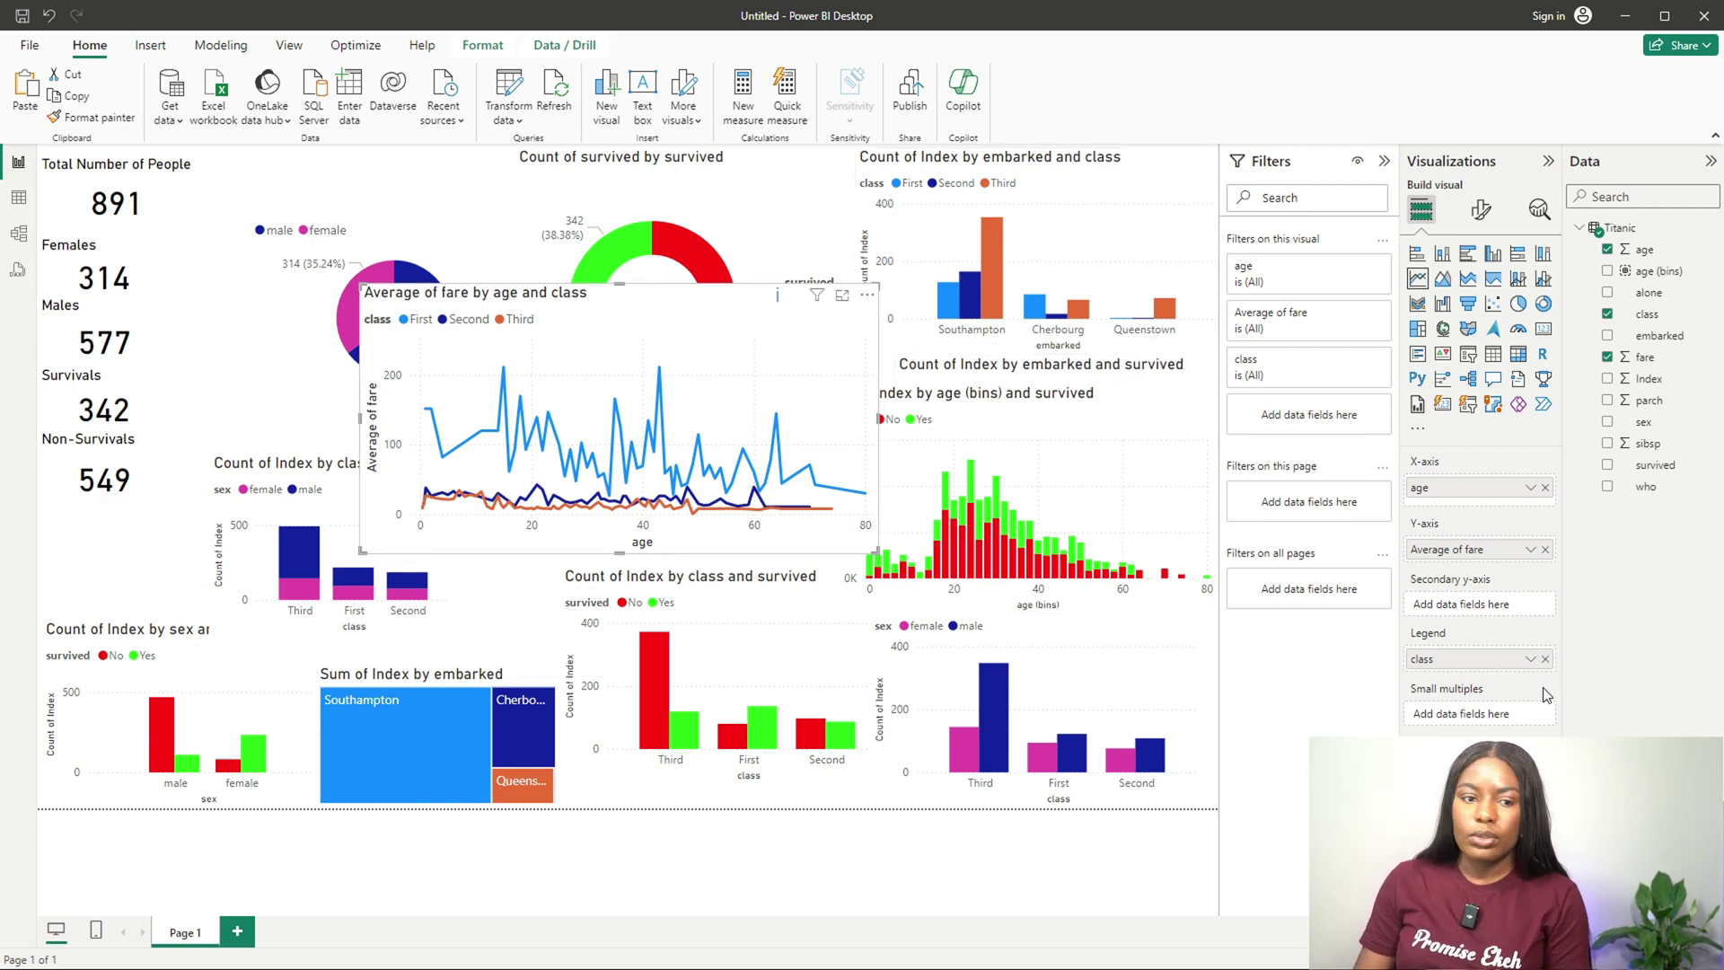
pyautogui.click(1543, 660)
# Step: Add sex as the legend of the average-fare line chart and move the chart beside the summary cards
pyautogui.moveTo(1643, 422); pyautogui.dragTo(1470, 648)
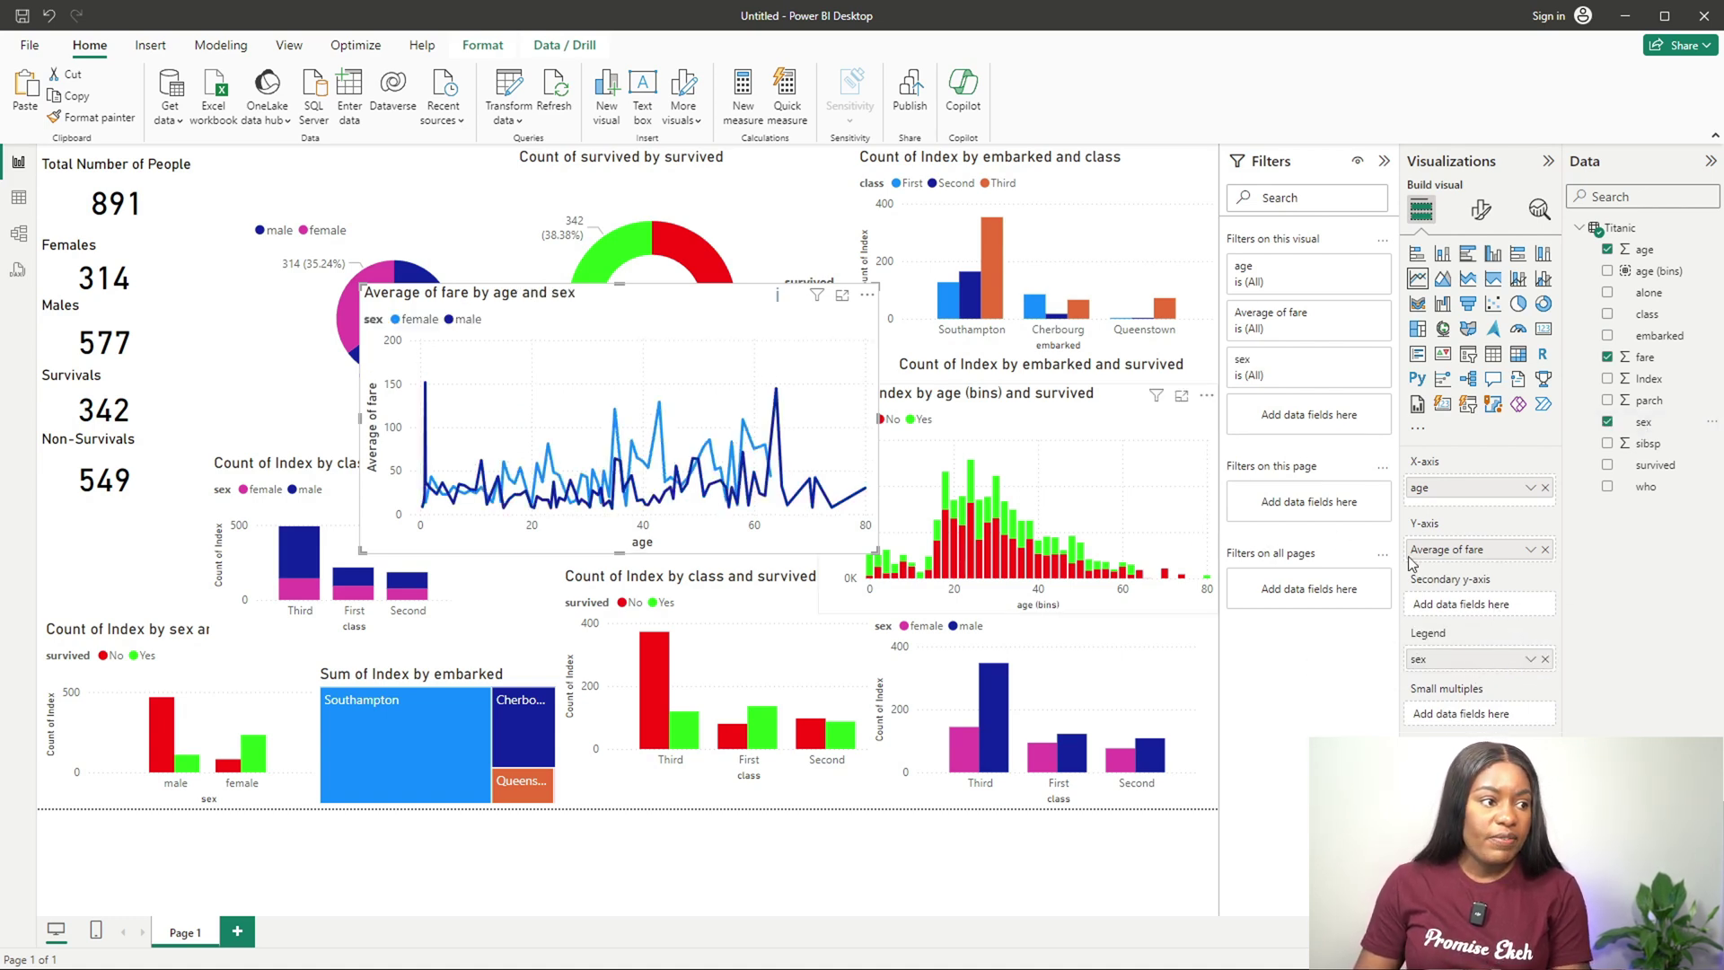
pyautogui.moveTo(850, 303); pyautogui.dragTo(969, 375)
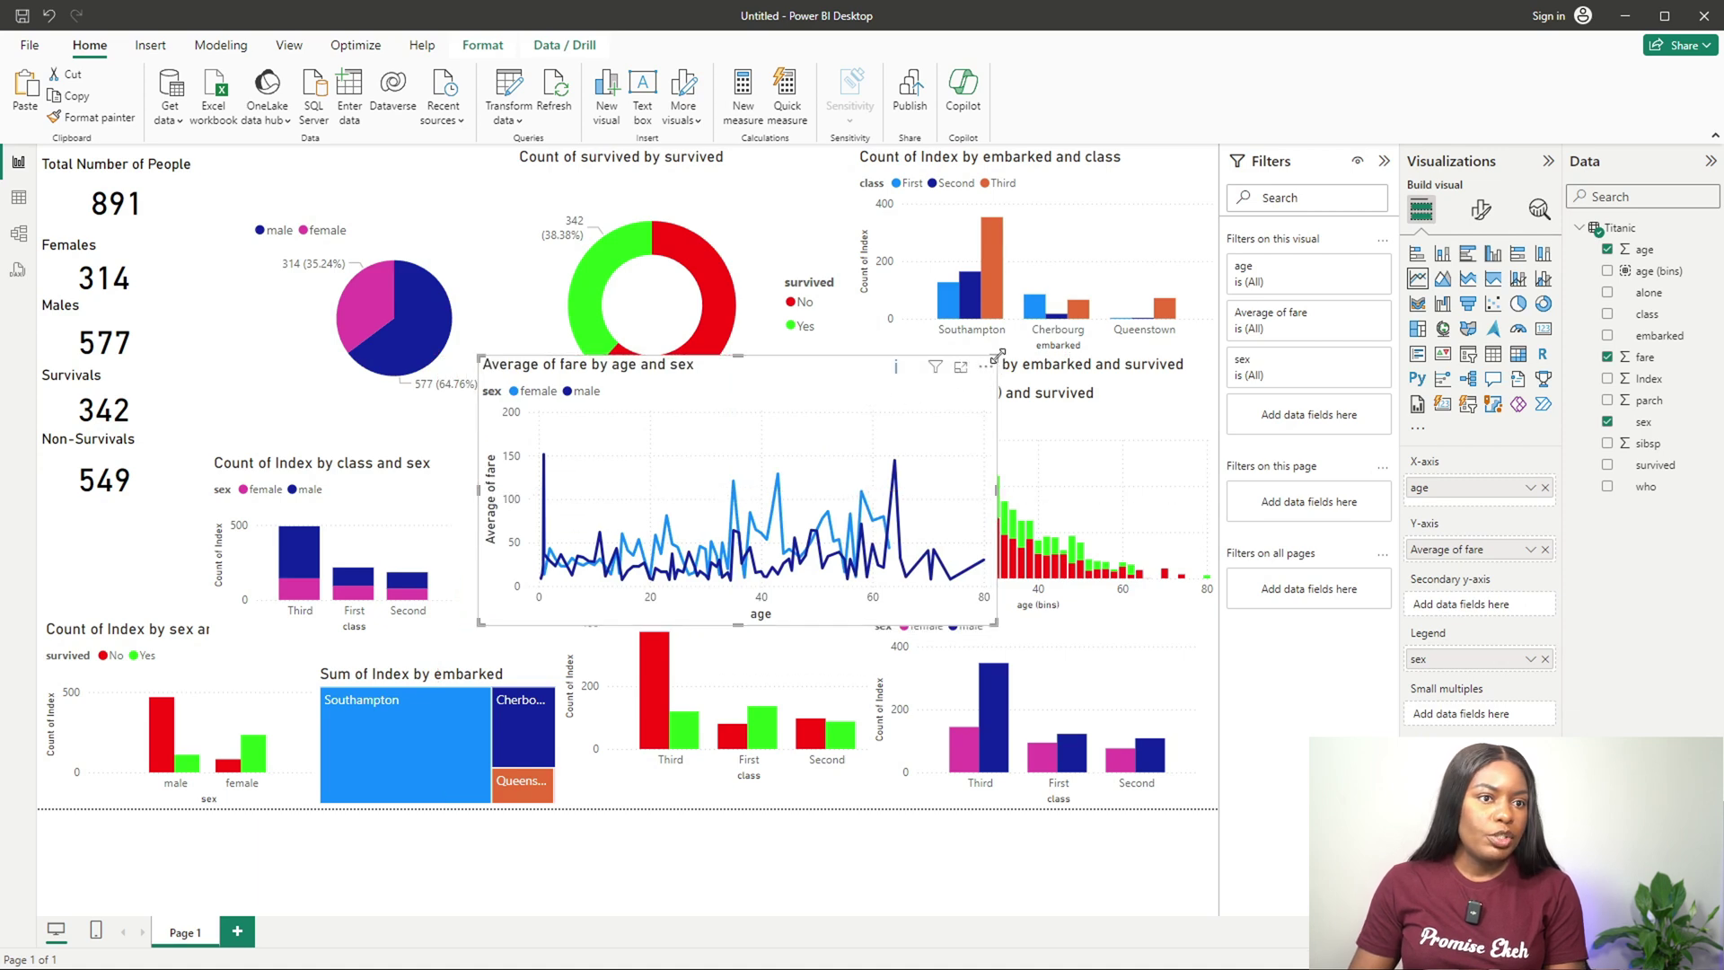
pyautogui.moveTo(832, 385); pyautogui.dragTo(574, 325)
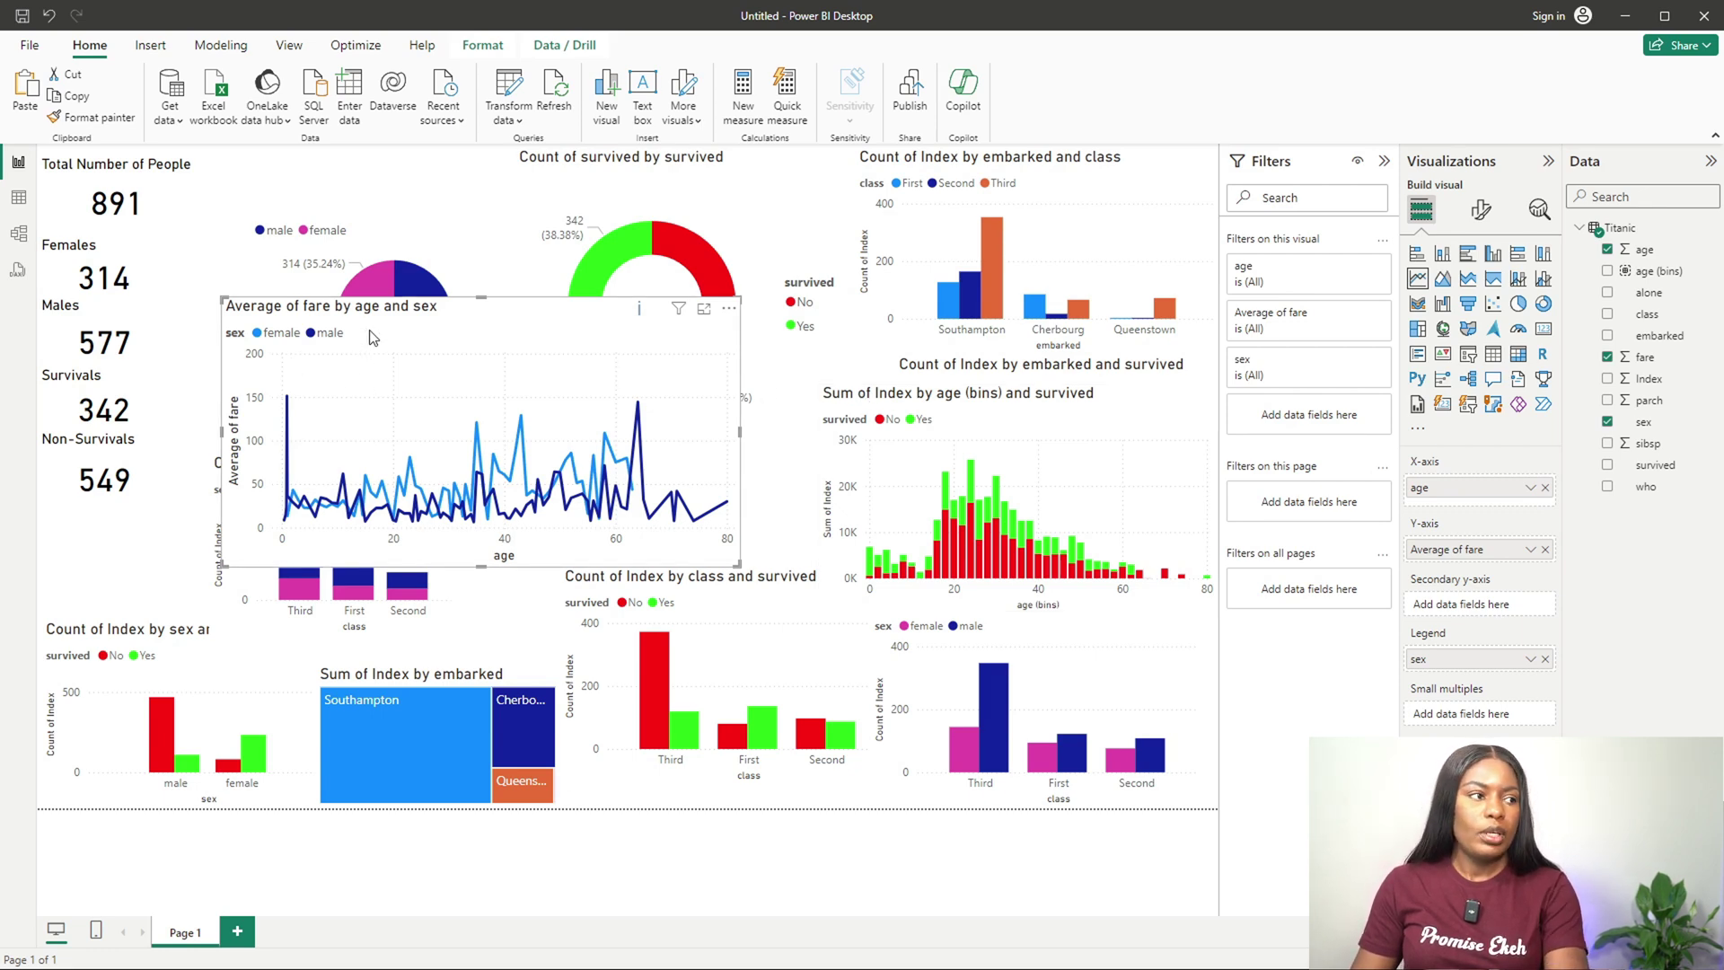
# Step: Duplicate the average-fare line chart, convert the copy to a scatter chart with age on X and Average of fare on Y, and move it rightward
pyautogui.hotkey('ctrl', 'c')
pyautogui.hotkey('ctrl', 'v')
pyautogui.moveTo(693, 364); pyautogui.dragTo(822, 342)
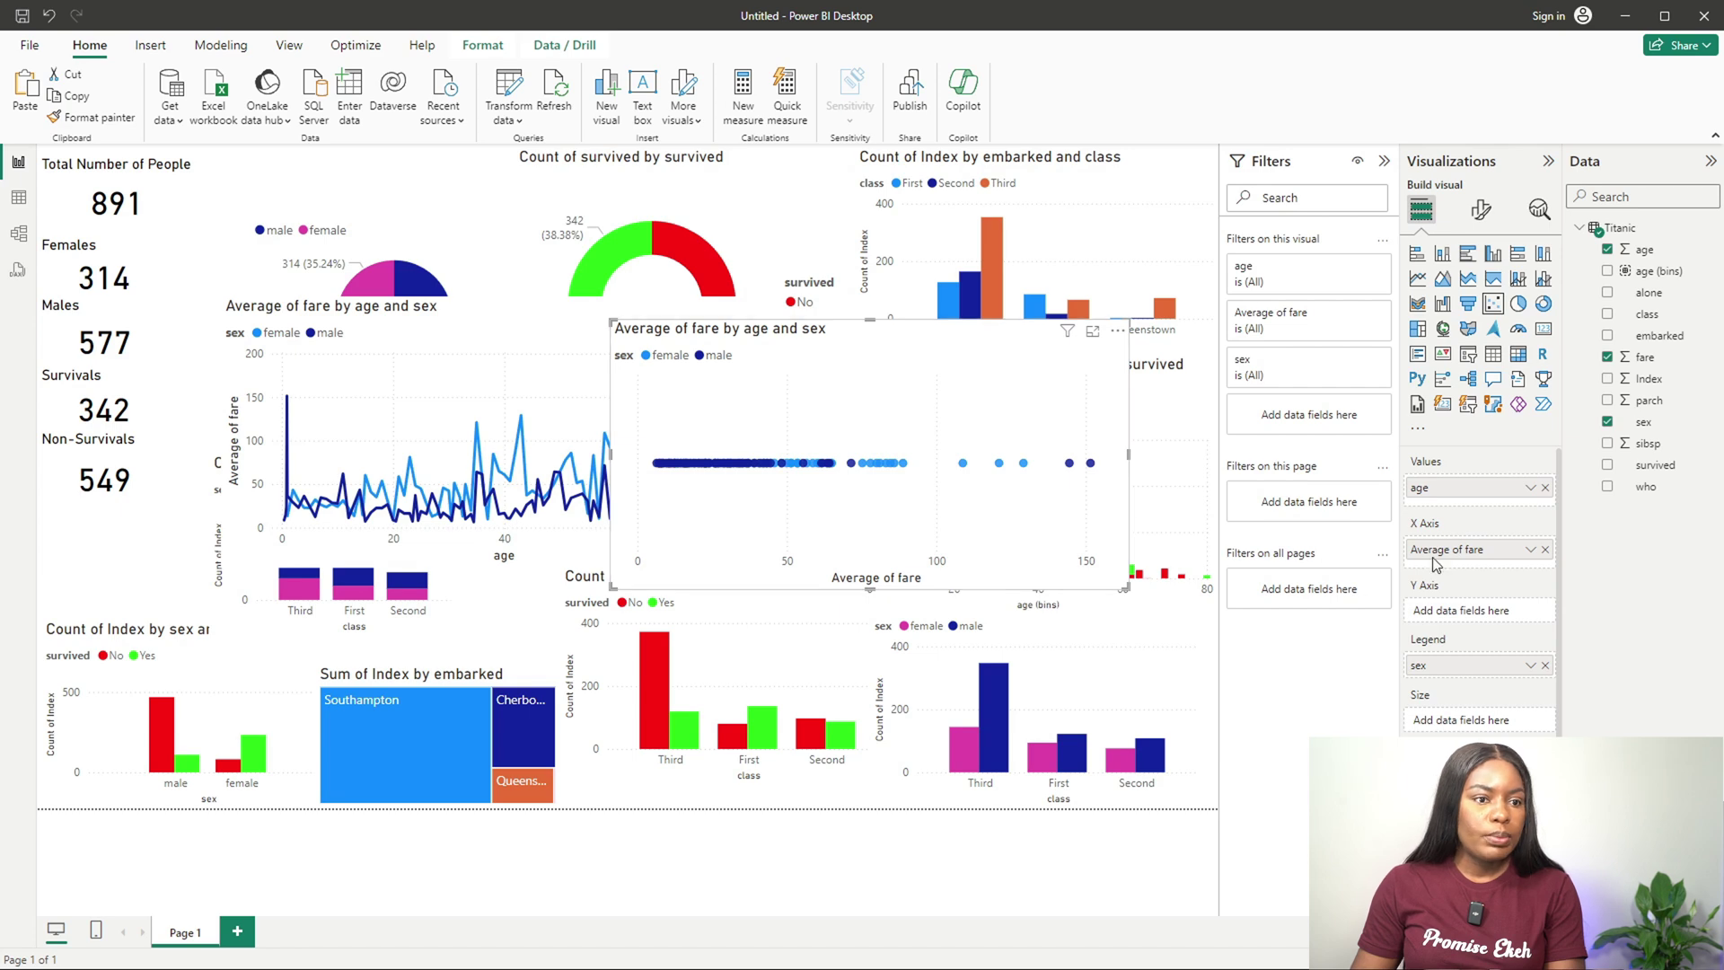
pyautogui.moveTo(1452, 498); pyautogui.dragTo(1447, 604)
pyautogui.moveTo(1450, 493); pyautogui.dragTo(1447, 548)
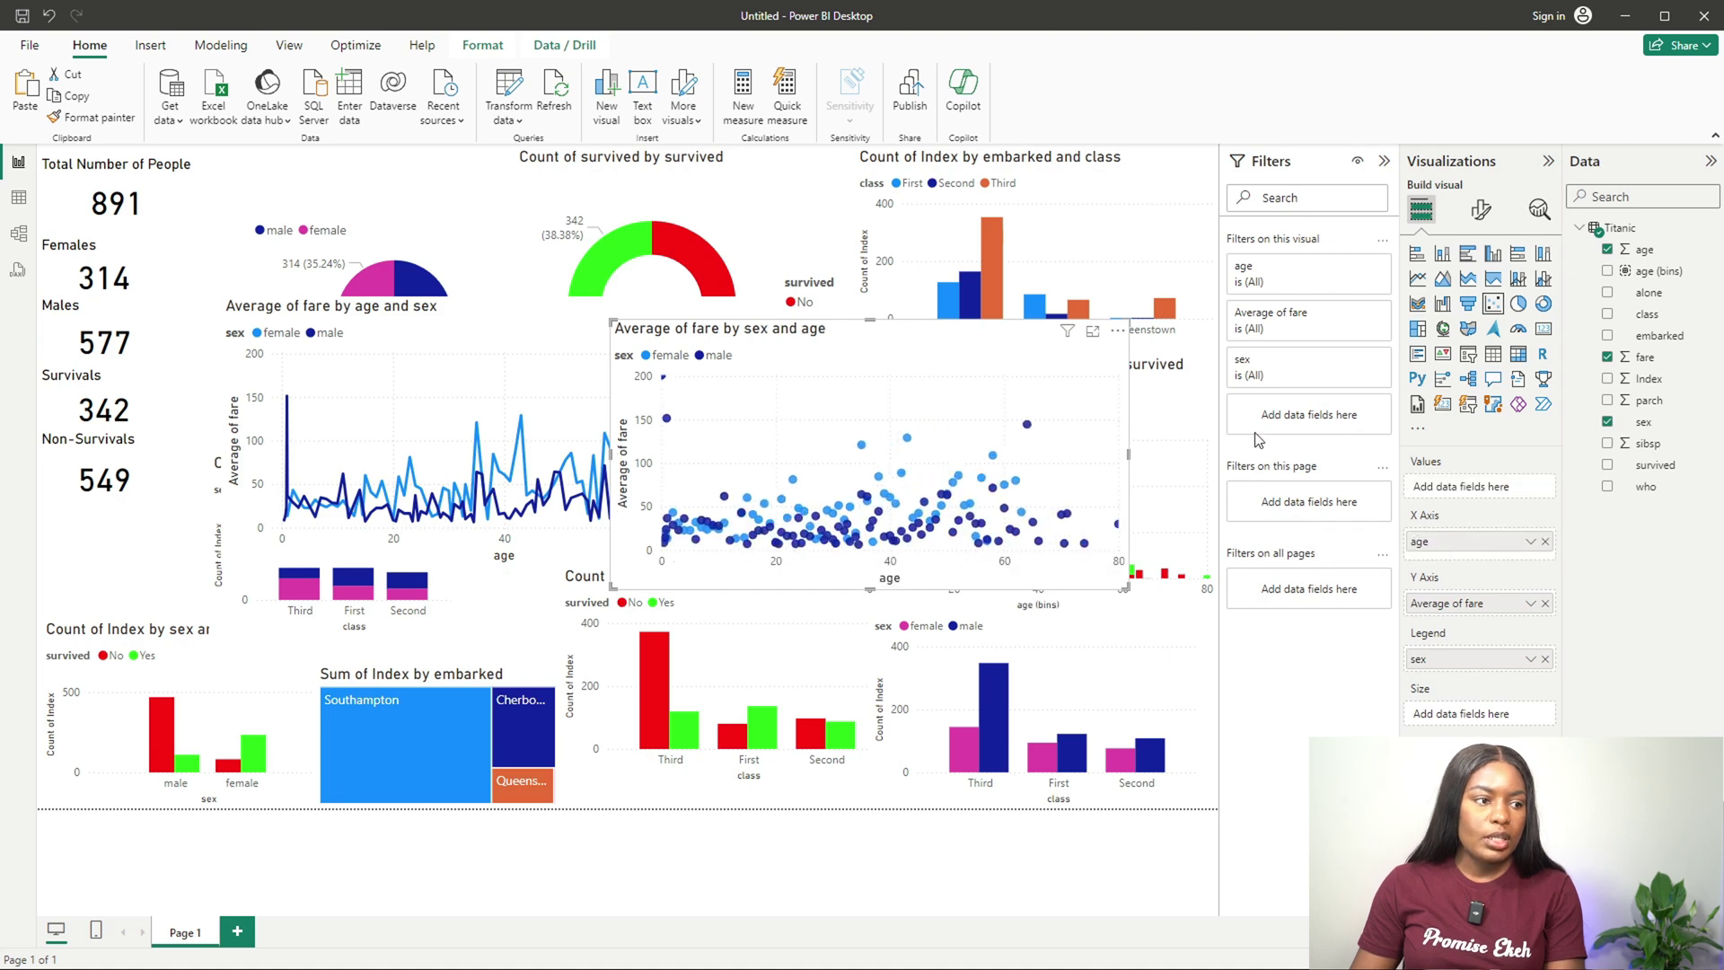
pyautogui.moveTo(877, 366); pyautogui.dragTo(952, 365)
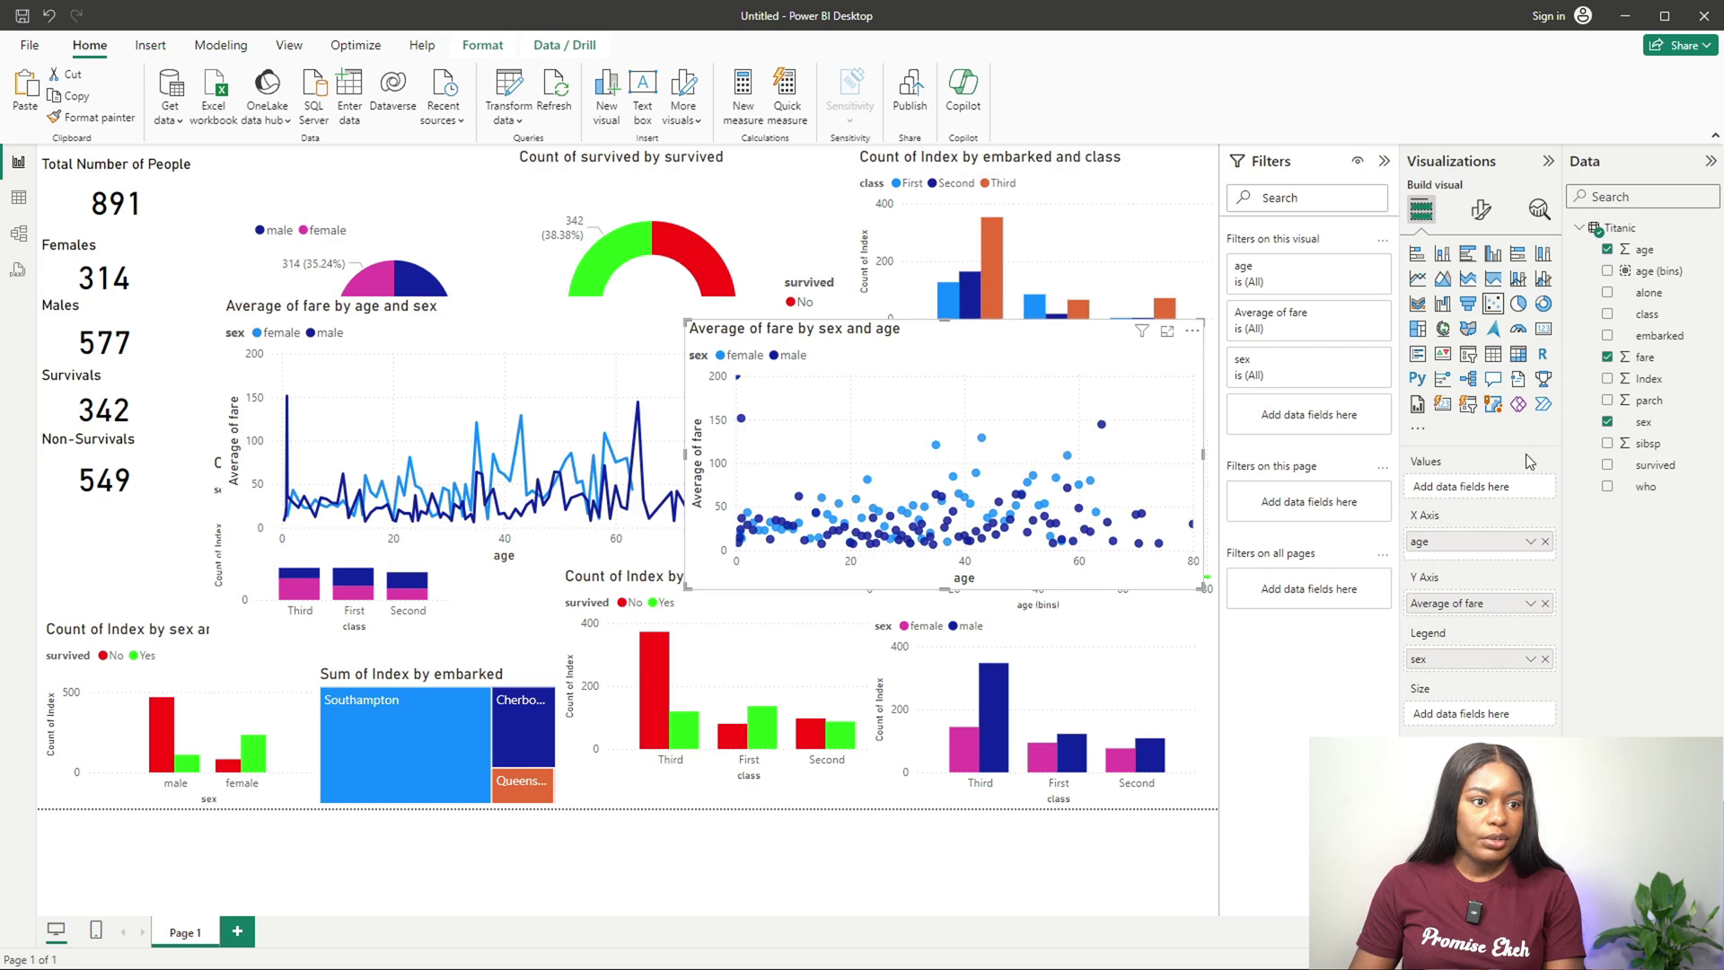
# Step: Replace sex with survived as the scatter chart's legend
pyautogui.click(1608, 421)
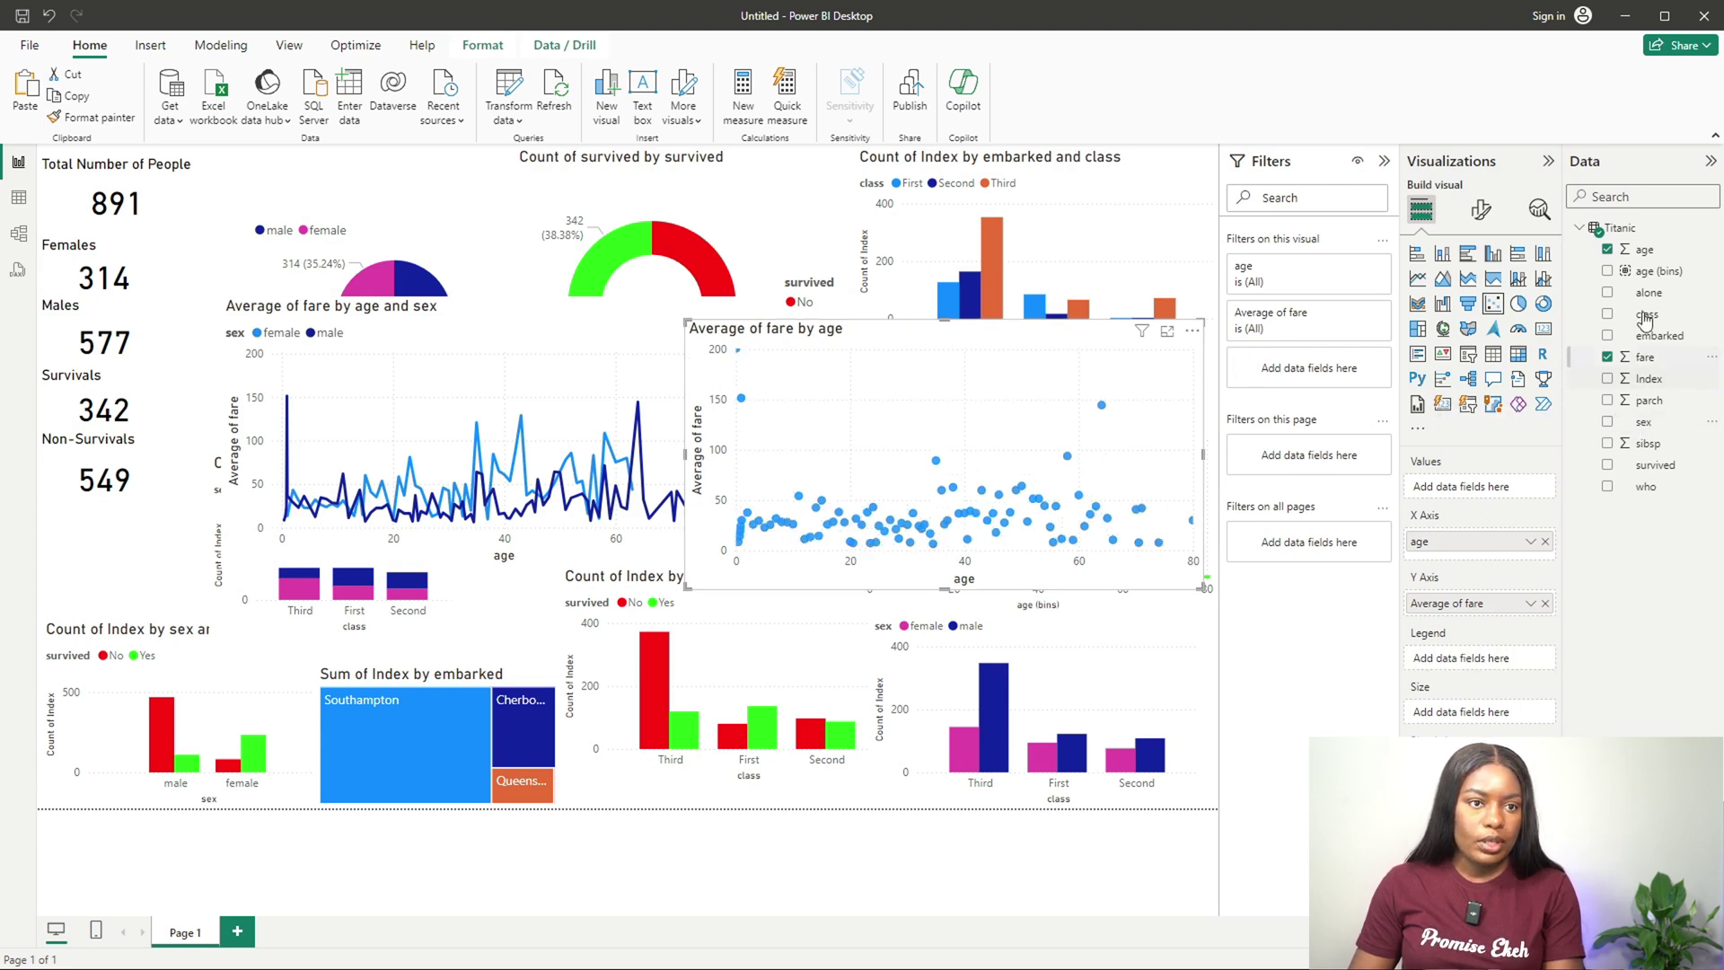
pyautogui.click(1634, 468)
pyautogui.moveTo(1631, 472); pyautogui.dragTo(1477, 657)
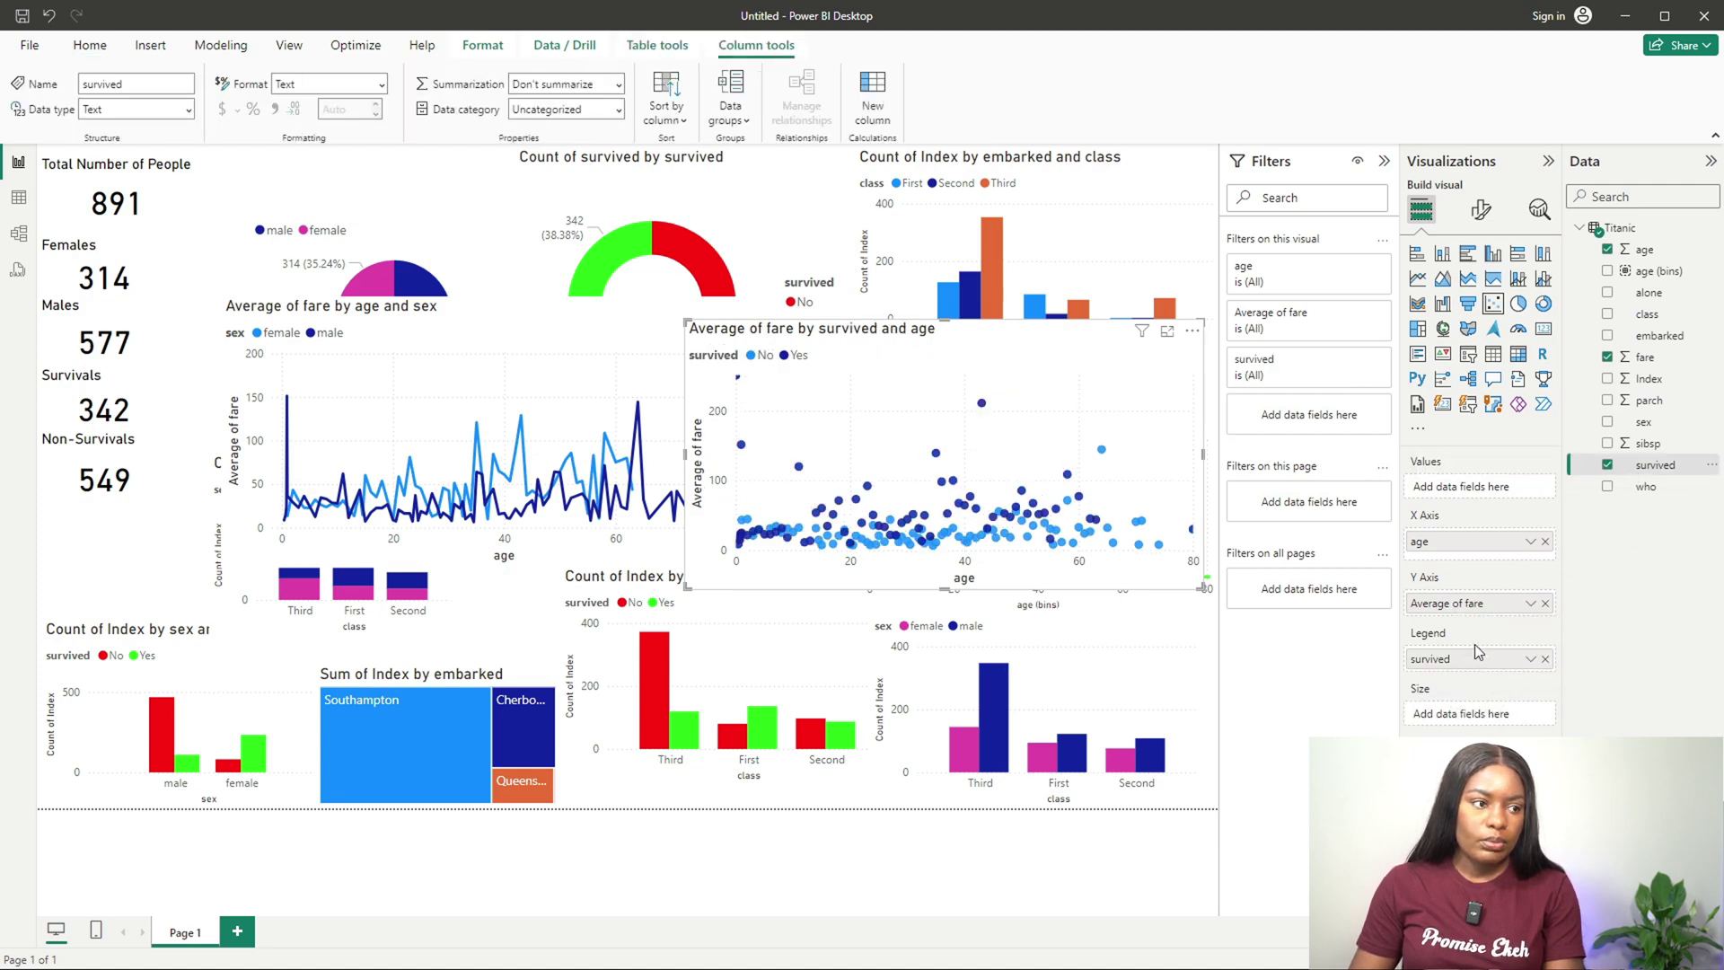